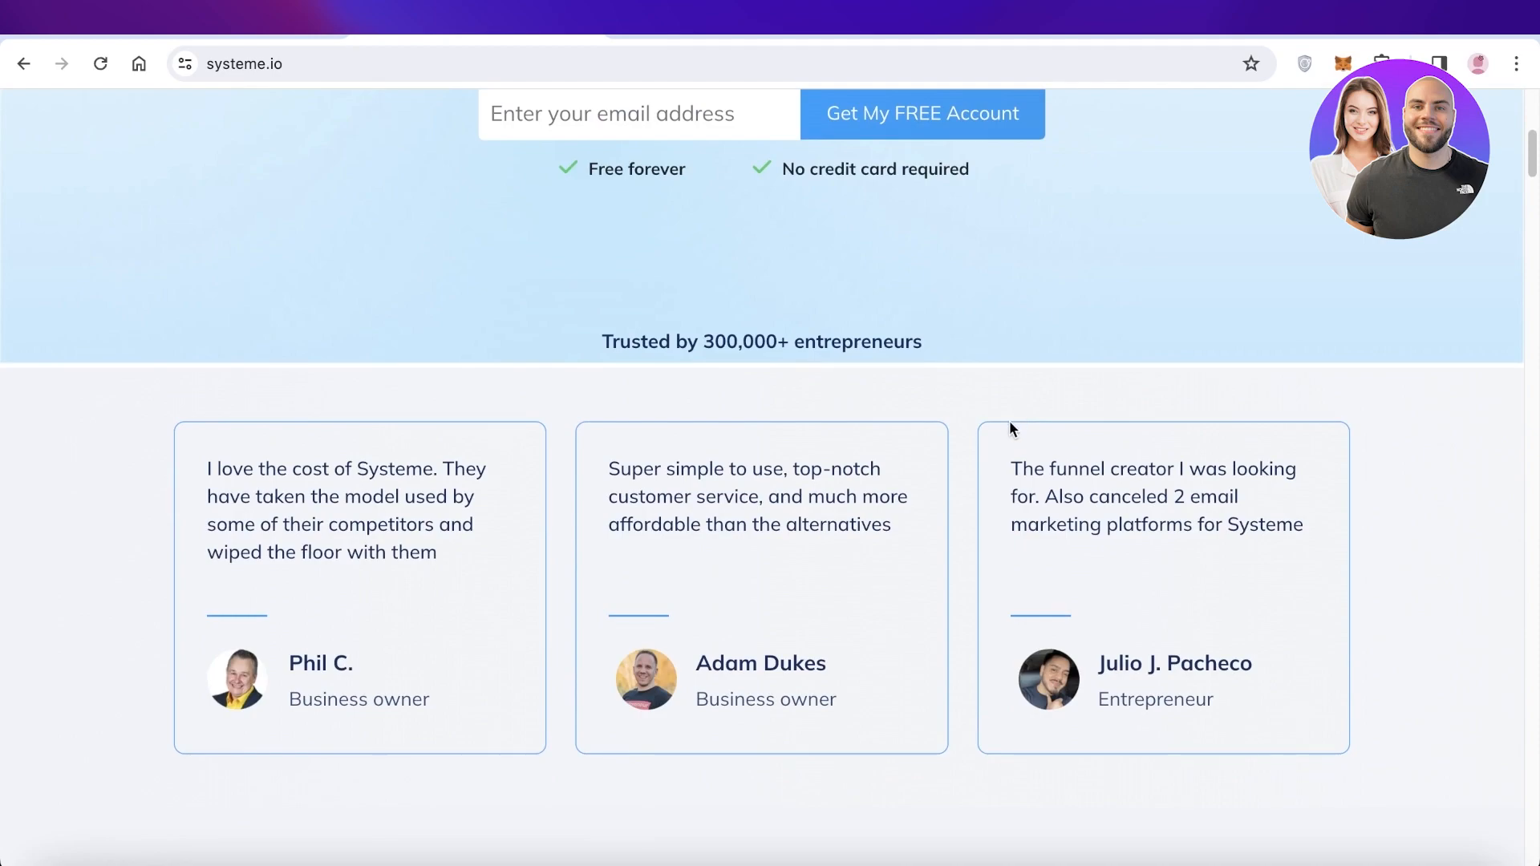
scroll(972, 438, down, 3)
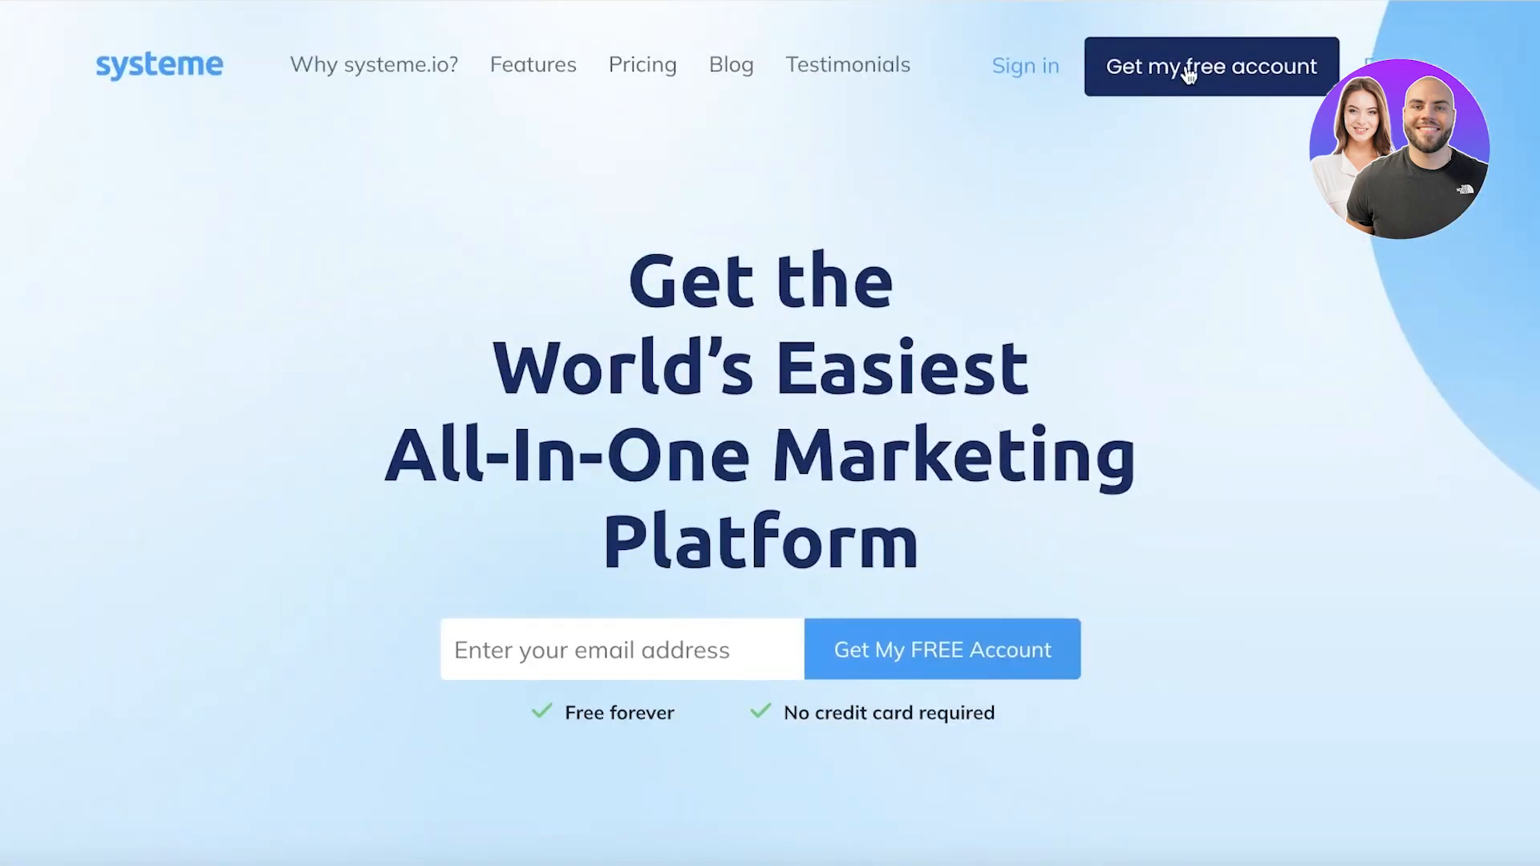
click(1188, 73)
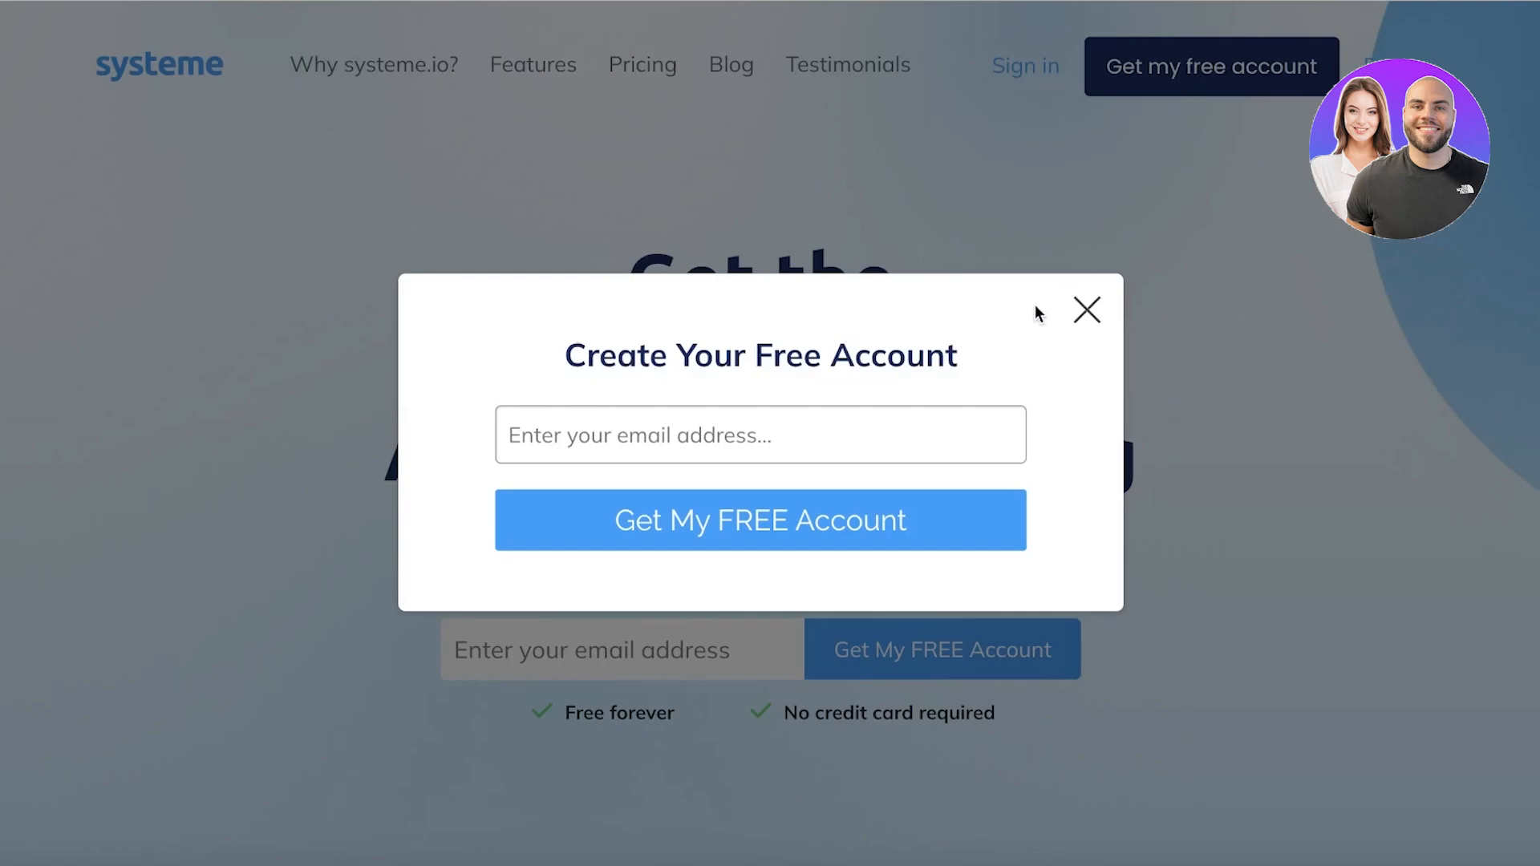
click(1087, 309)
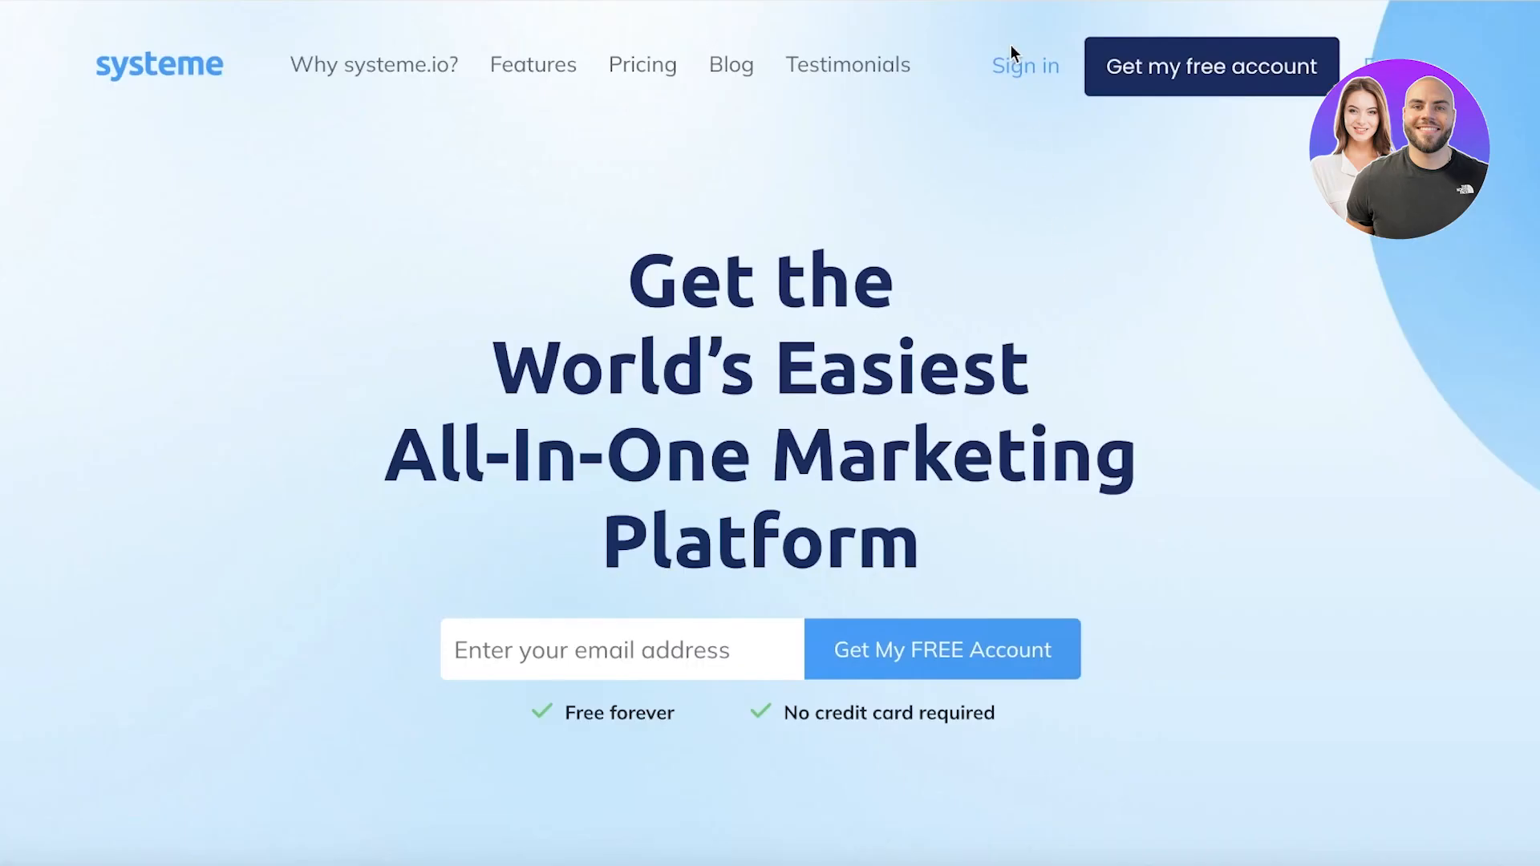
Step: Sign in to the existing systeme.io account with the account e-mail and password
click(1019, 72)
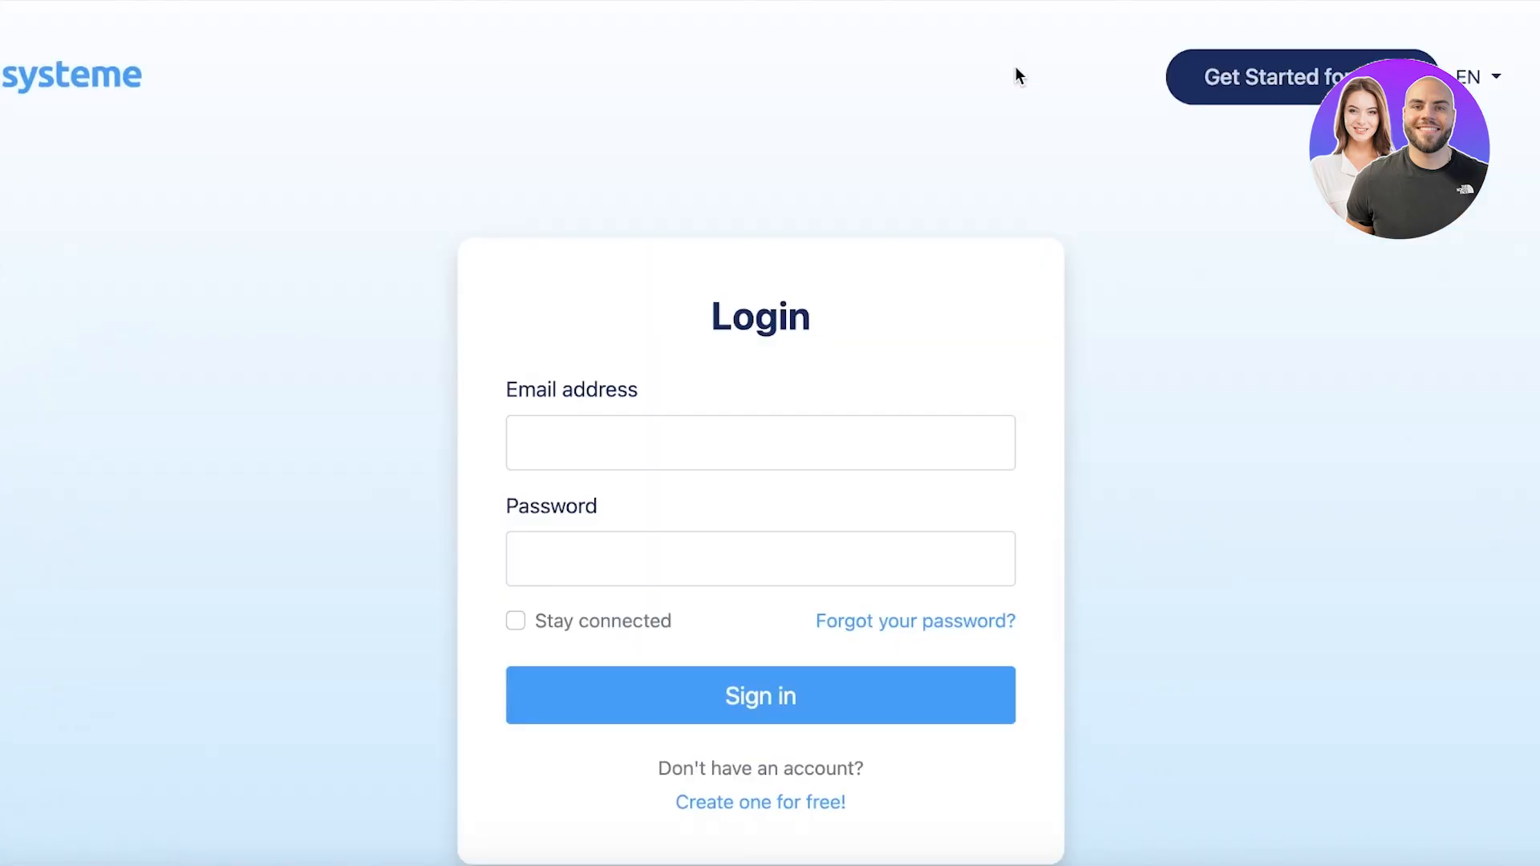
click(721, 423)
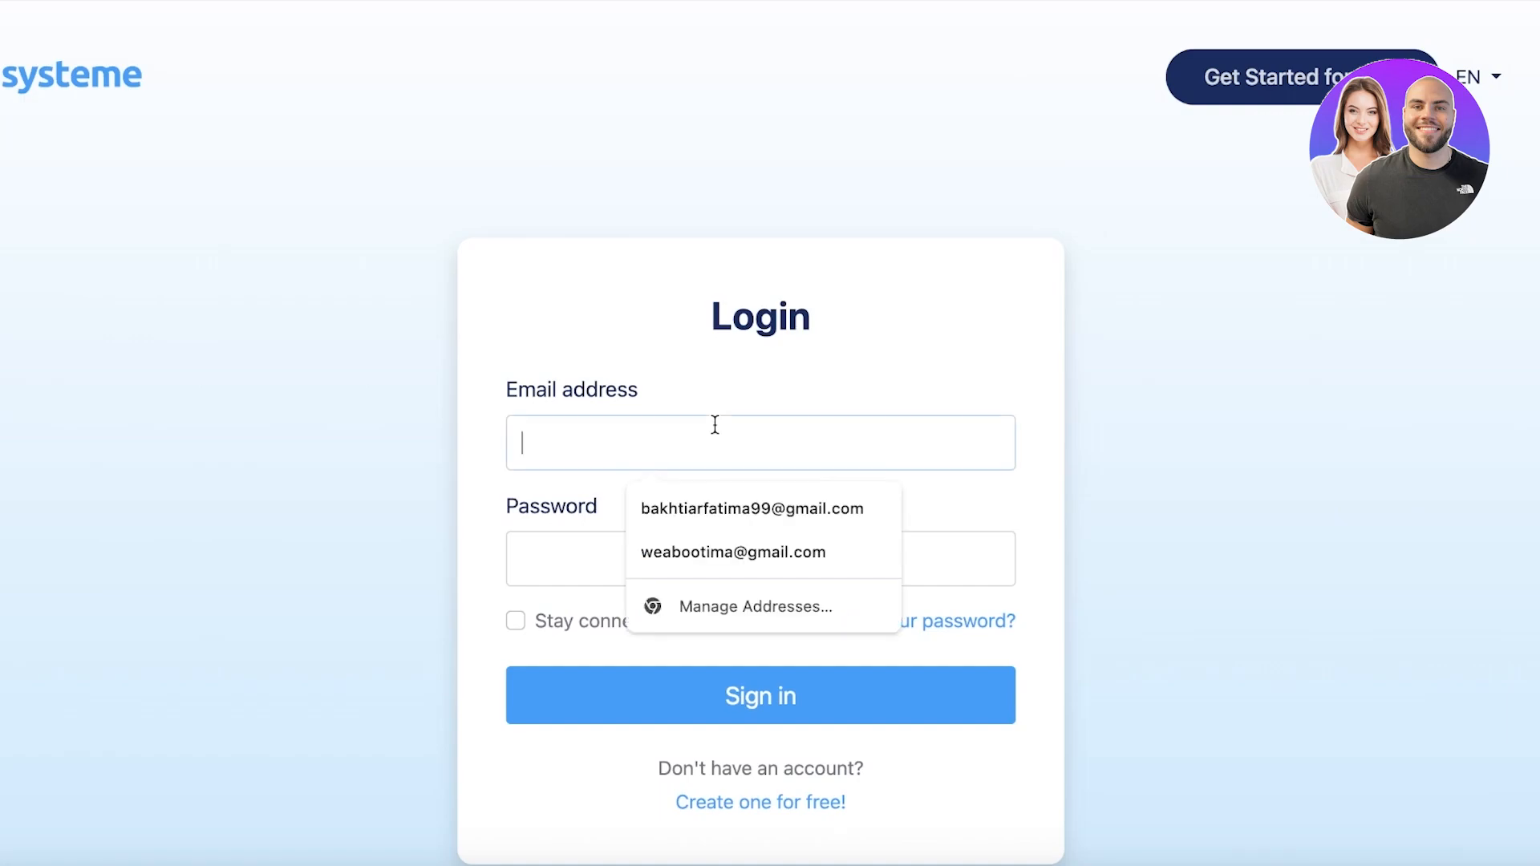
click(701, 552)
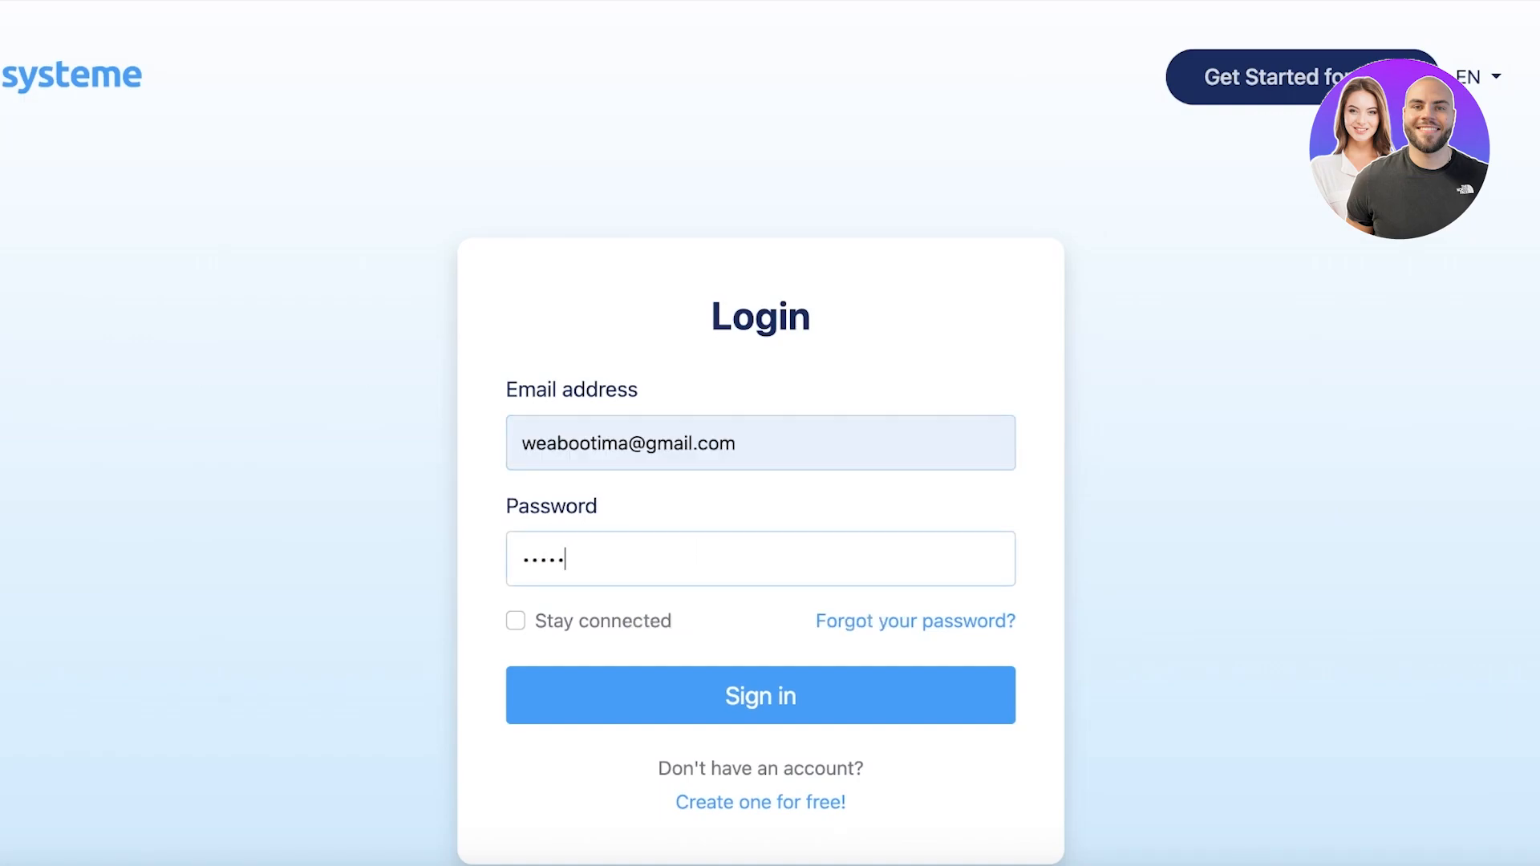
click(717, 716)
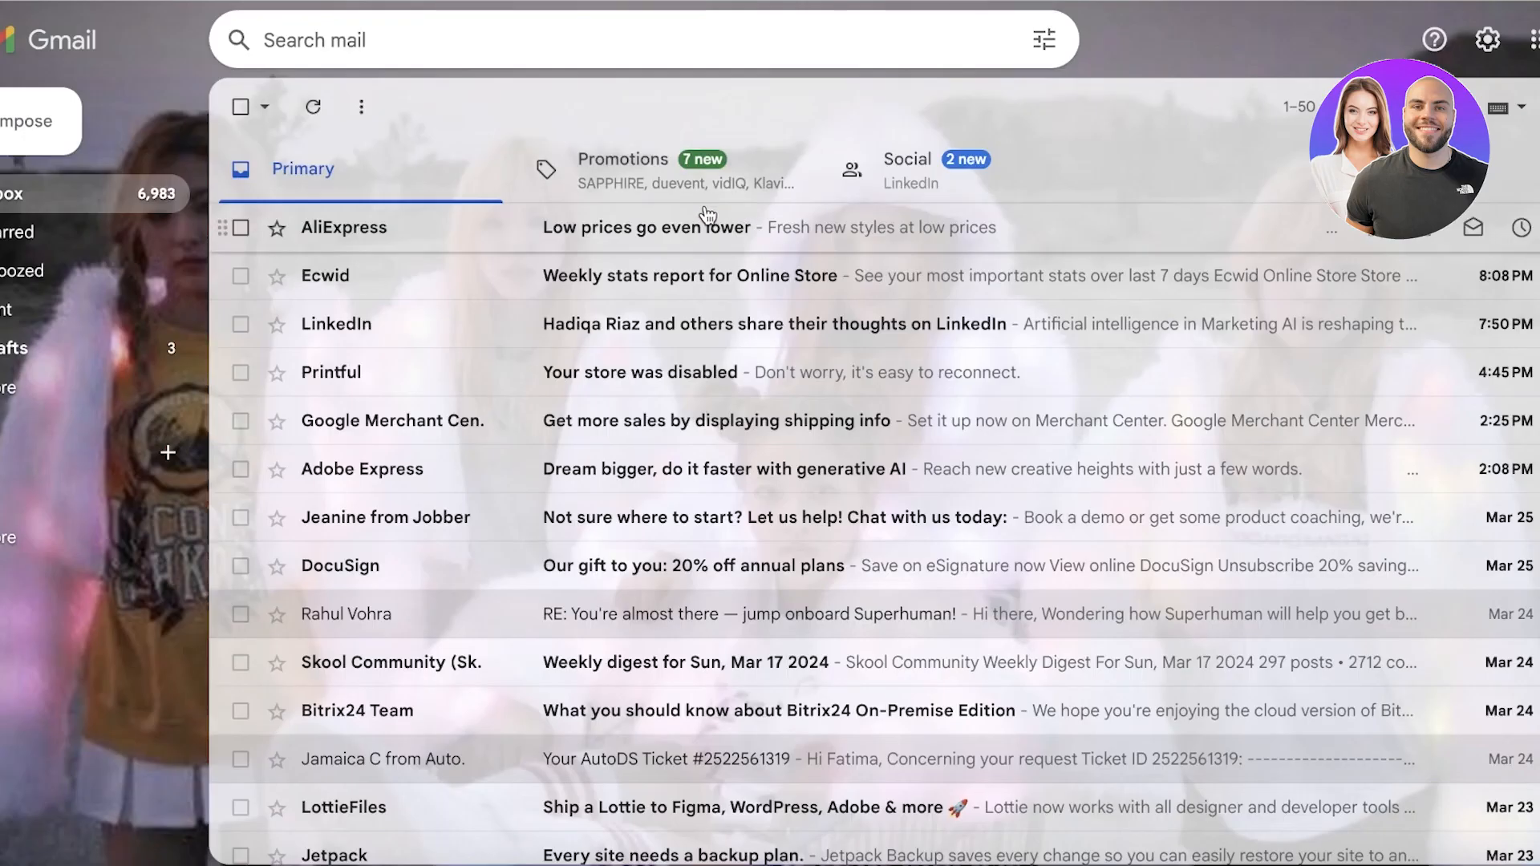
Step: Copy the verification code from the Systeme.io confirmation e-mail and complete the two-factor sign-in with this device trusted
click(657, 224)
double_click(757, 664)
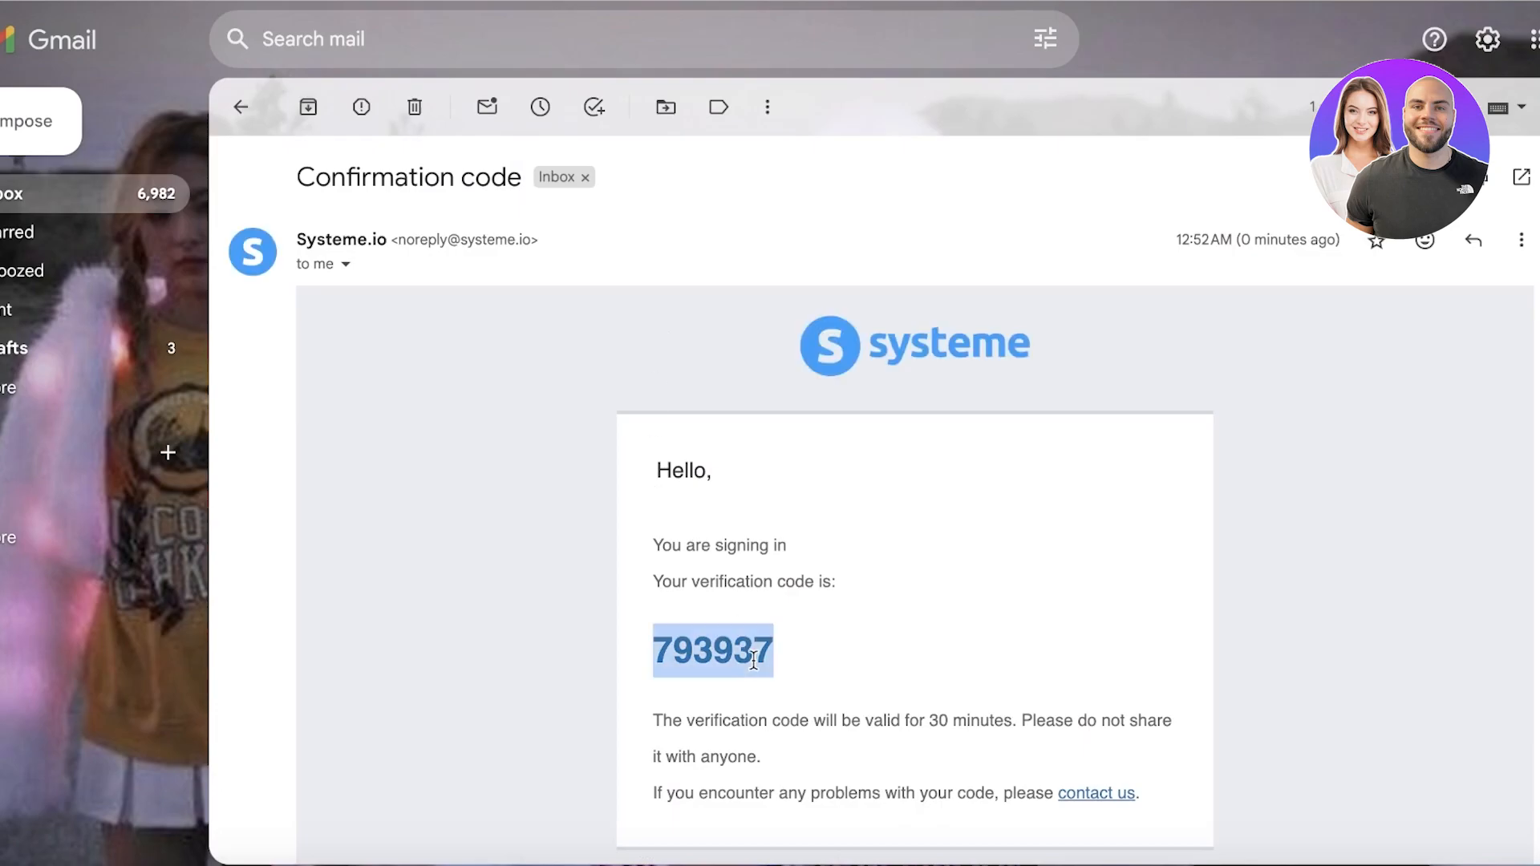
right_click(751, 651)
click(784, 578)
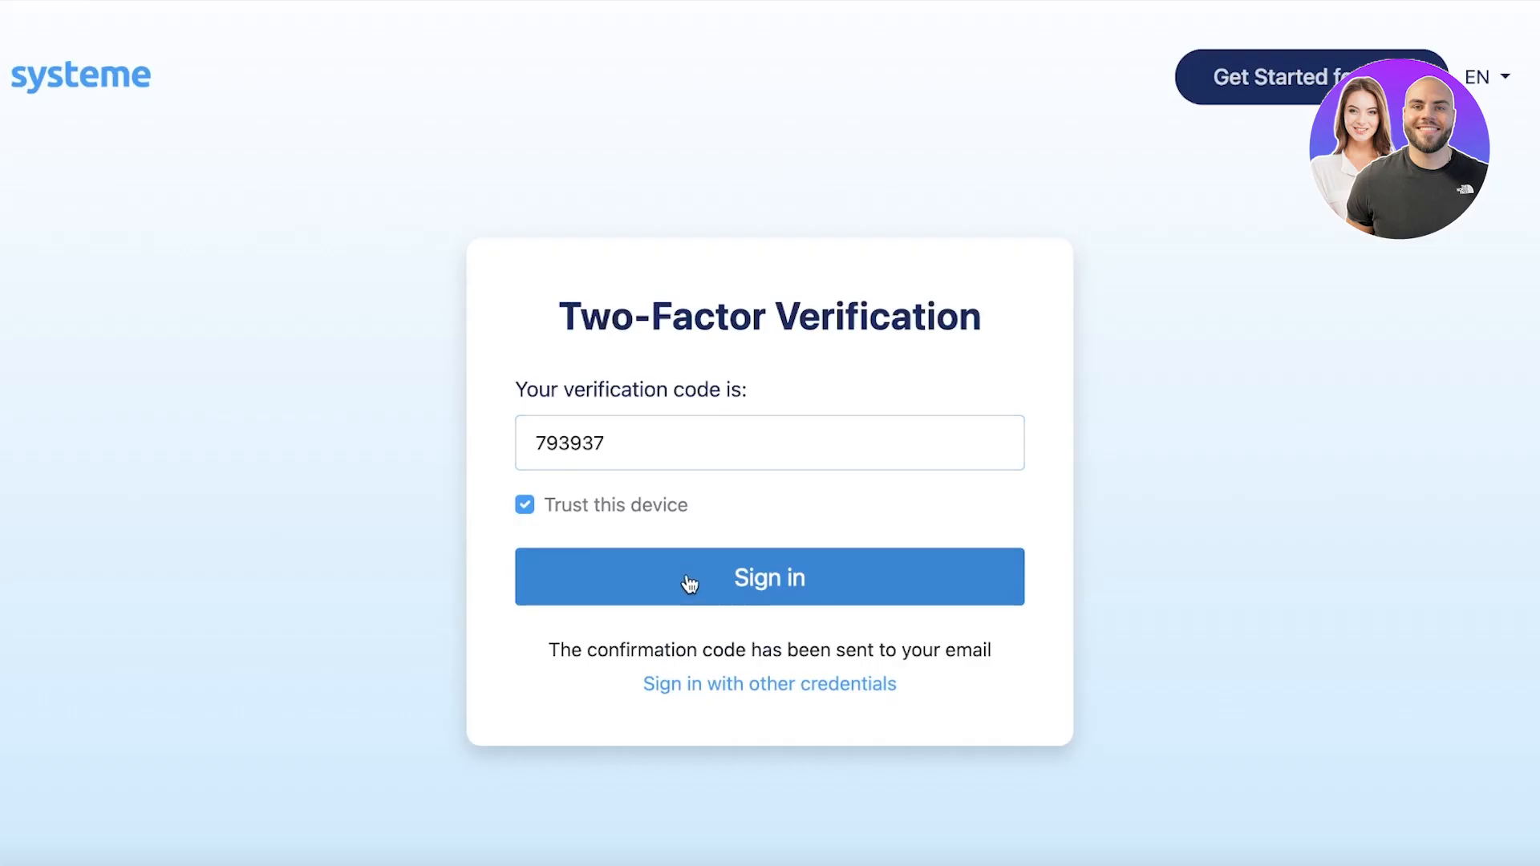
click(687, 581)
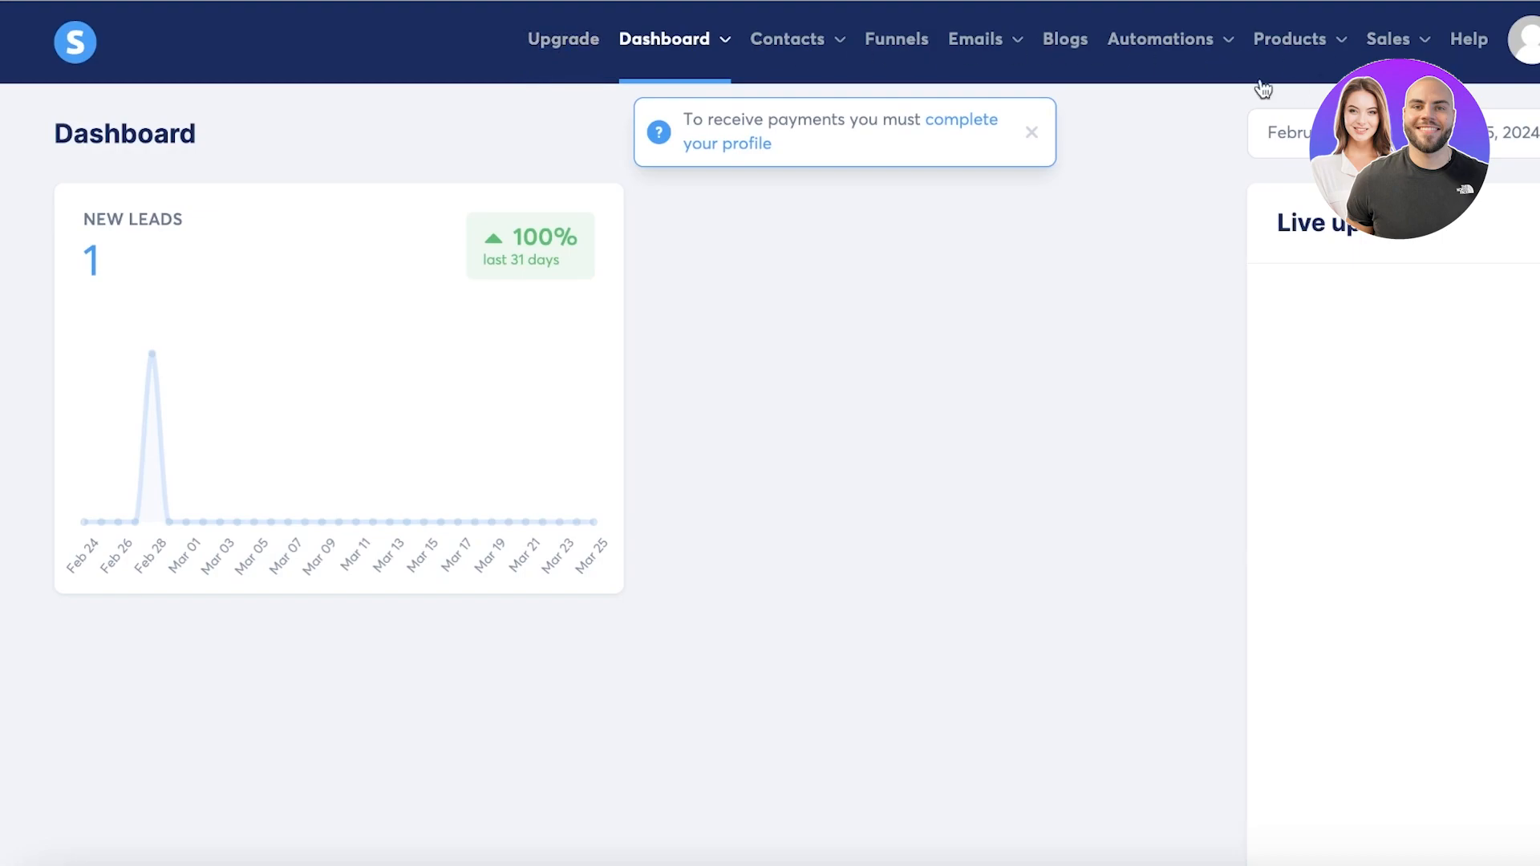
Step: Dismiss the payment profile notice and survey the dashboard's main sections, including Contacts, Automations, Products and Sales
mouse_move(827, 55)
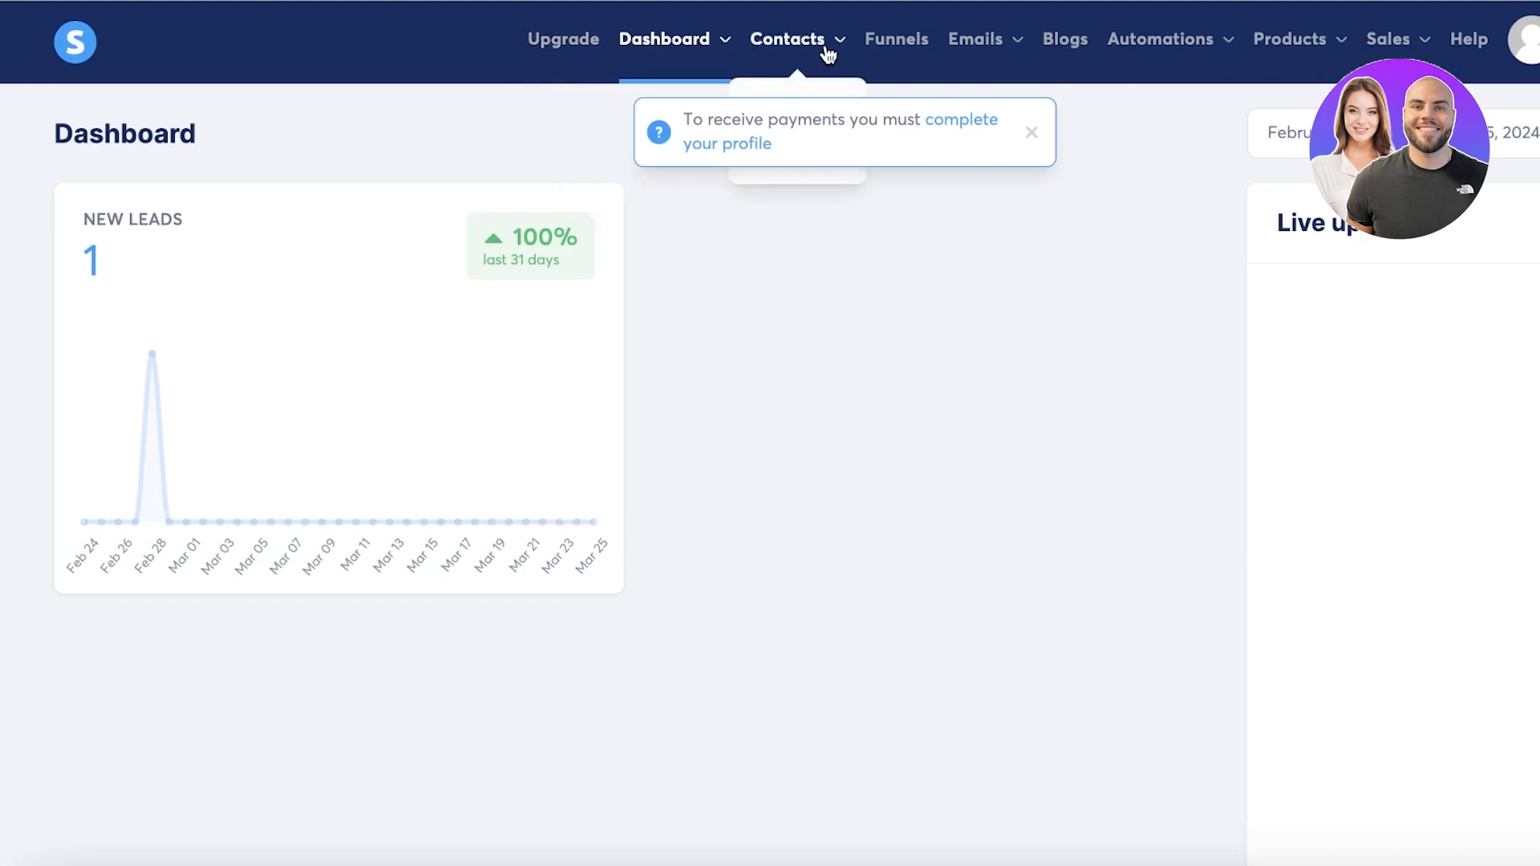
click(1031, 133)
mouse_move(1124, 59)
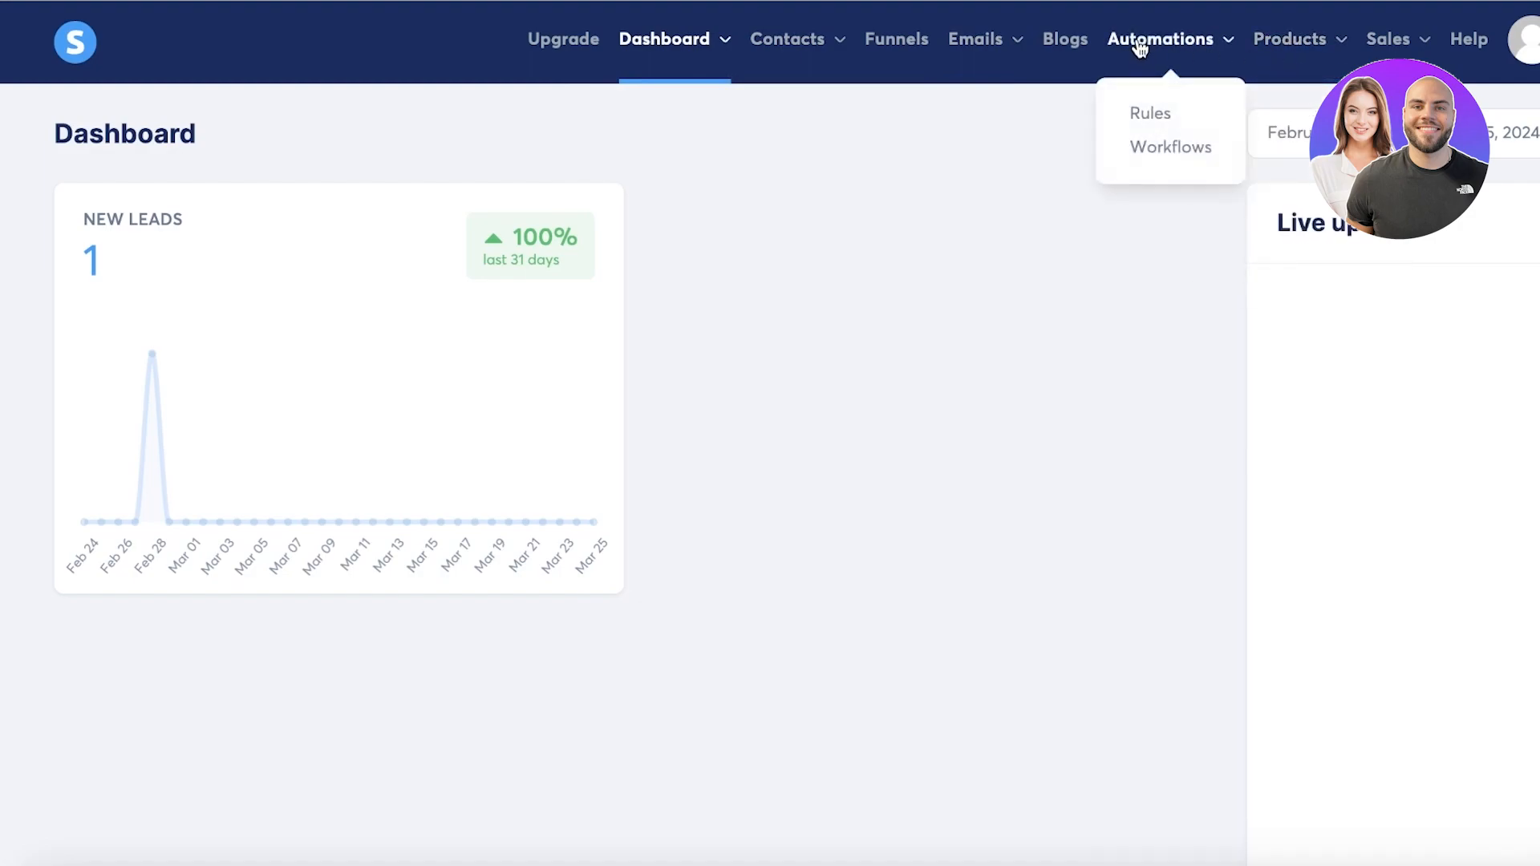
click(896, 51)
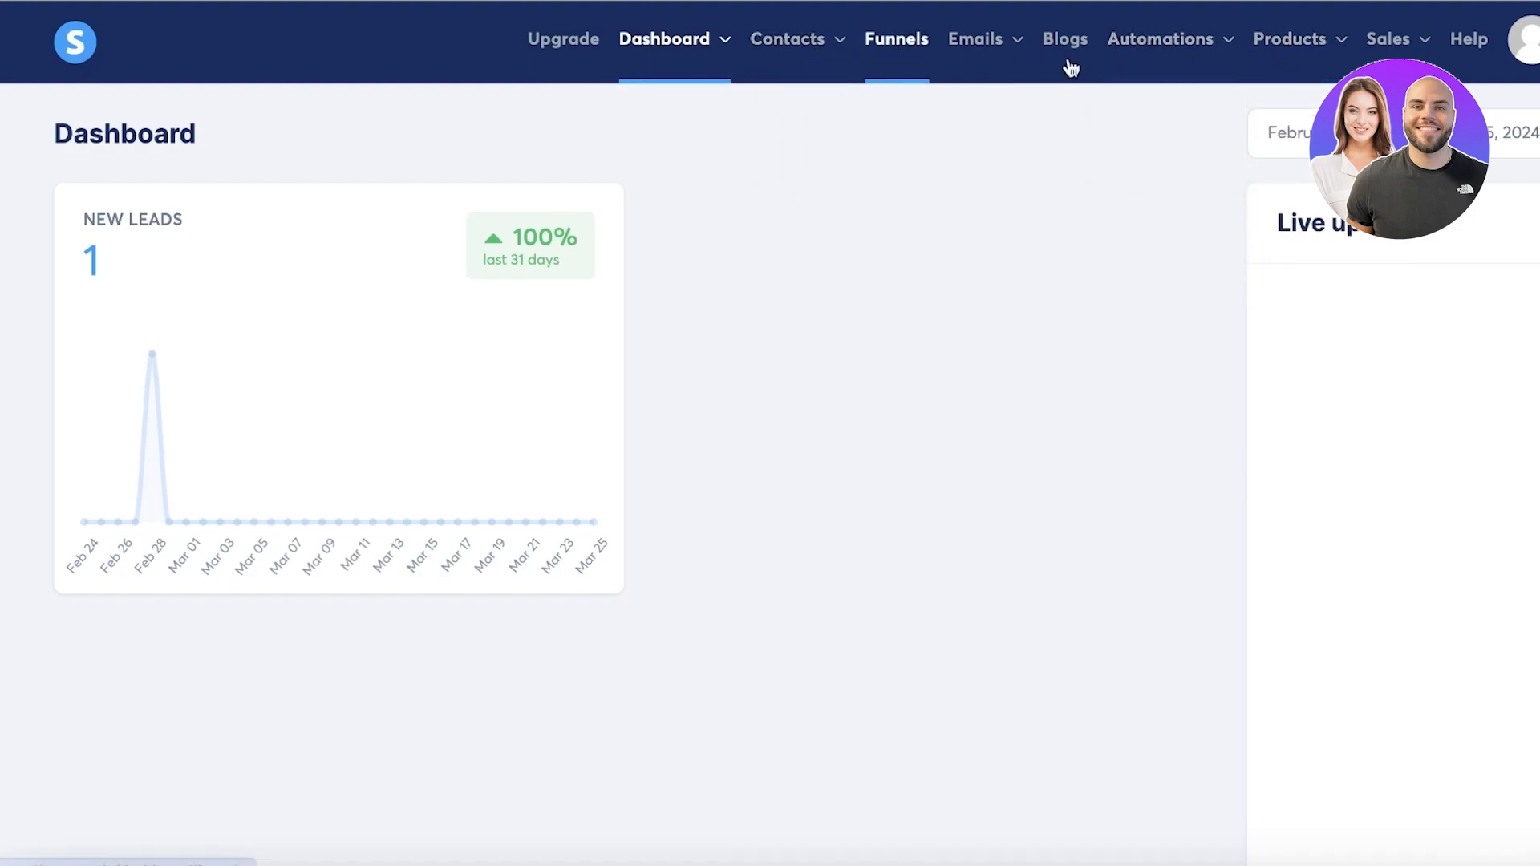
mouse_move(997, 42)
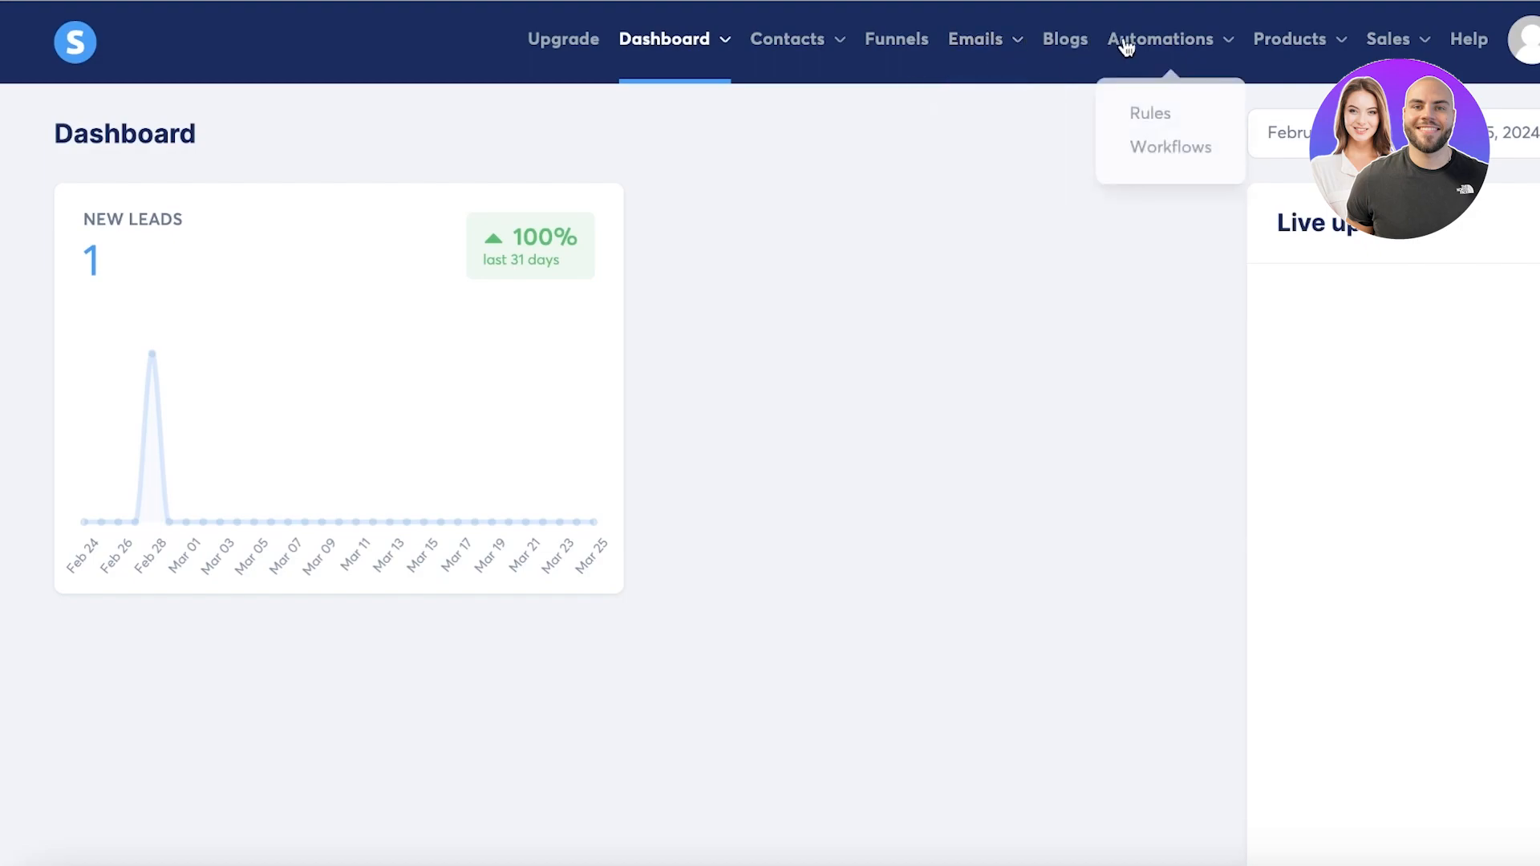
mouse_move(1286, 47)
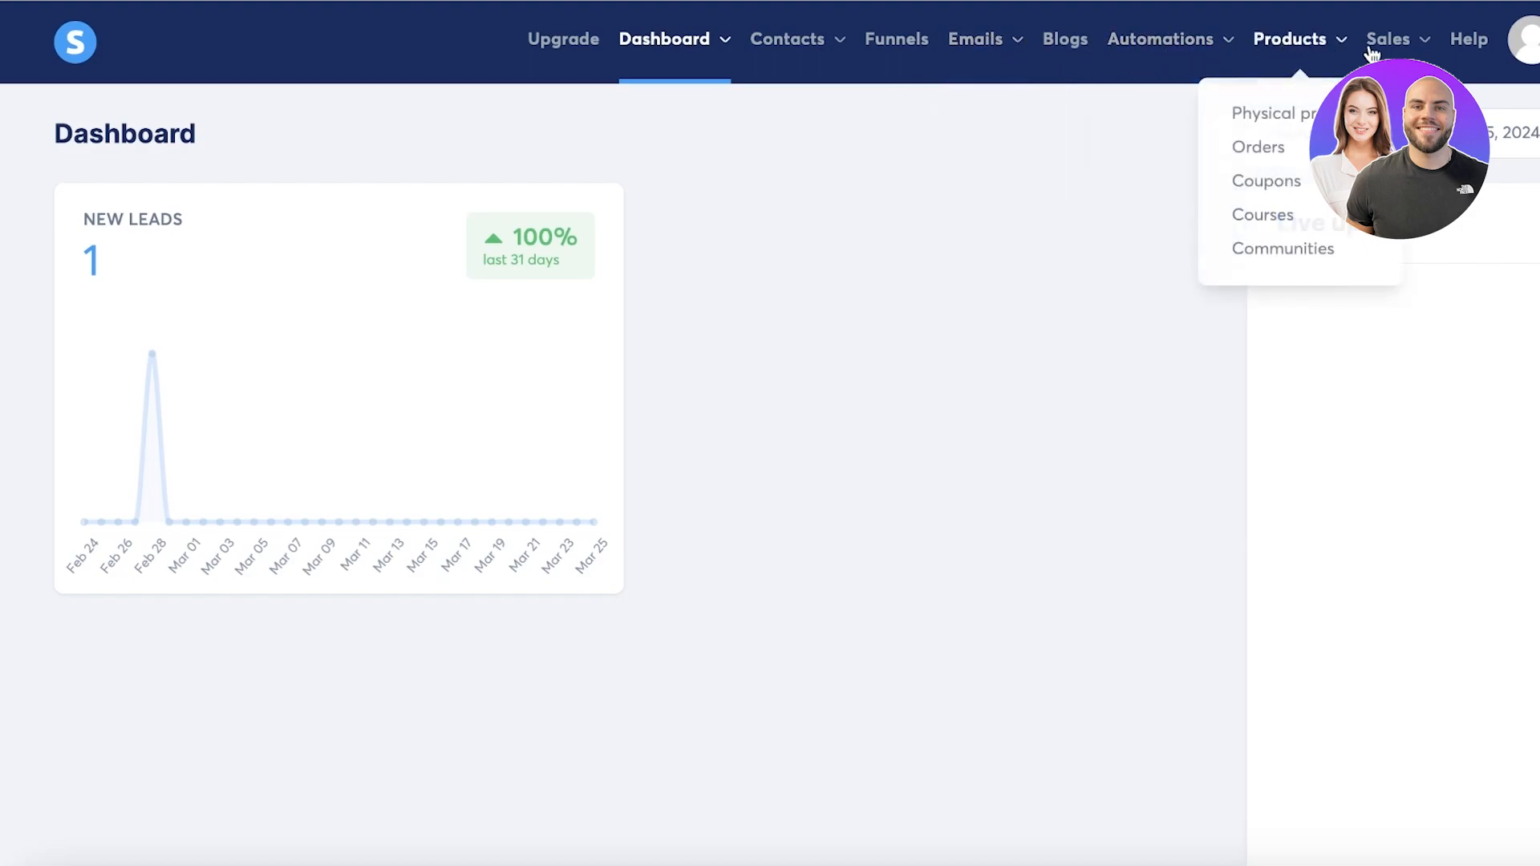
mouse_move(1372, 53)
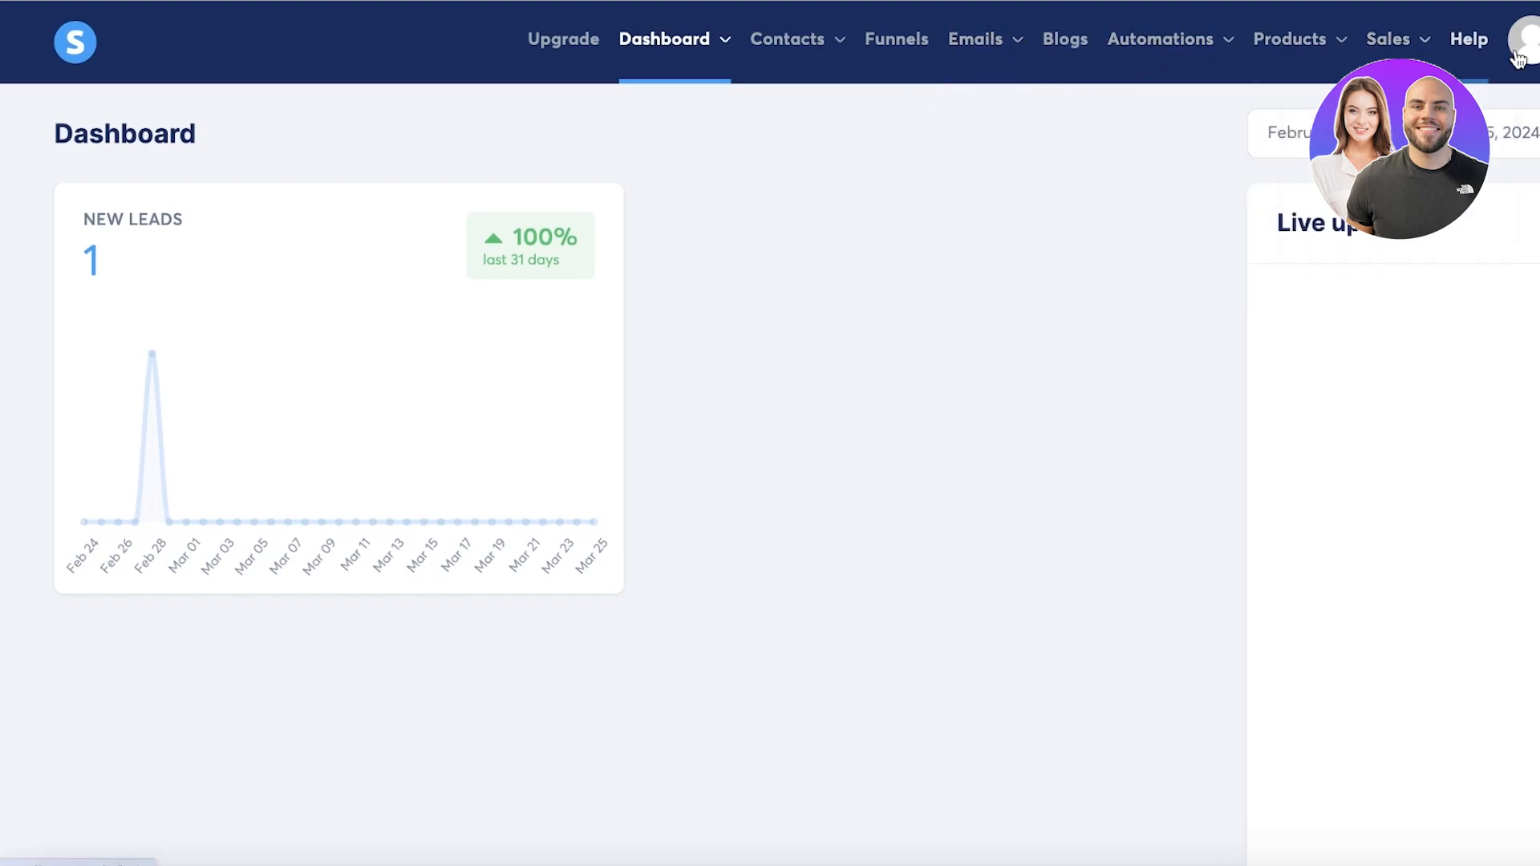
Step: Create a funnel named "Sample" with the goal Build an audience and open it
click(894, 50)
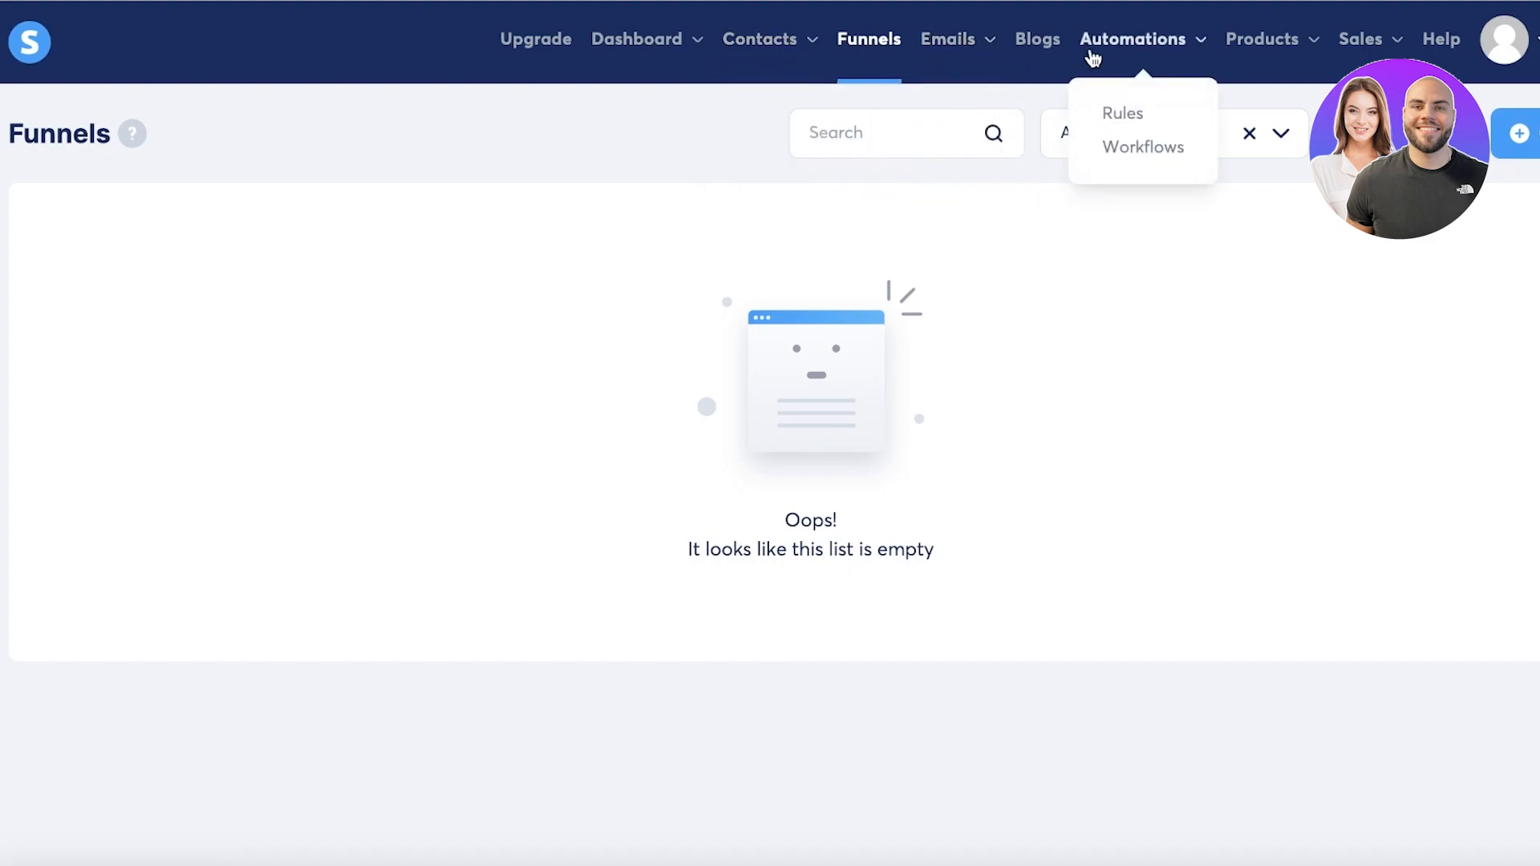
click(1517, 134)
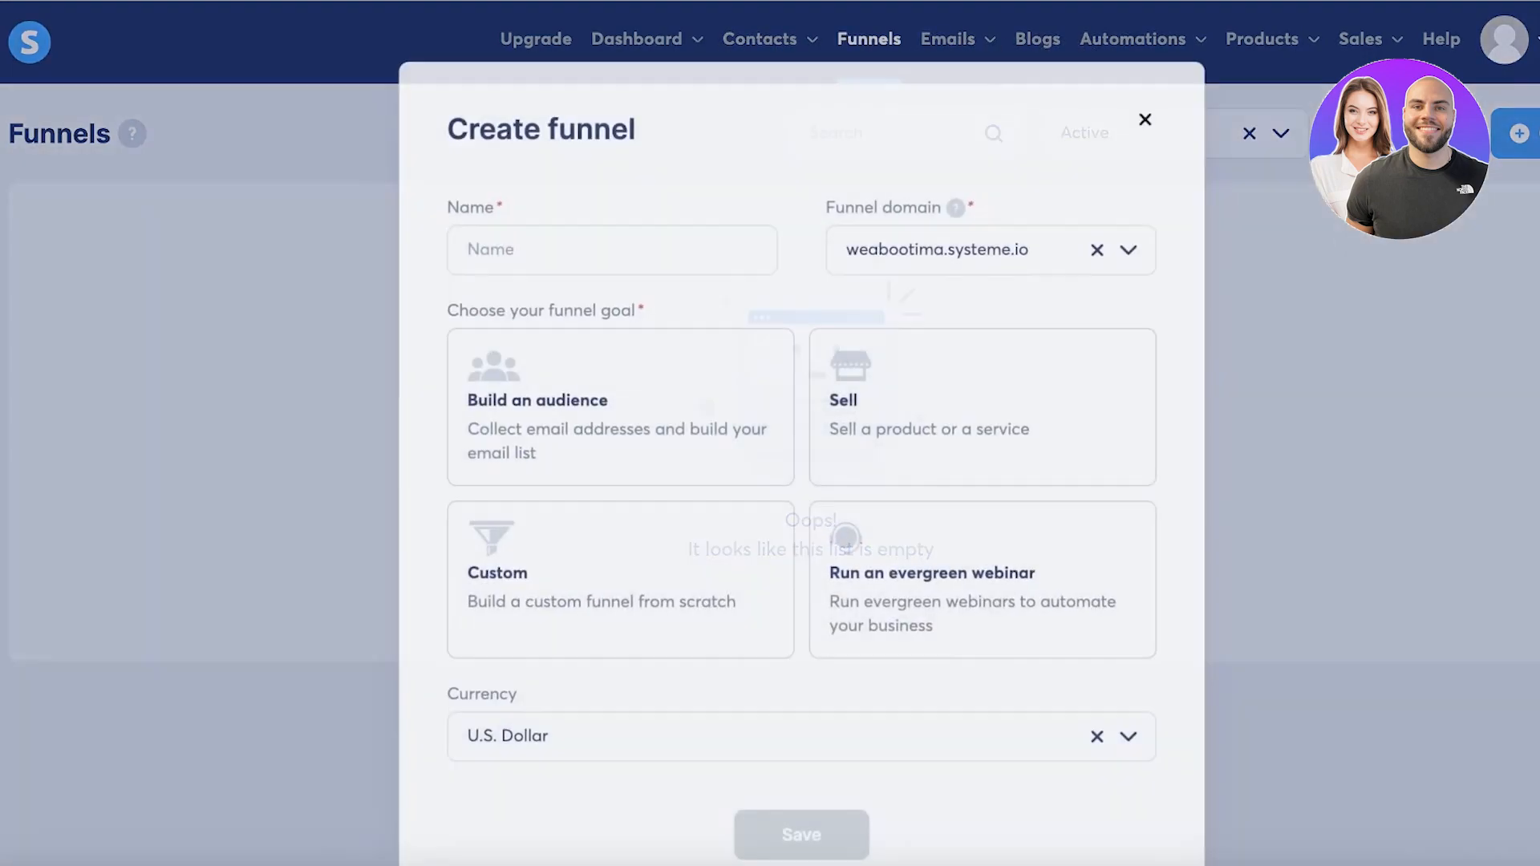
click(629, 235)
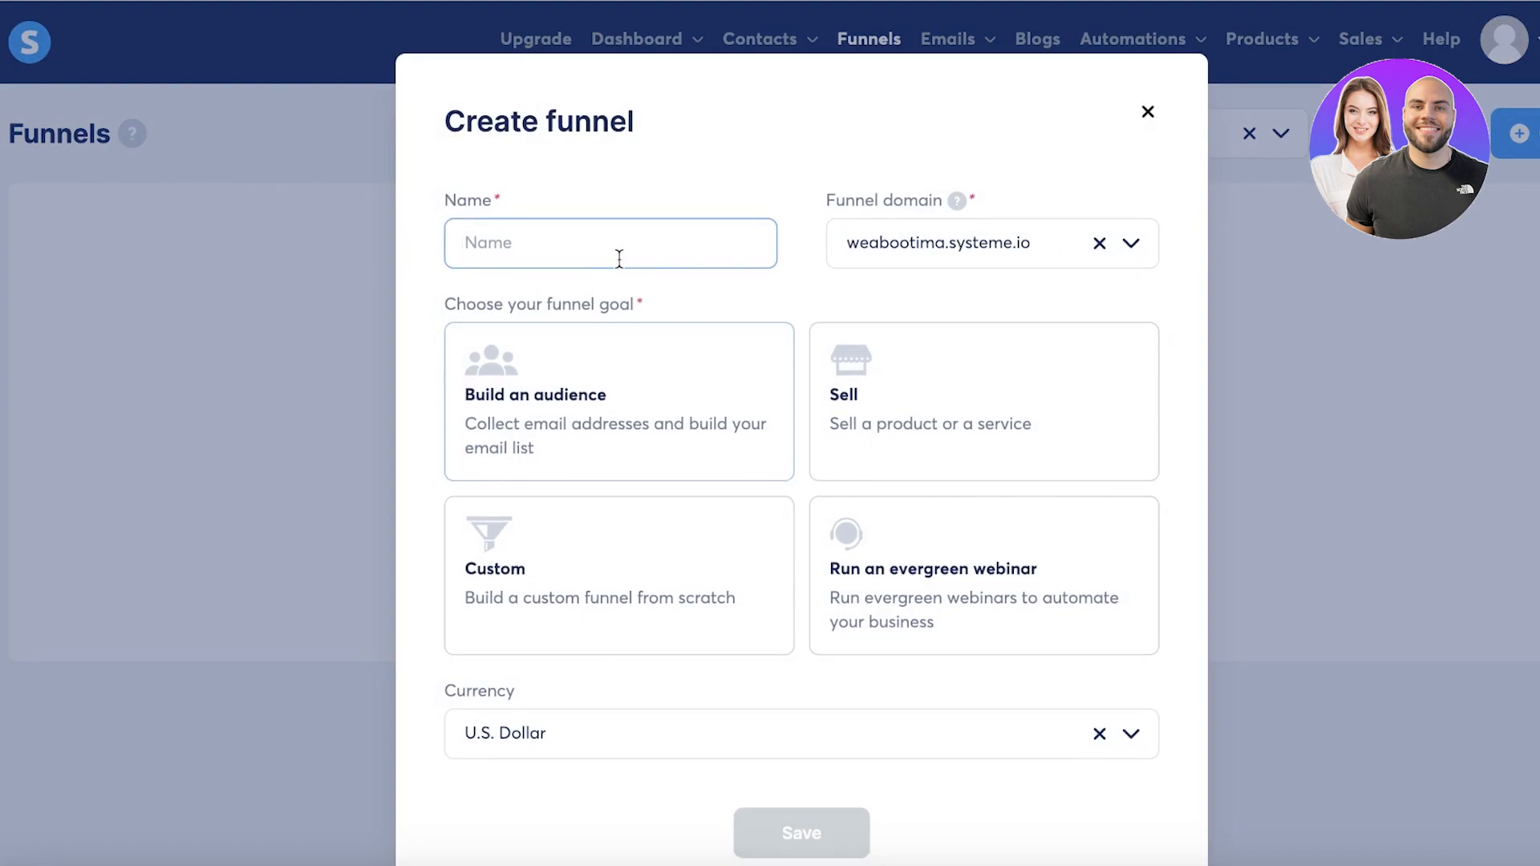
text(Sample)
click(636, 412)
scroll(652, 343, down, 1)
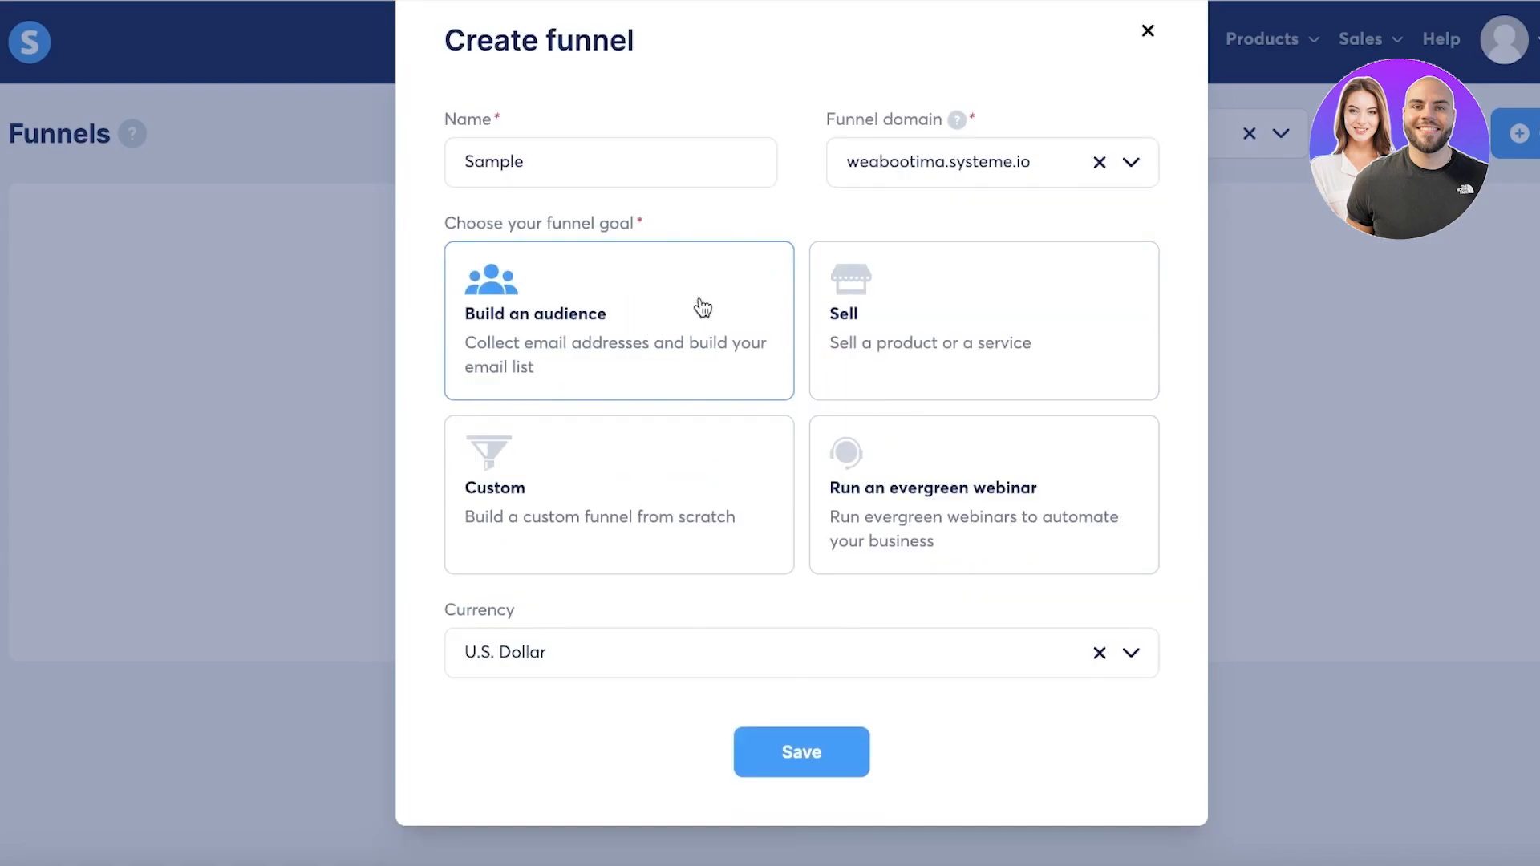
click(782, 766)
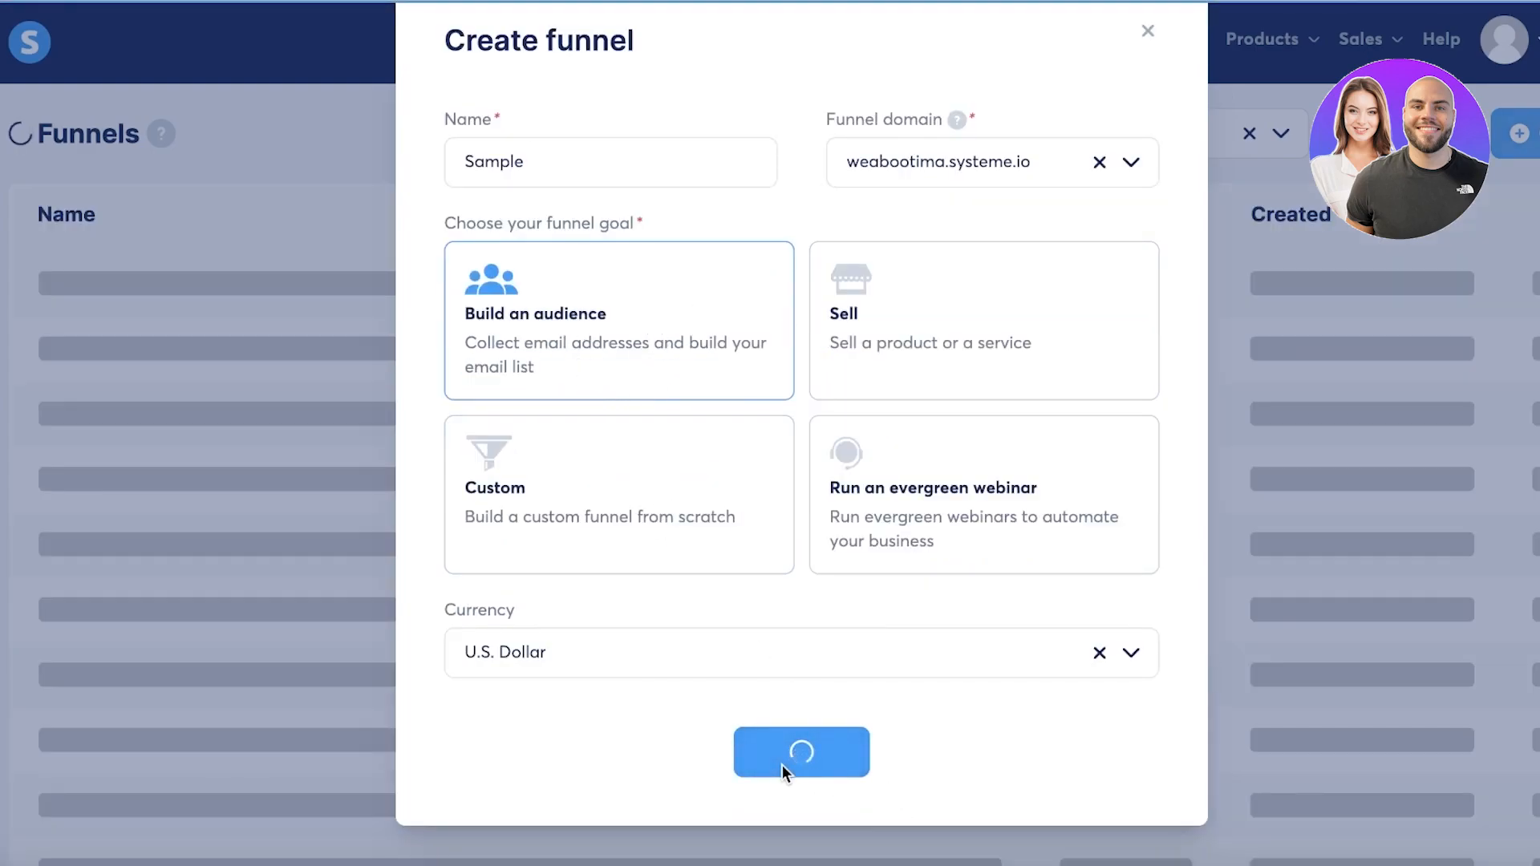
click(45, 286)
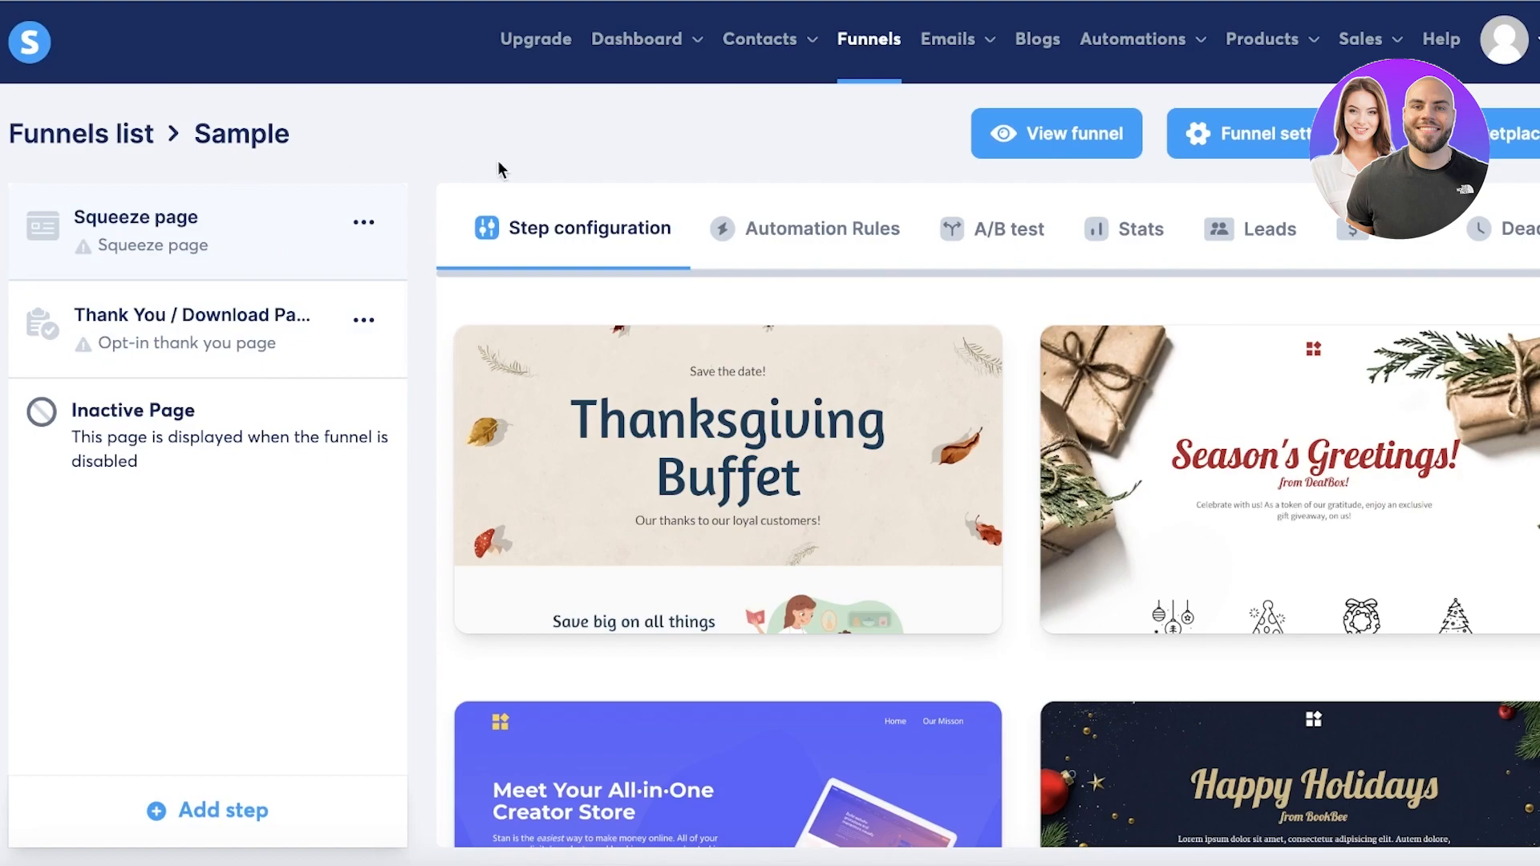
Step: Check the actions available for the Squeeze page step and review the funnel's settings without changing them
click(365, 222)
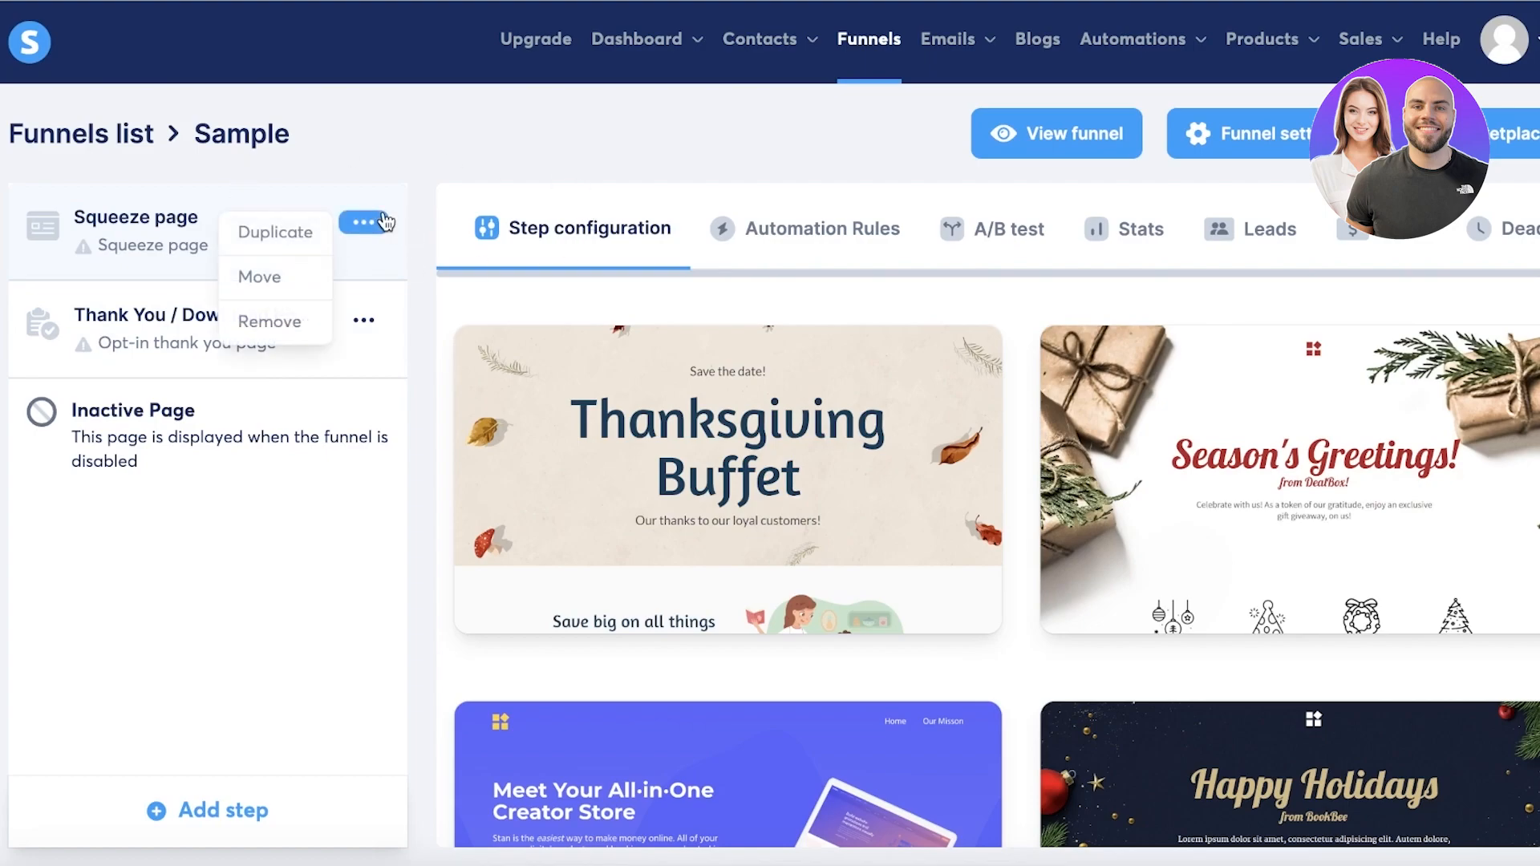
click(161, 183)
click(1195, 137)
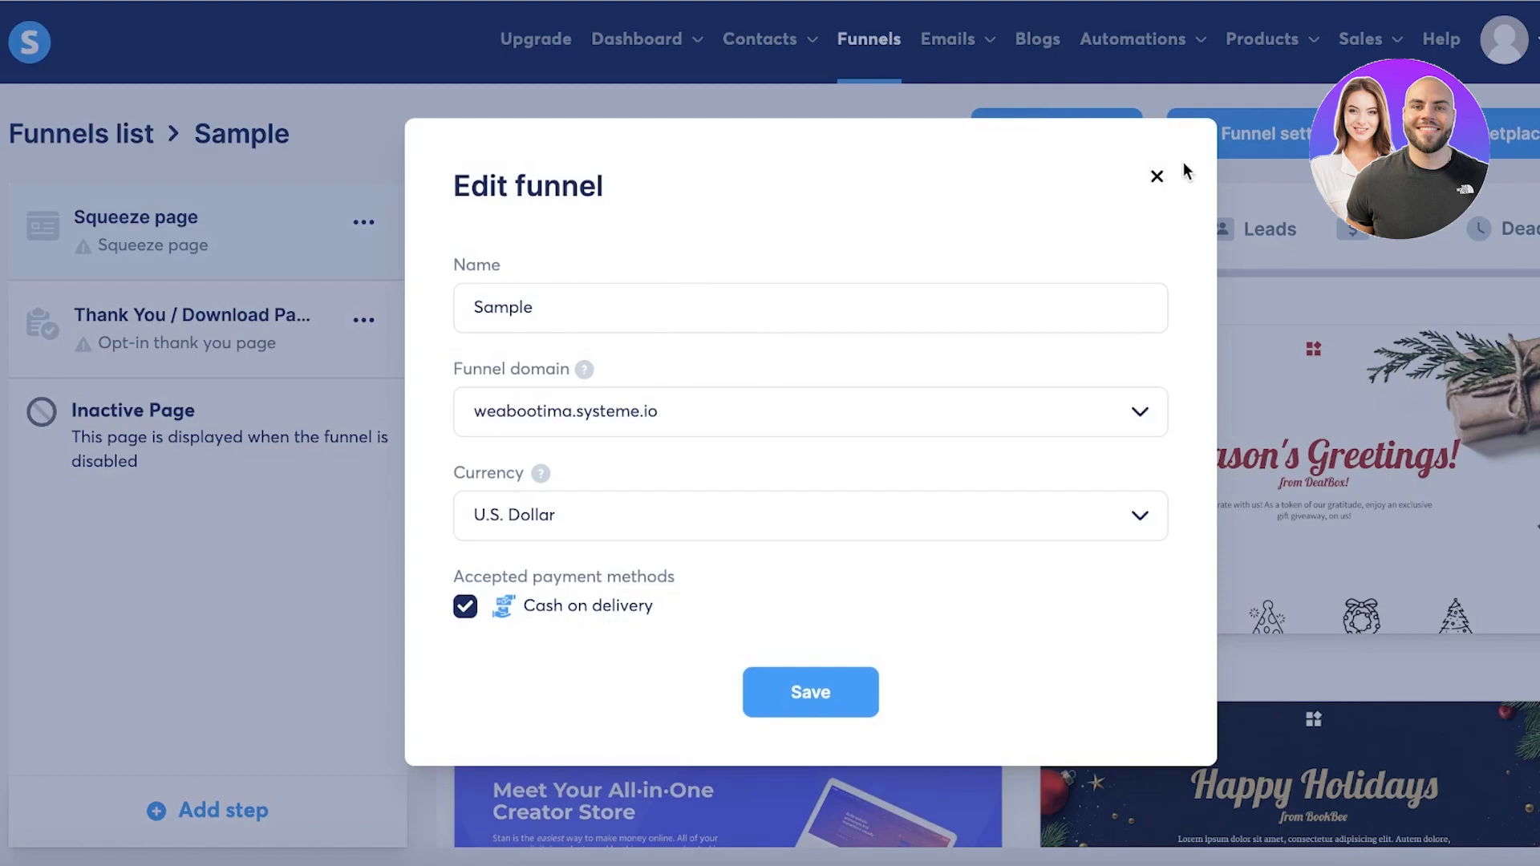
click(1152, 176)
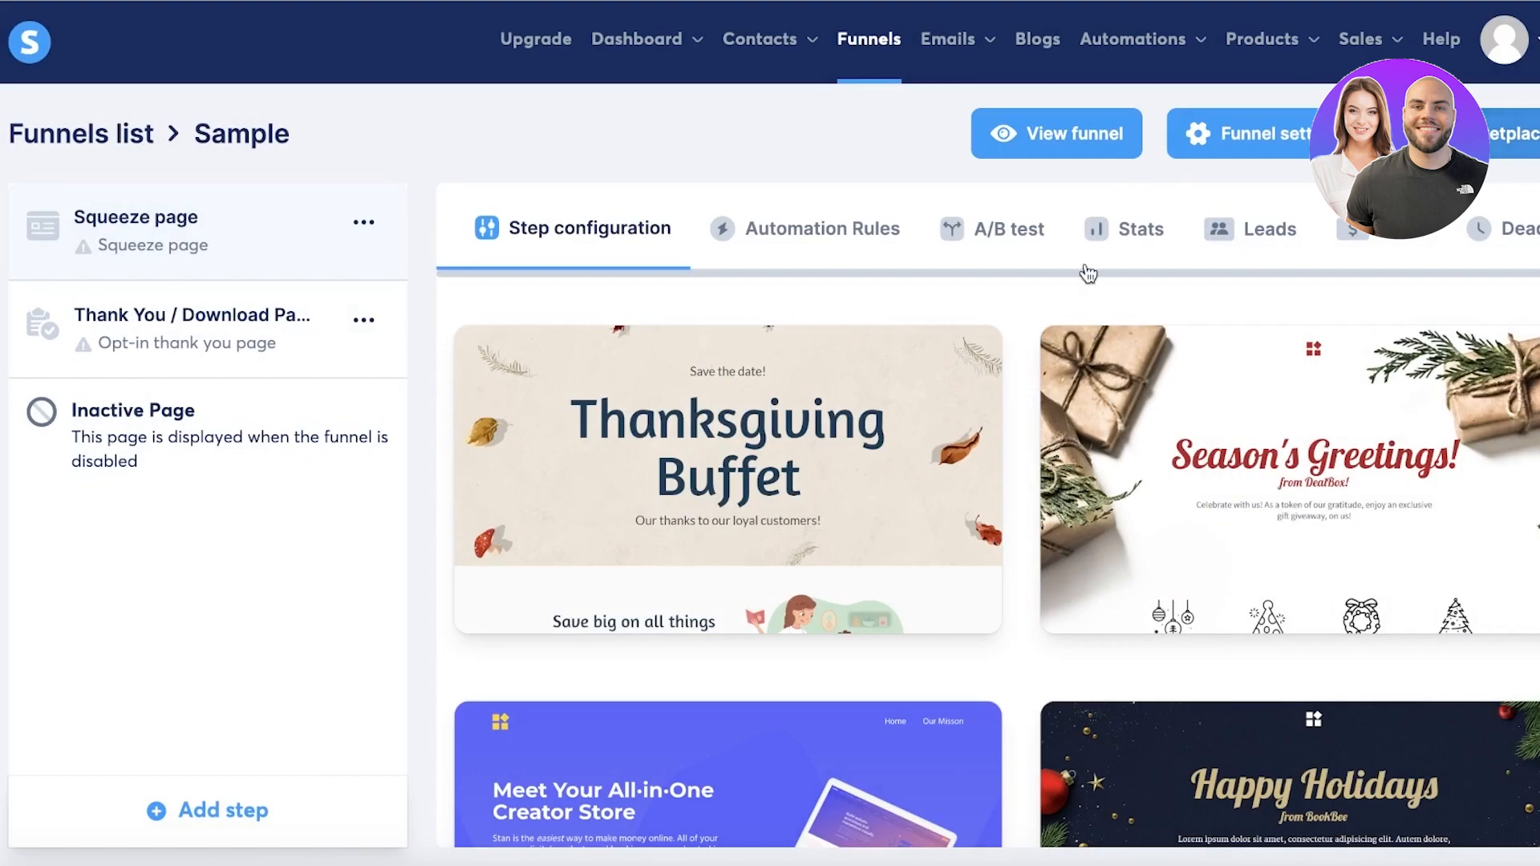
Step: Look through the step types available for a new funnel step without creating one
click(221, 812)
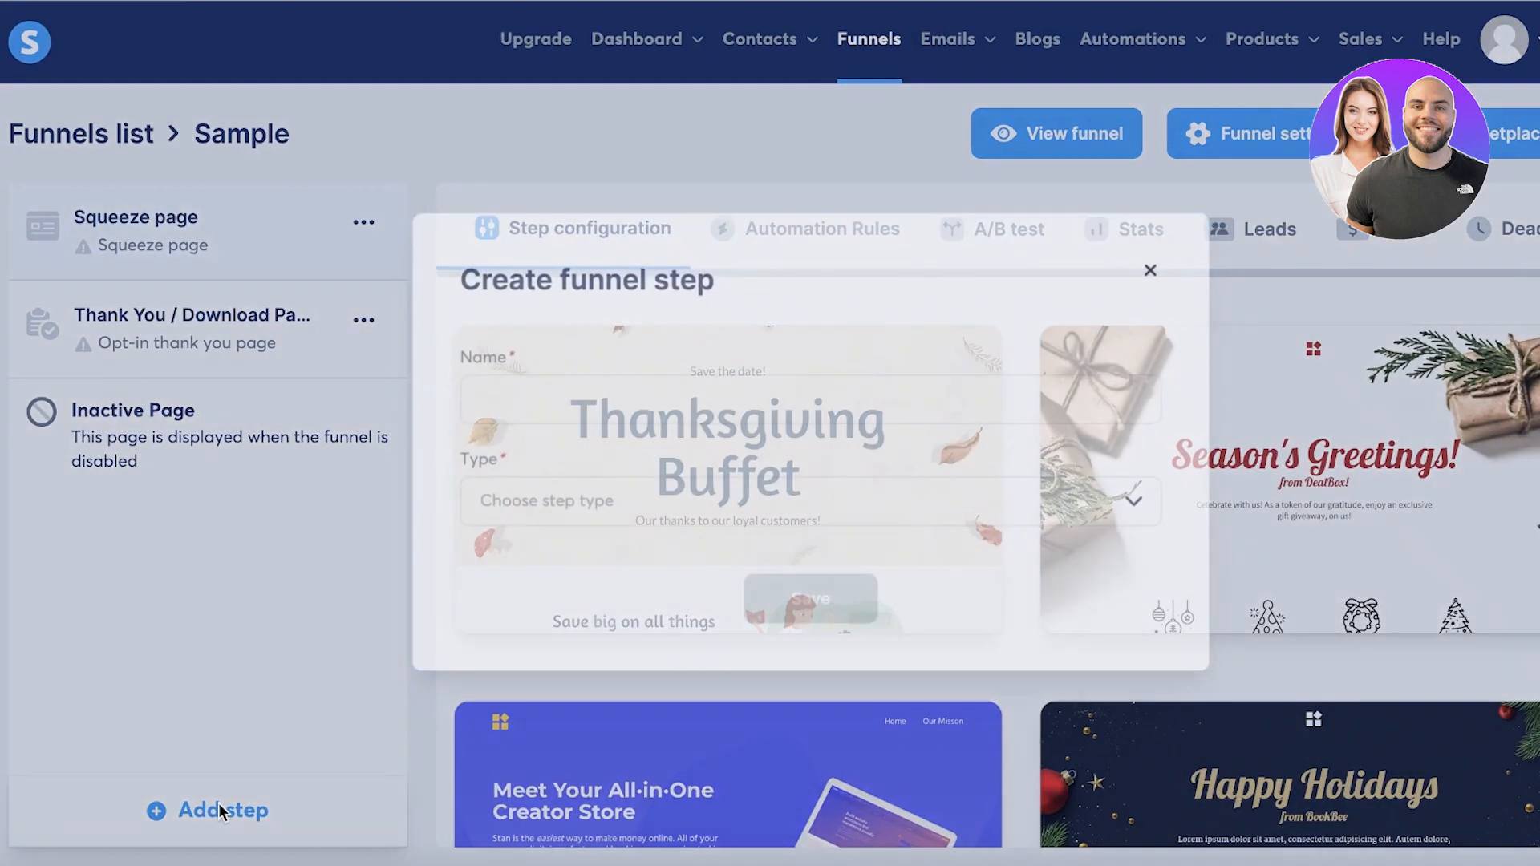
click(907, 502)
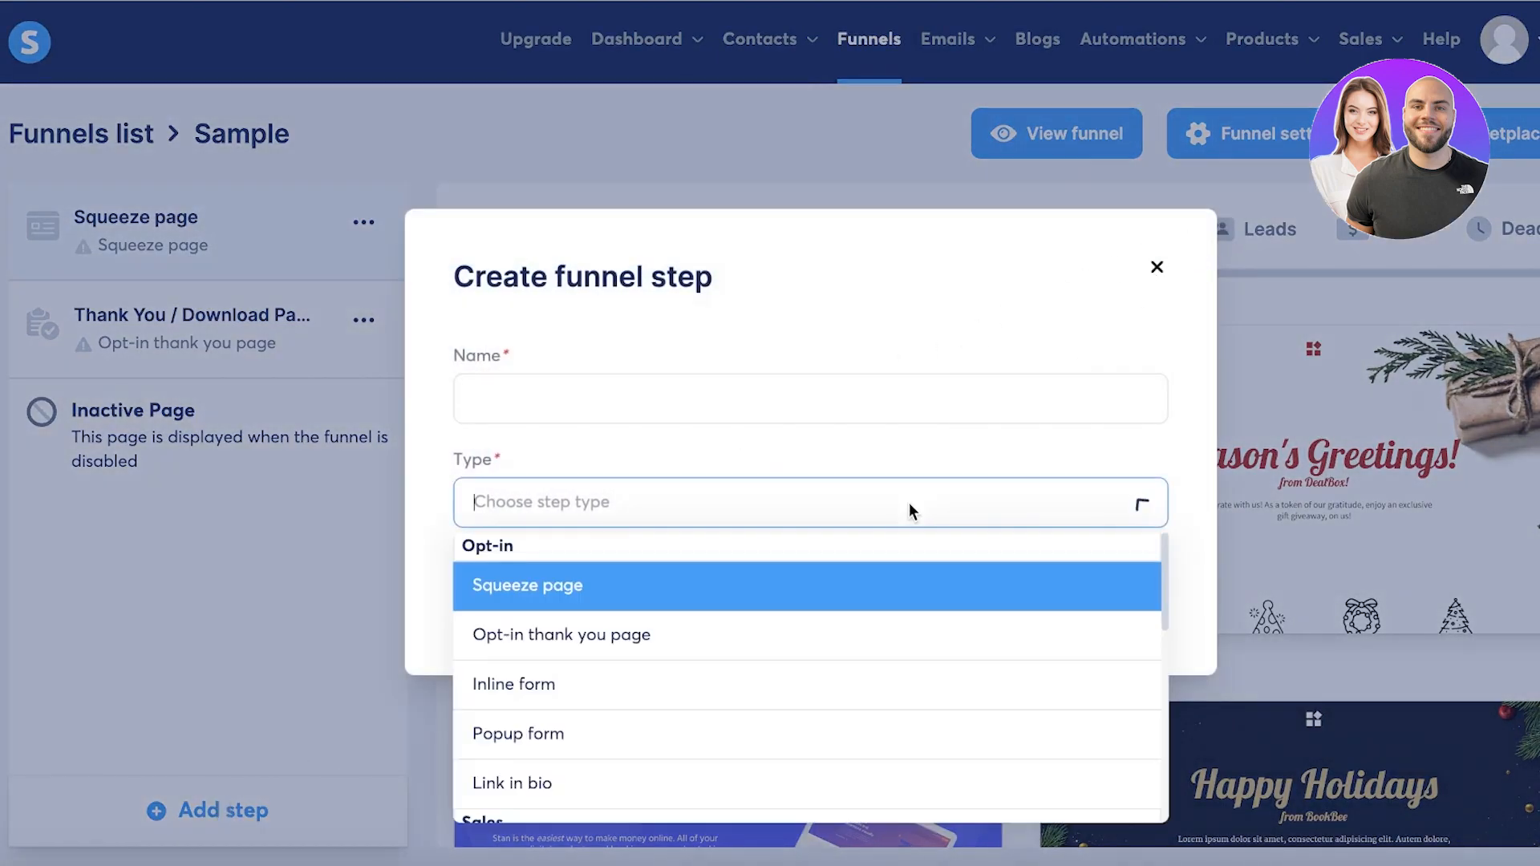
scroll(901, 609, down, 5)
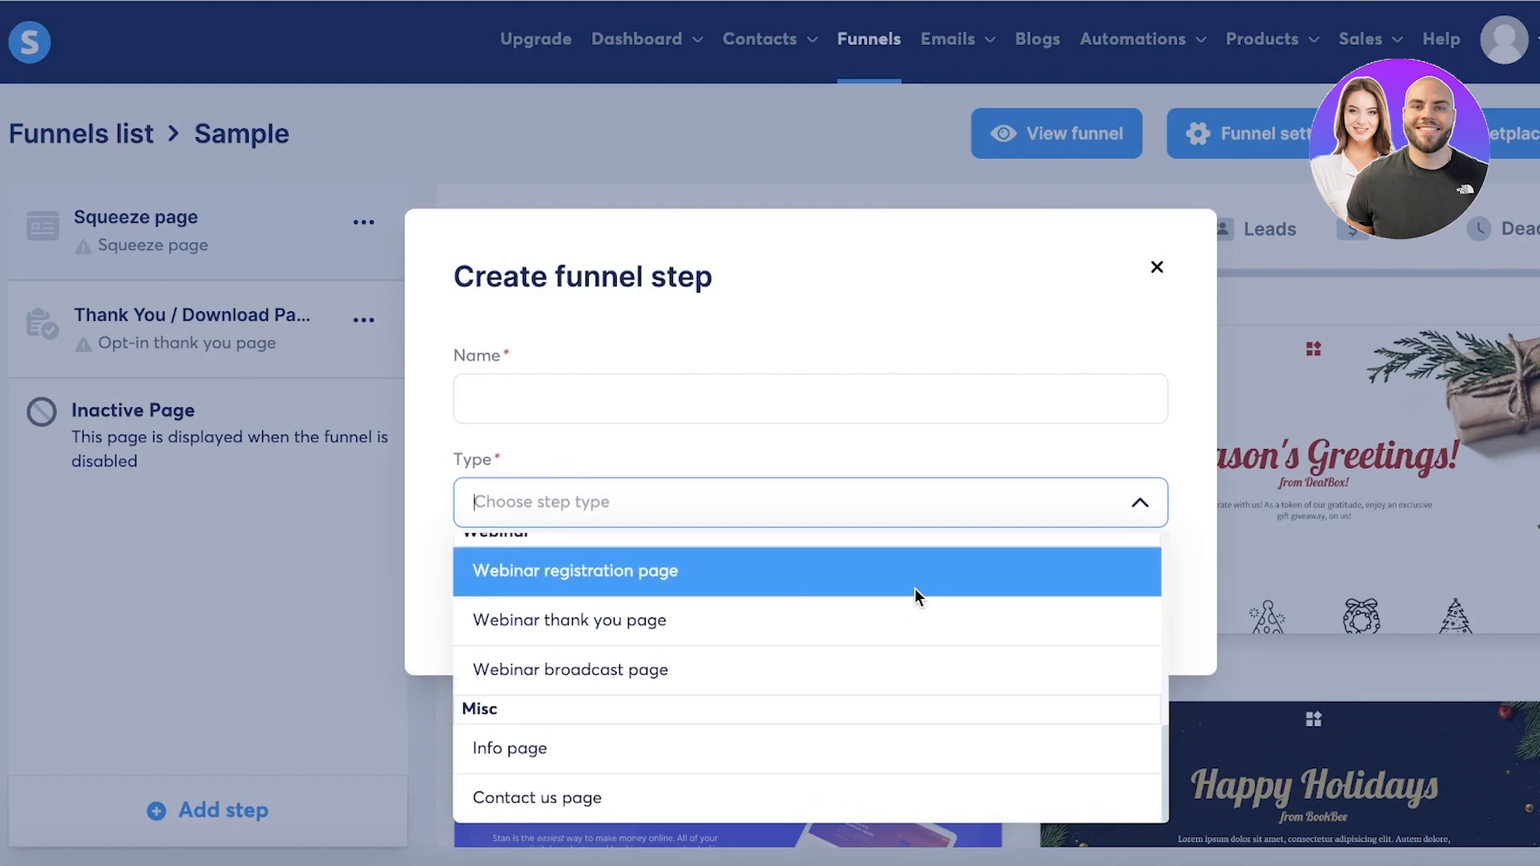
click(1106, 226)
click(1157, 267)
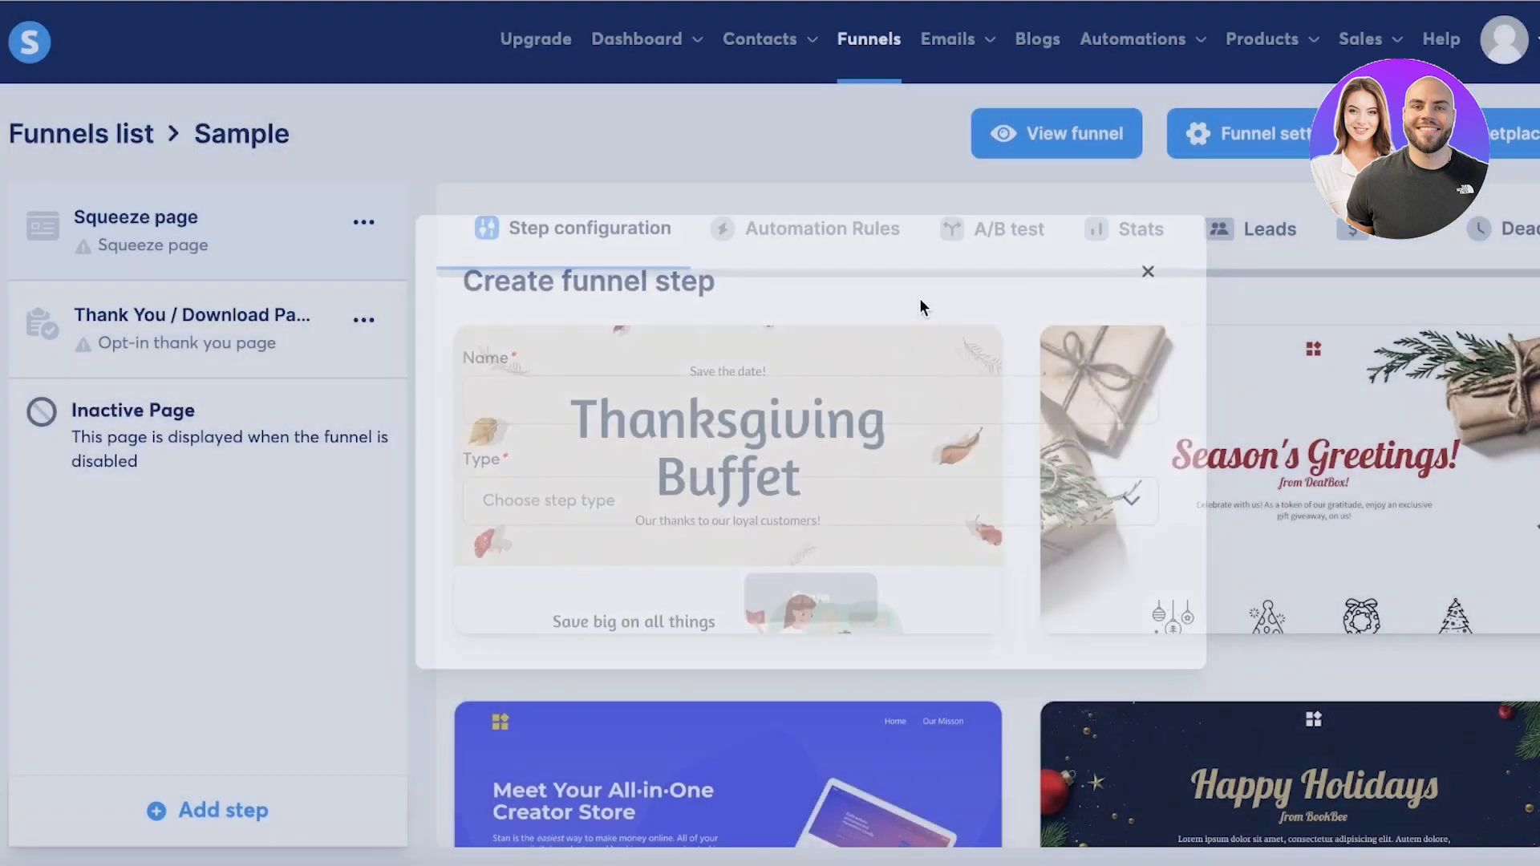
Step: Remove the Thank You / Download Page step from the Sample funnel
click(363, 320)
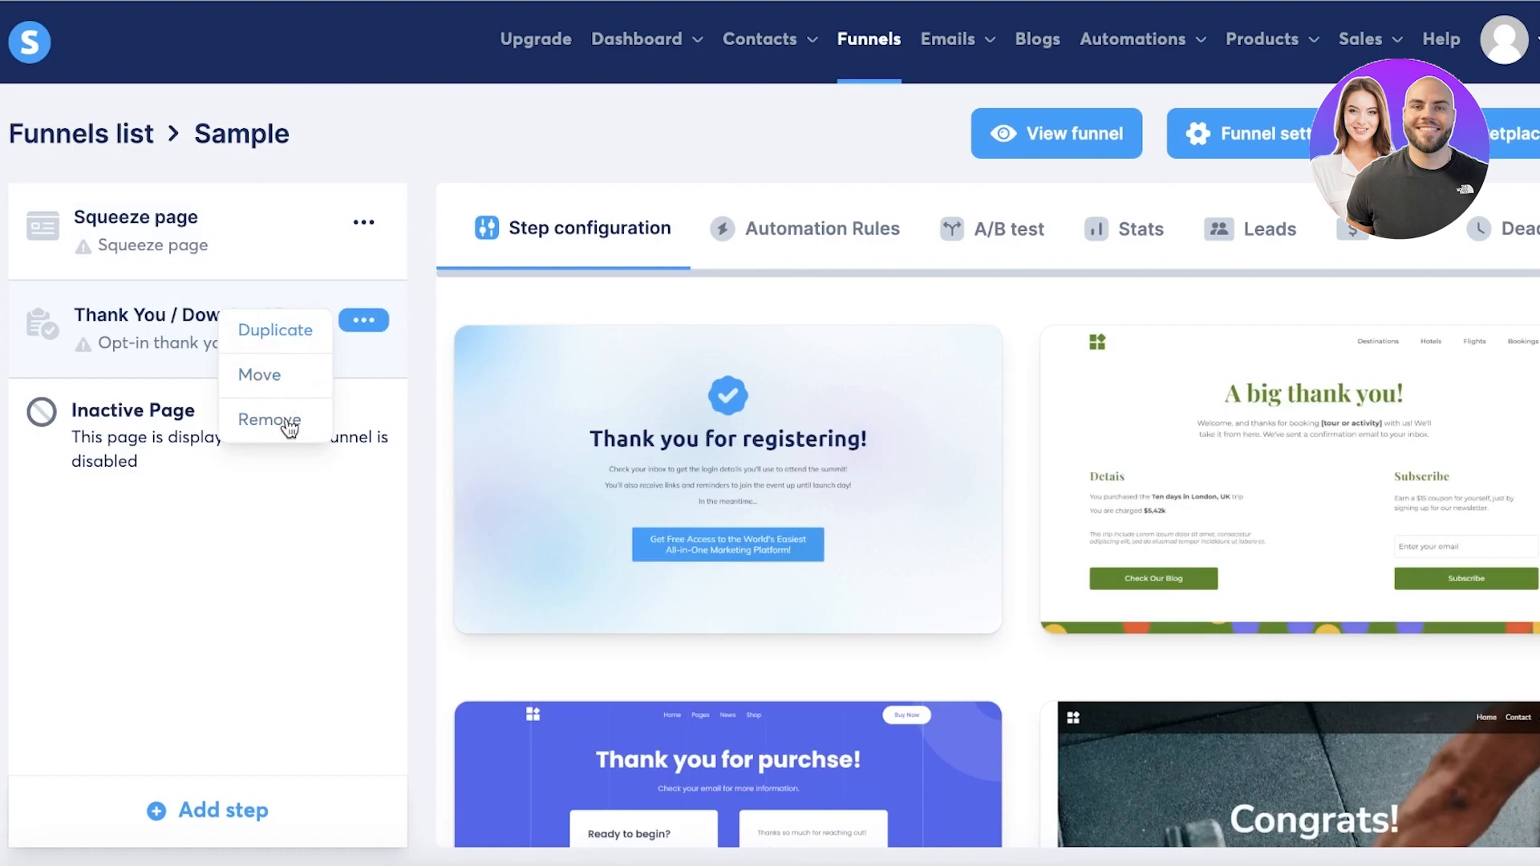
click(287, 433)
click(668, 511)
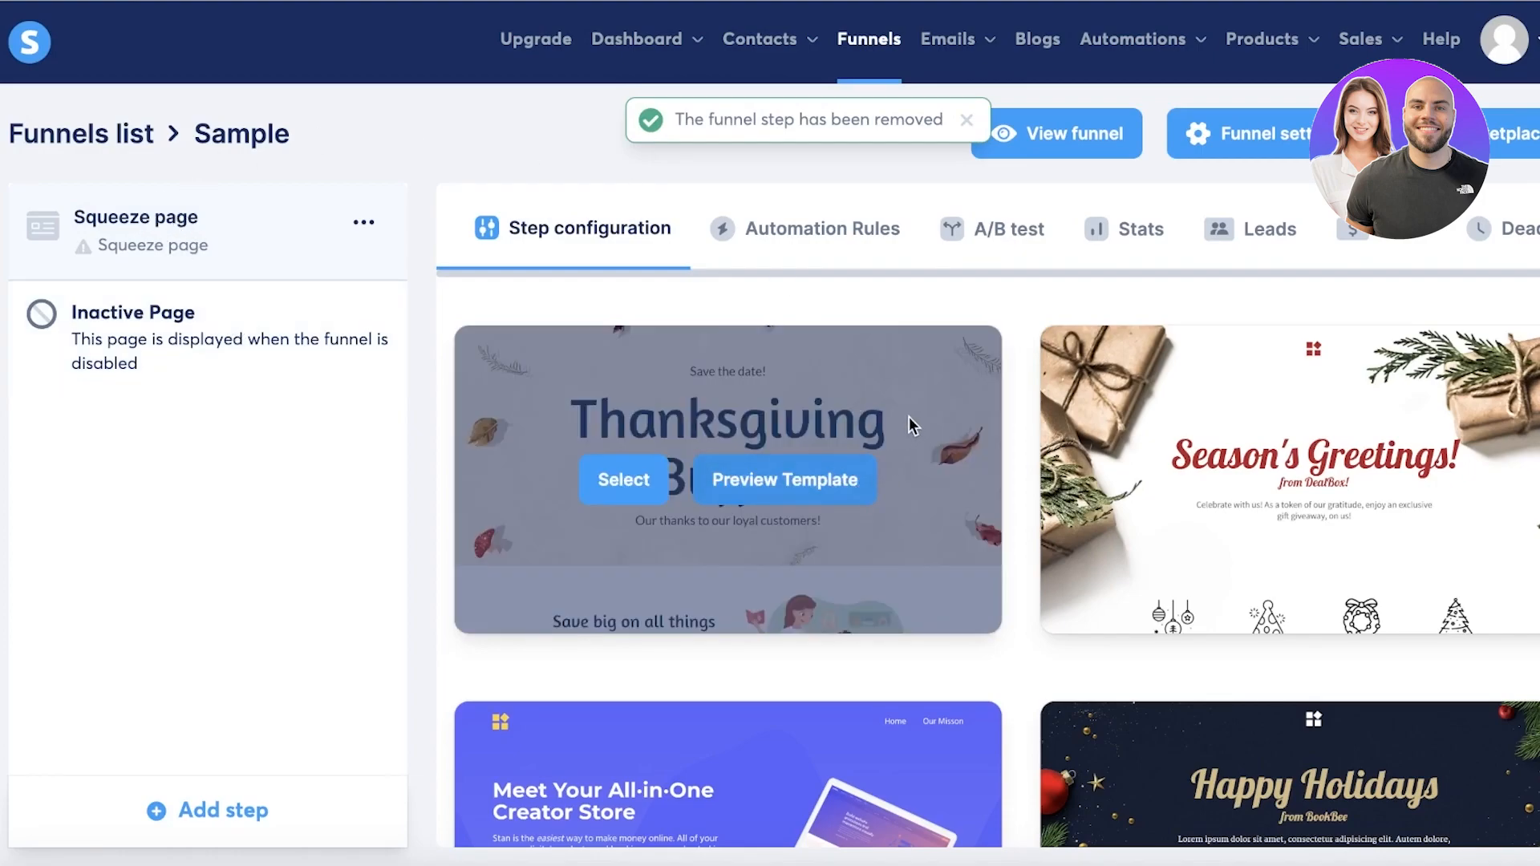
Step: Browse the squeeze page templates and check the step's Stats and Leads sections
scroll(1201, 477, down, 4)
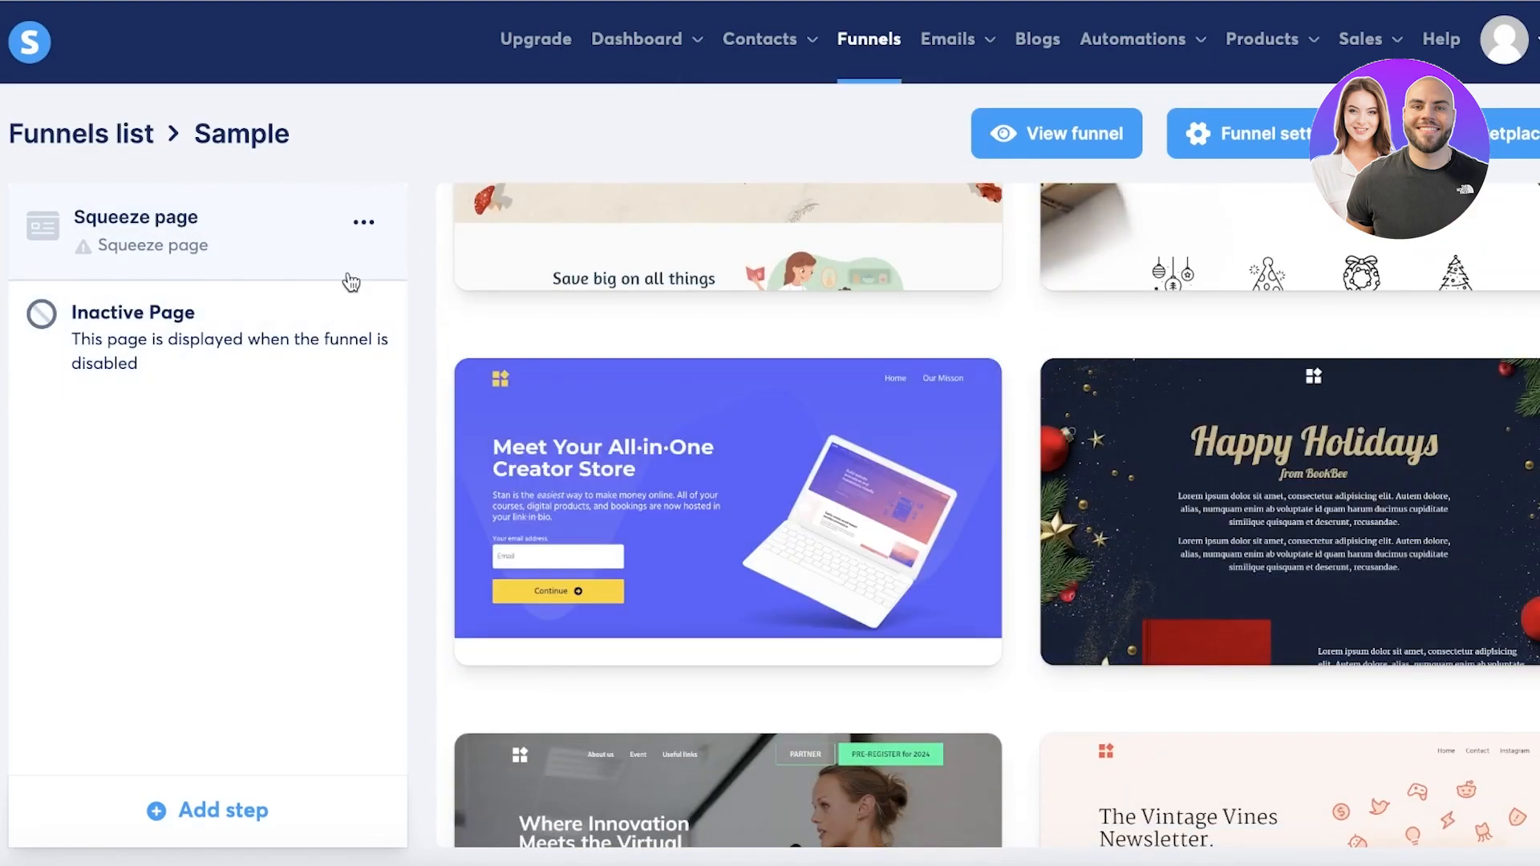
scroll(886, 356, up, 4)
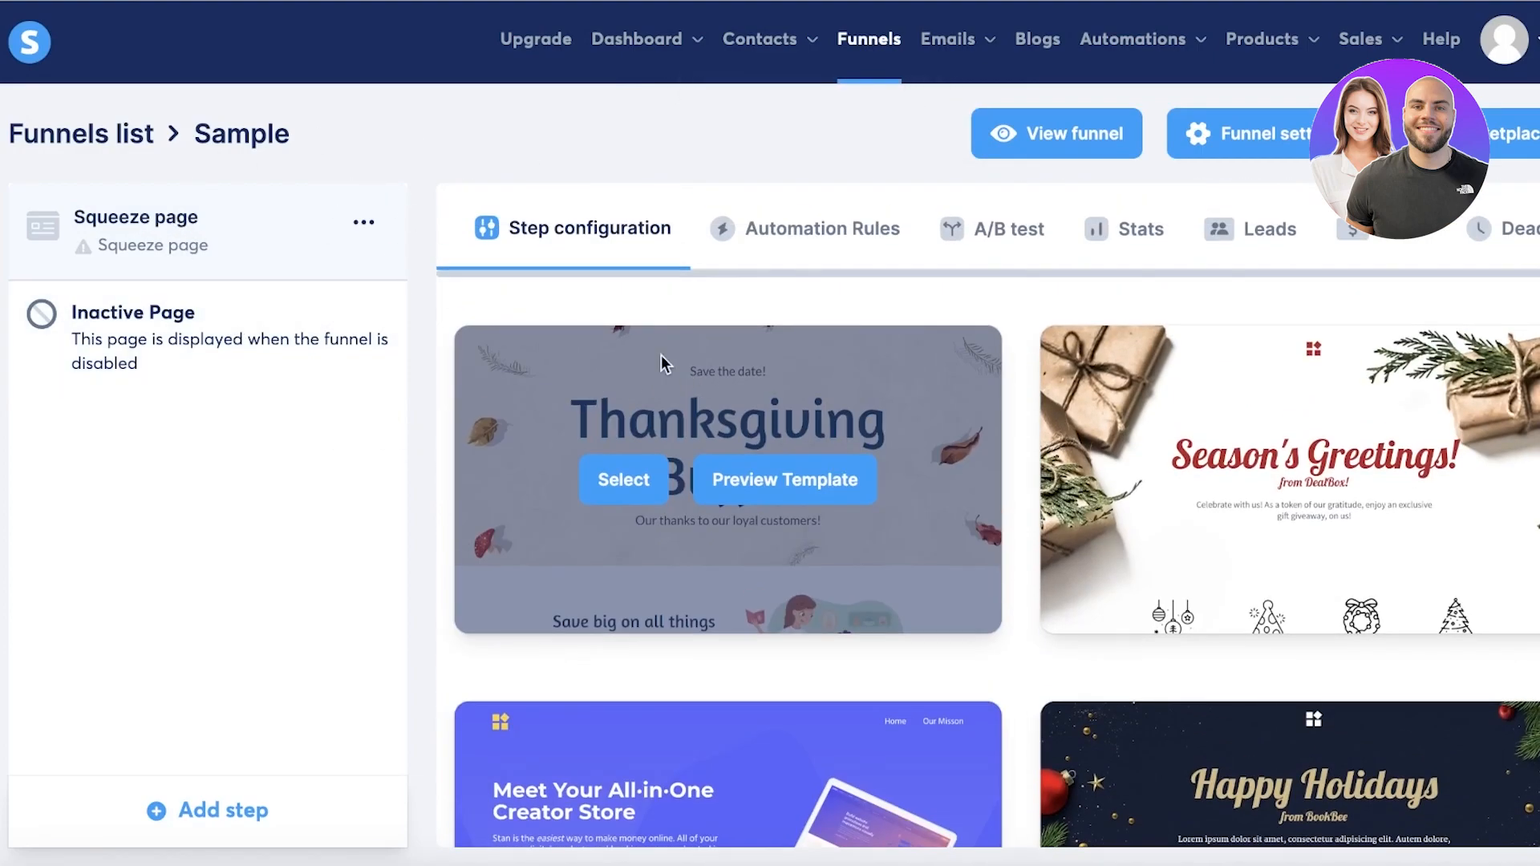
scroll(647, 358, down, 12)
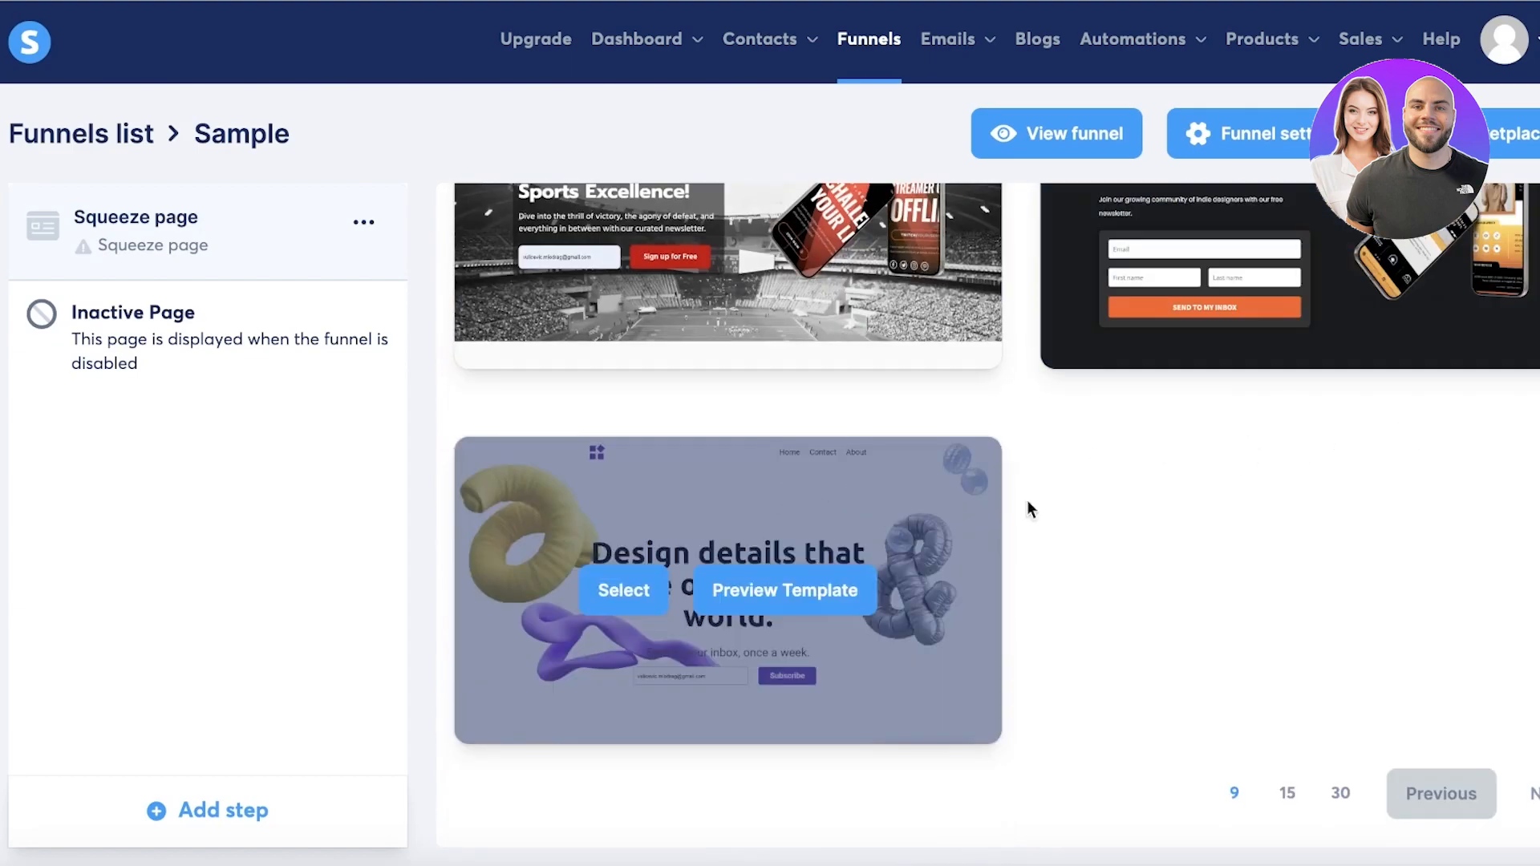
scroll(995, 513, up, 7)
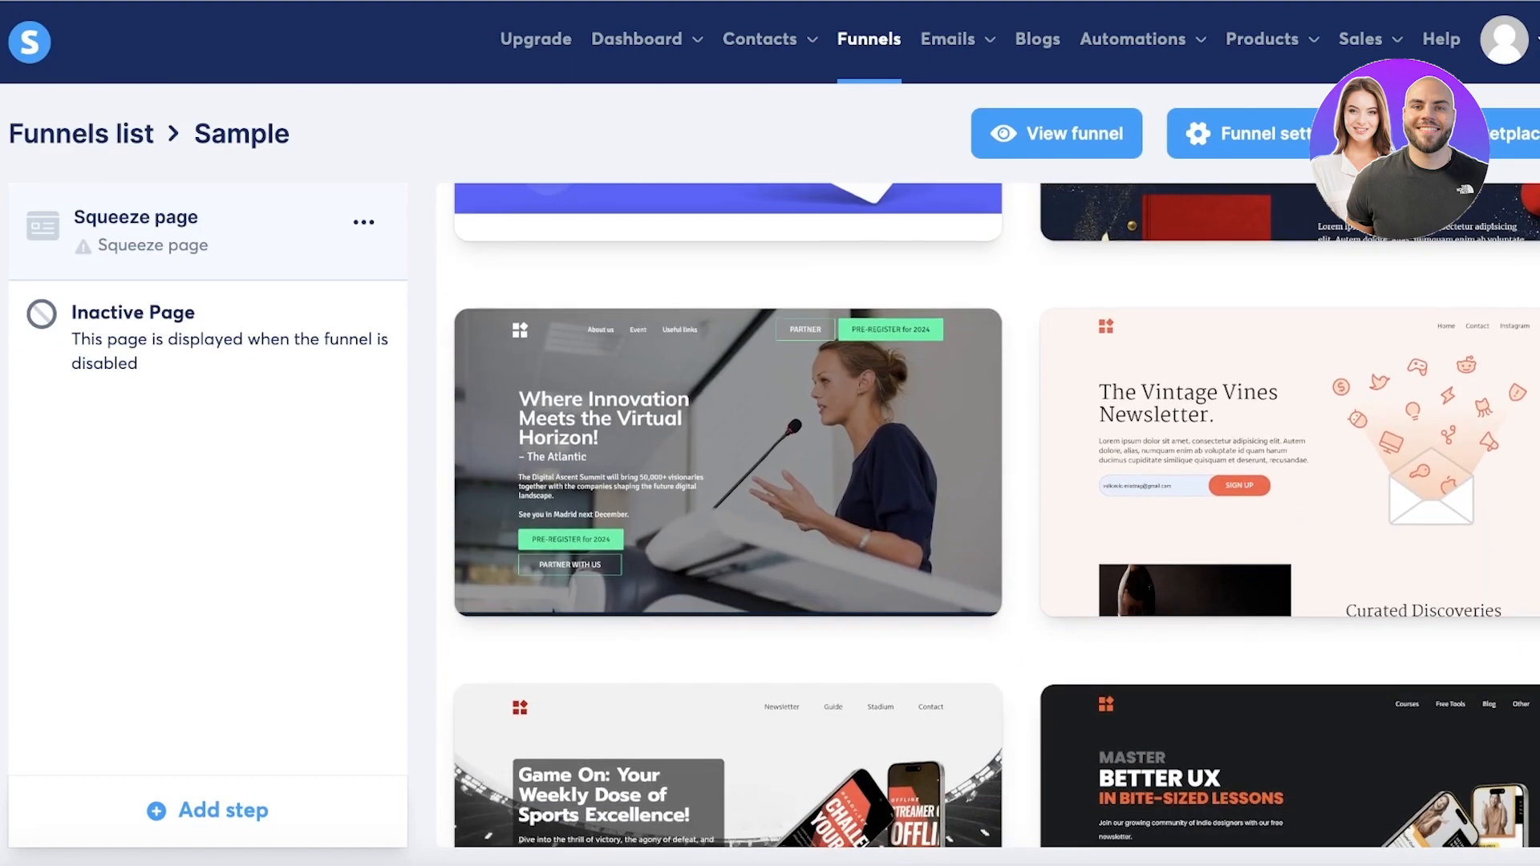
scroll(983, 552, up, 8)
scroll(1272, 380, down, 3)
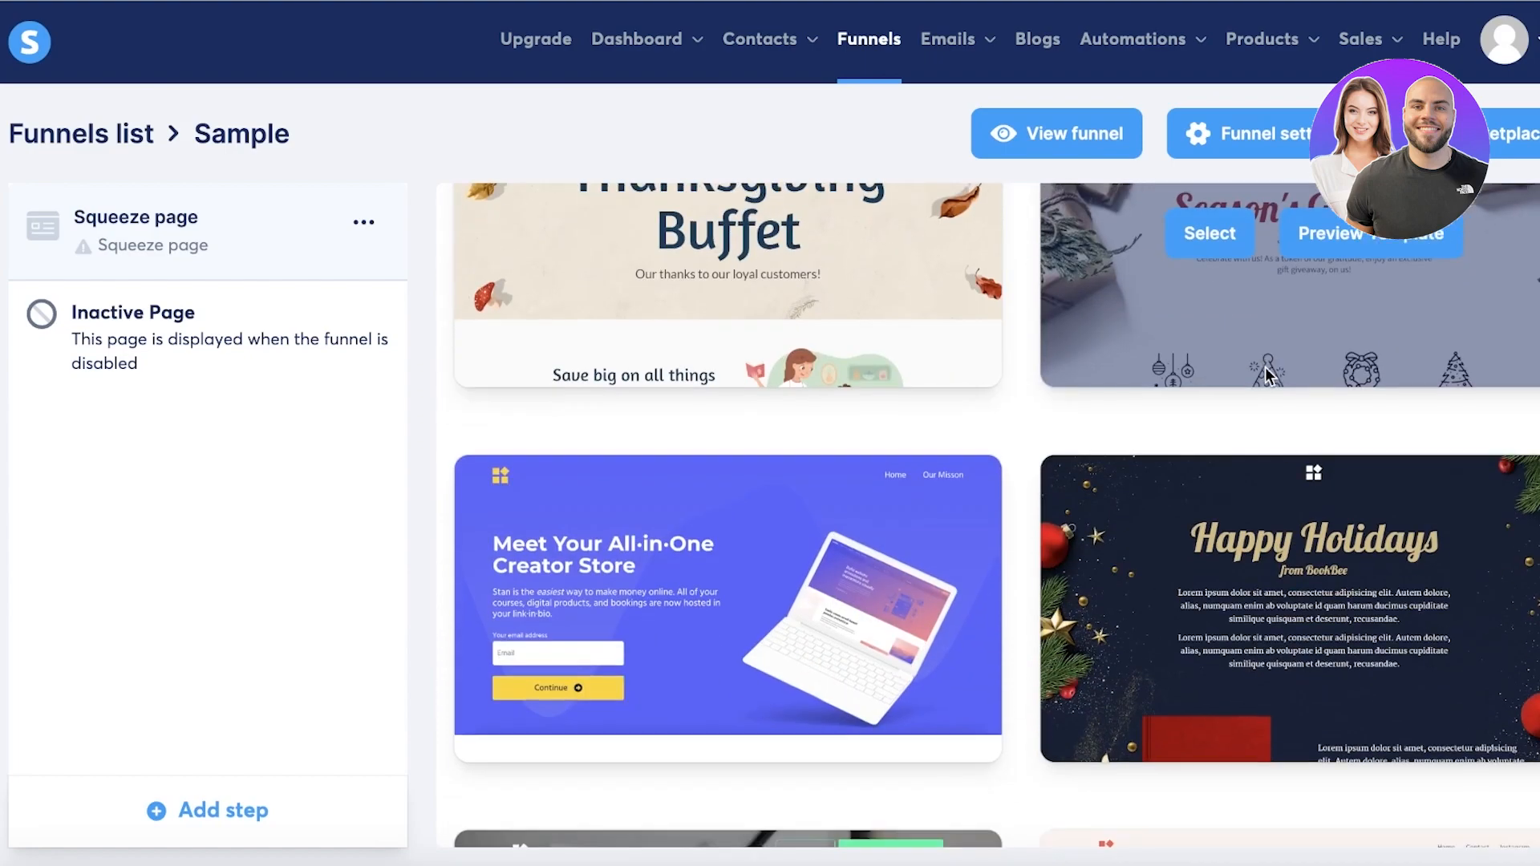
scroll(1267, 374, up, 3)
click(1132, 224)
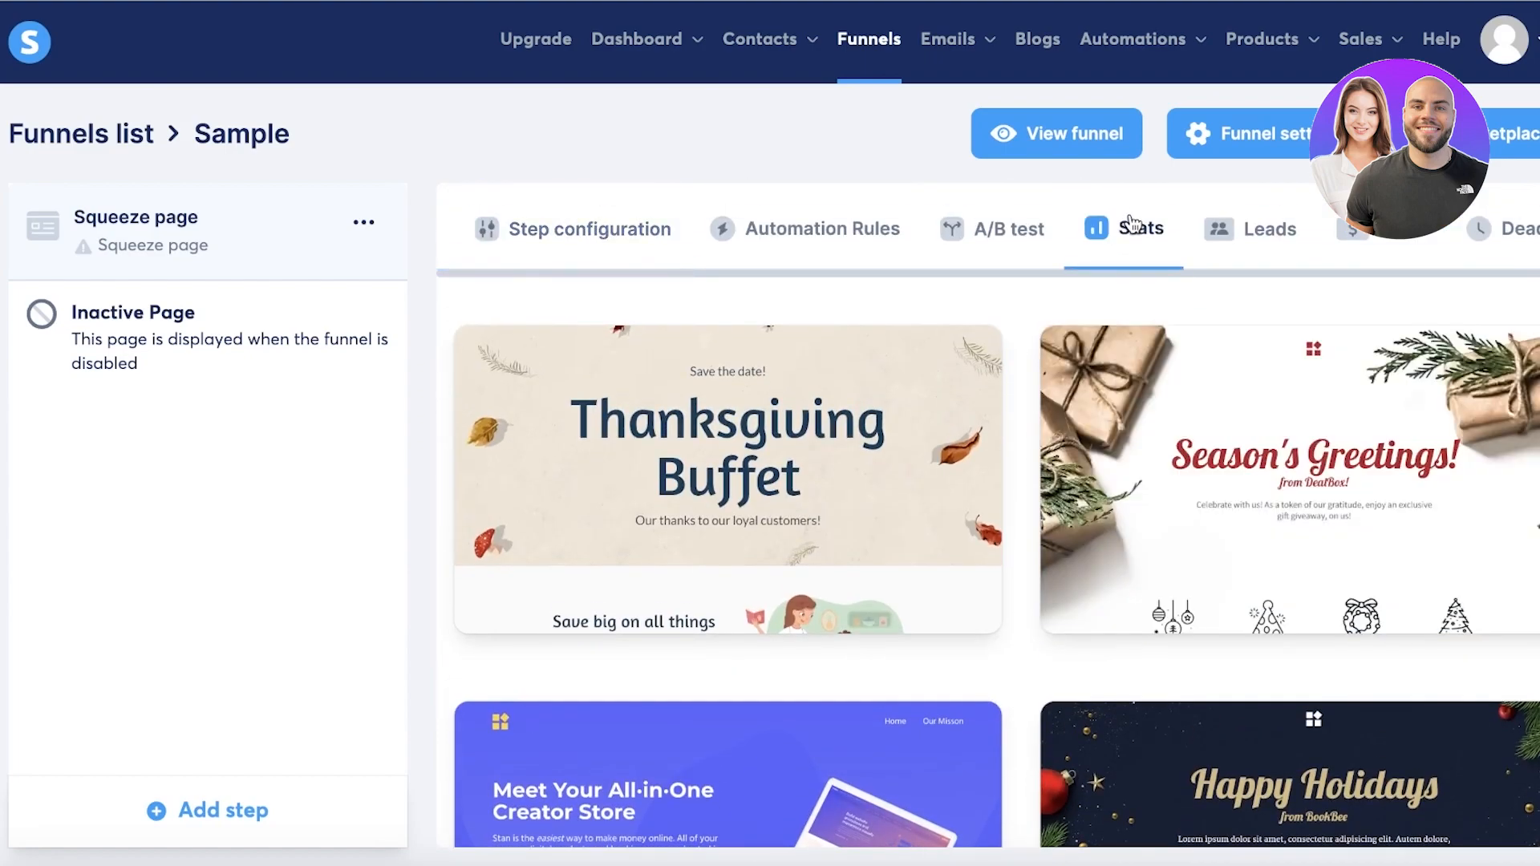
click(1255, 233)
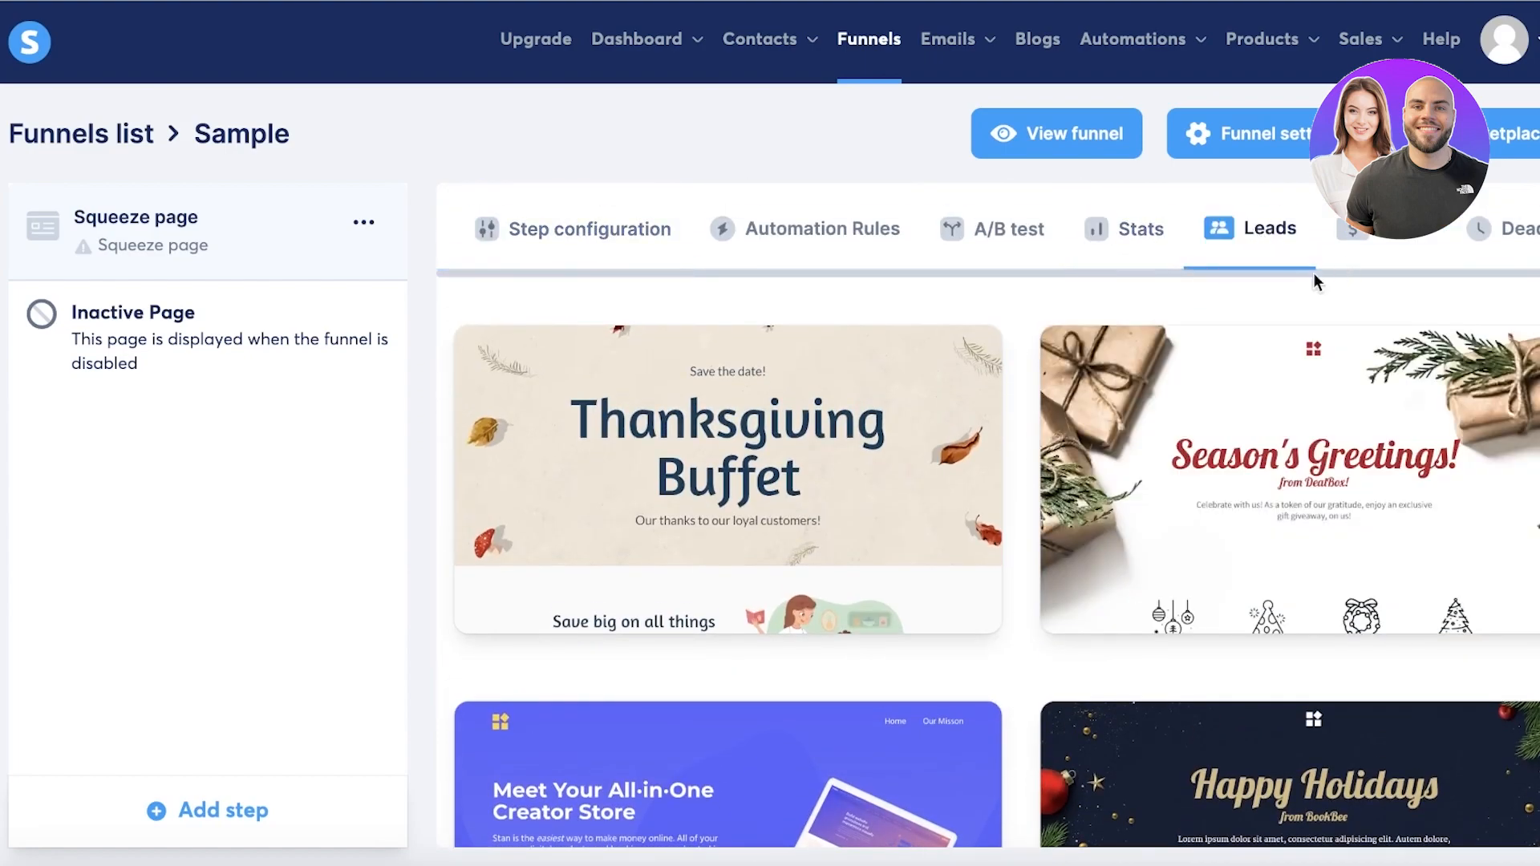
Step: Apply the "Design details that are out of this world." template to the squeeze page
scroll(1137, 401, down, 10)
scroll(697, 521, down, 3)
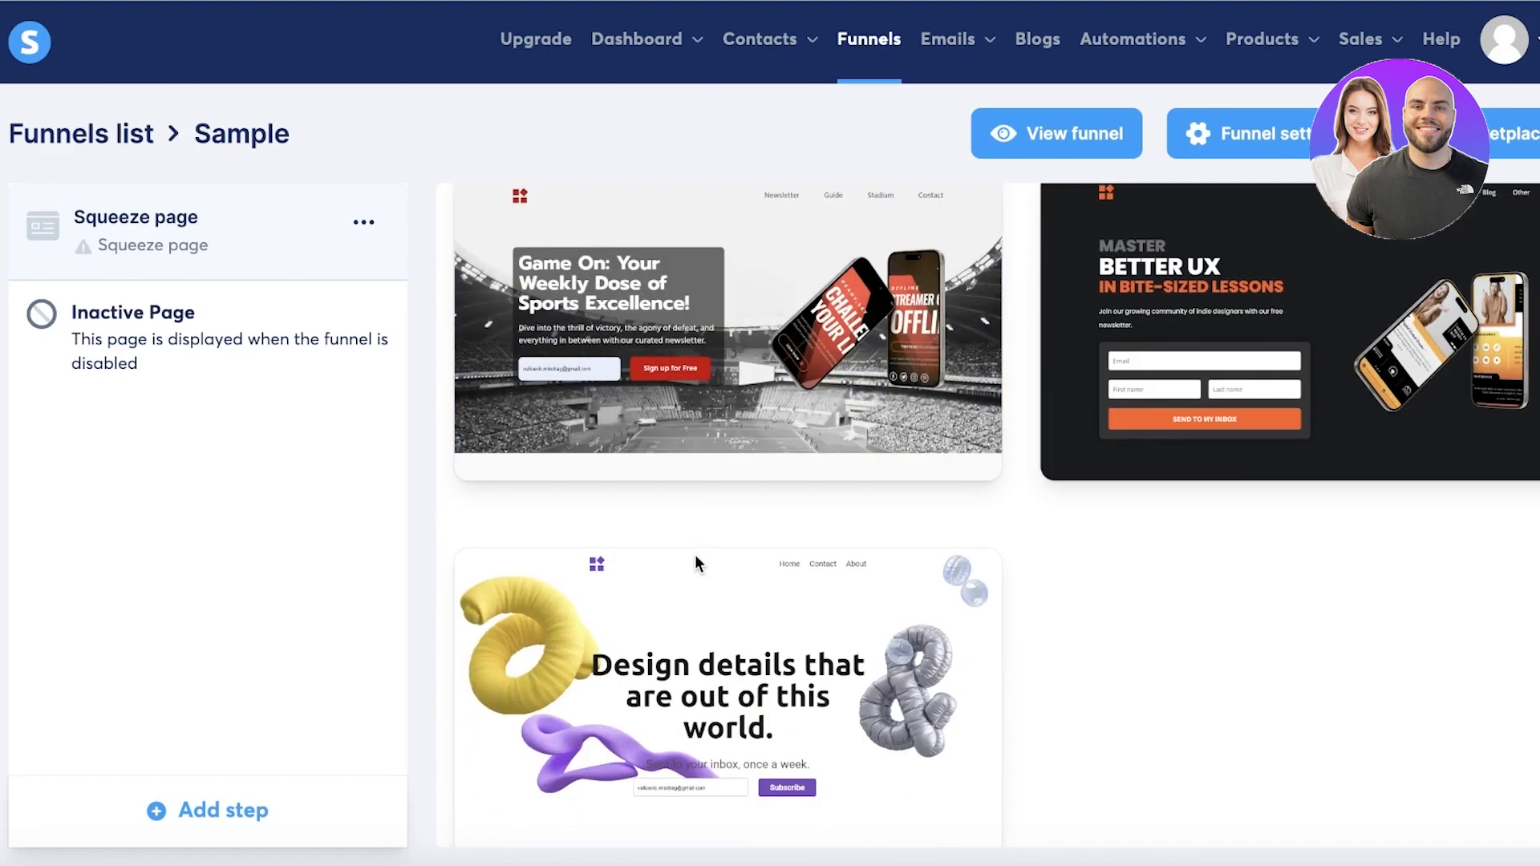
click(624, 702)
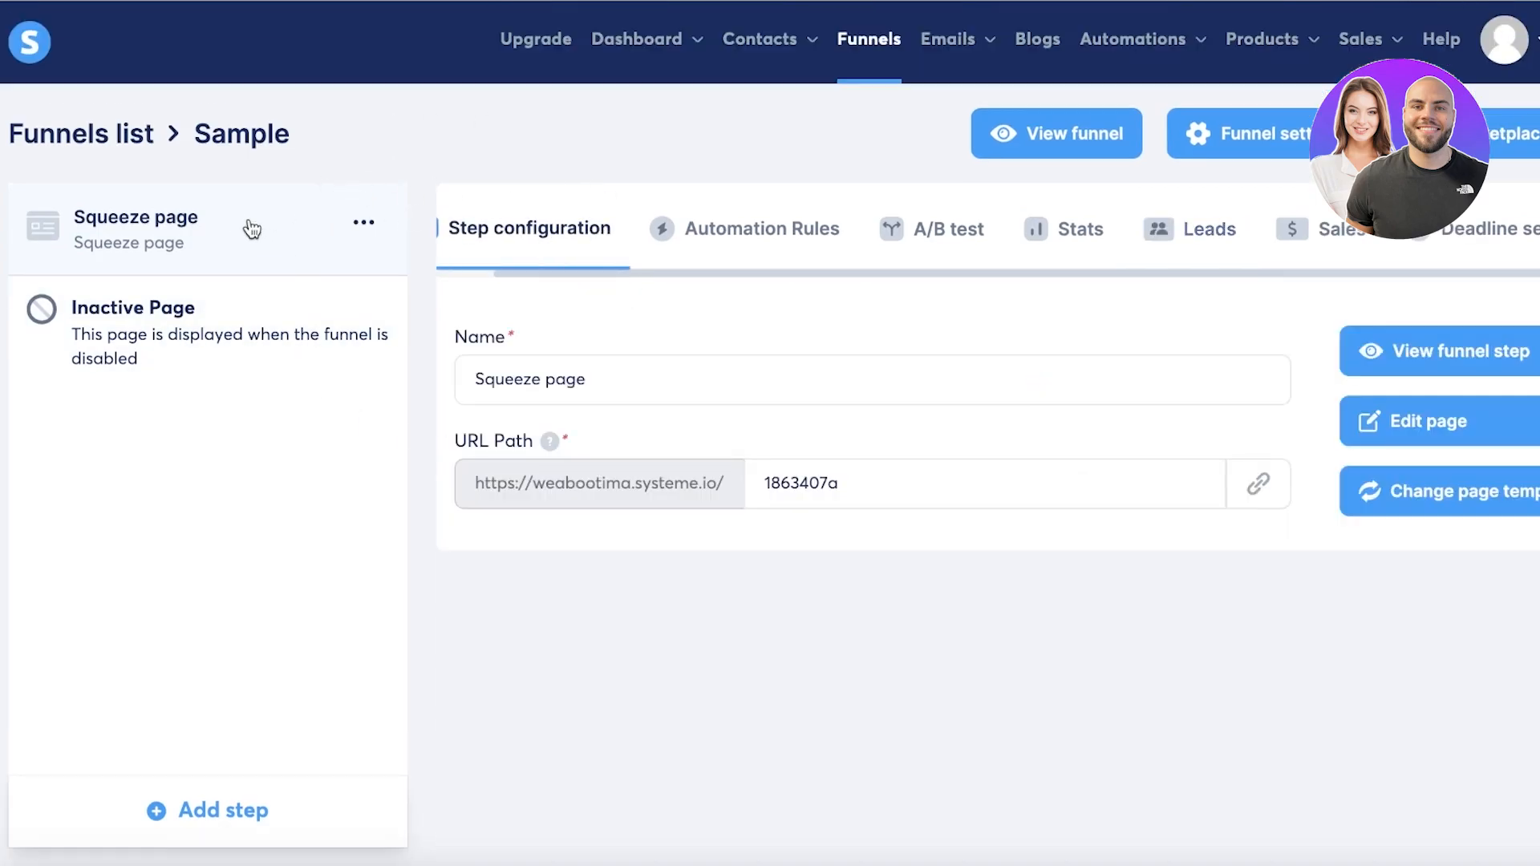
Step: Change the squeeze page's template to "Where Innovation Meets the Virtual Horizon!", confirming the replacement
click(1429, 485)
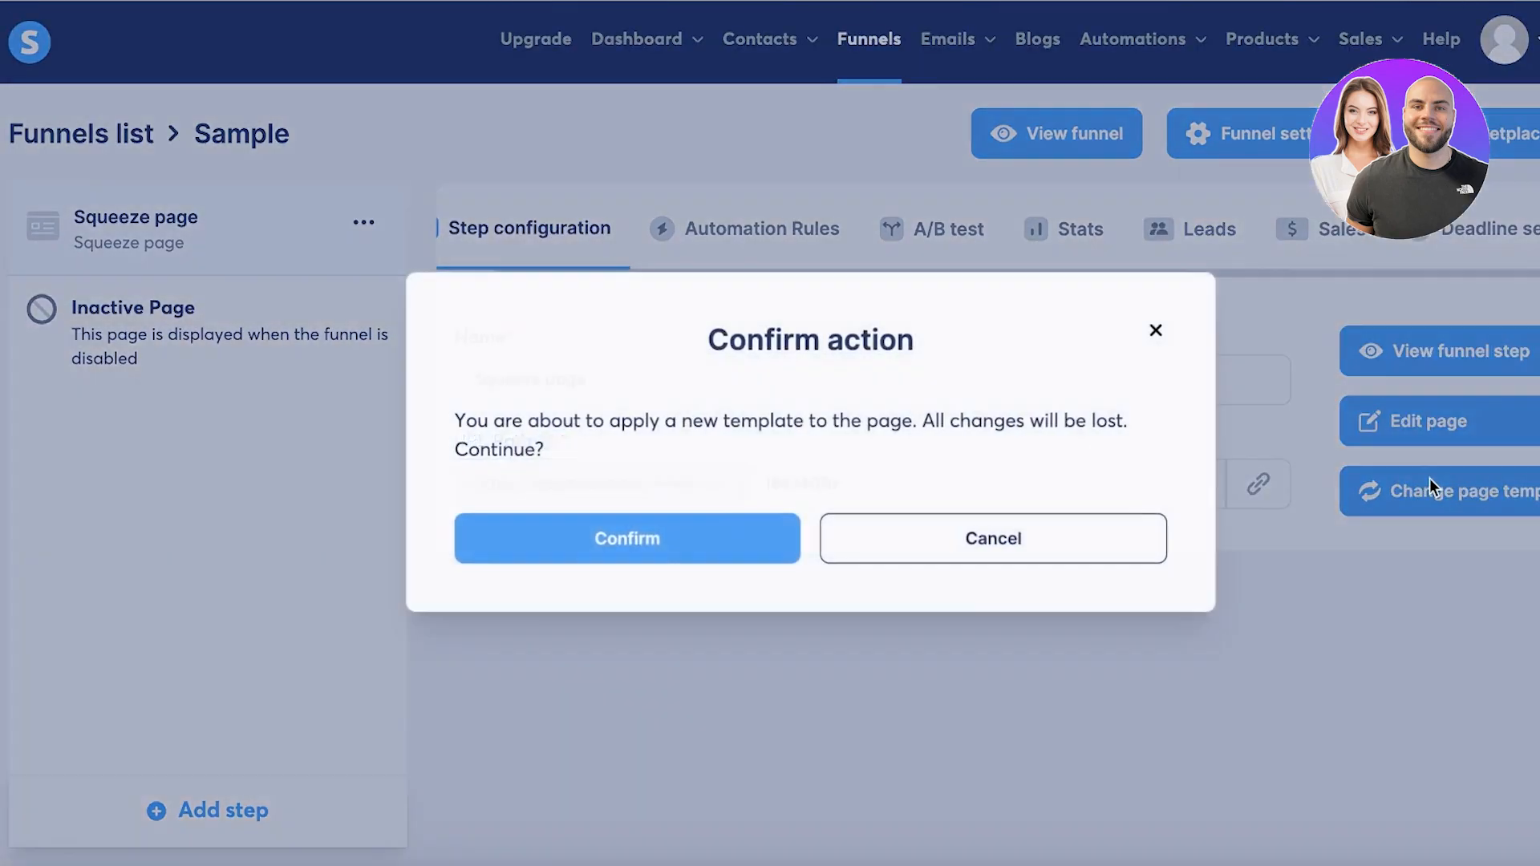
click(599, 540)
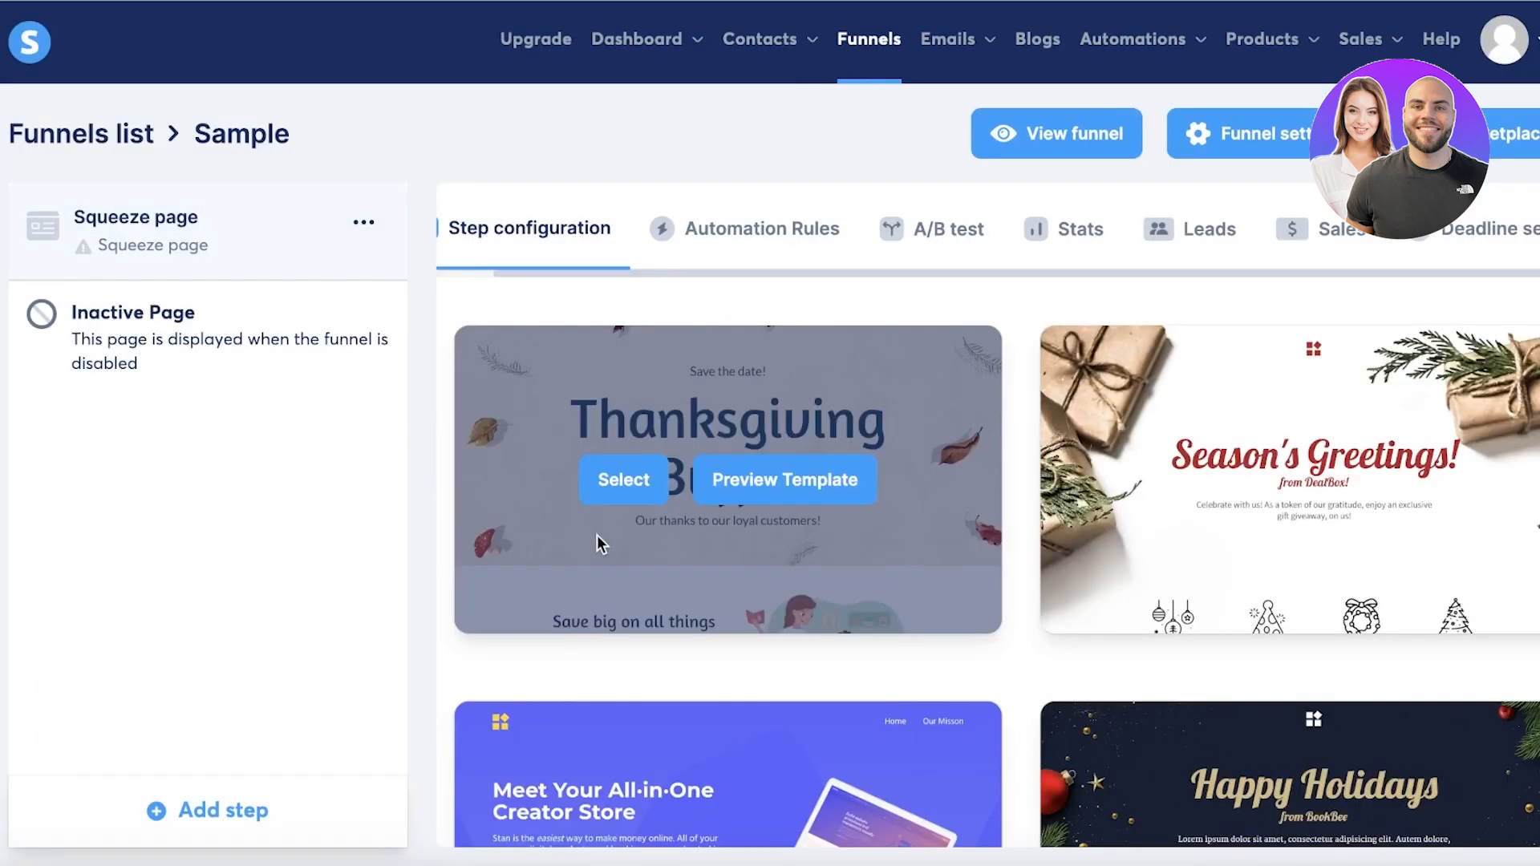
scroll(624, 482, down, 5)
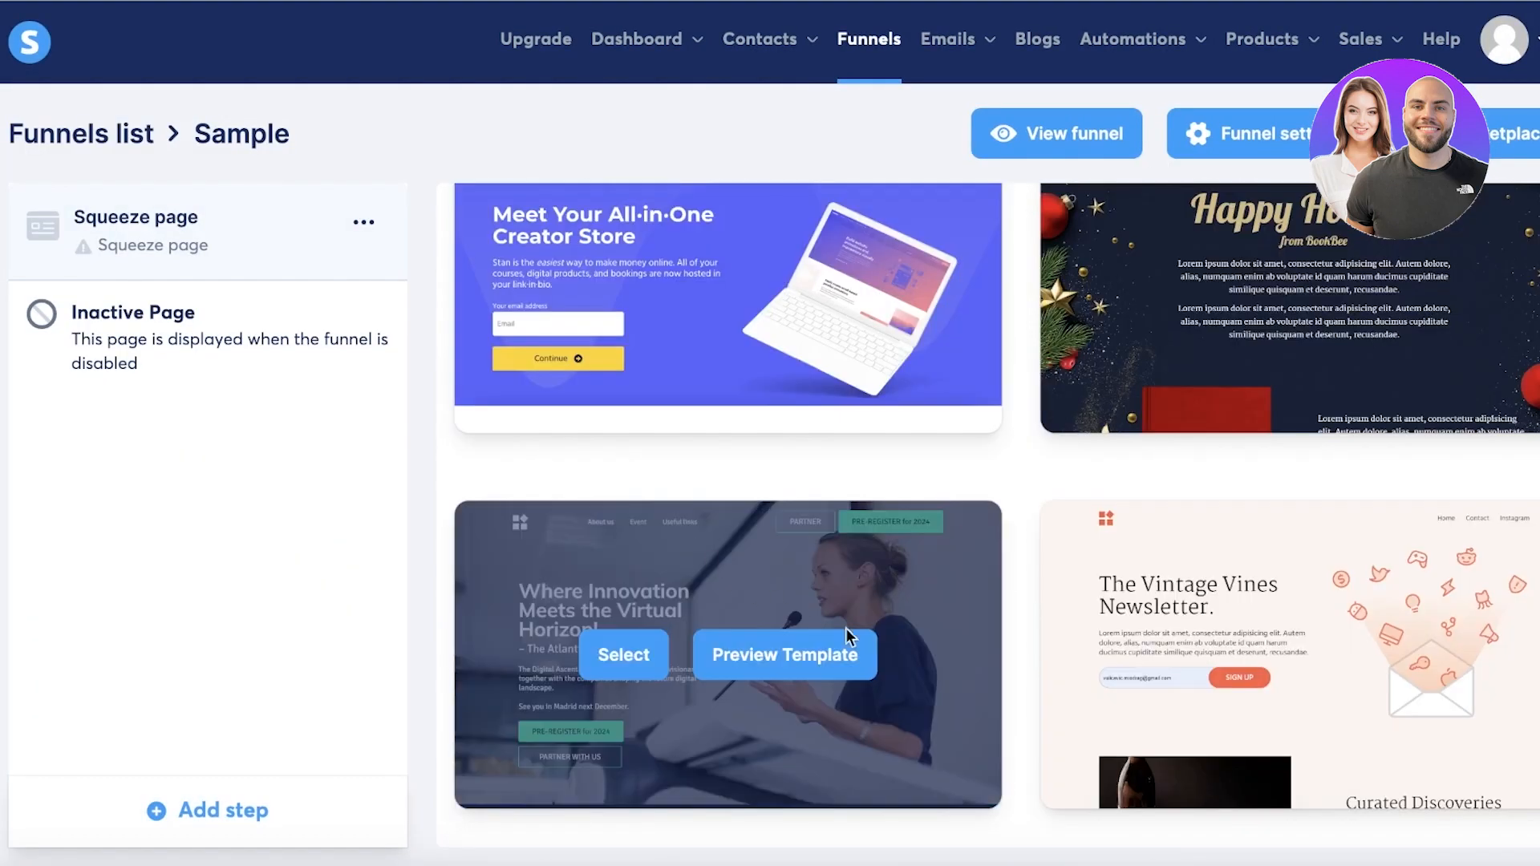
click(602, 654)
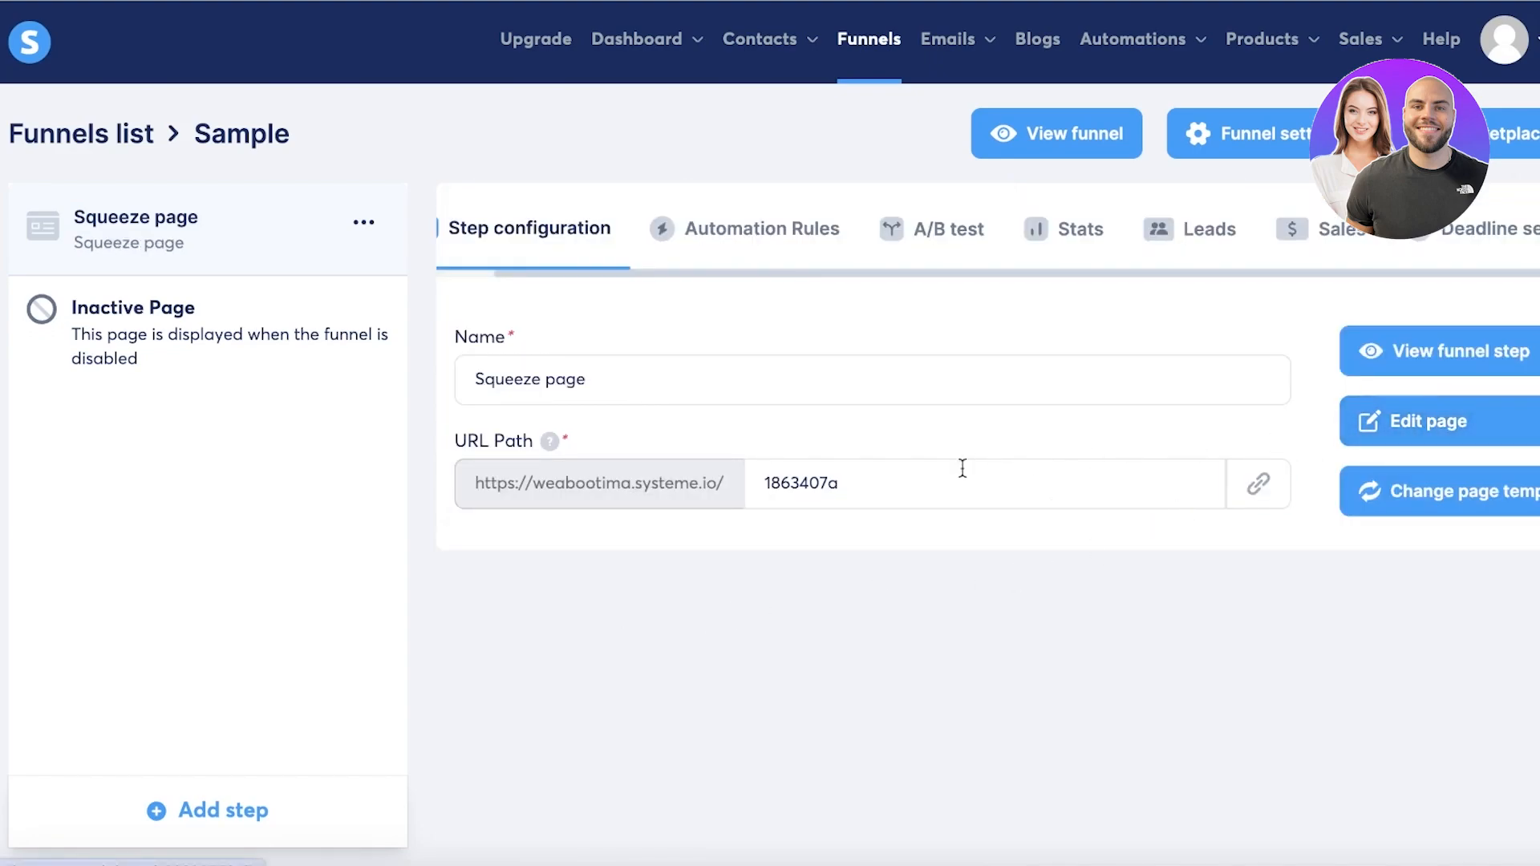
Step: Enter "emel" as the squeeze page's URL path and open the page for editing
double_click(928, 471)
text(emel)
click(1436, 441)
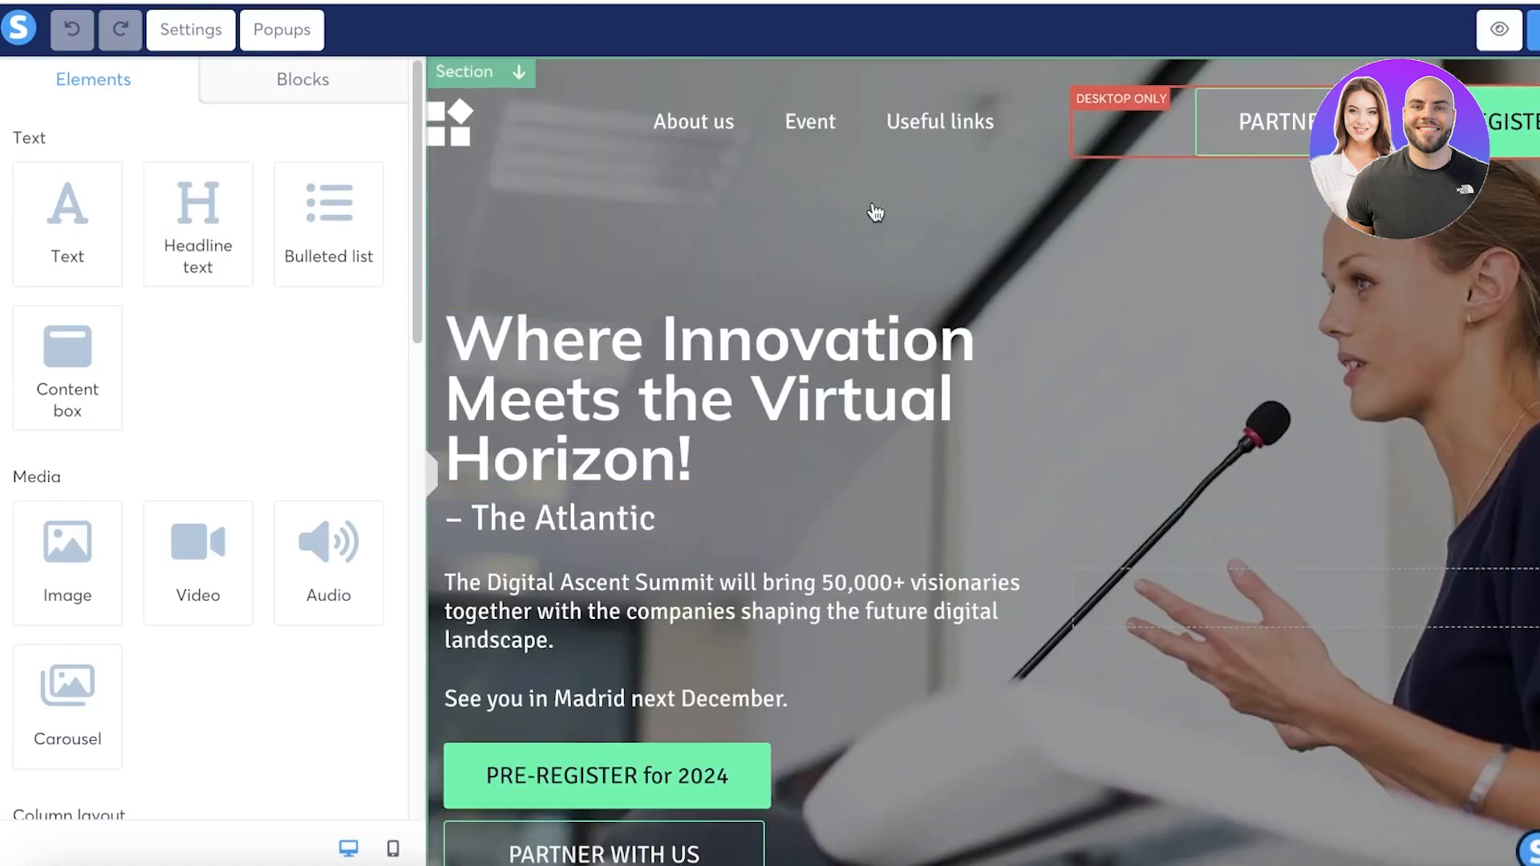
Step: View the page without the elements sidebar and look through the header row's margin, background, shadow and border settings
drag(432, 467, 387, 454)
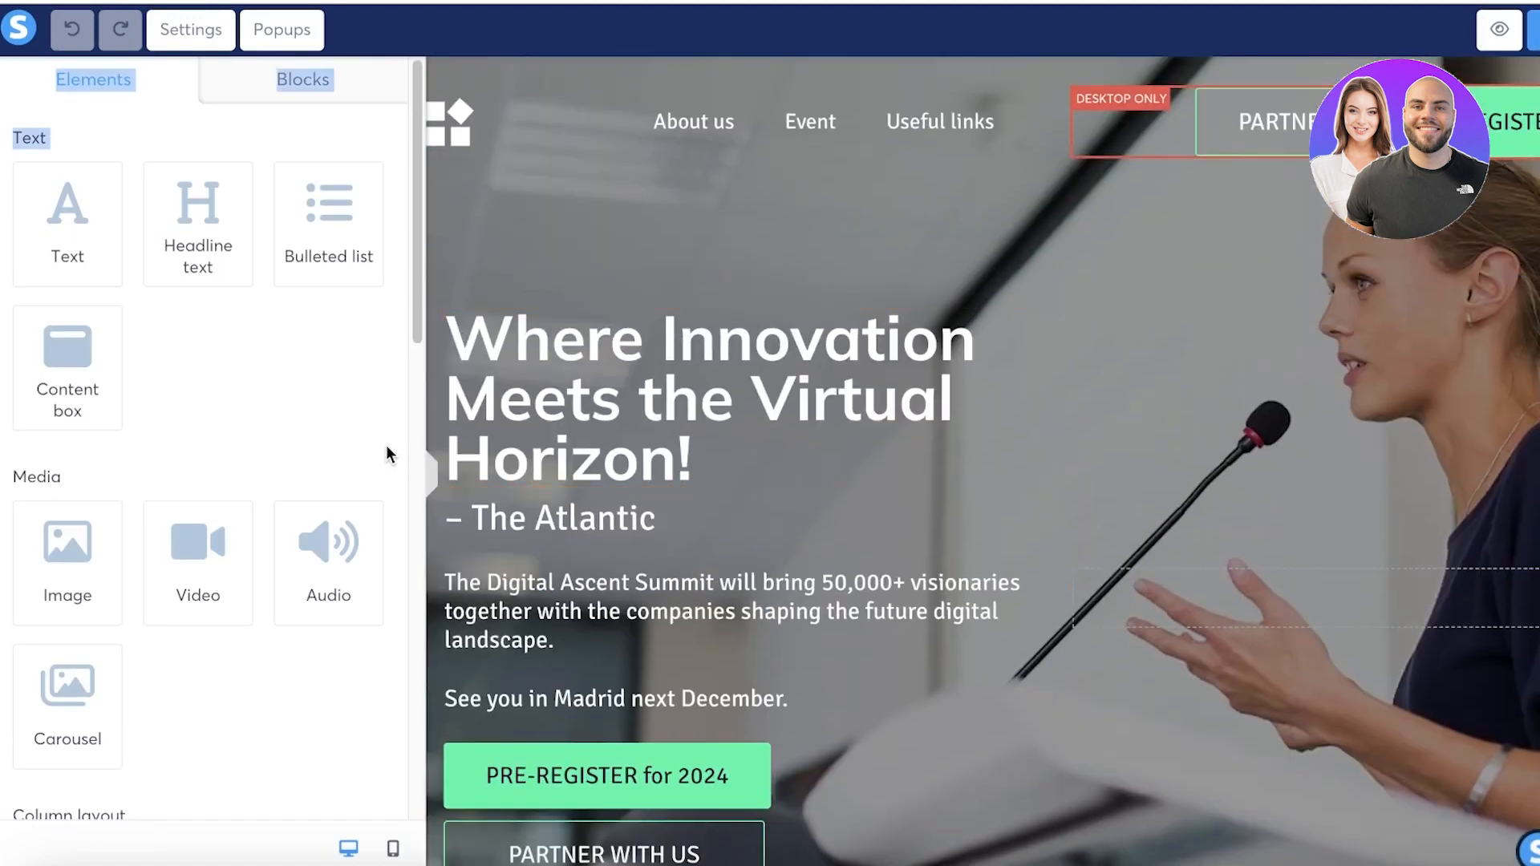
click(430, 481)
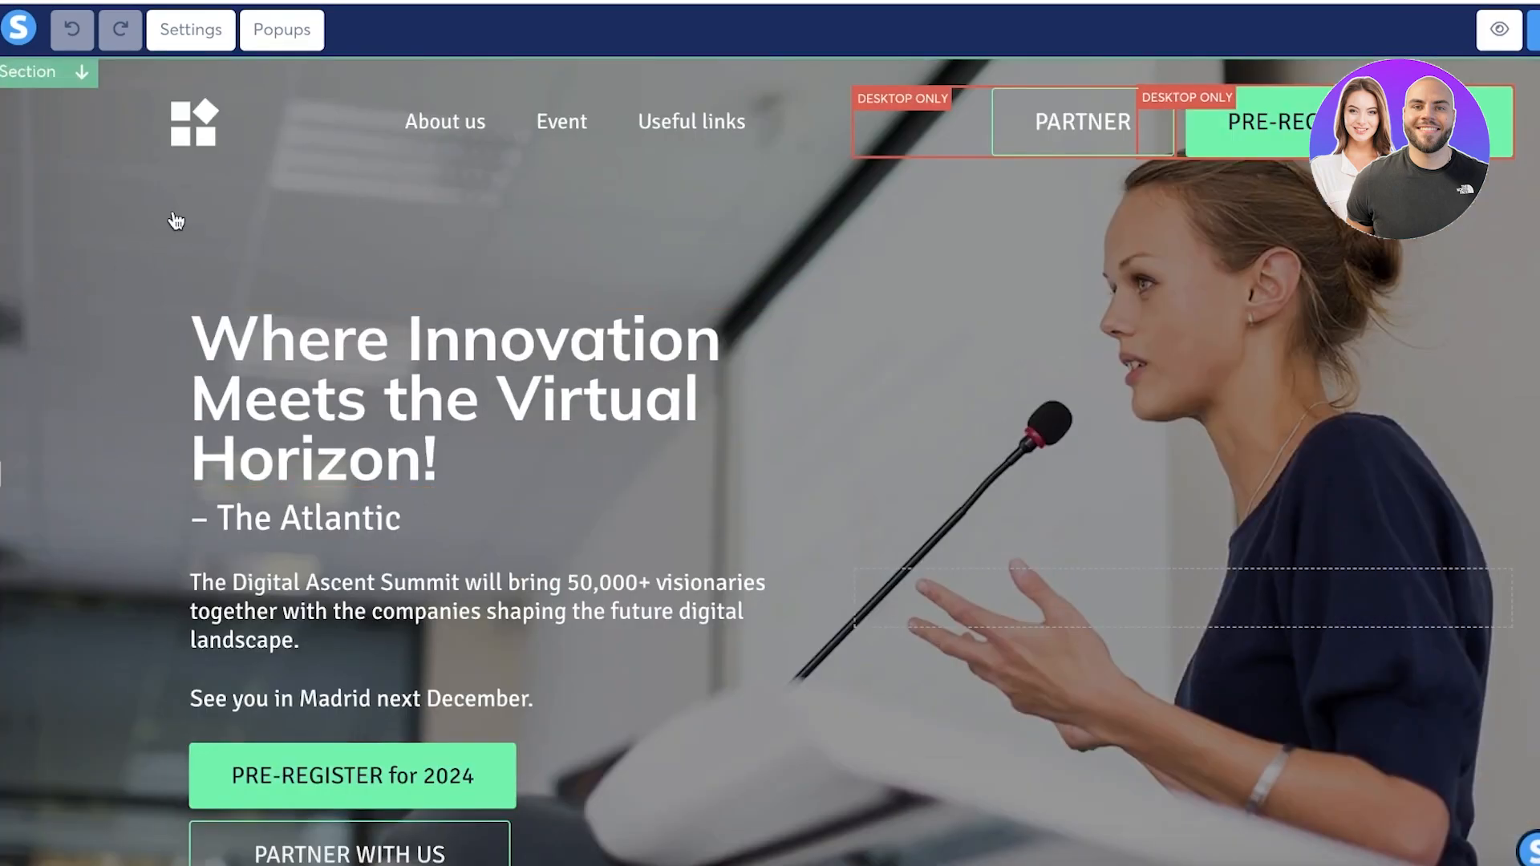
click(178, 120)
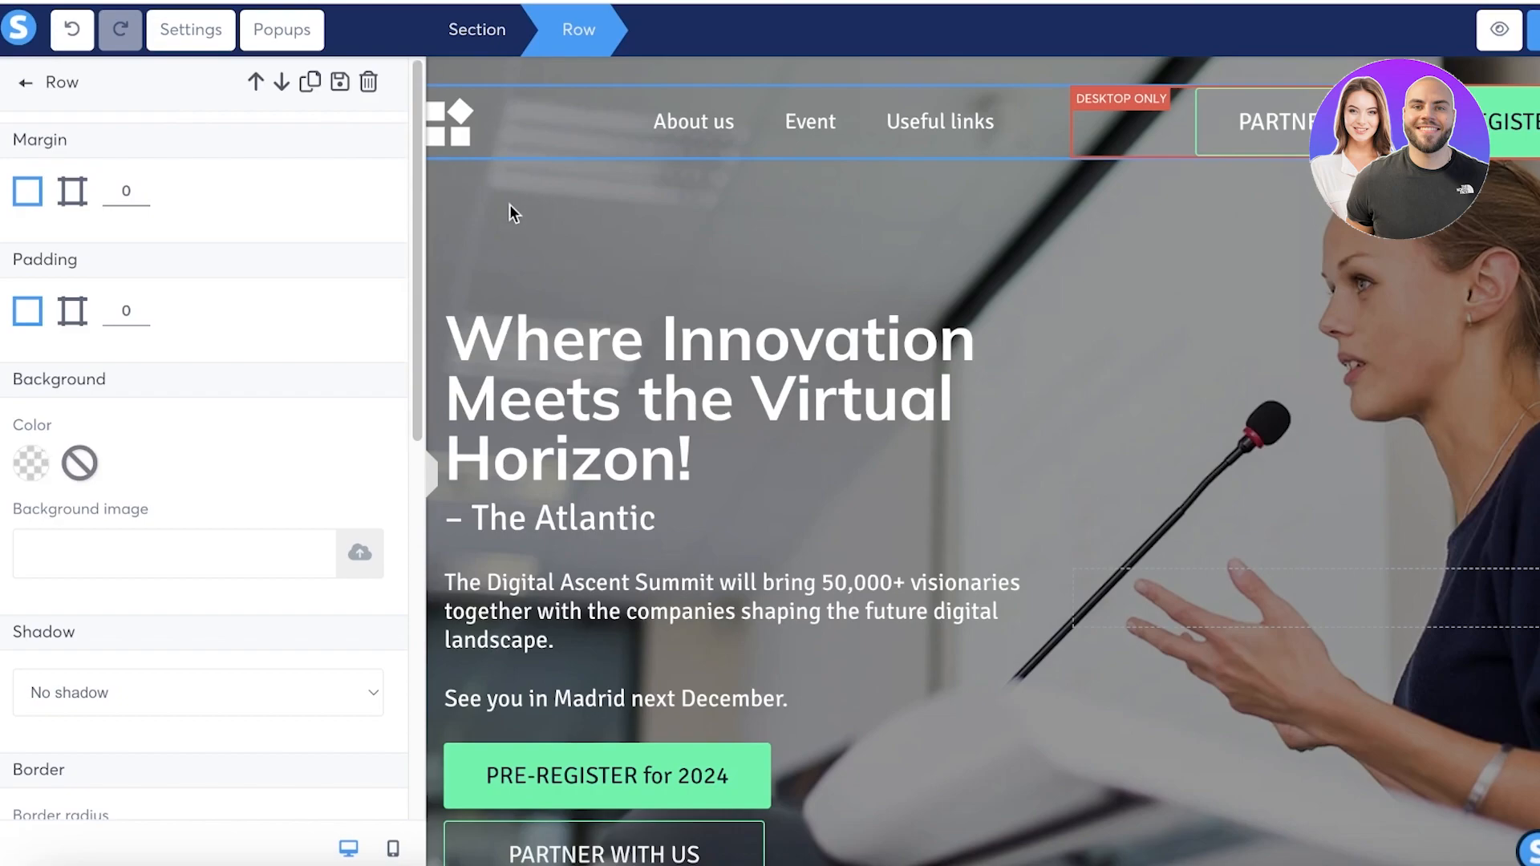
scroll(126, 499, down, 6)
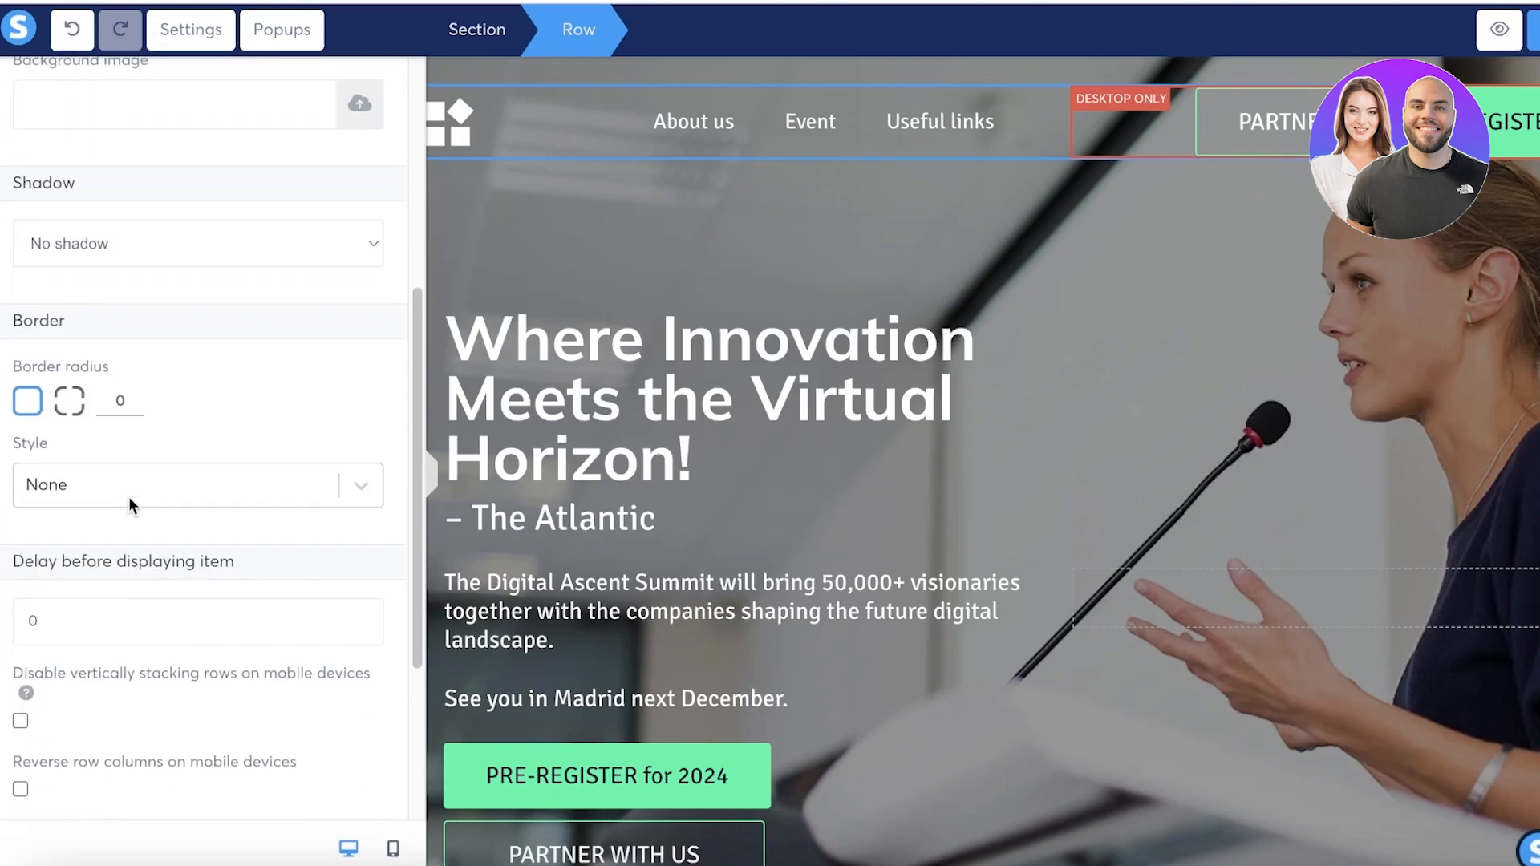
scroll(255, 552, down, 4)
scroll(252, 564, up, 10)
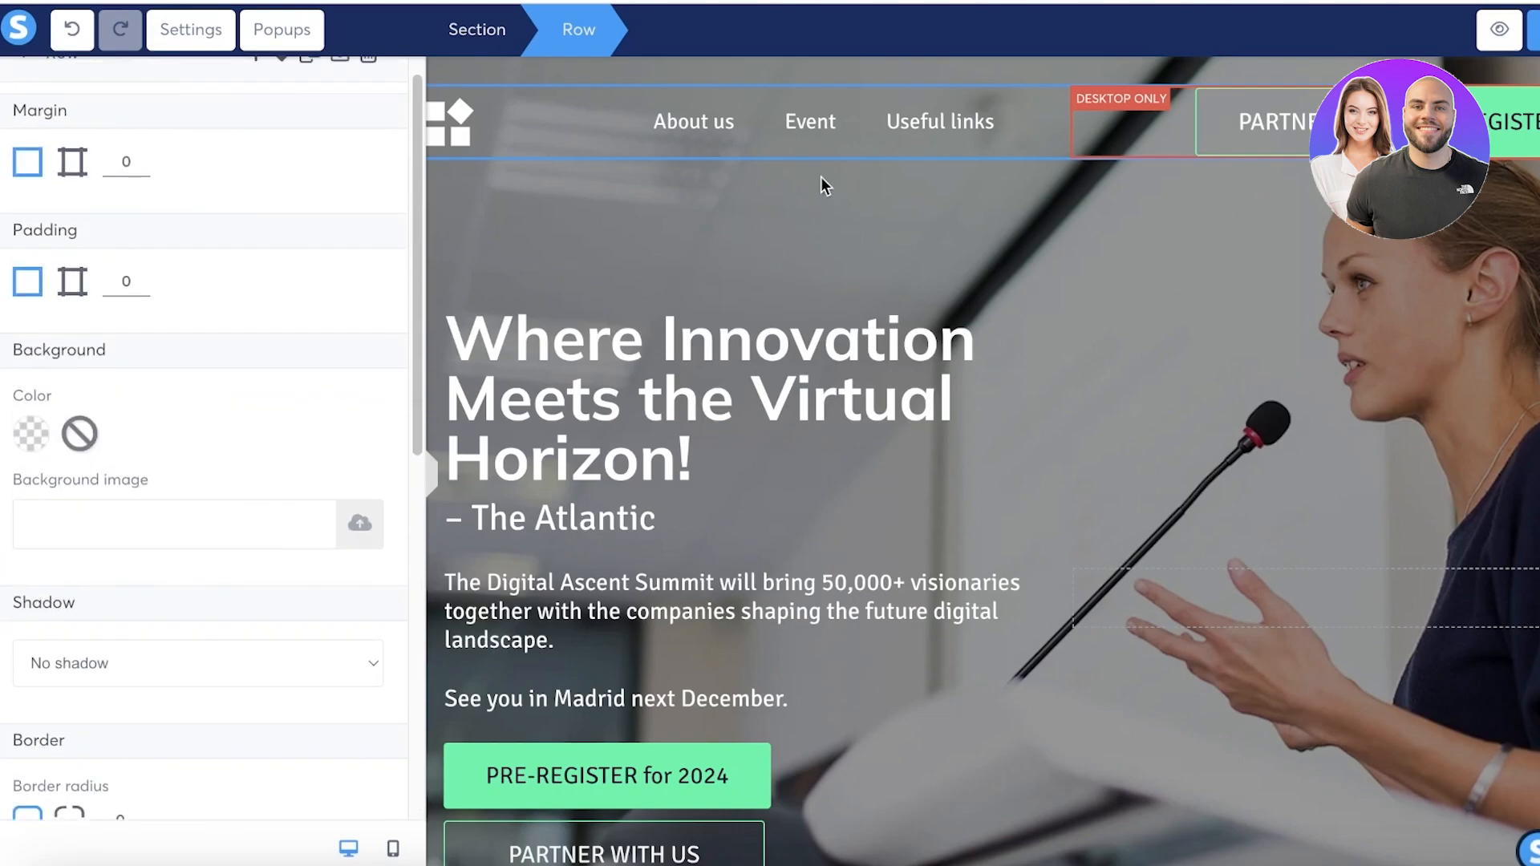
click(727, 135)
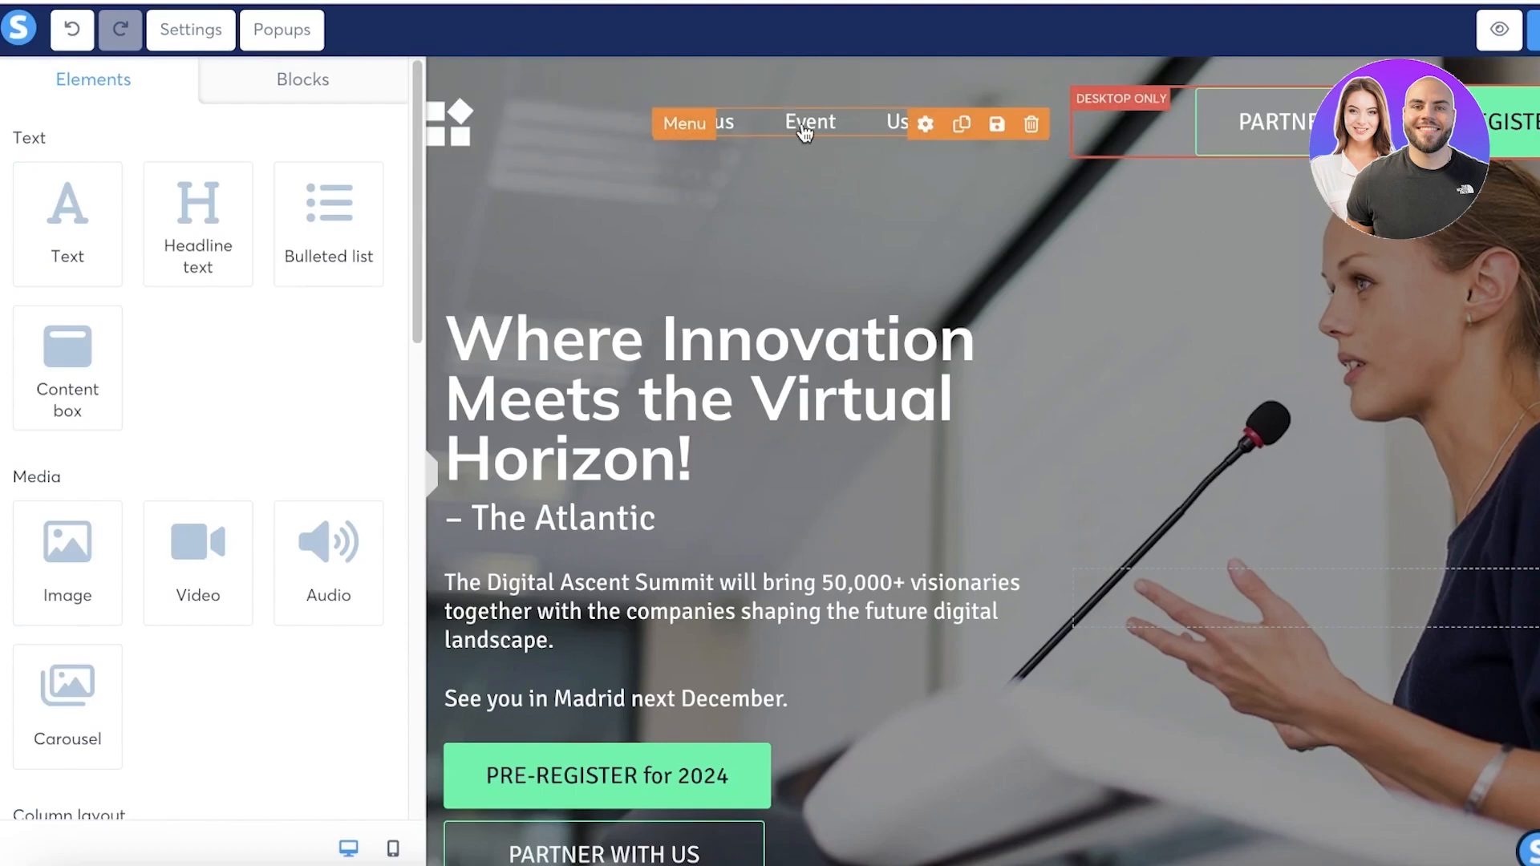
Step: Delete the template's logo image from the page header and confirm the deletion
click(492, 113)
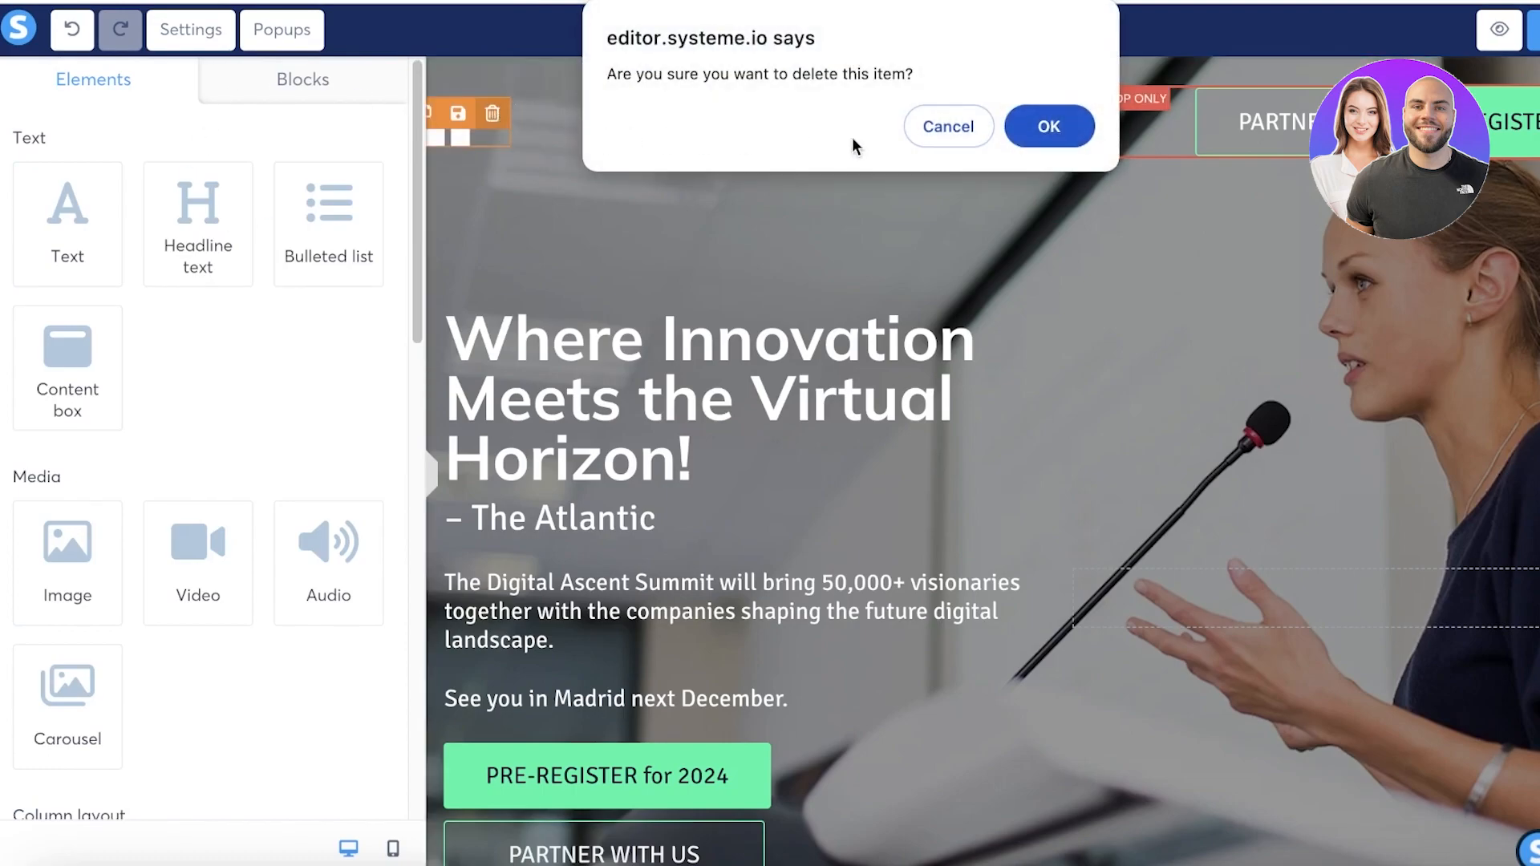
click(946, 126)
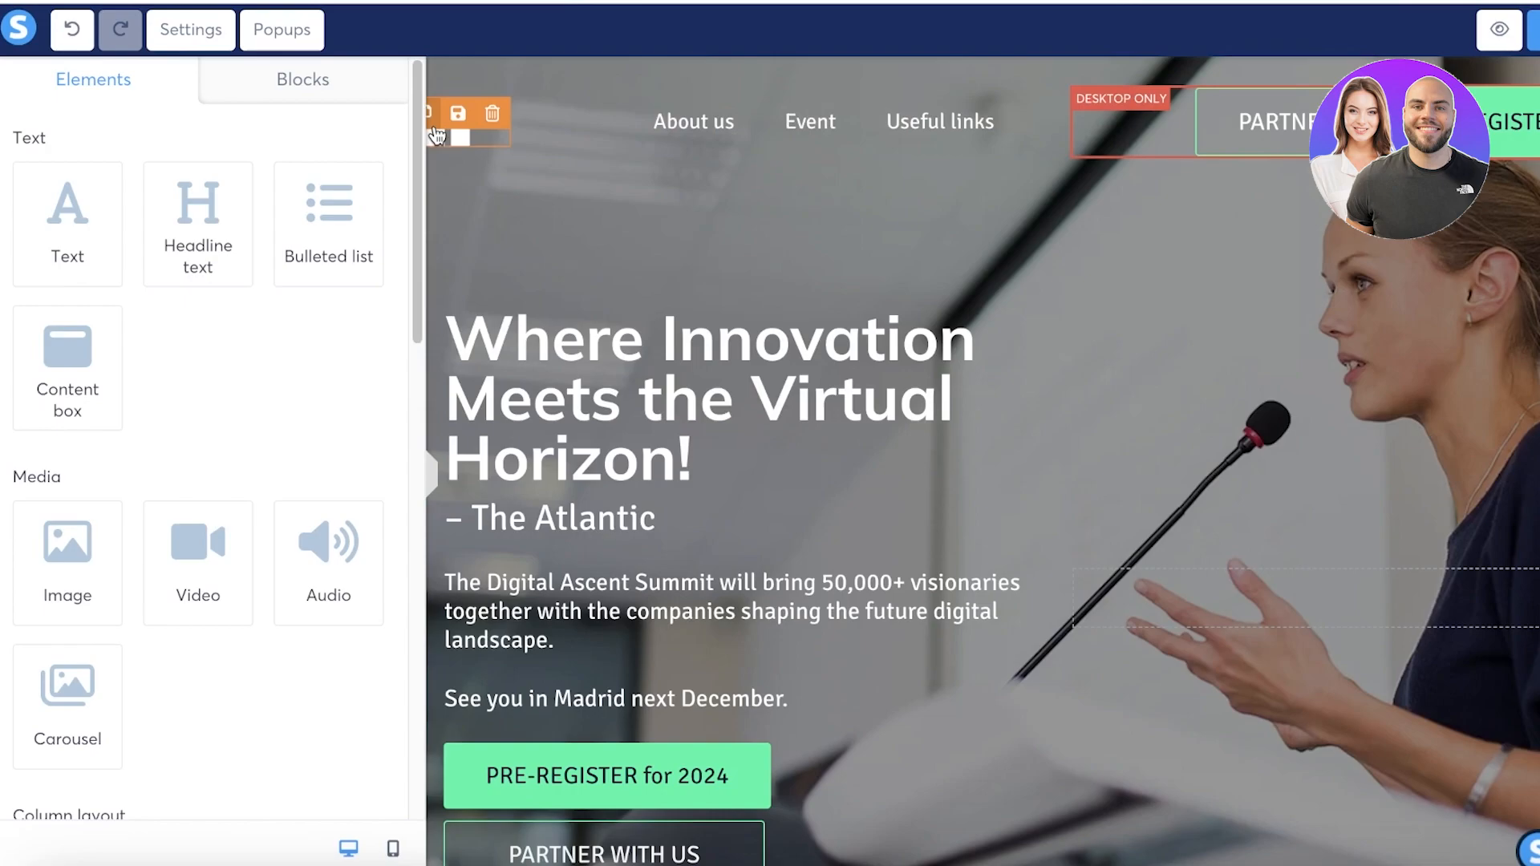
click(492, 117)
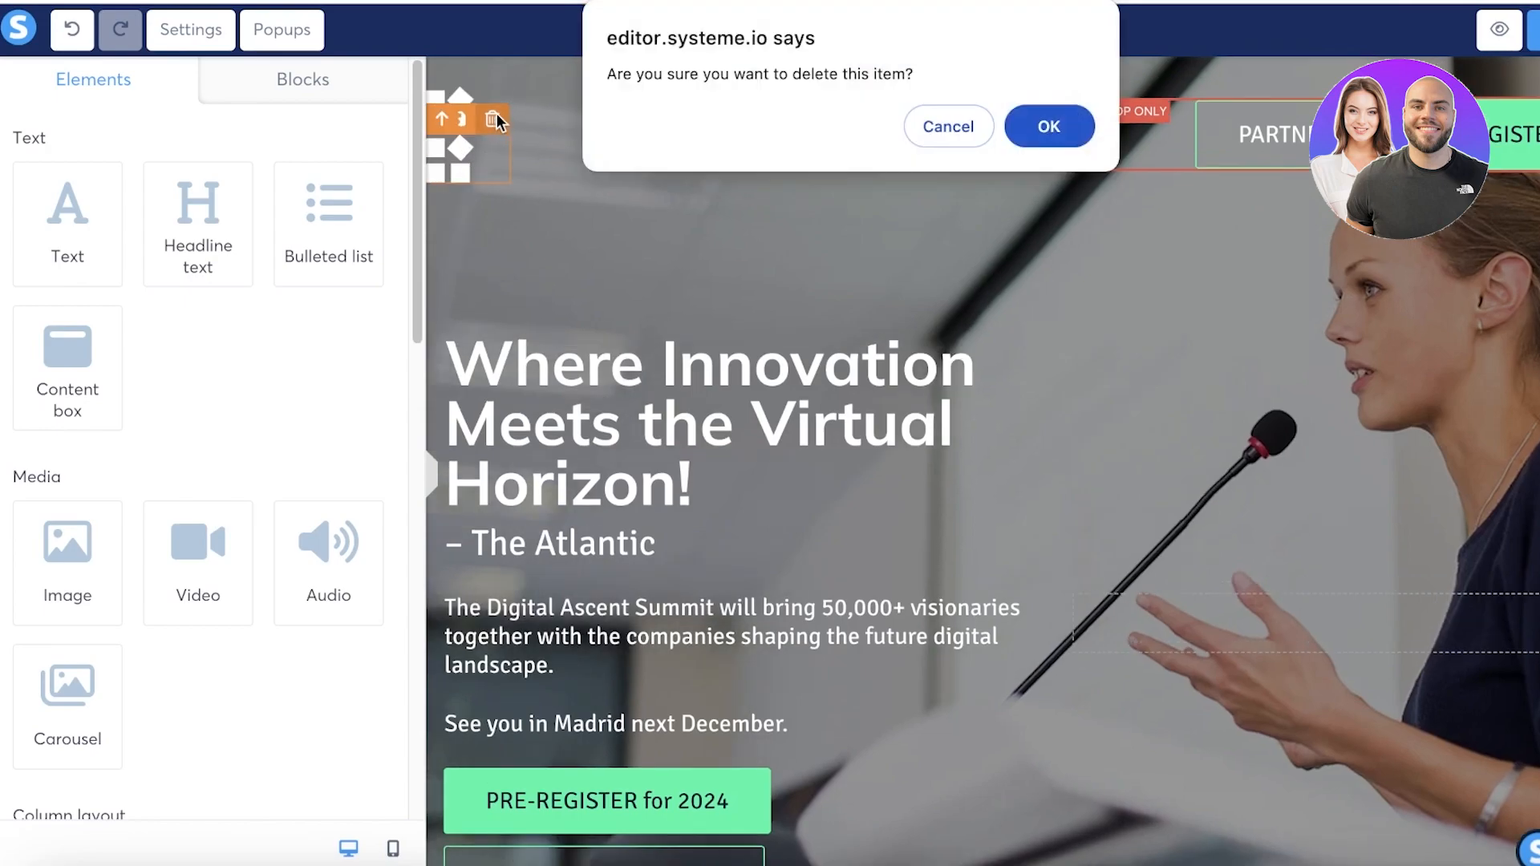
click(975, 128)
click(492, 113)
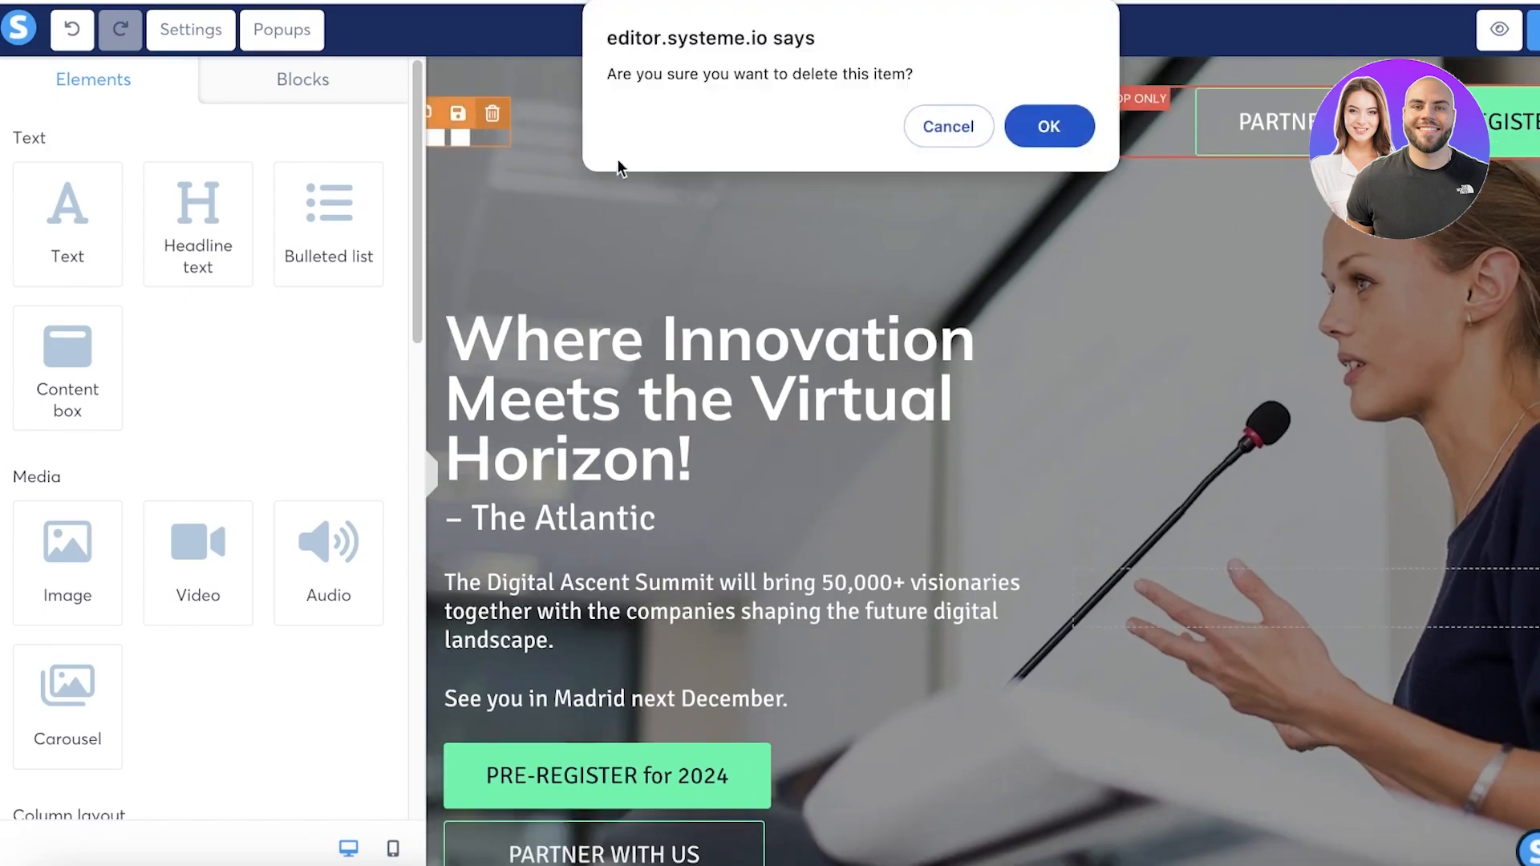
click(1075, 122)
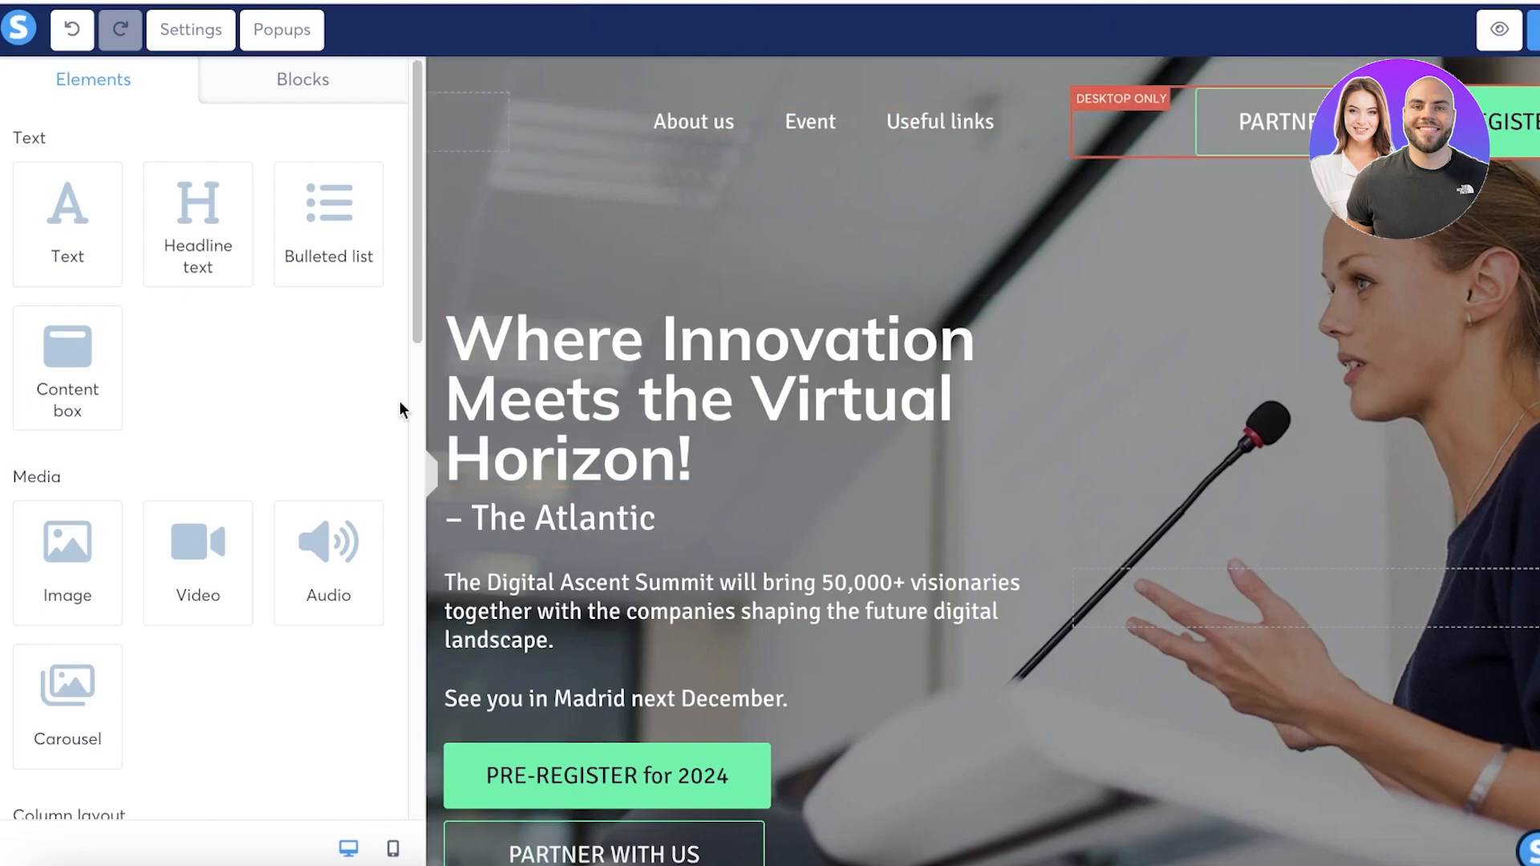
Step: Add an image element in the header's empty logo spot and open its settings
drag(69, 542, 475, 149)
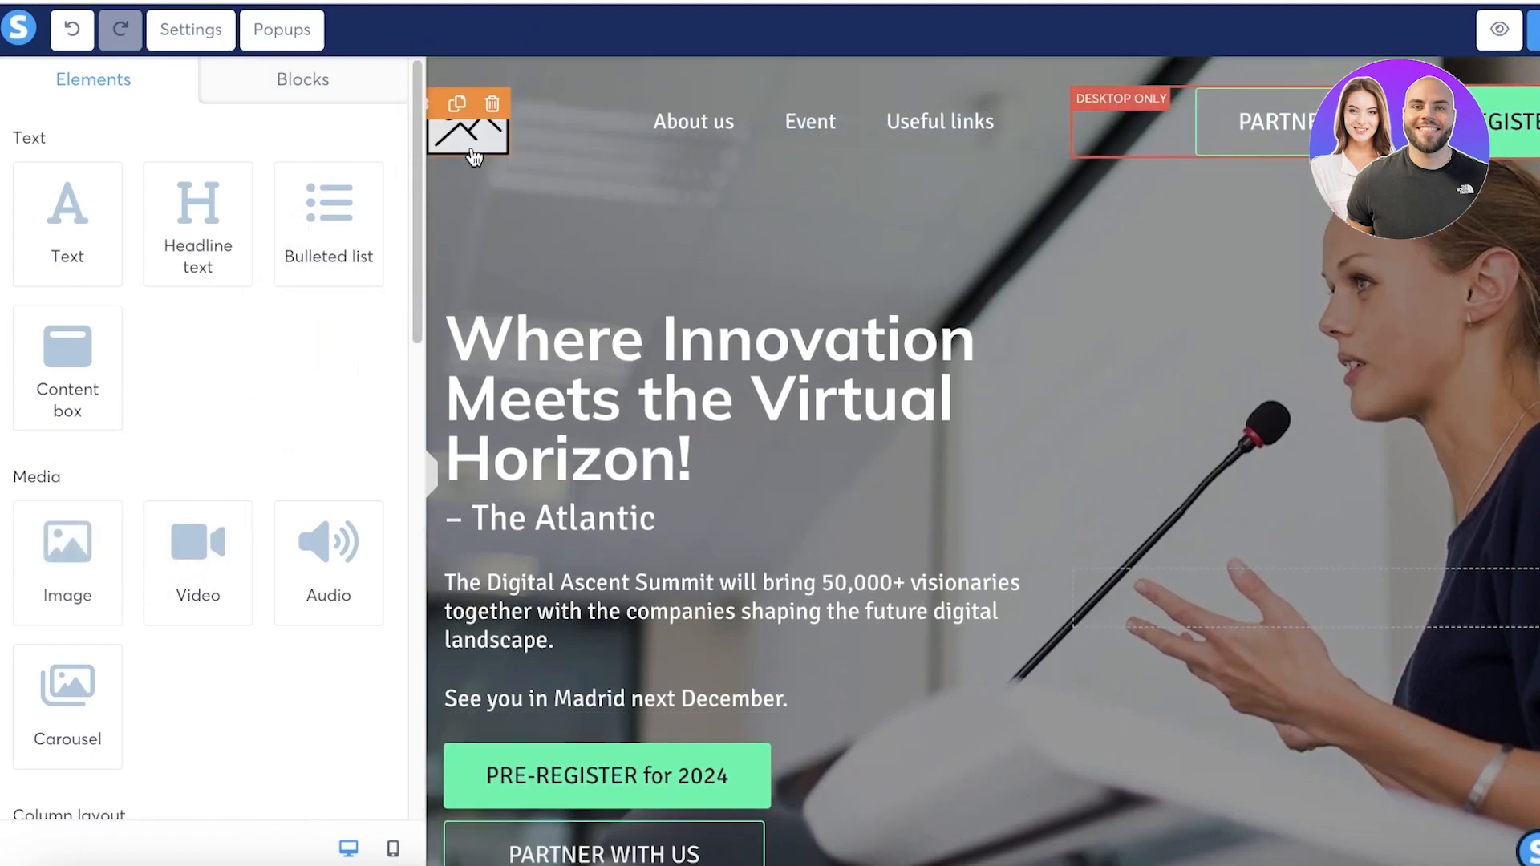
click(474, 152)
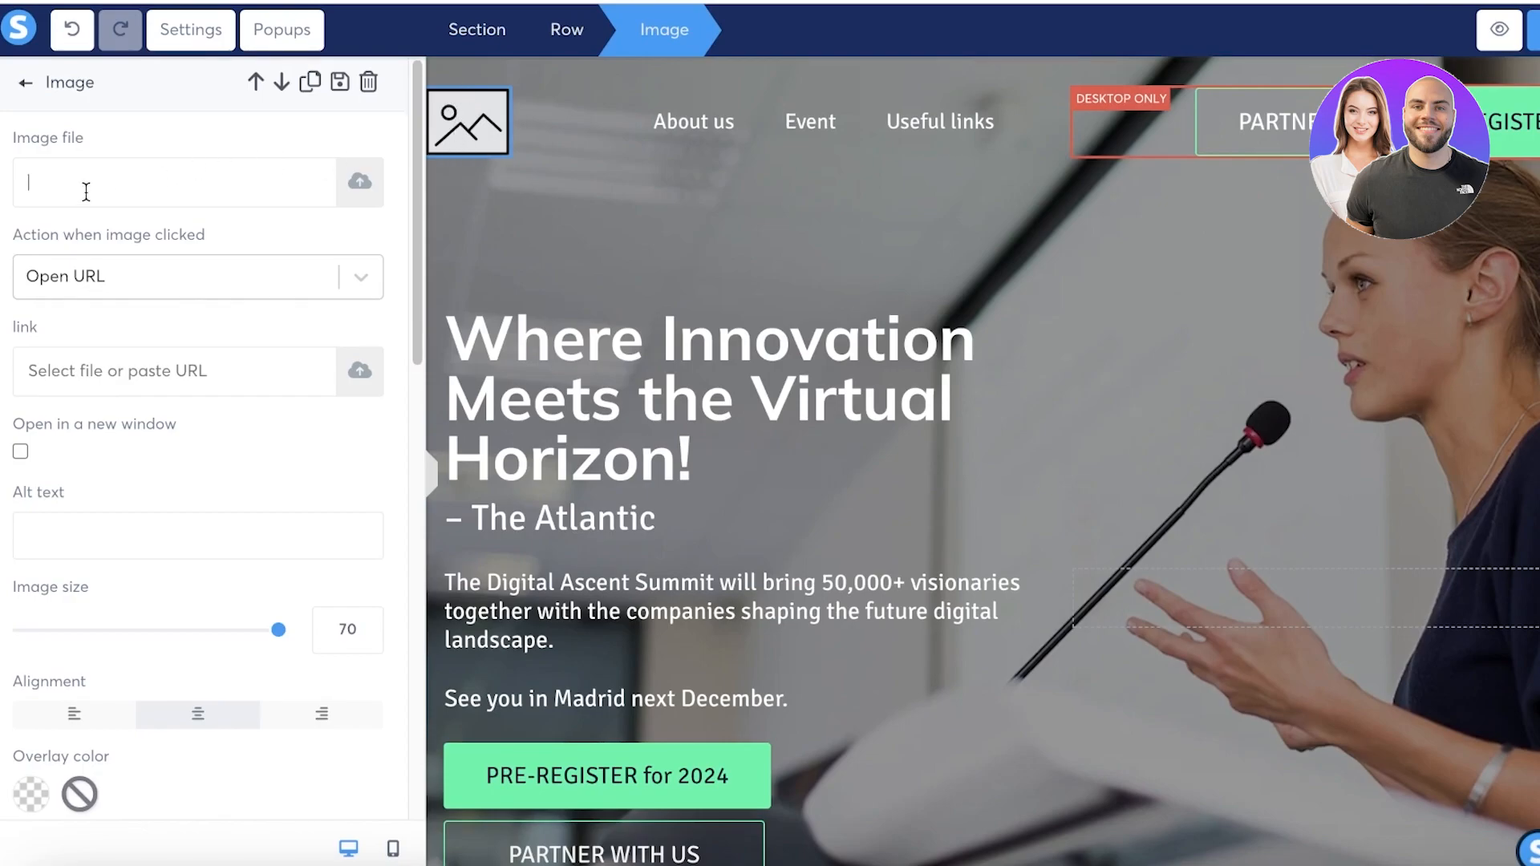
Step: Upload the Emeline Designs logo 1.png from a subfolder of Downloads and insert it into the header image element
click(341, 177)
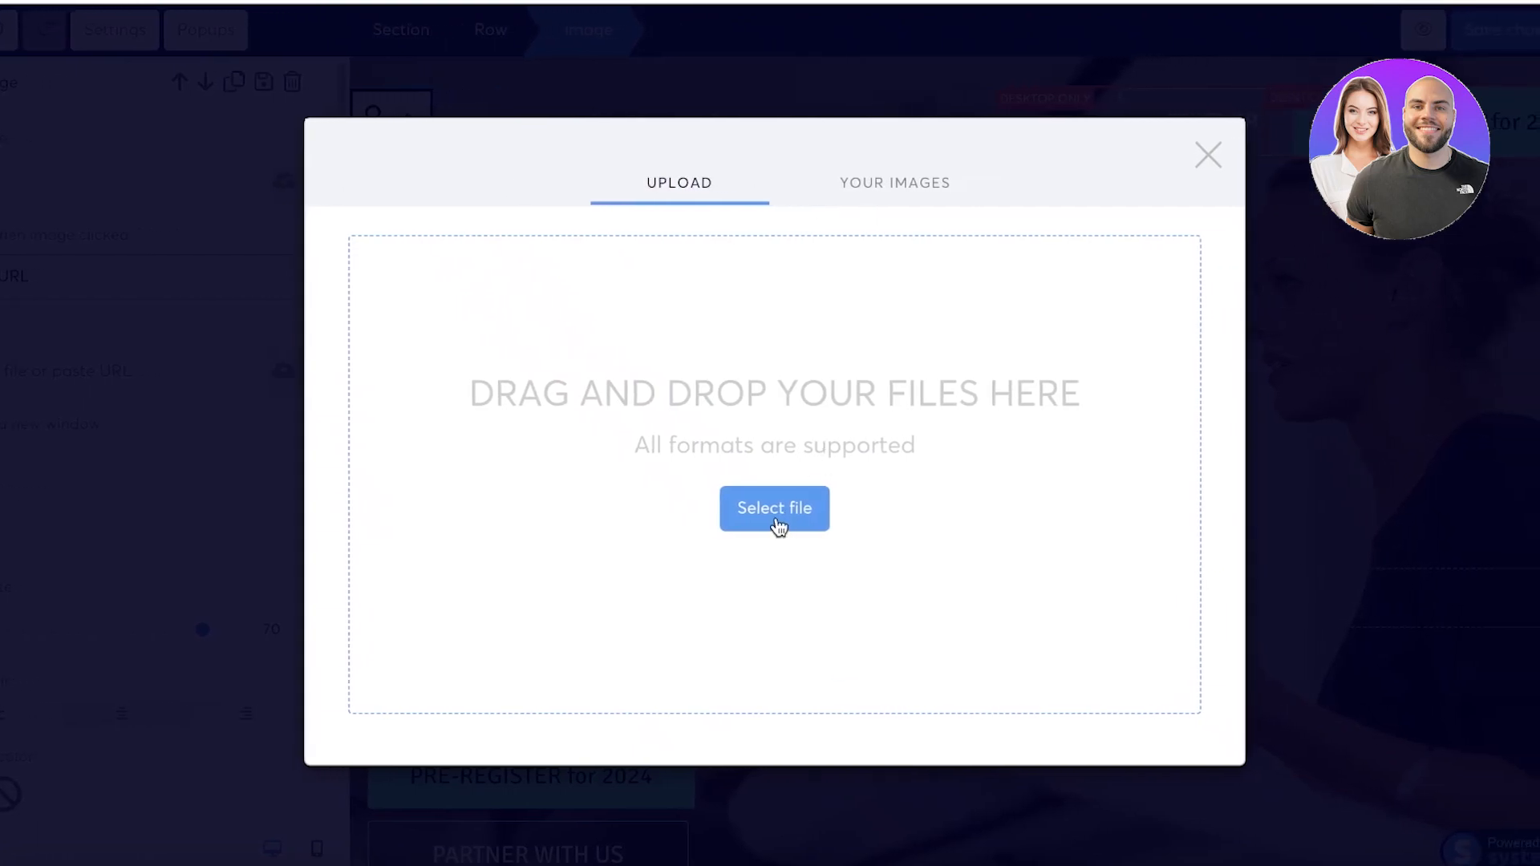
click(774, 510)
click(349, 304)
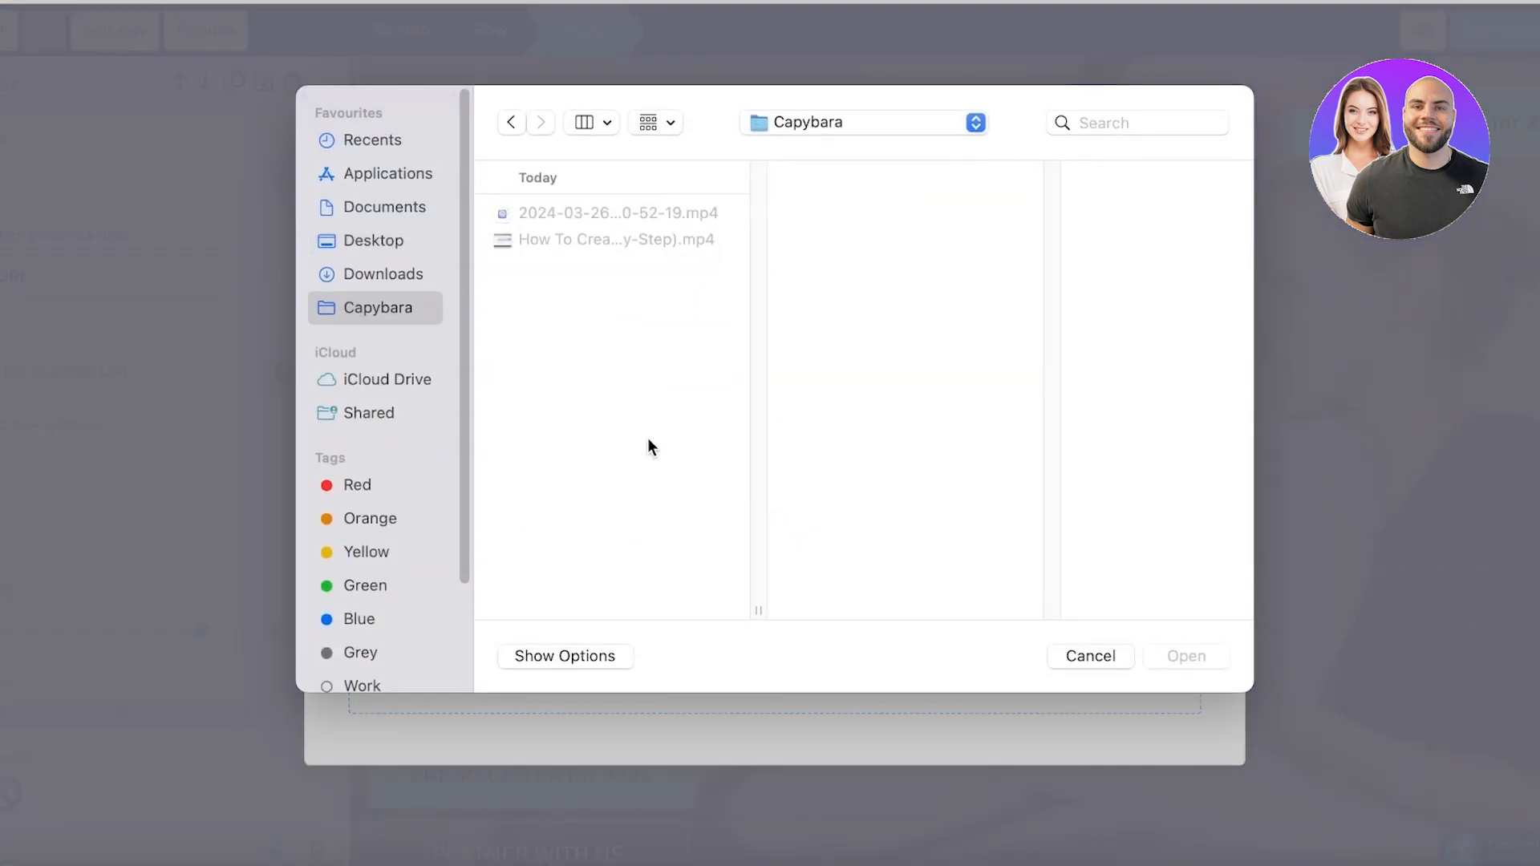
click(372, 255)
click(367, 273)
scroll(584, 505, down, 5)
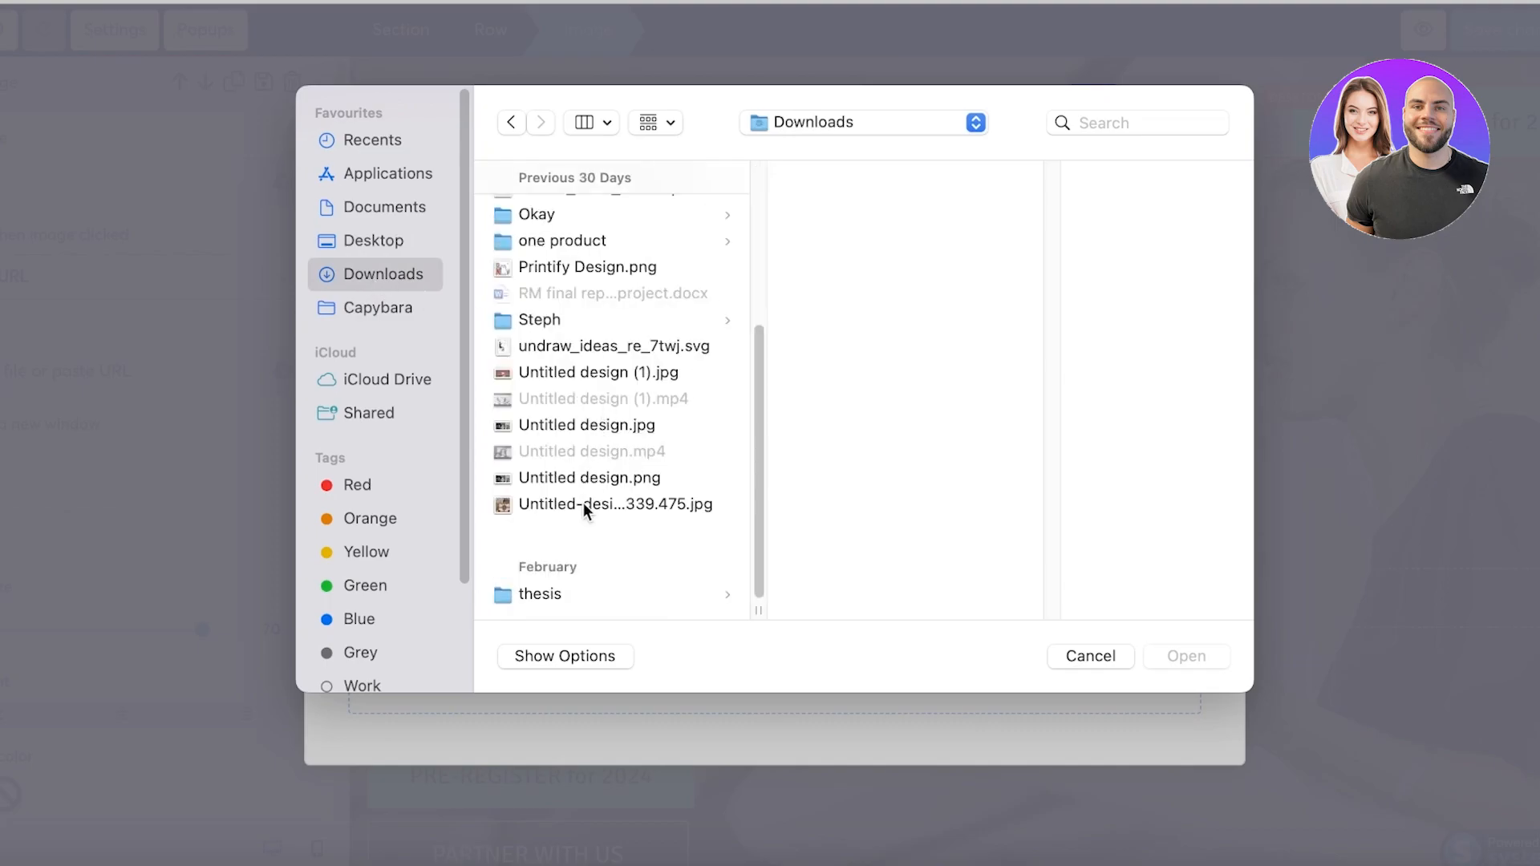
click(550, 346)
click(538, 319)
click(830, 245)
click(830, 259)
click(826, 244)
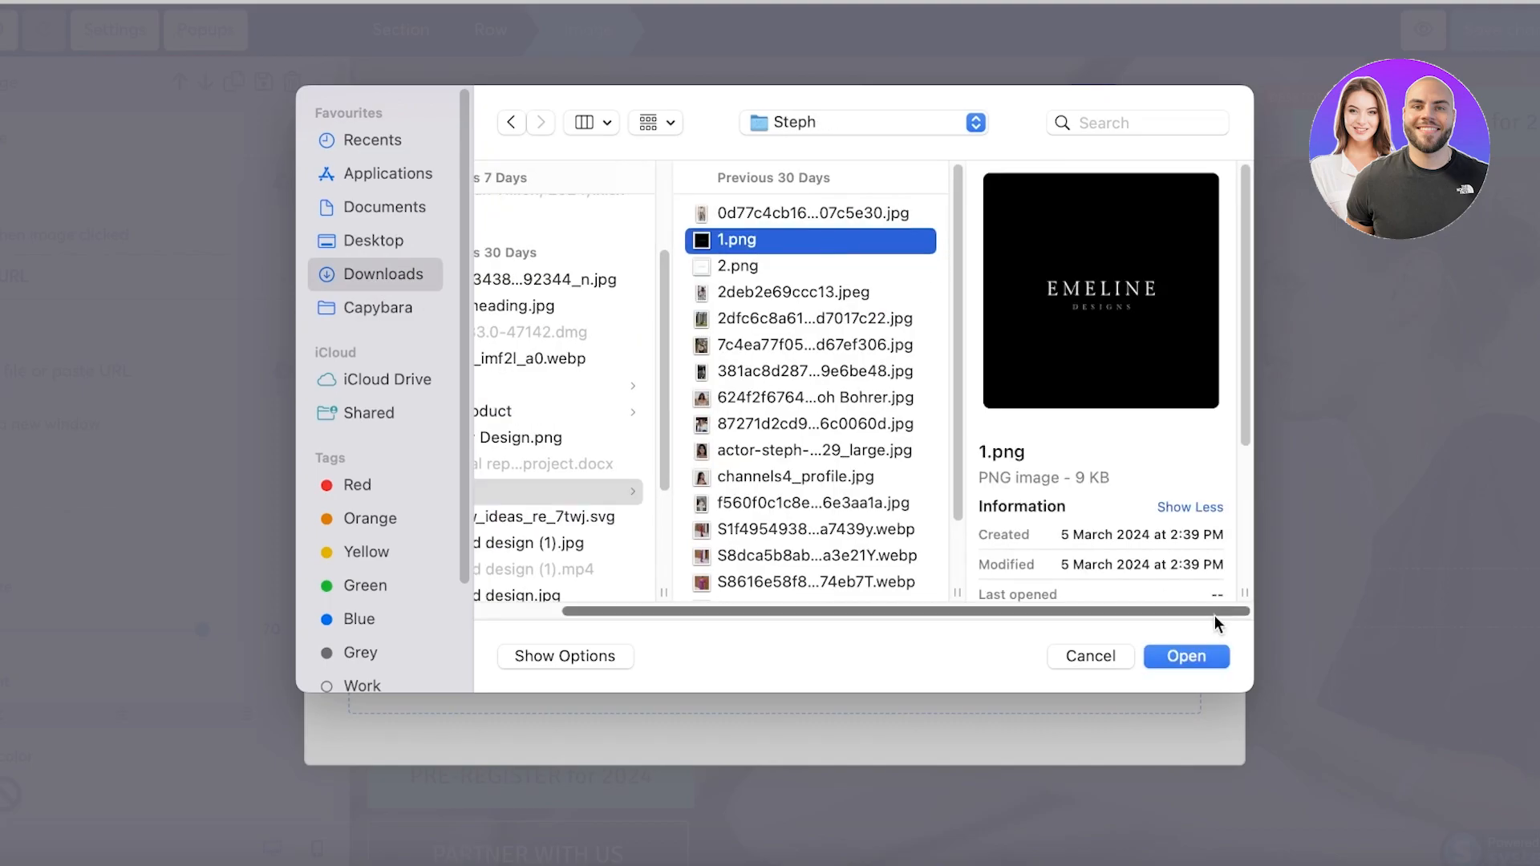
click(1201, 657)
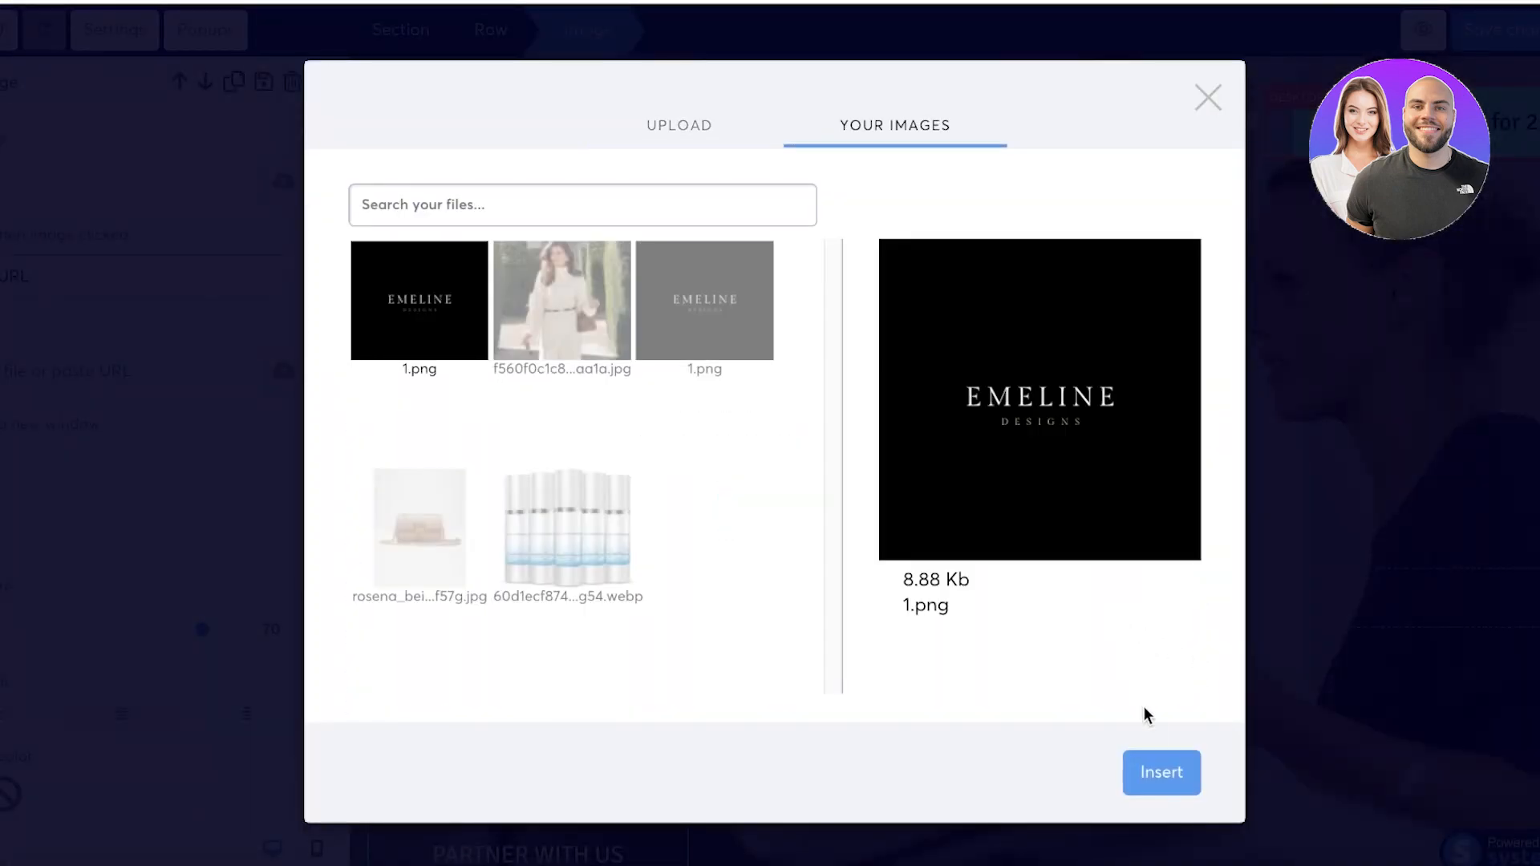
click(1185, 779)
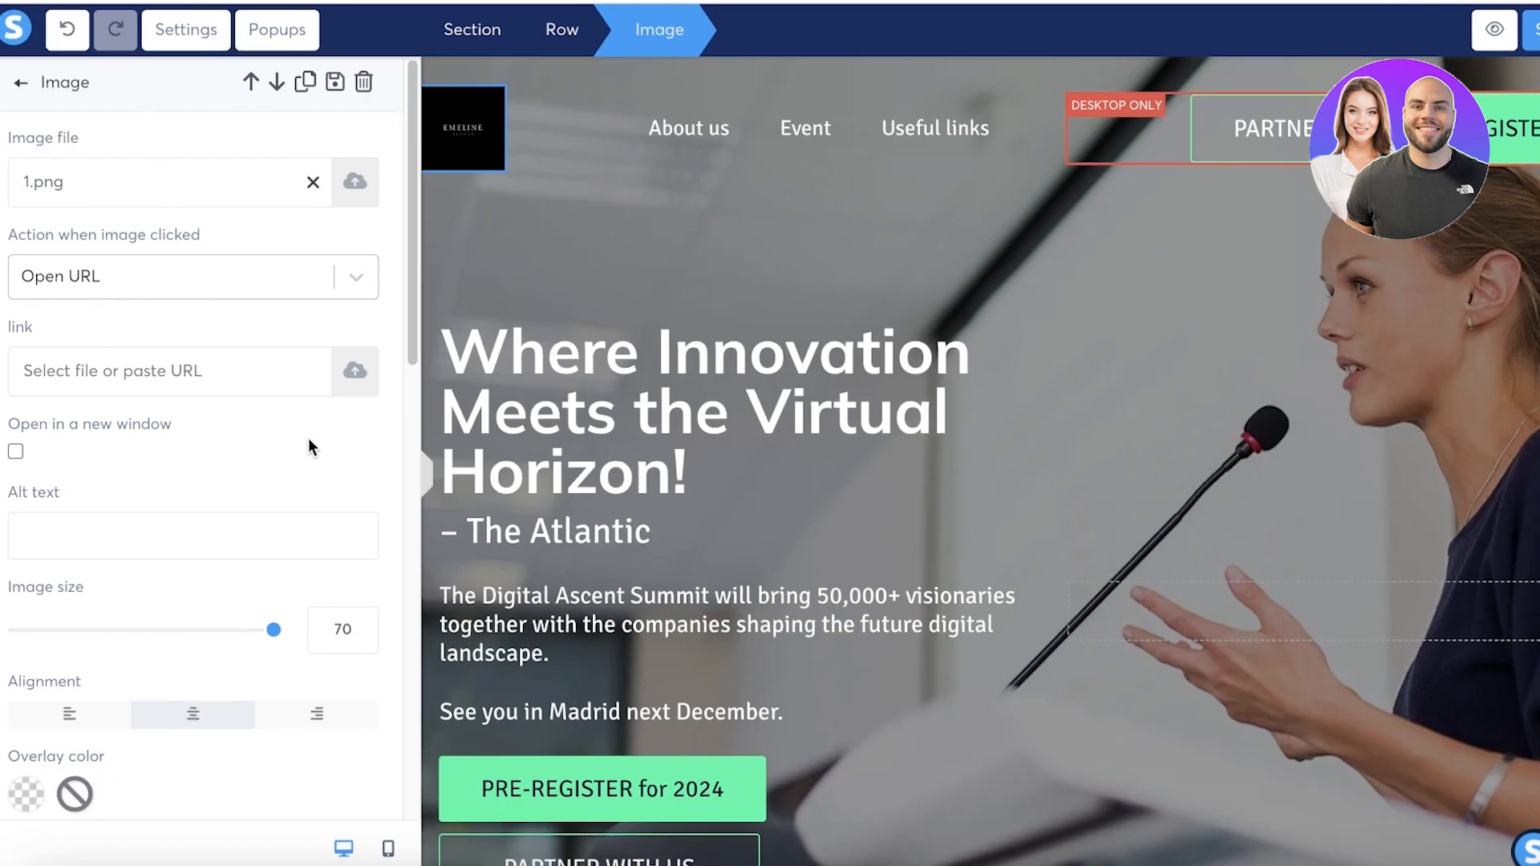
Step: Review the logo image's size, alignment, overlay, margin and border settings, and leave them unchanged
scroll(308, 439, down, 1)
scroll(185, 285, down, 5)
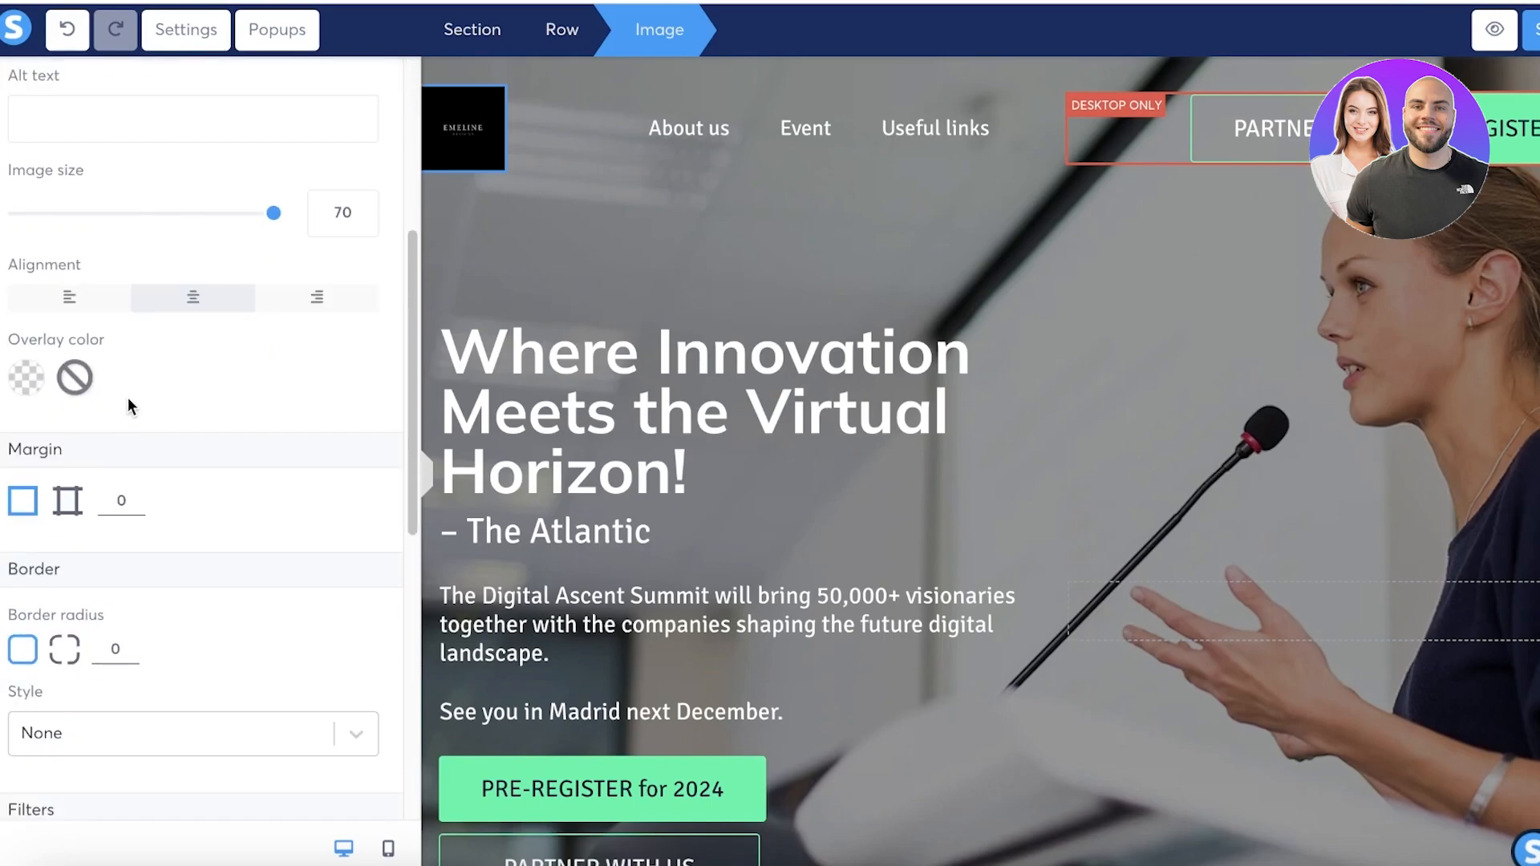
click(651, 145)
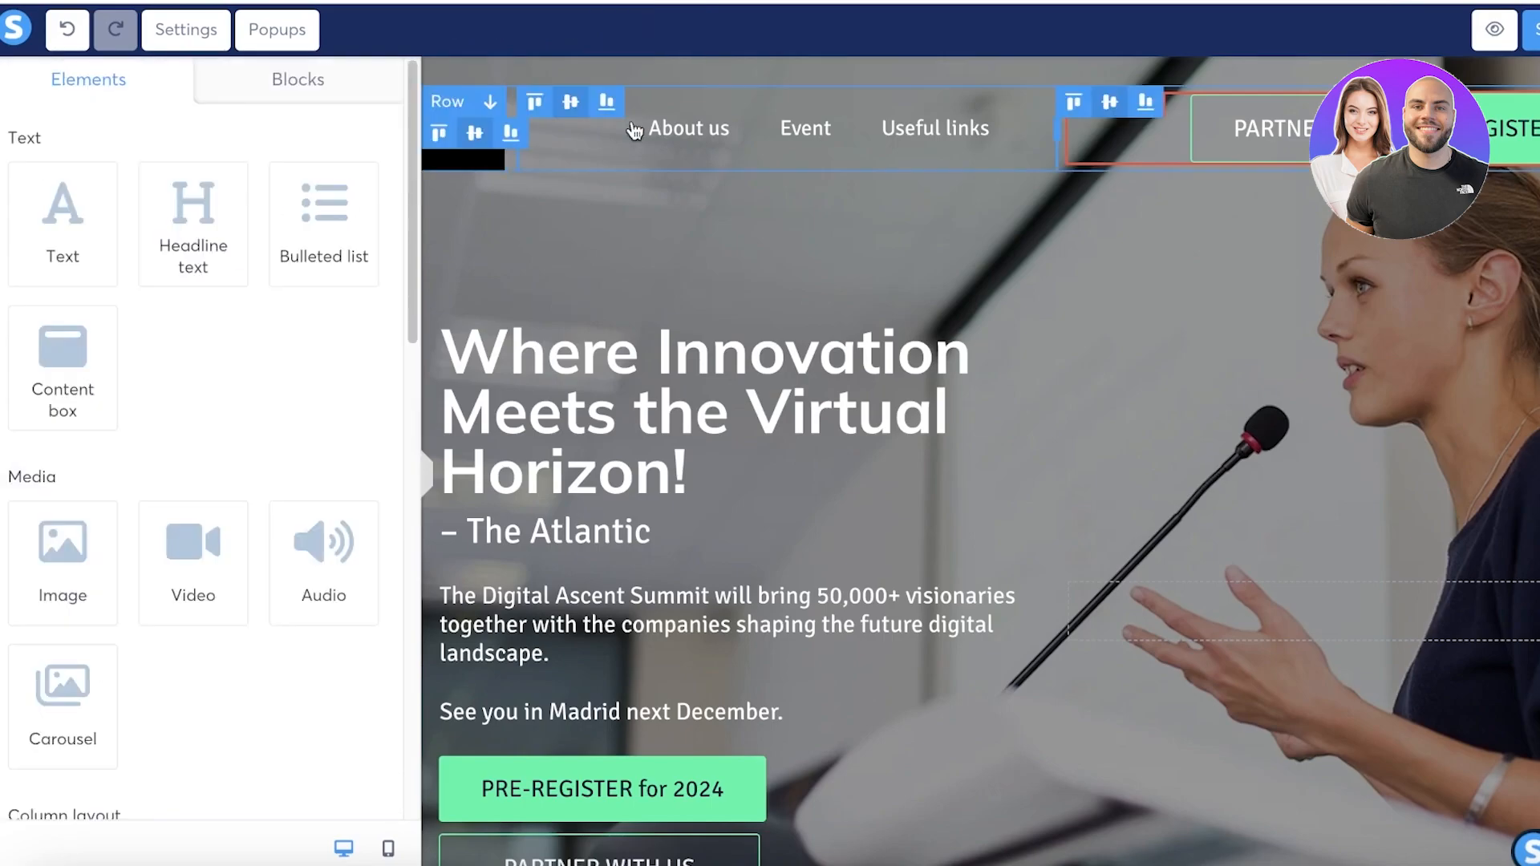
Step: Open the hero section's settings and bring up its inner background color for editing
scroll(559, 233, down, 2)
scroll(558, 232, up, 2)
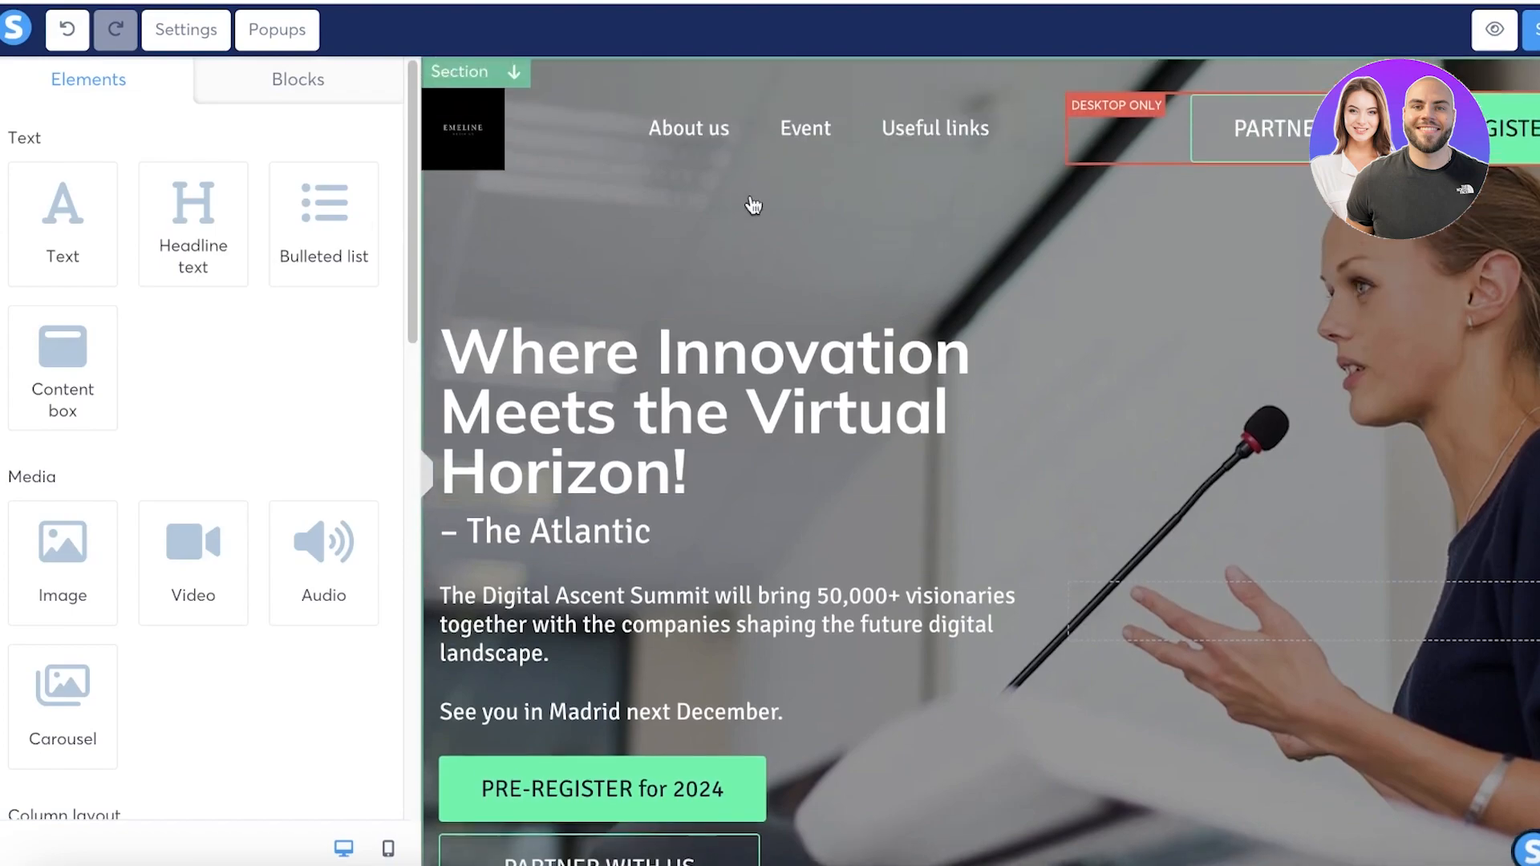
click(1271, 312)
scroll(1123, 269, down, 1)
click(944, 178)
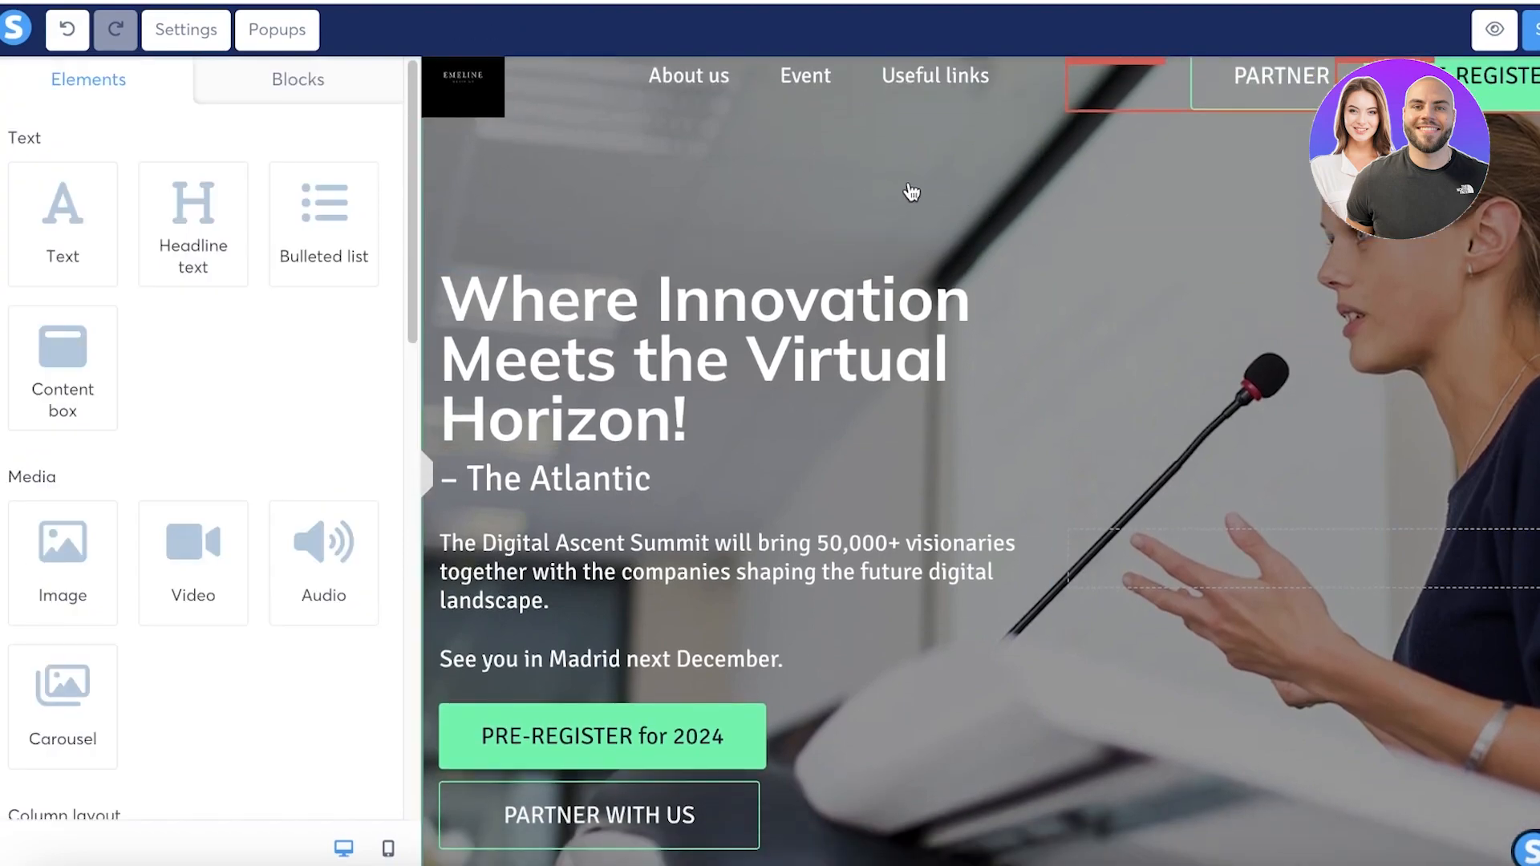
click(1197, 222)
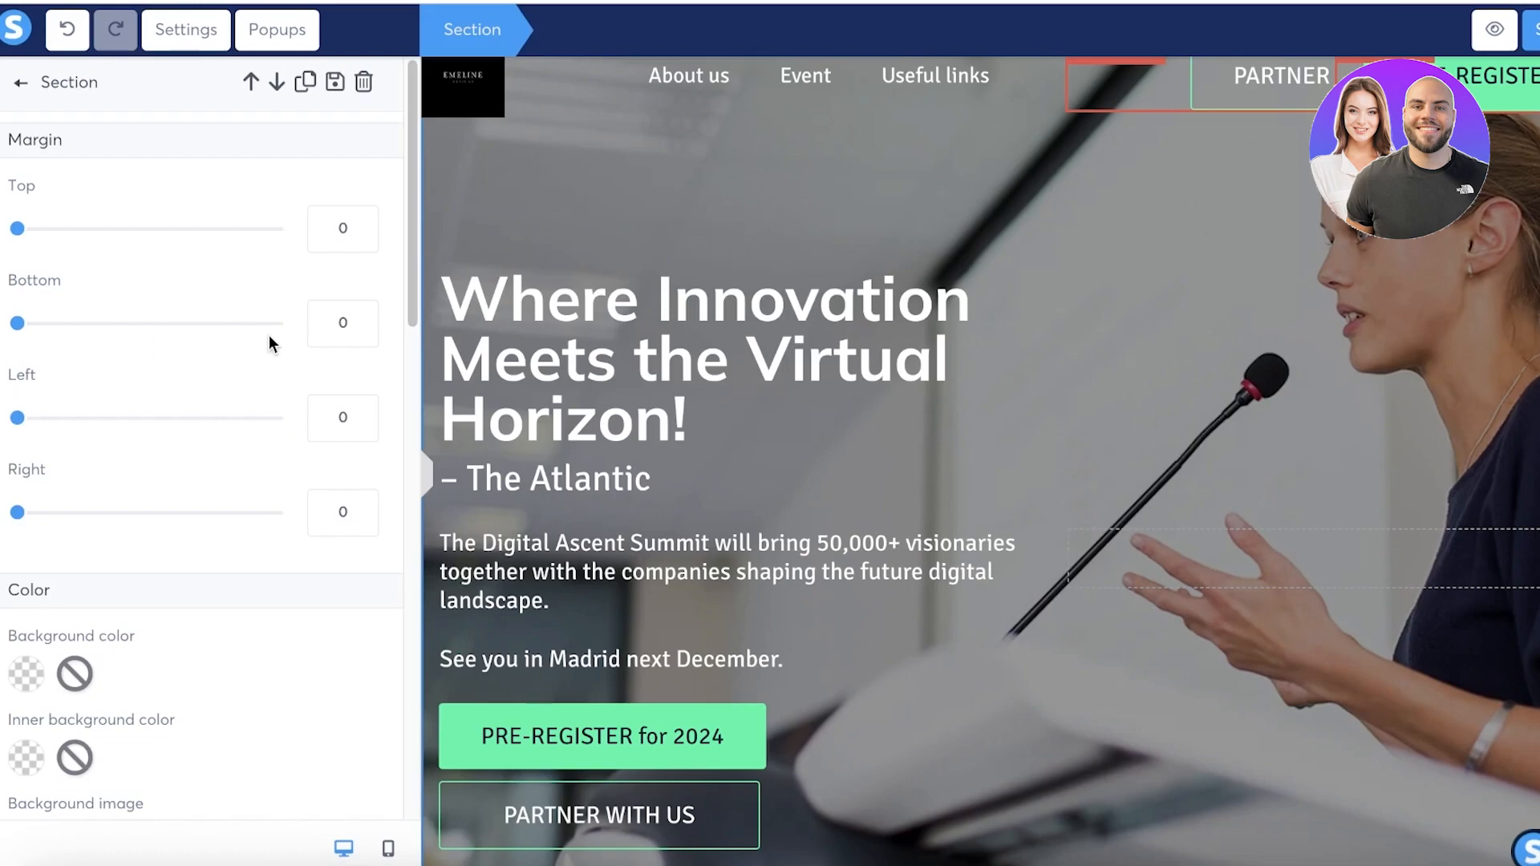
click(33, 745)
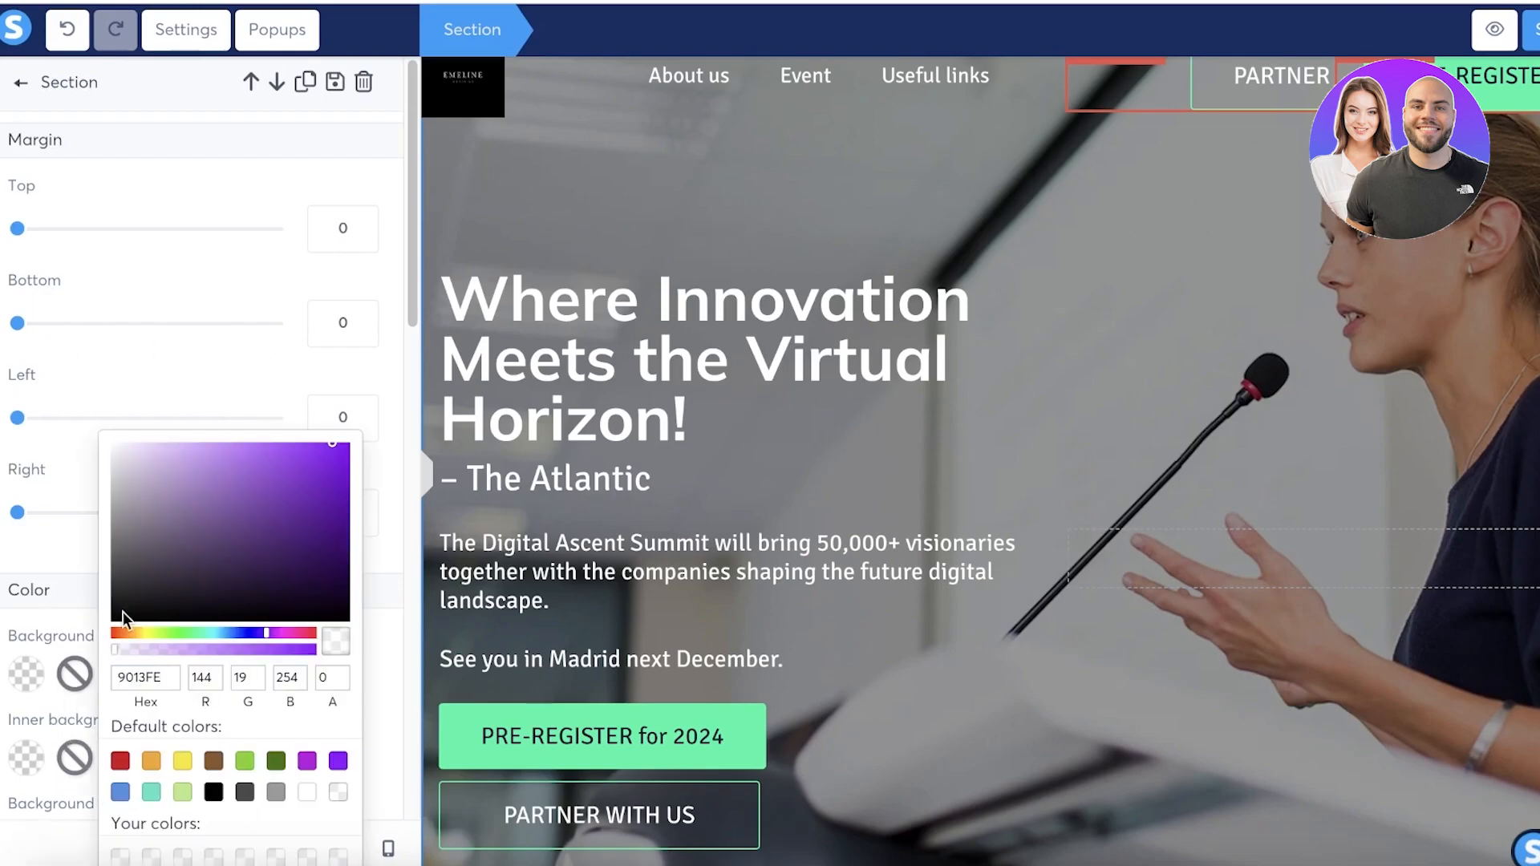
Step: Try black and a pale lavender (E7E2EC) as the hero section's inner background color
drag(122, 610, 88, 630)
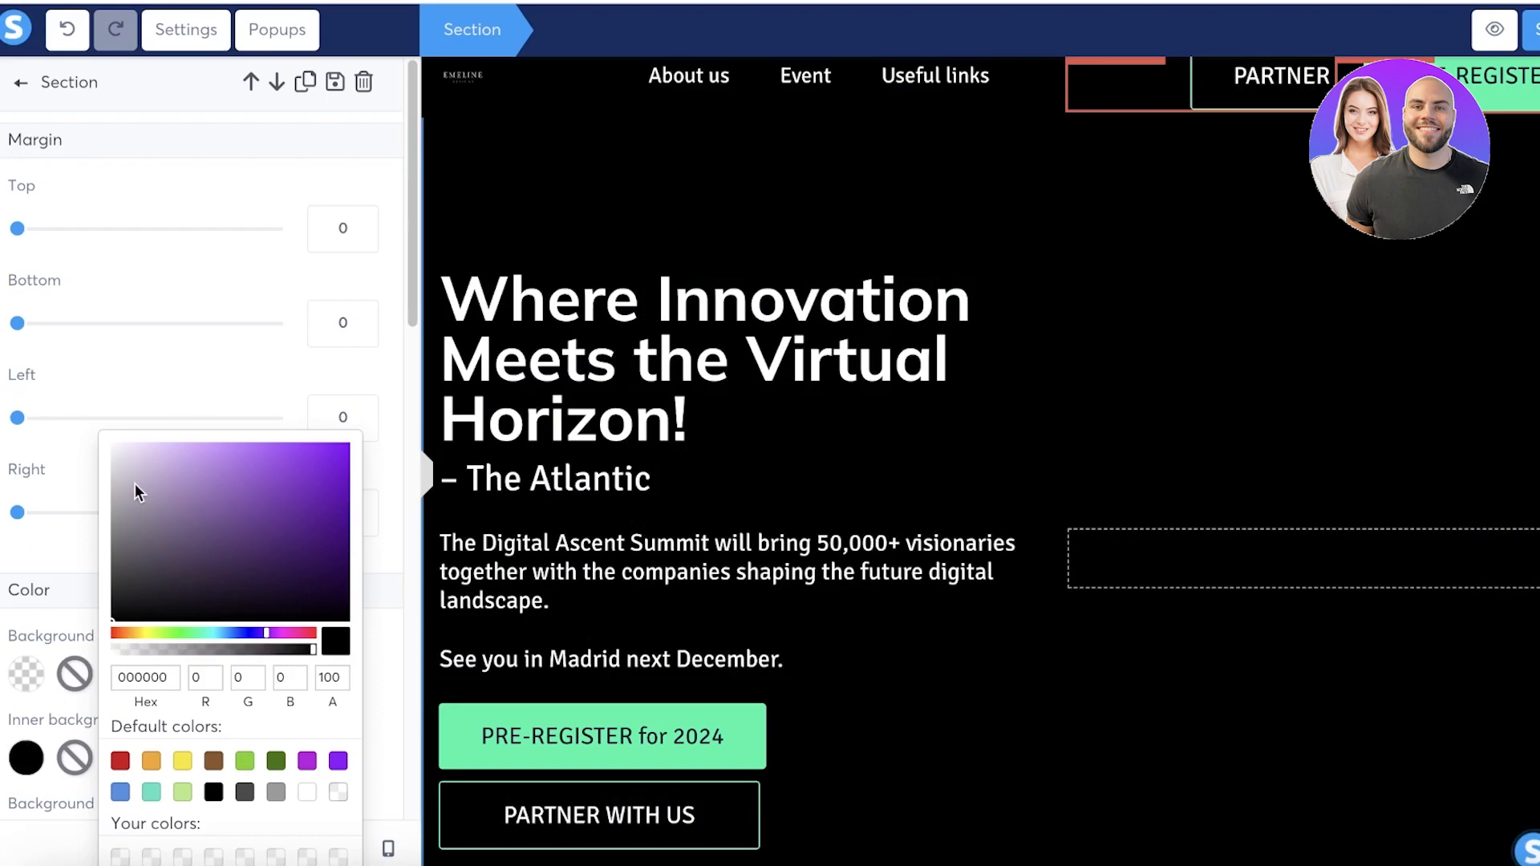
click(135, 483)
click(122, 454)
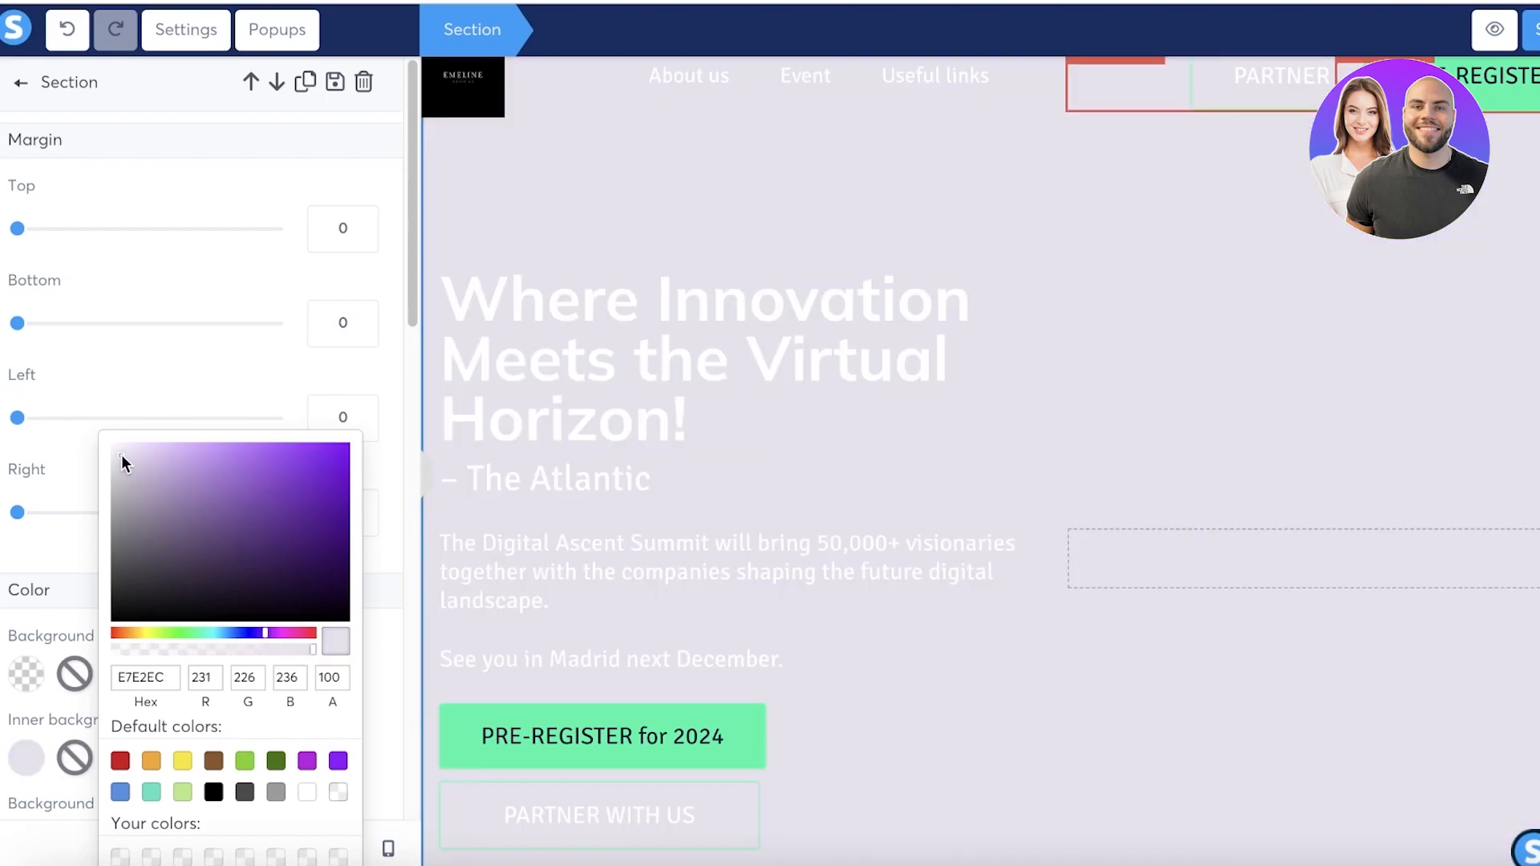
click(250, 613)
click(280, 584)
click(335, 621)
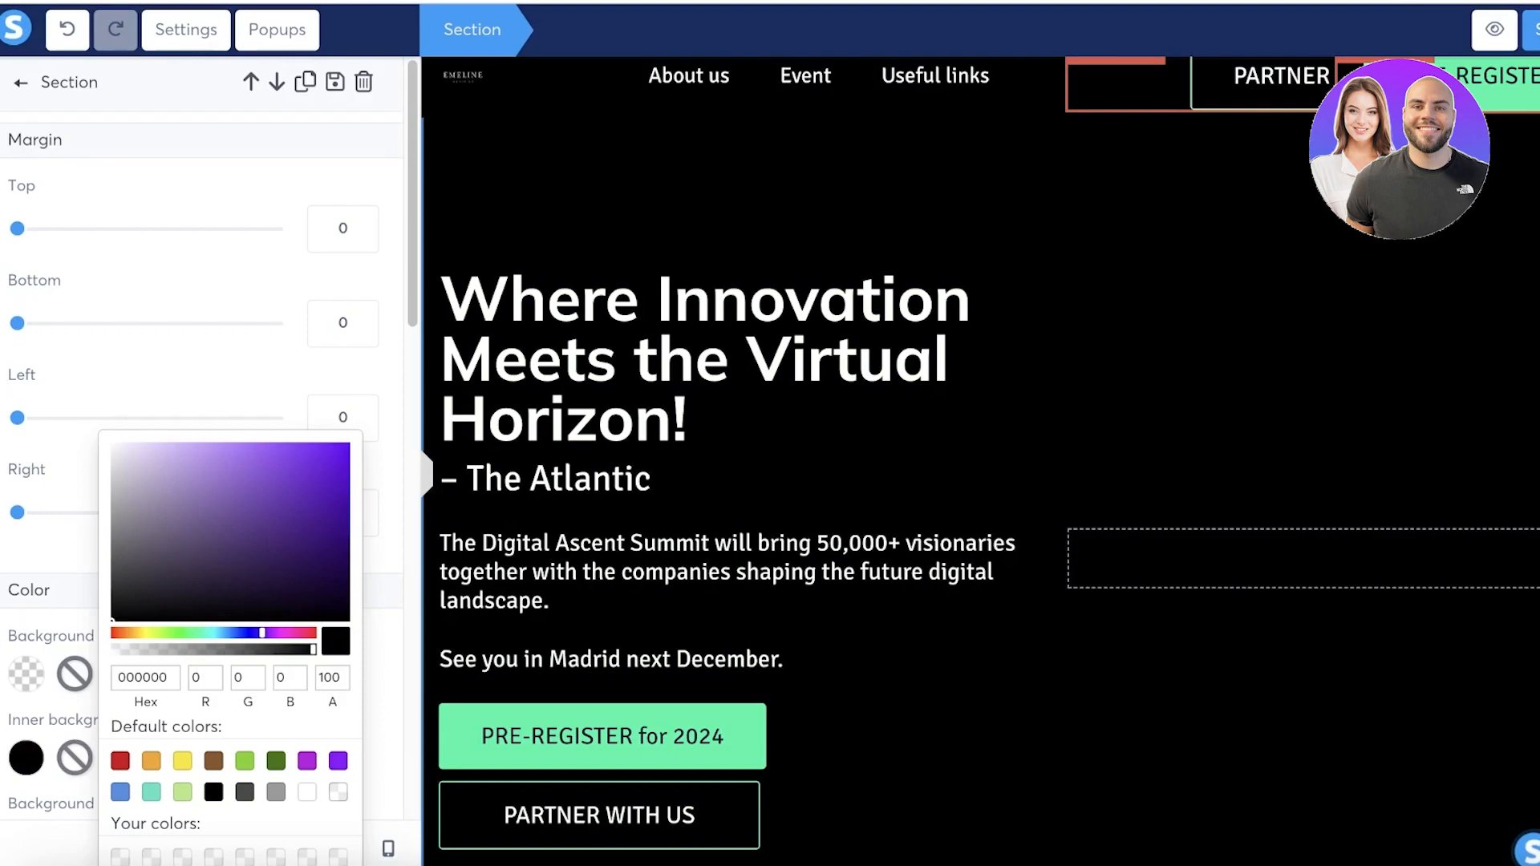
Step: Set the hero section's inner background color to the dark plum 682B4B
click(290, 633)
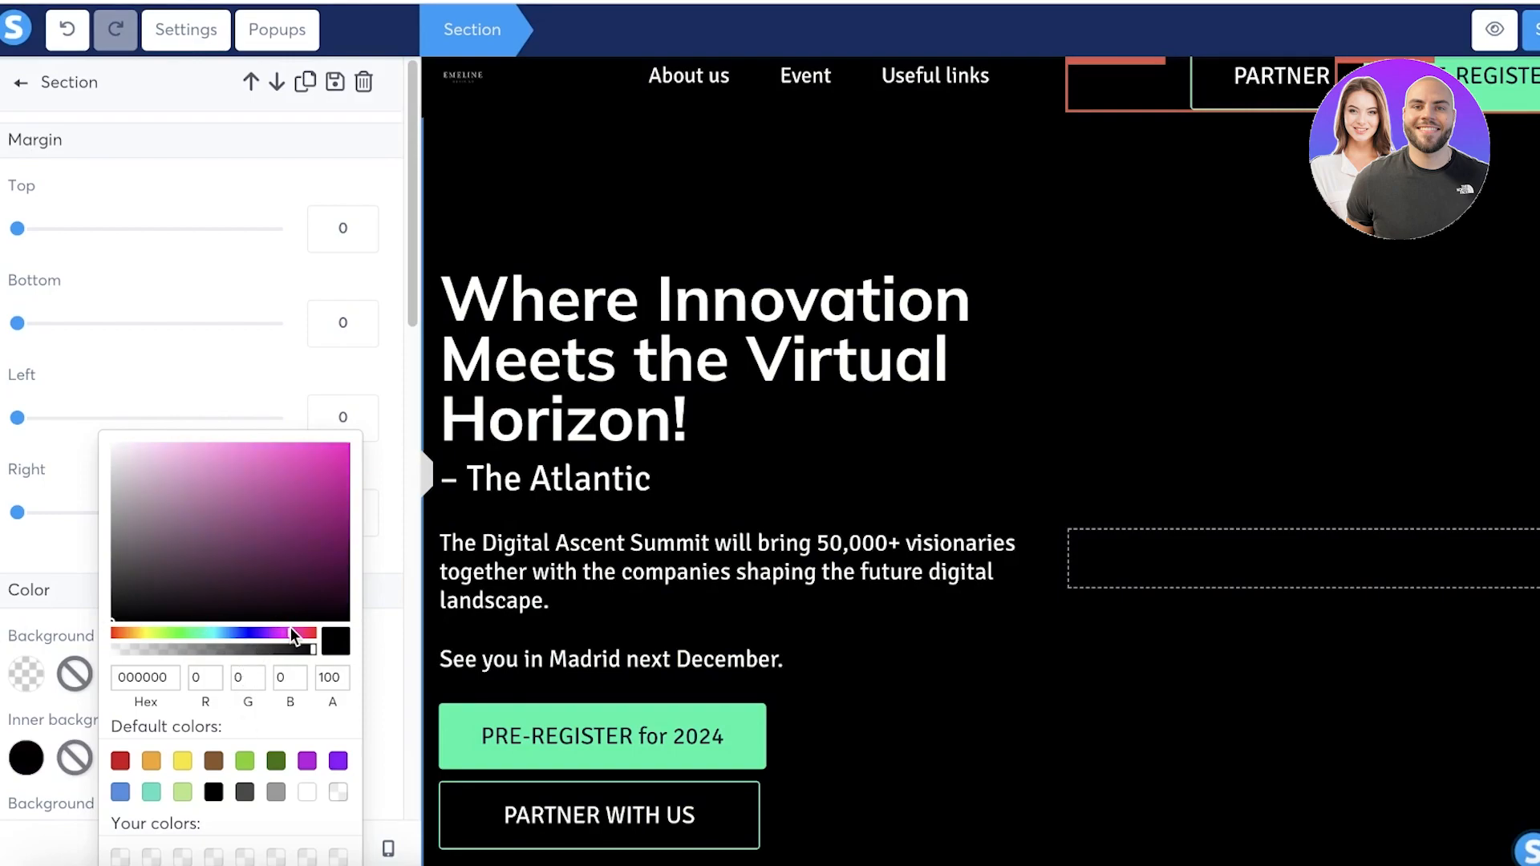
click(251, 549)
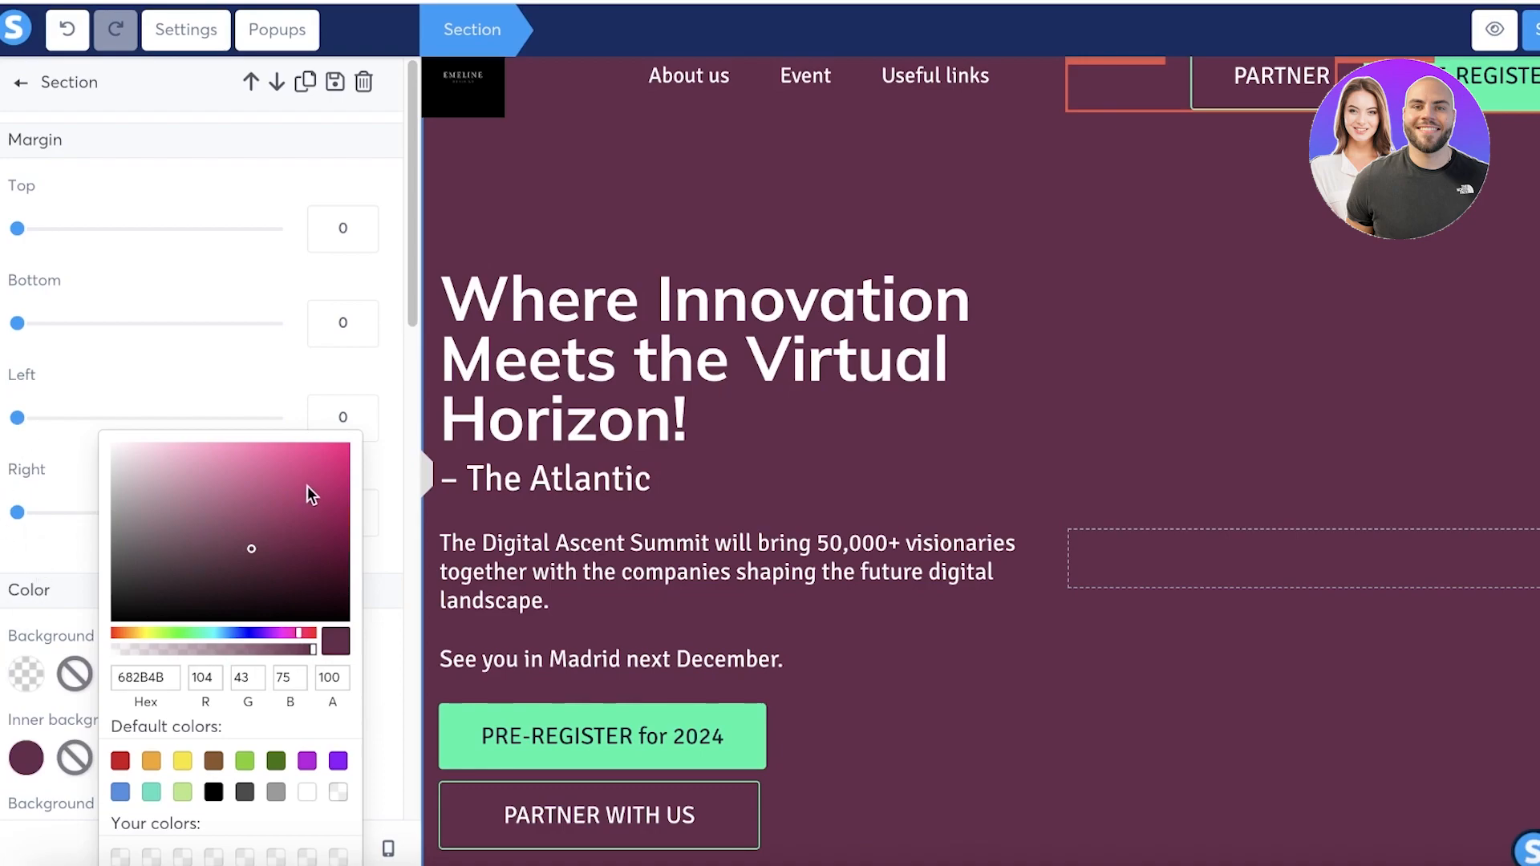
click(56, 588)
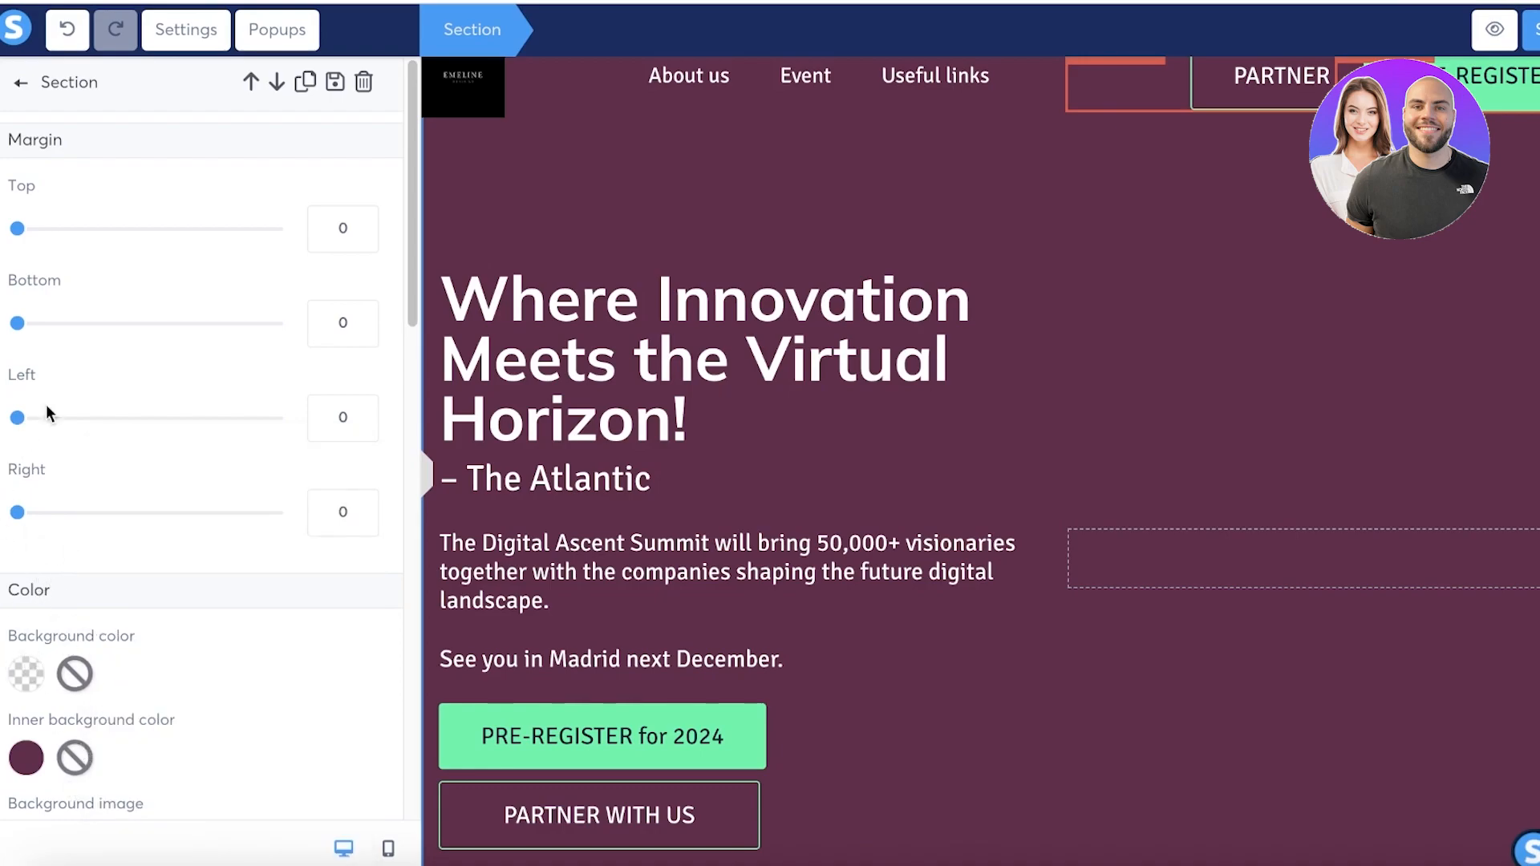
Step: Set the background color of the header row with the logo and navigation links to opaque black
click(616, 102)
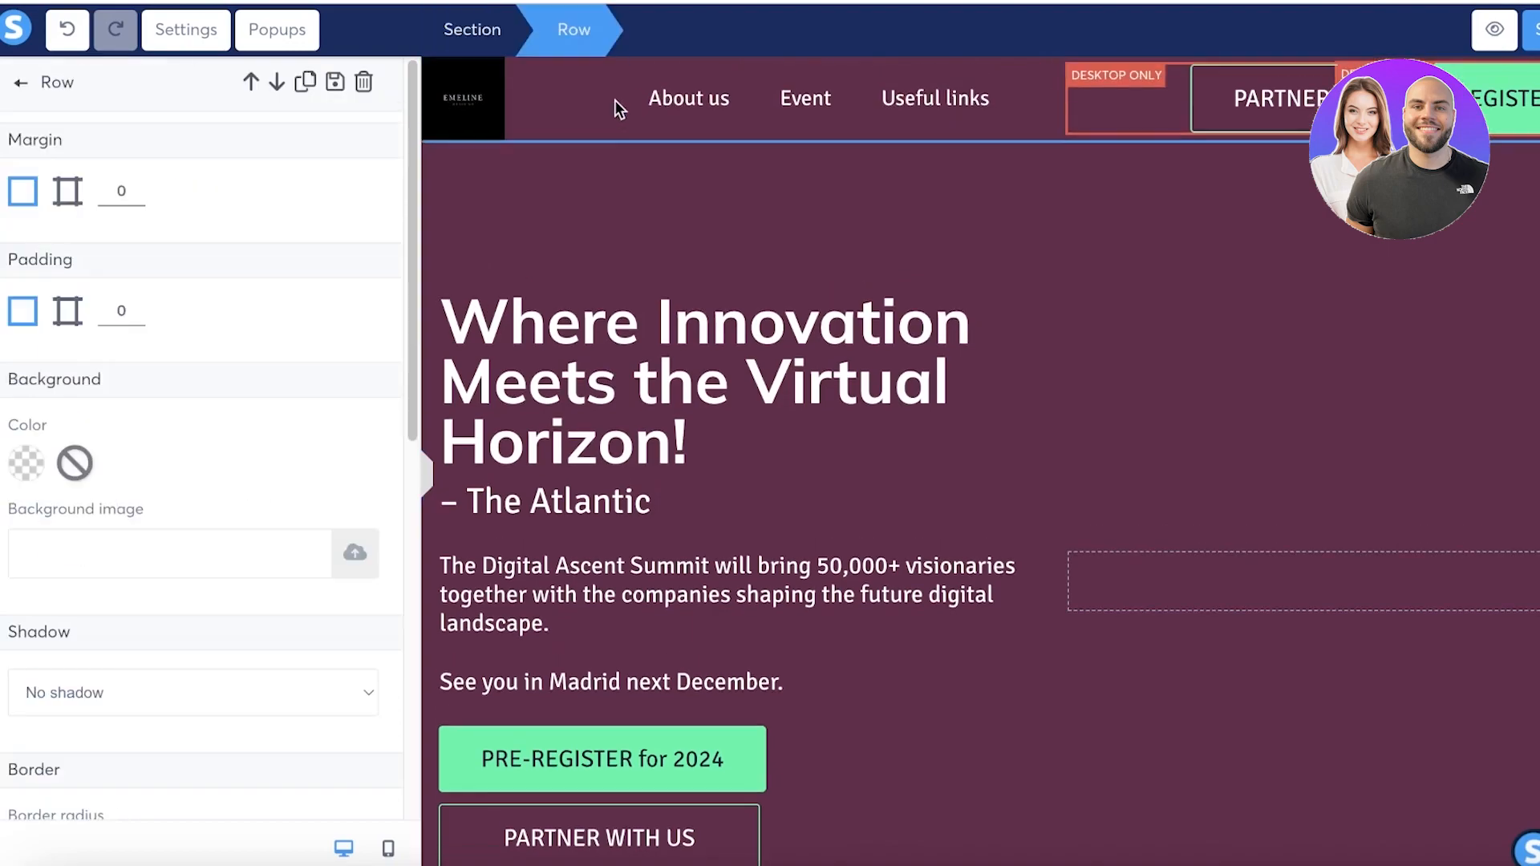
click(27, 469)
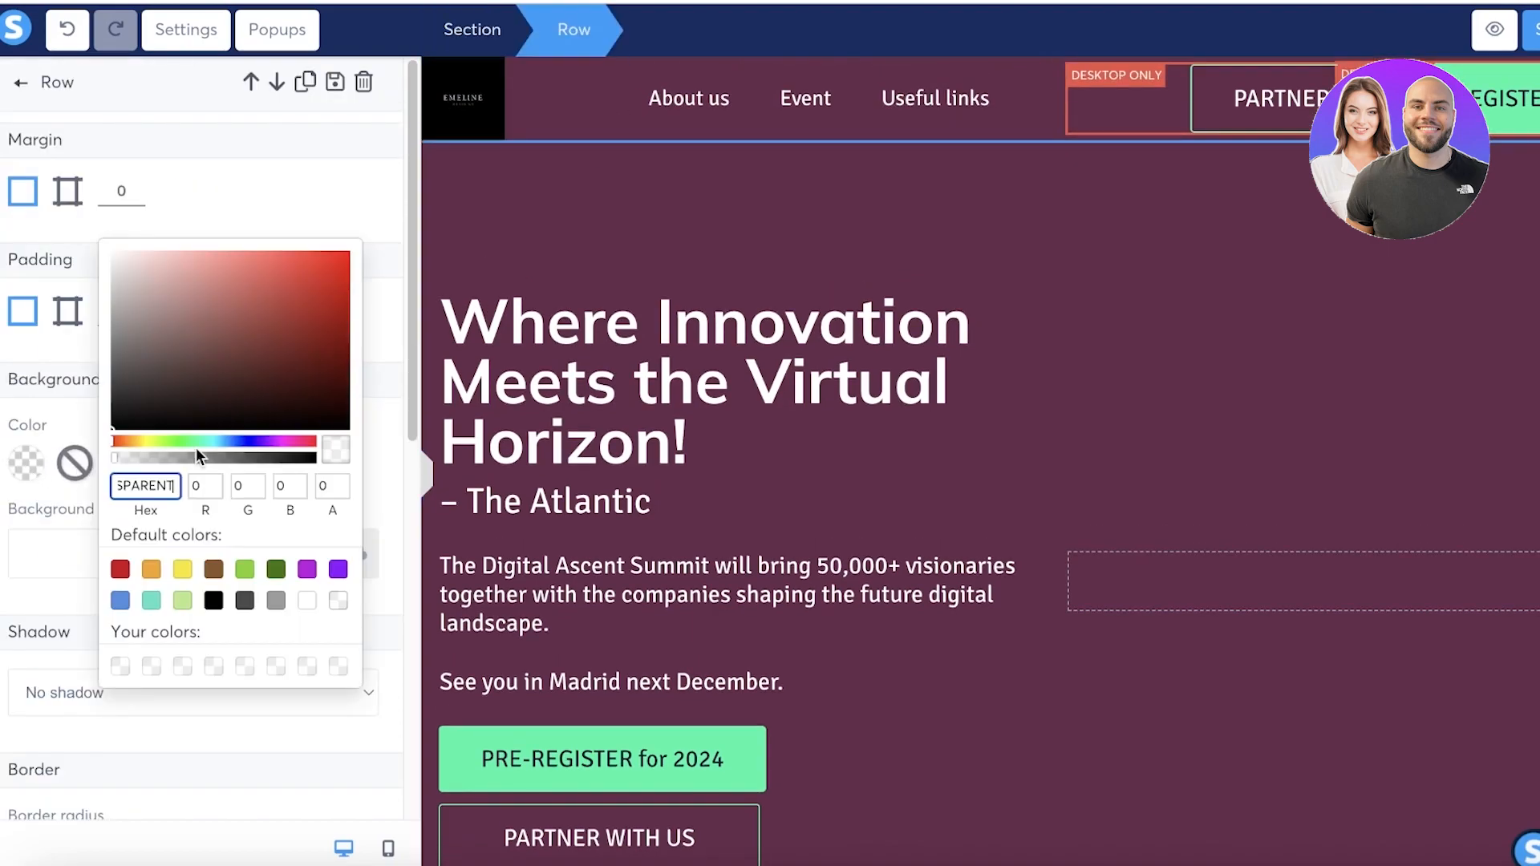
click(272, 450)
click(308, 457)
click(614, 283)
click(644, 272)
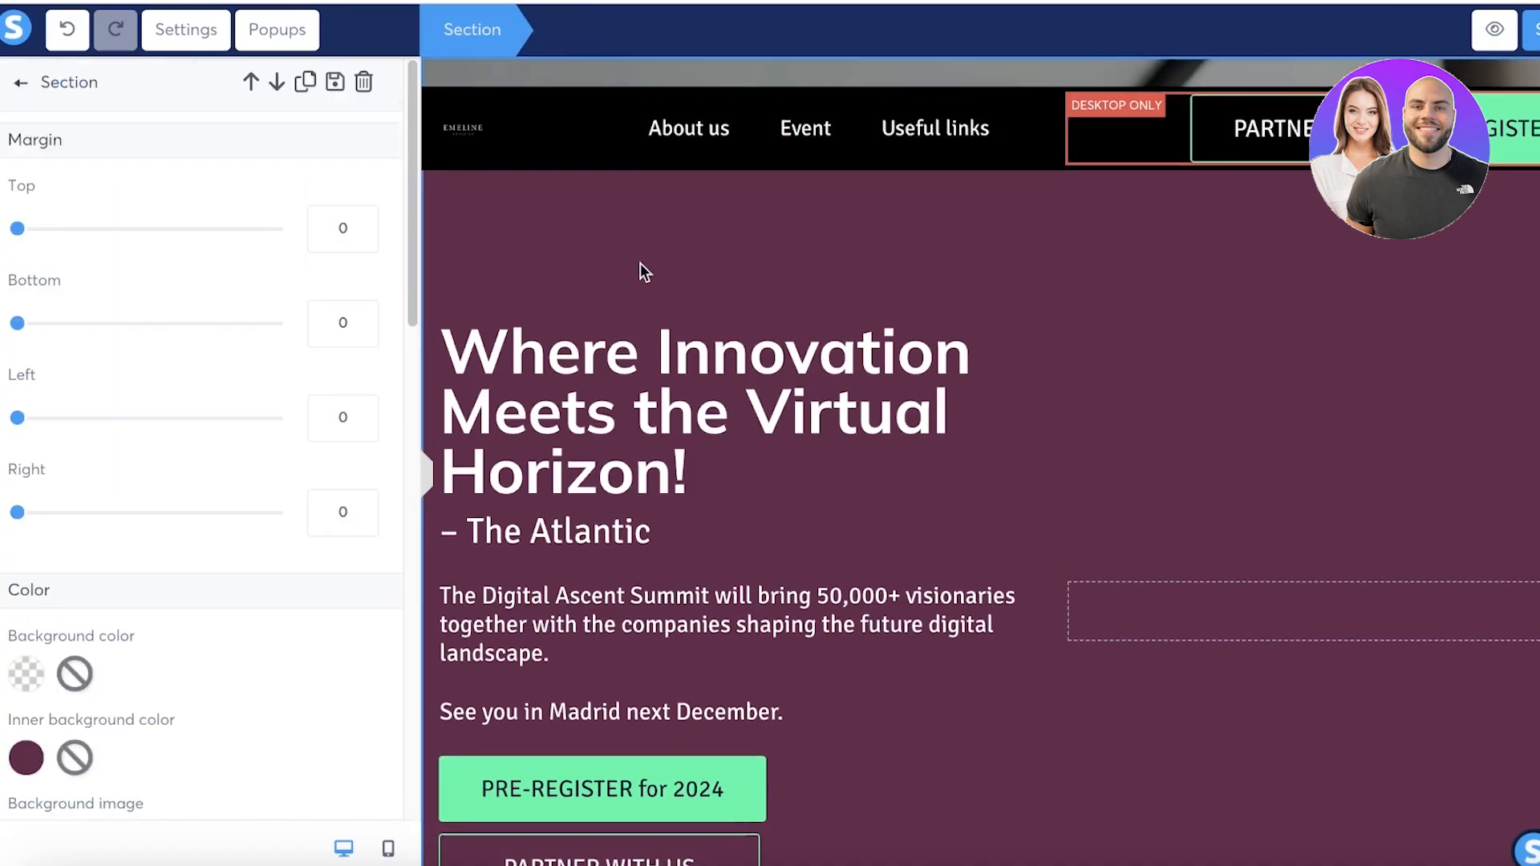
Step: Clear the existing text of the hero headline and choose the H1 heading format for it
click(656, 417)
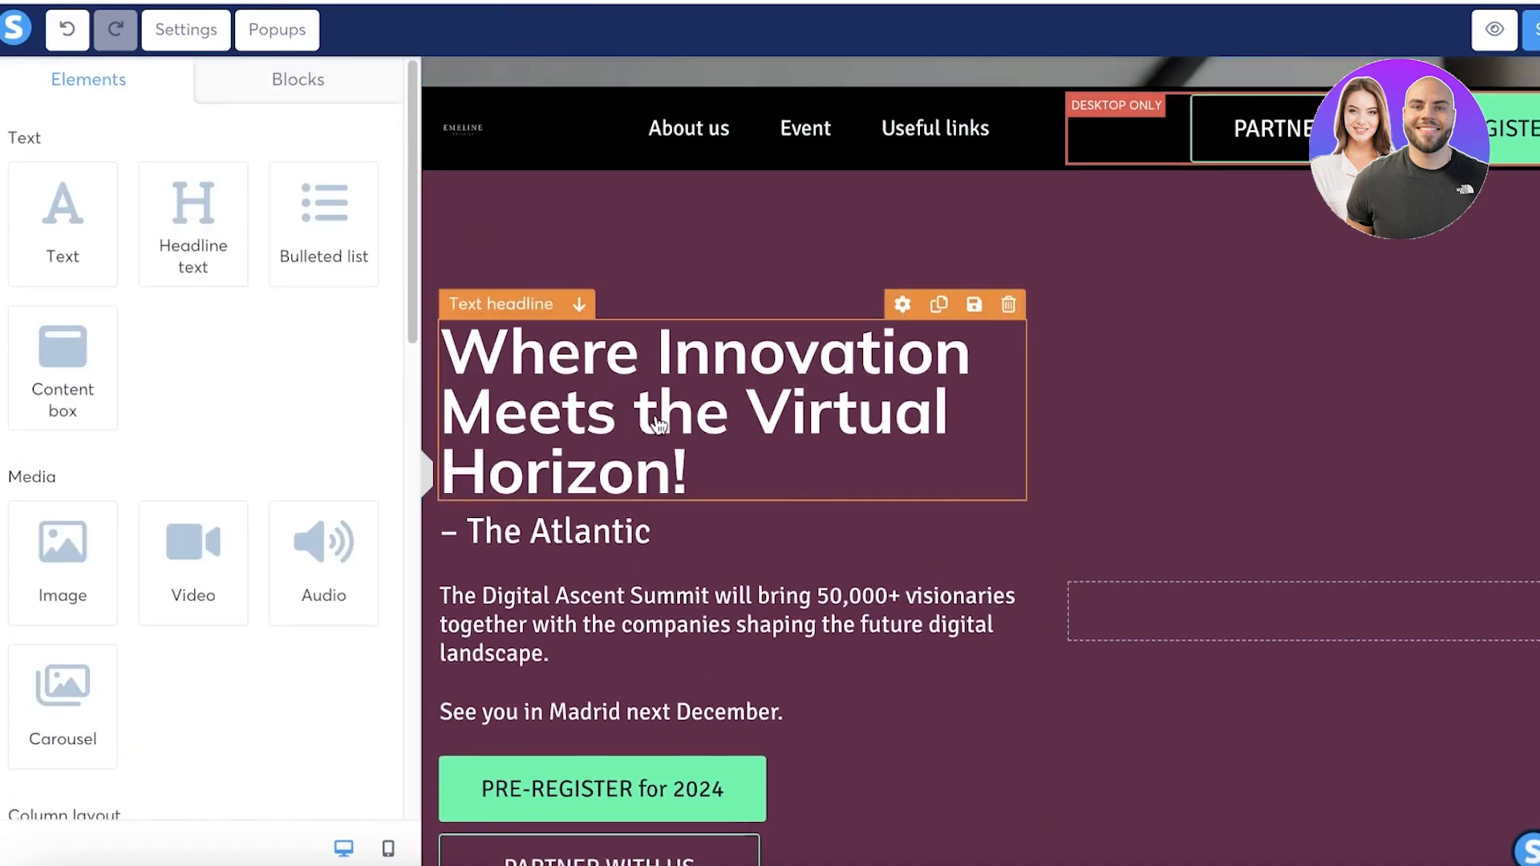
click(703, 469)
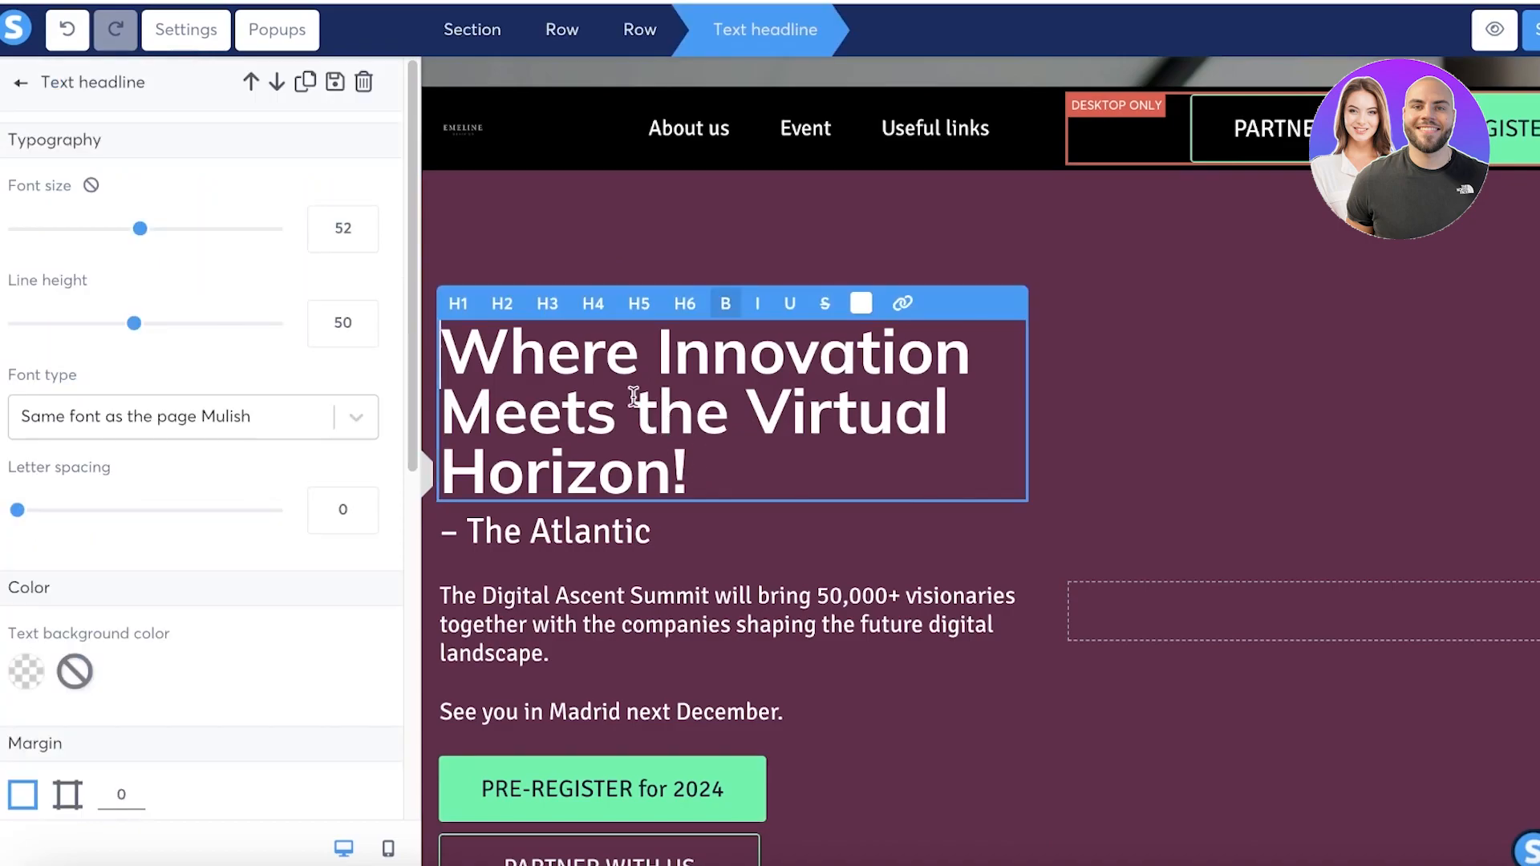
triple_click(633, 395)
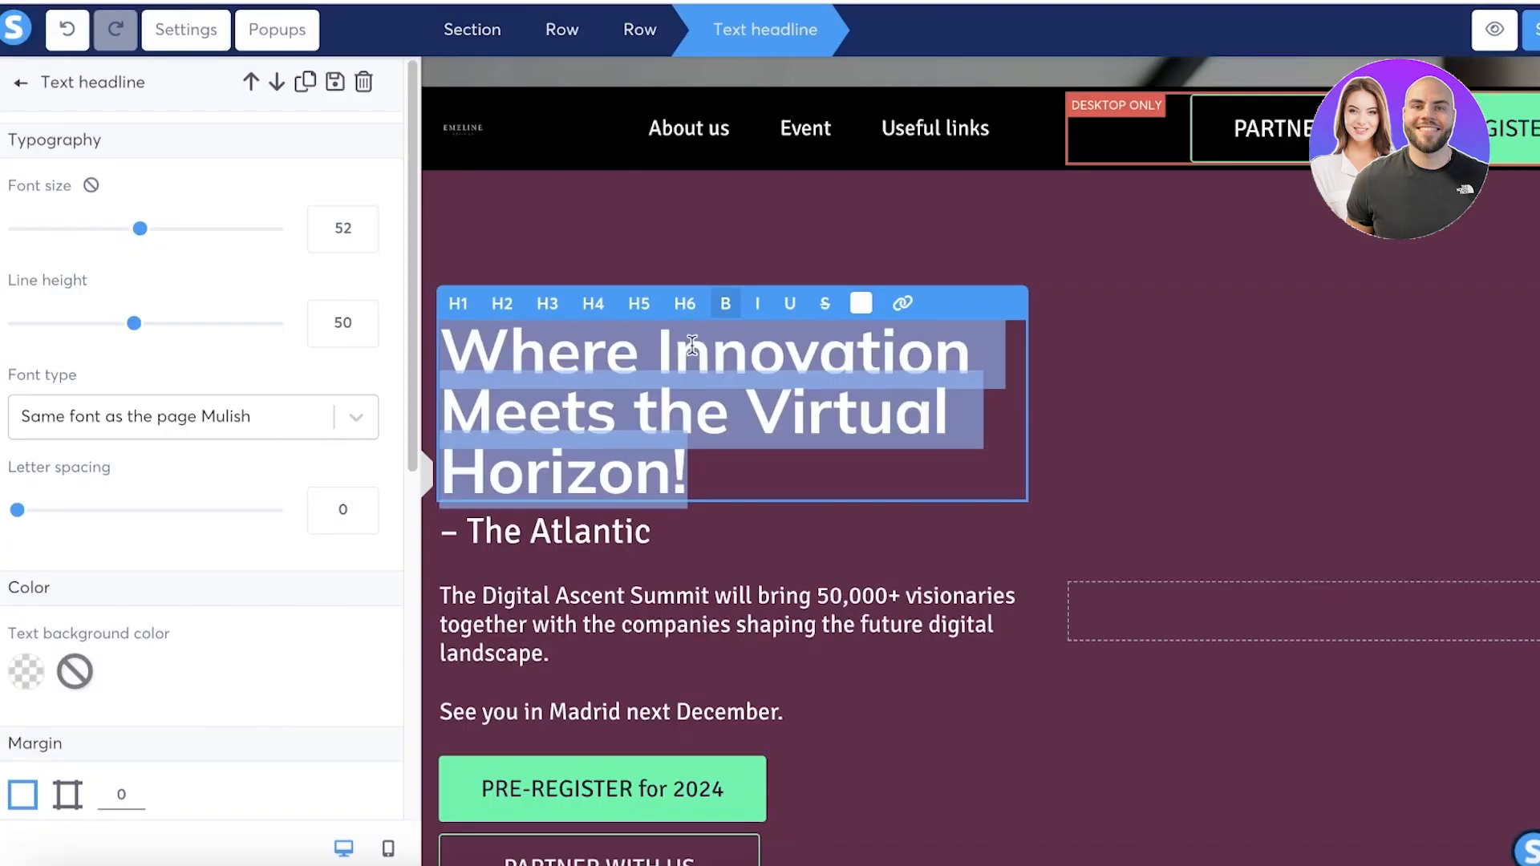
text(A)
key(BackSpace)
text(A)
key(BackSpace)
text(A)
key(BackSpace)
click(473, 302)
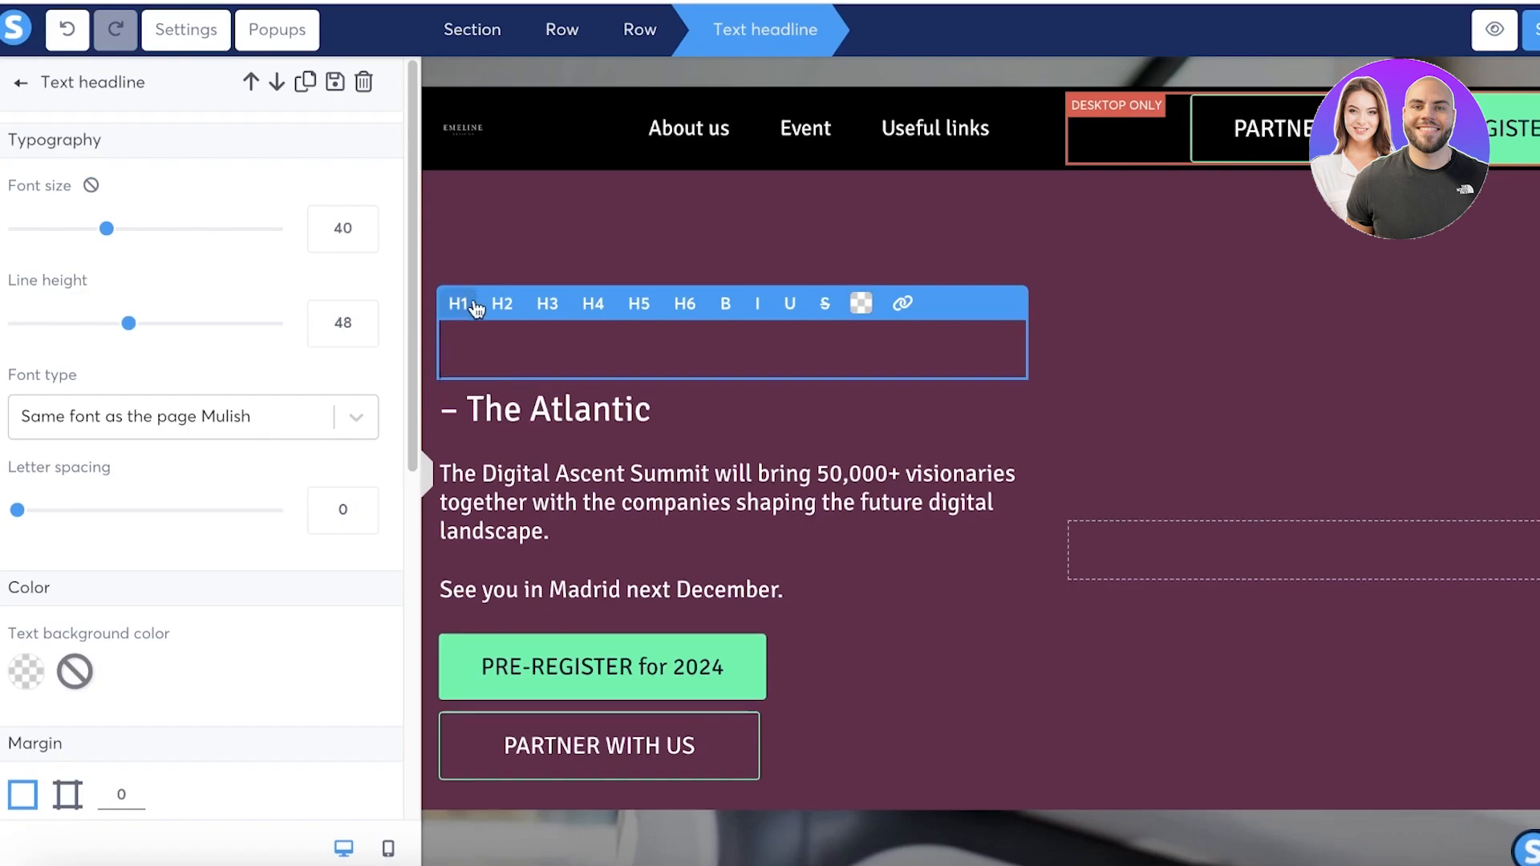
Step: Enter "The most elegant sweater for elevated ladies" as the hero headline
click(515, 365)
text(The)
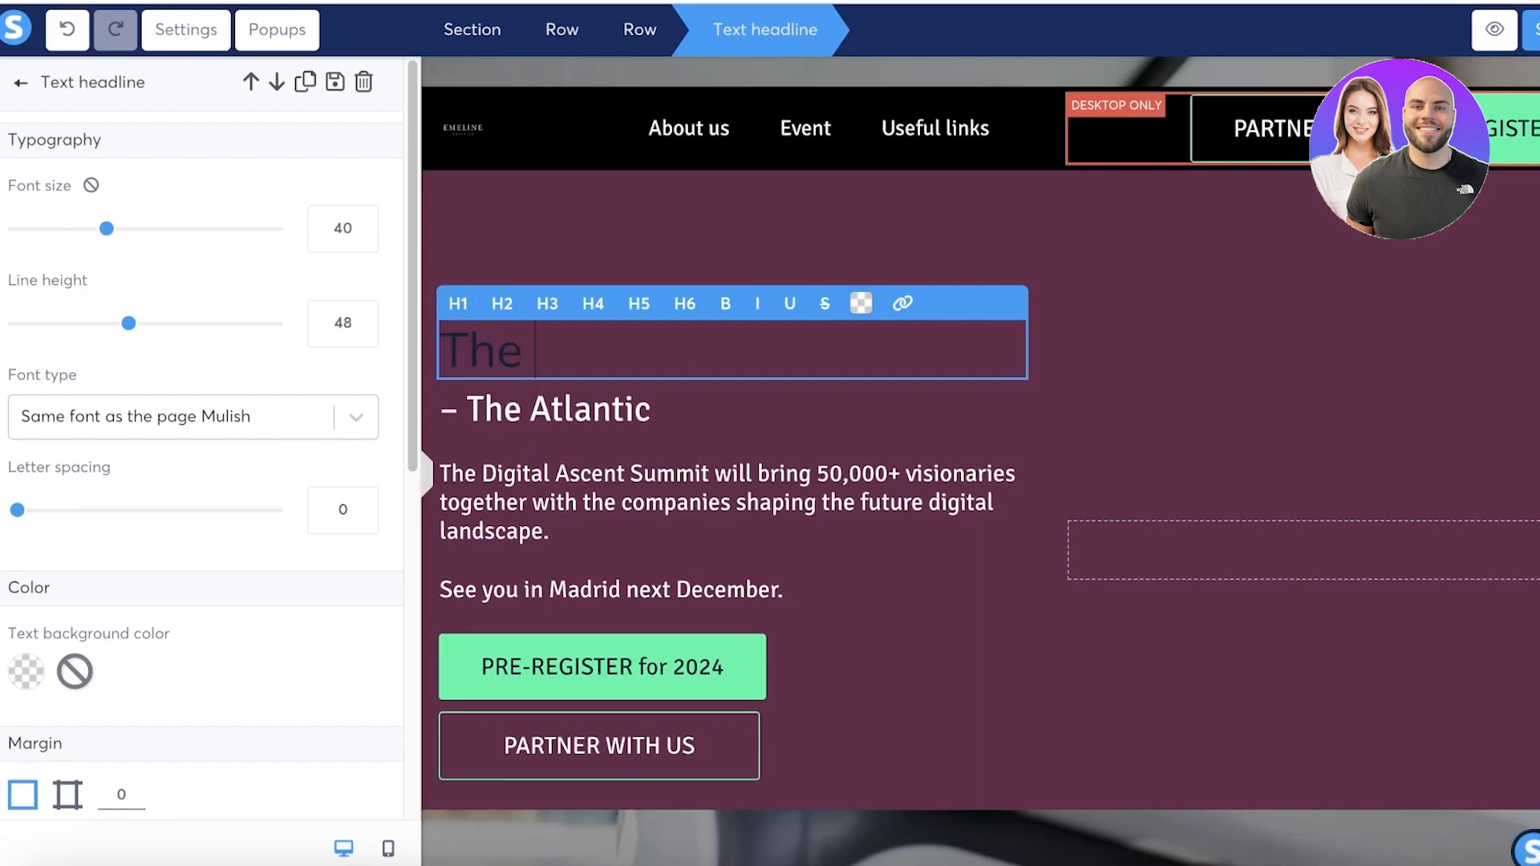
text( most elegant )
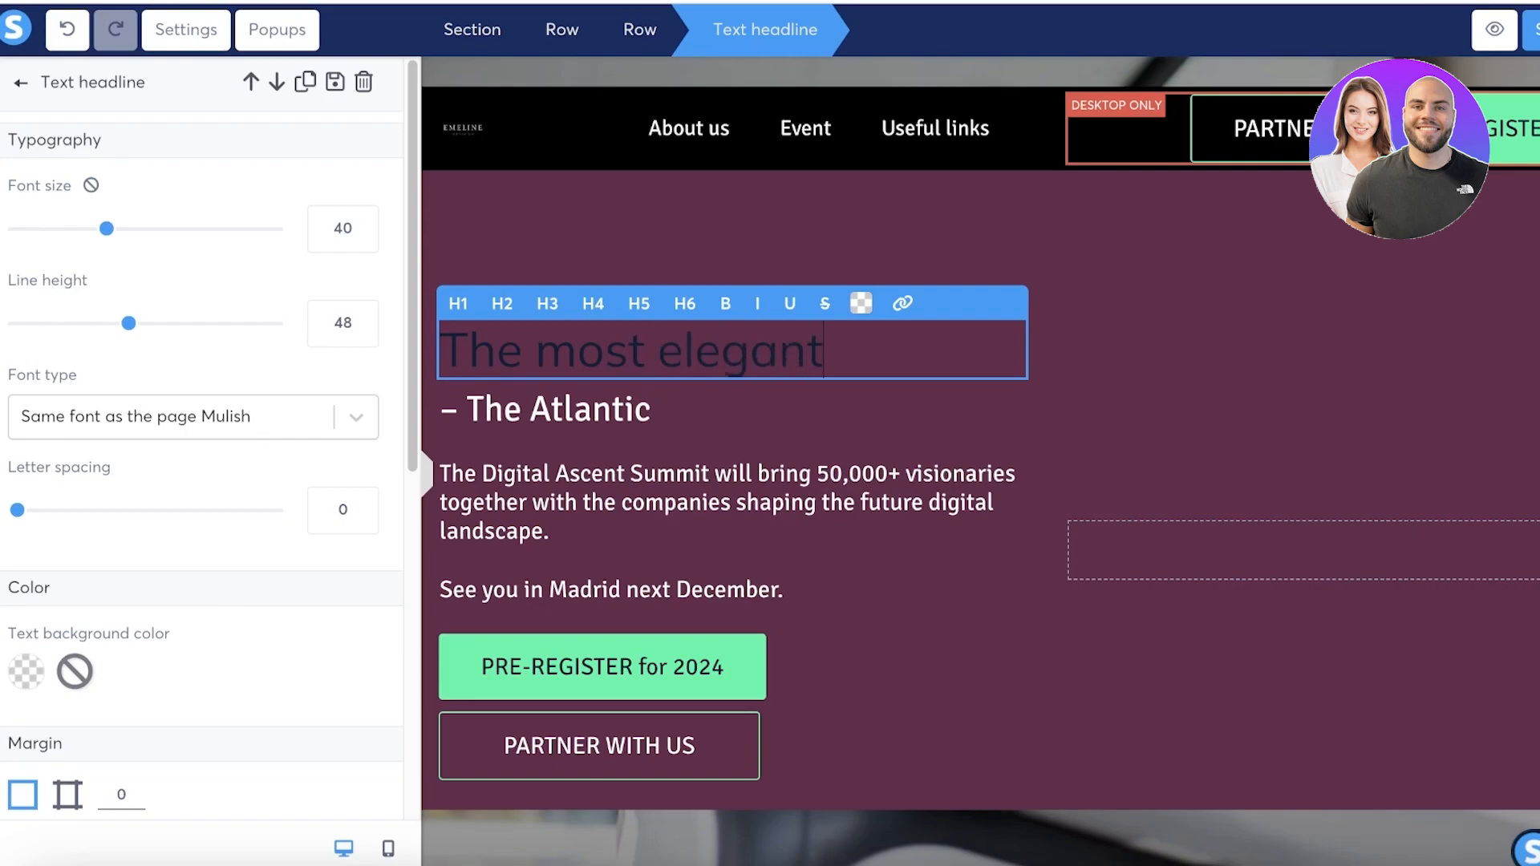
text(sweater for el)
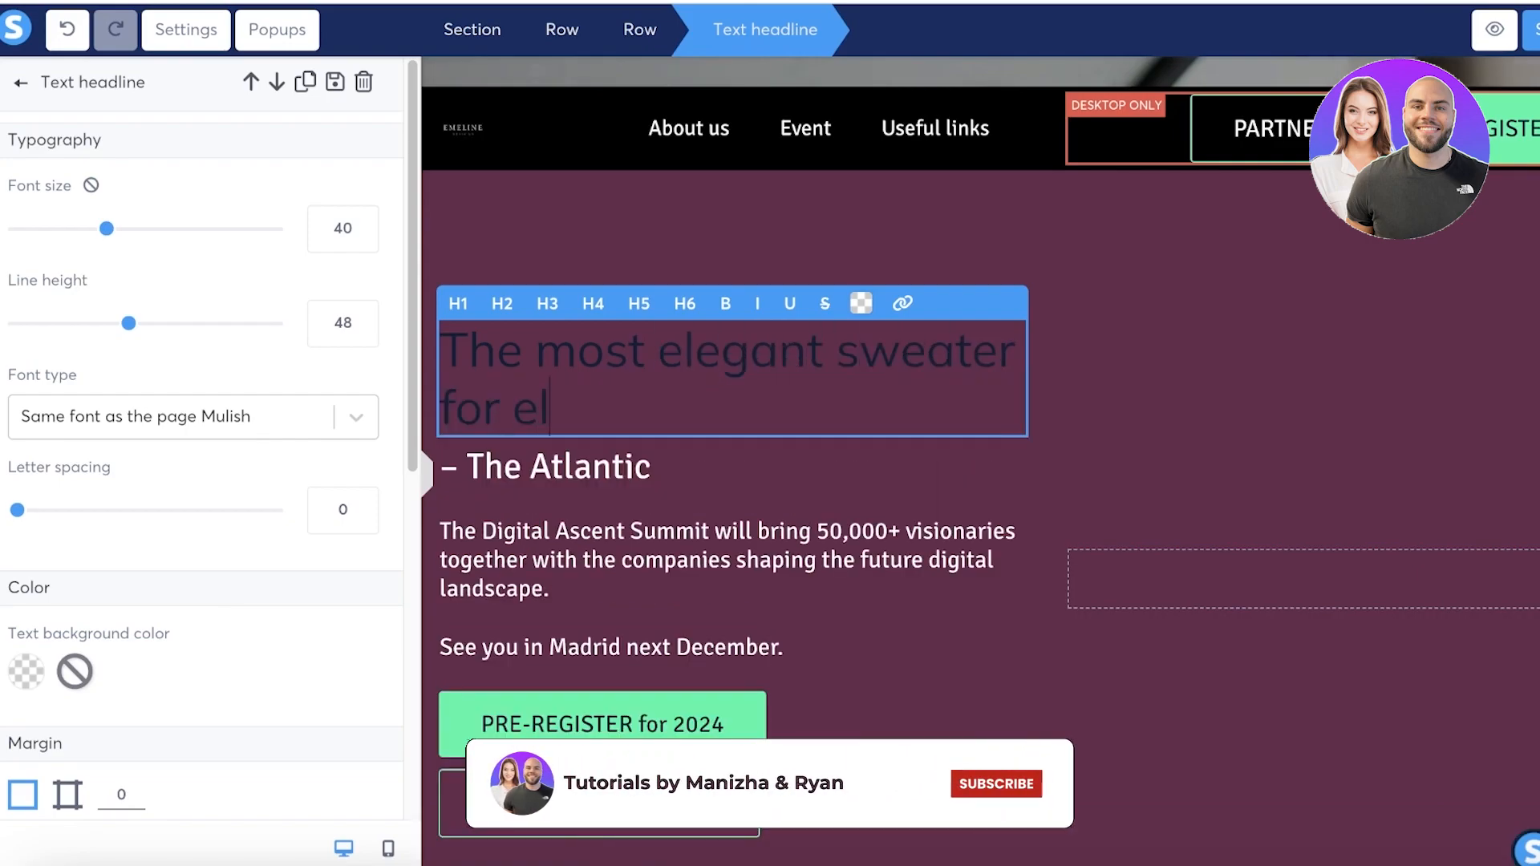
text(evated ladies)
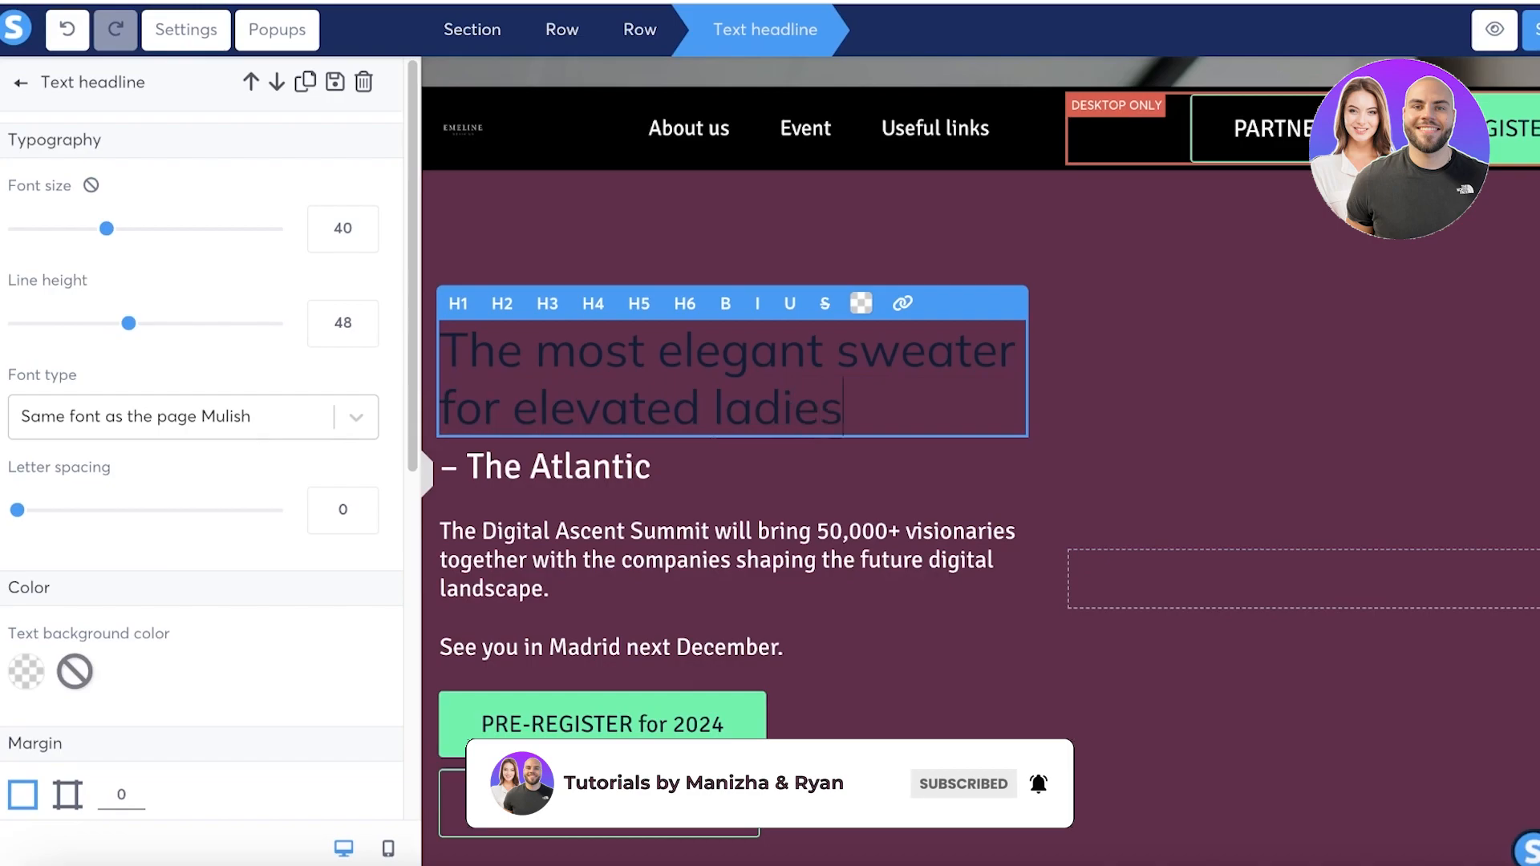
Step: Replace the Digital Ascent Summit paragraph with "Look stylish, chic and smart with the newest cashmere"
click(573, 539)
triple_click(574, 538)
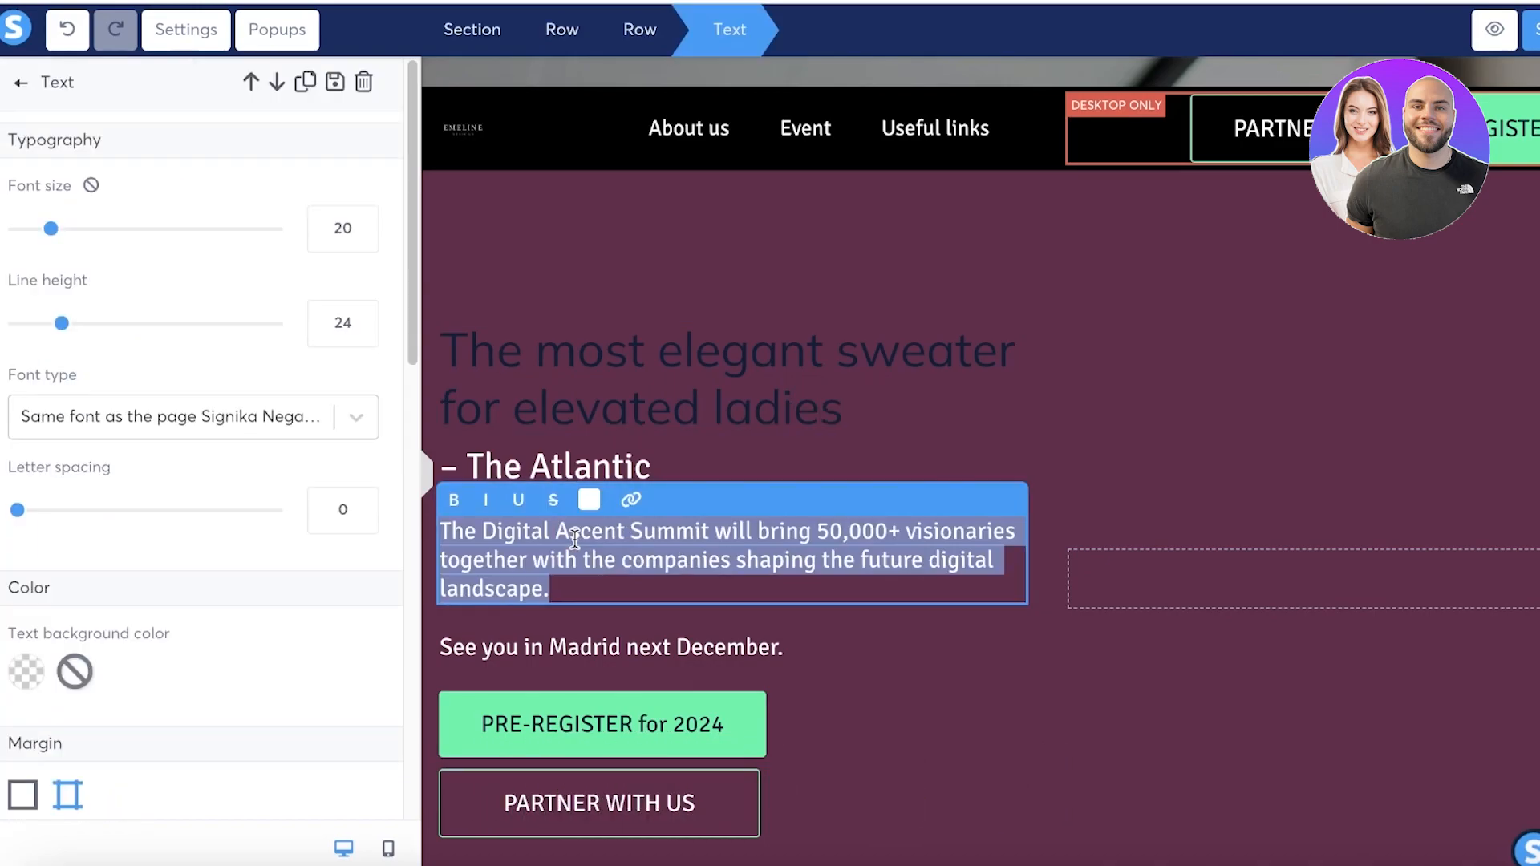
text(Look stylish, chic and smart wt)
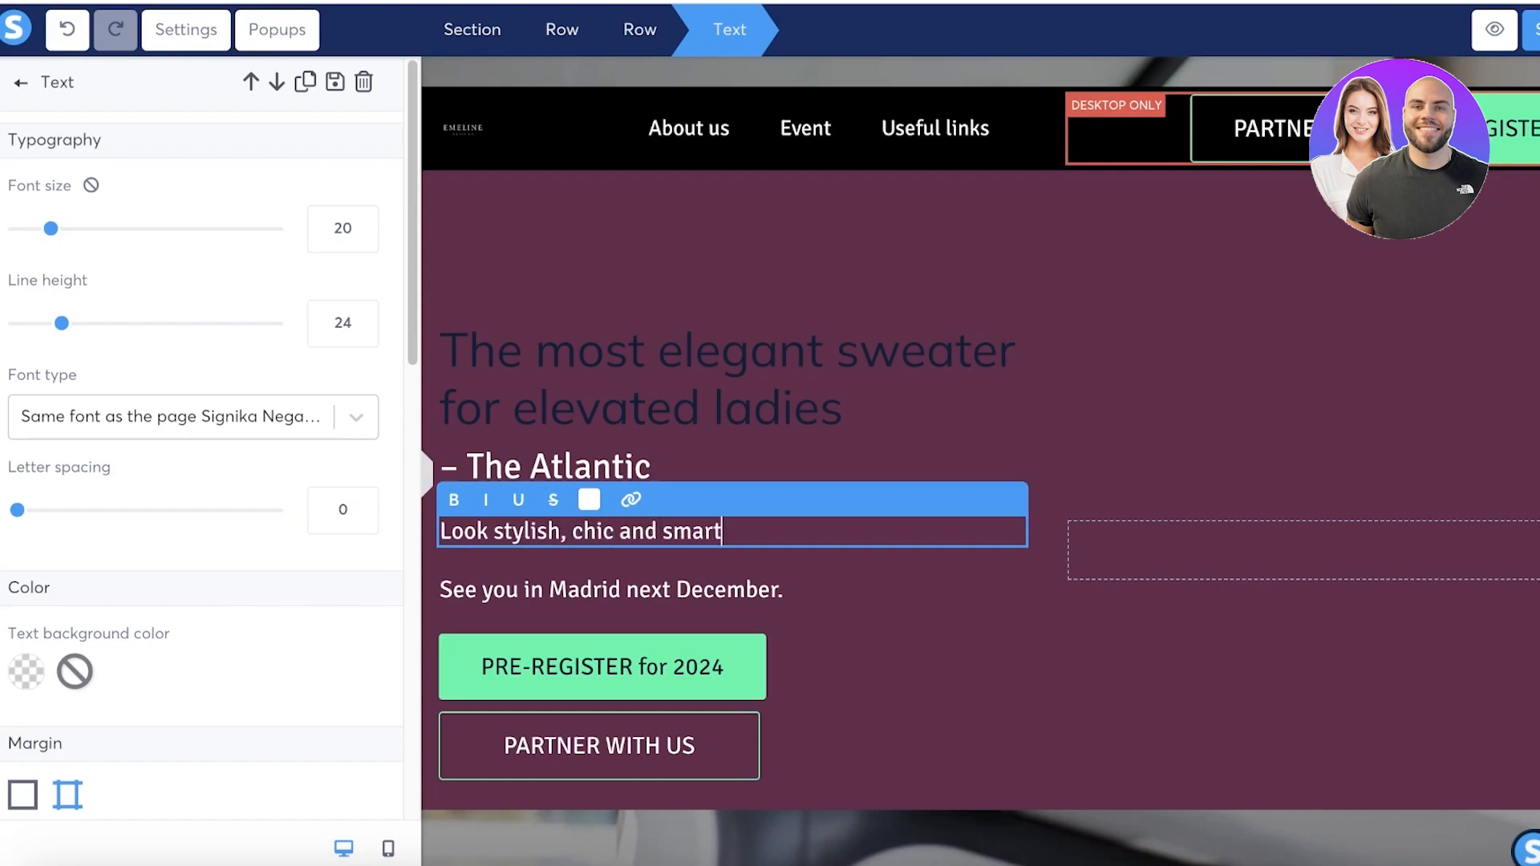
key(BackSpace)
text(ith the newest cashmere)
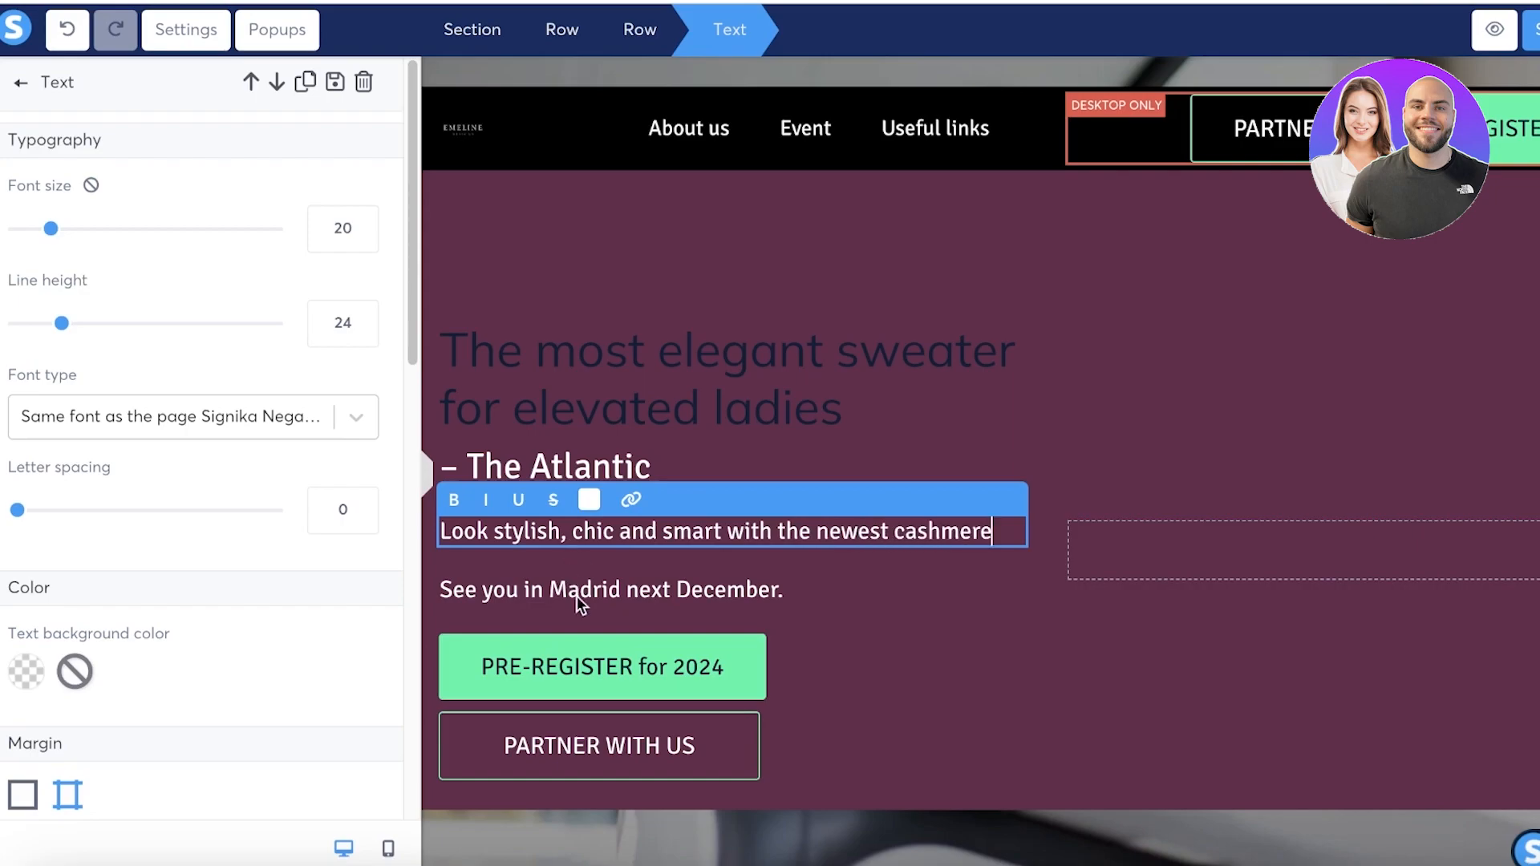
click(641, 643)
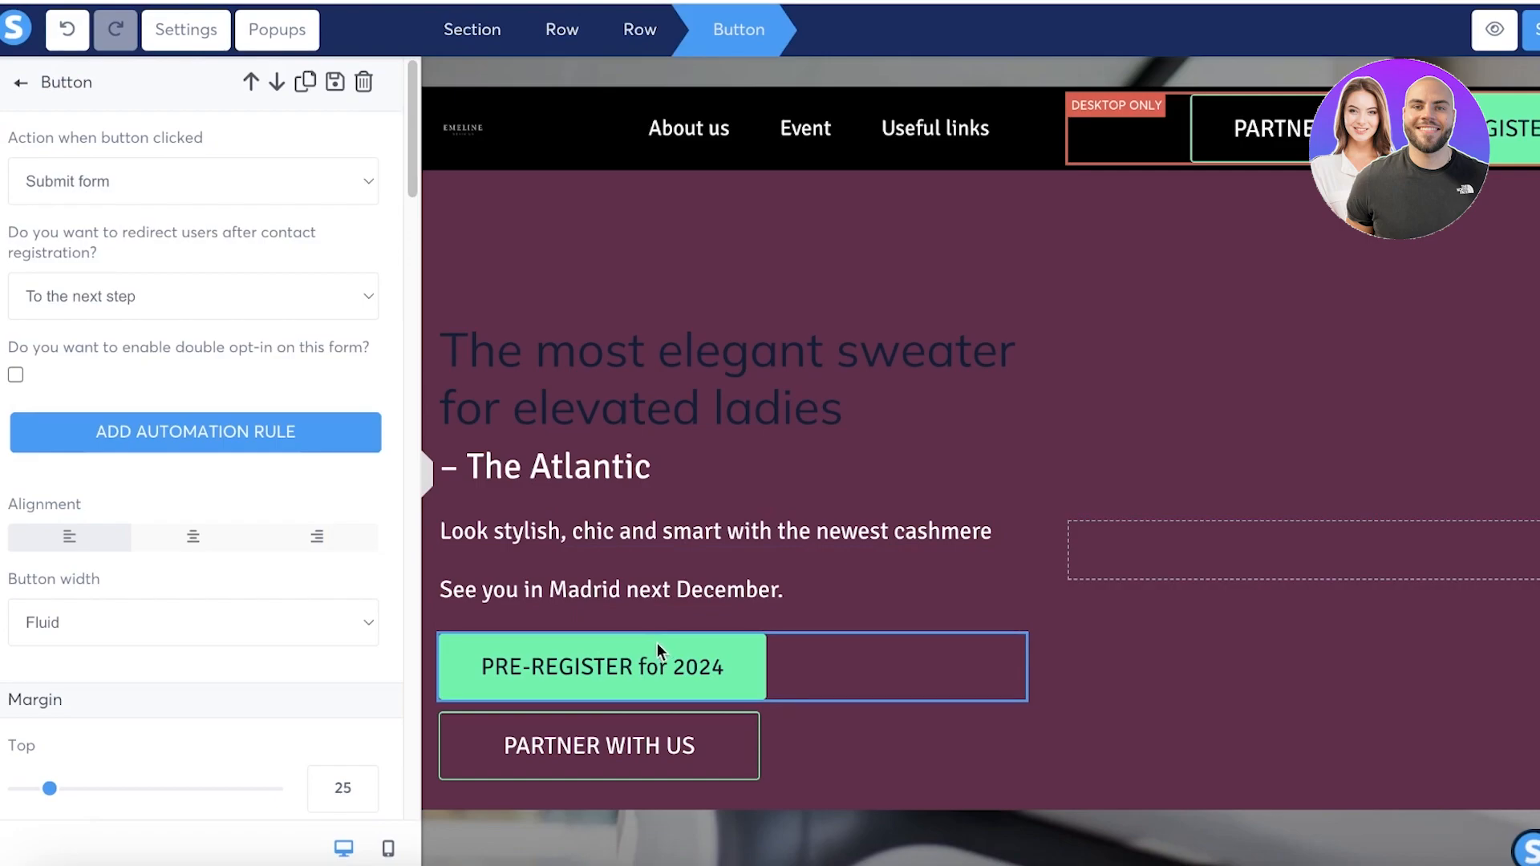
click(615, 666)
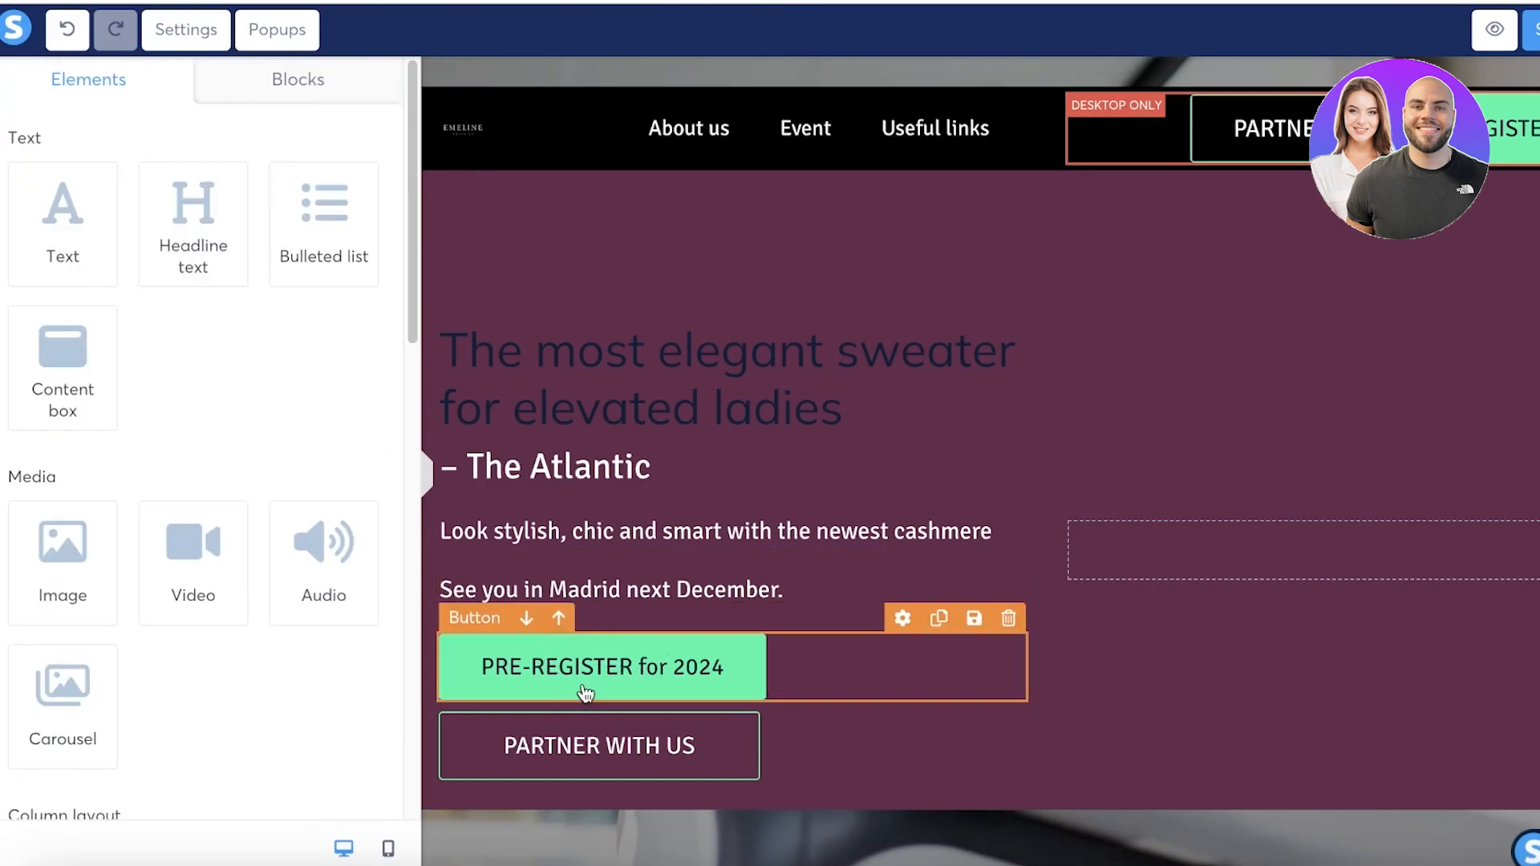
click(903, 618)
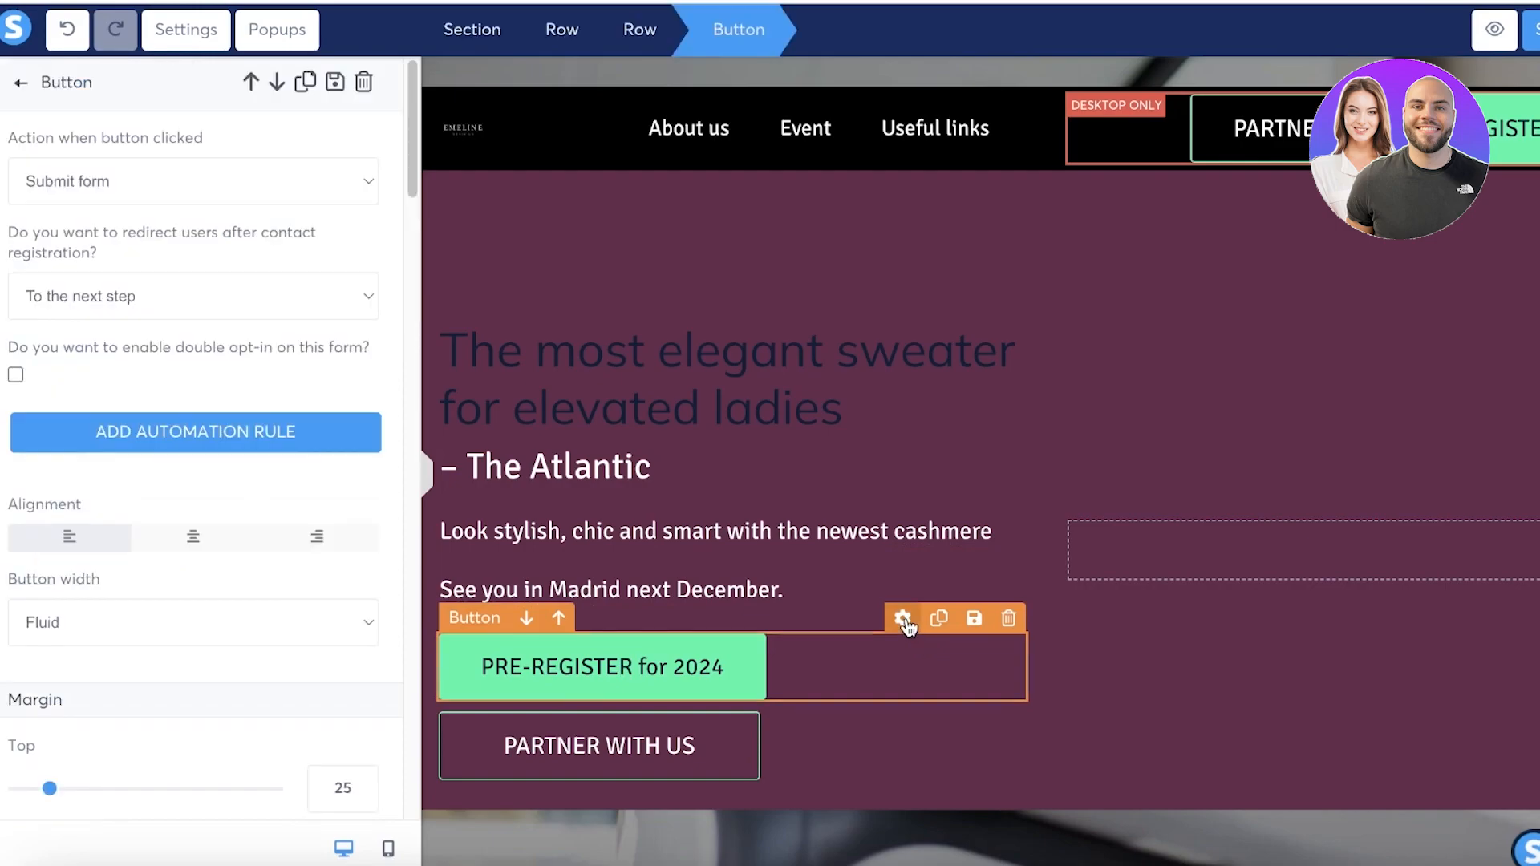
click(165, 189)
click(153, 237)
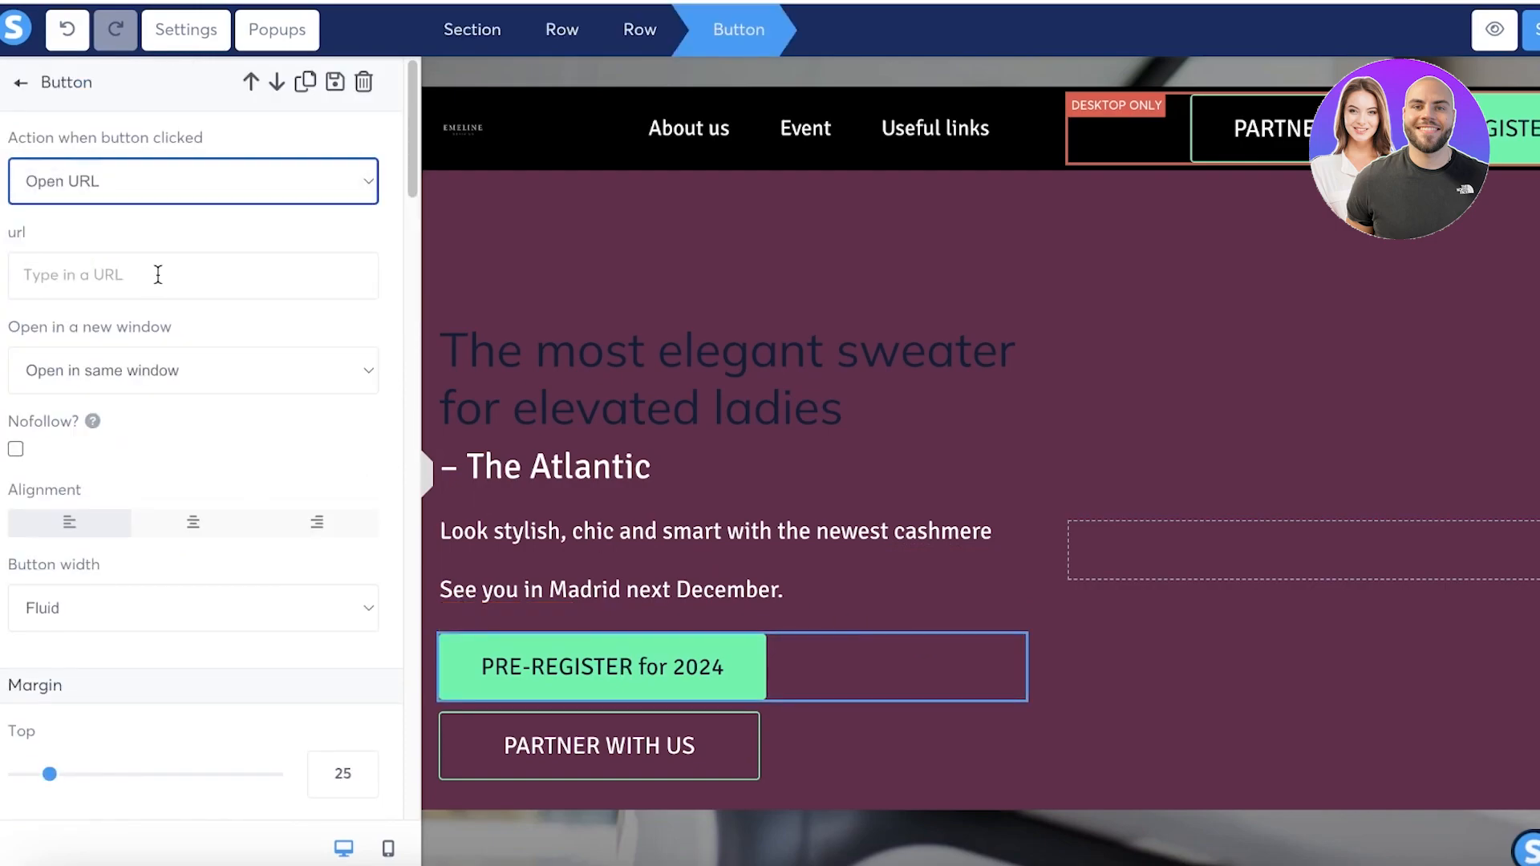
click(158, 274)
right_click(157, 279)
click(218, 454)
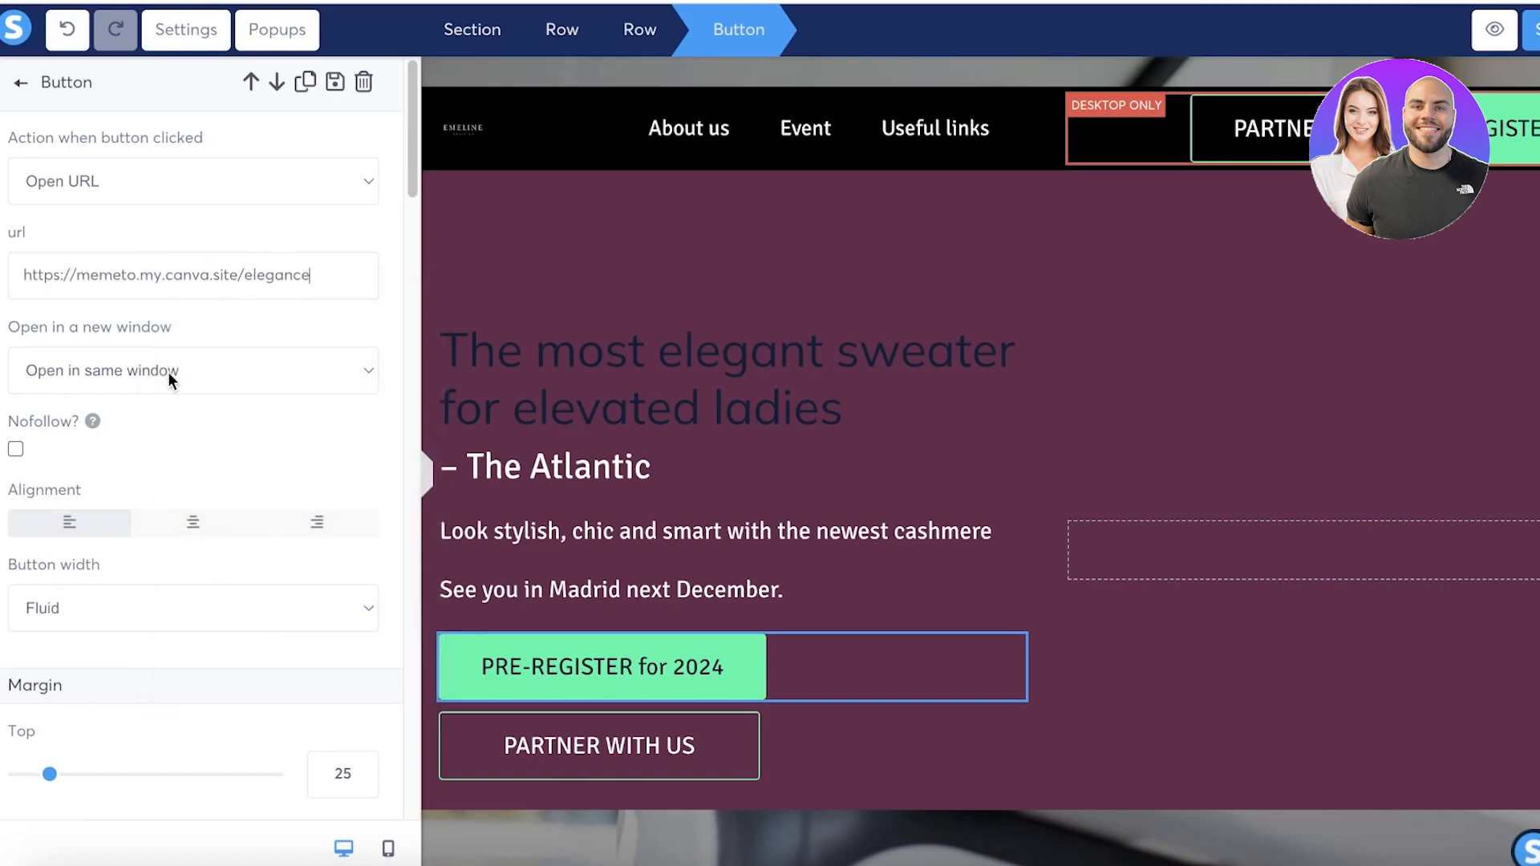
click(167, 372)
click(172, 396)
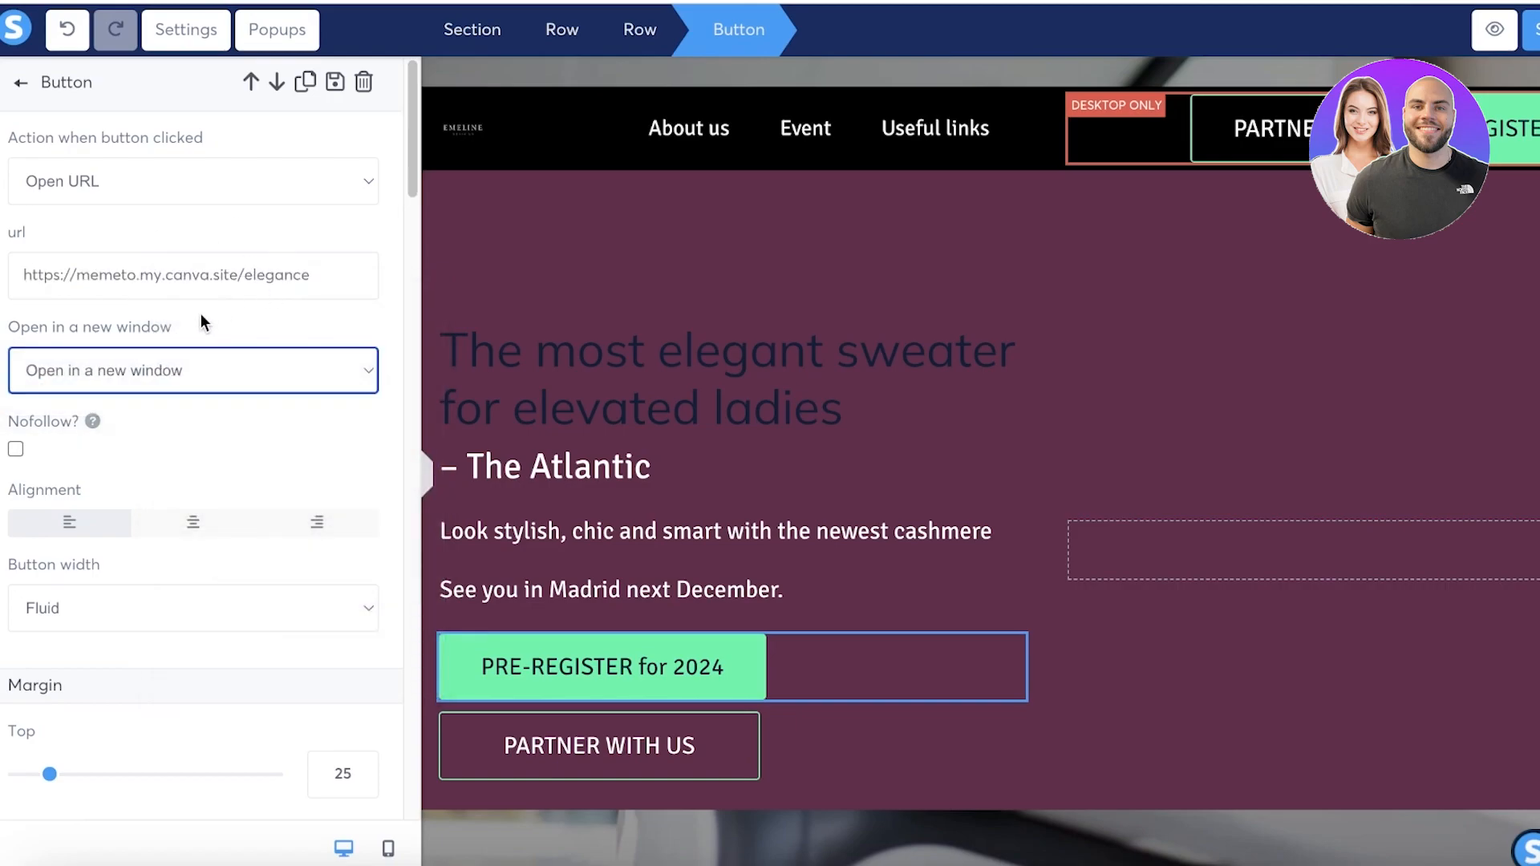
Step: Set the PRE-REGISTER for 2024 button's background color to the solid pale pink FFE3FA
scroll(204, 425, down, 10)
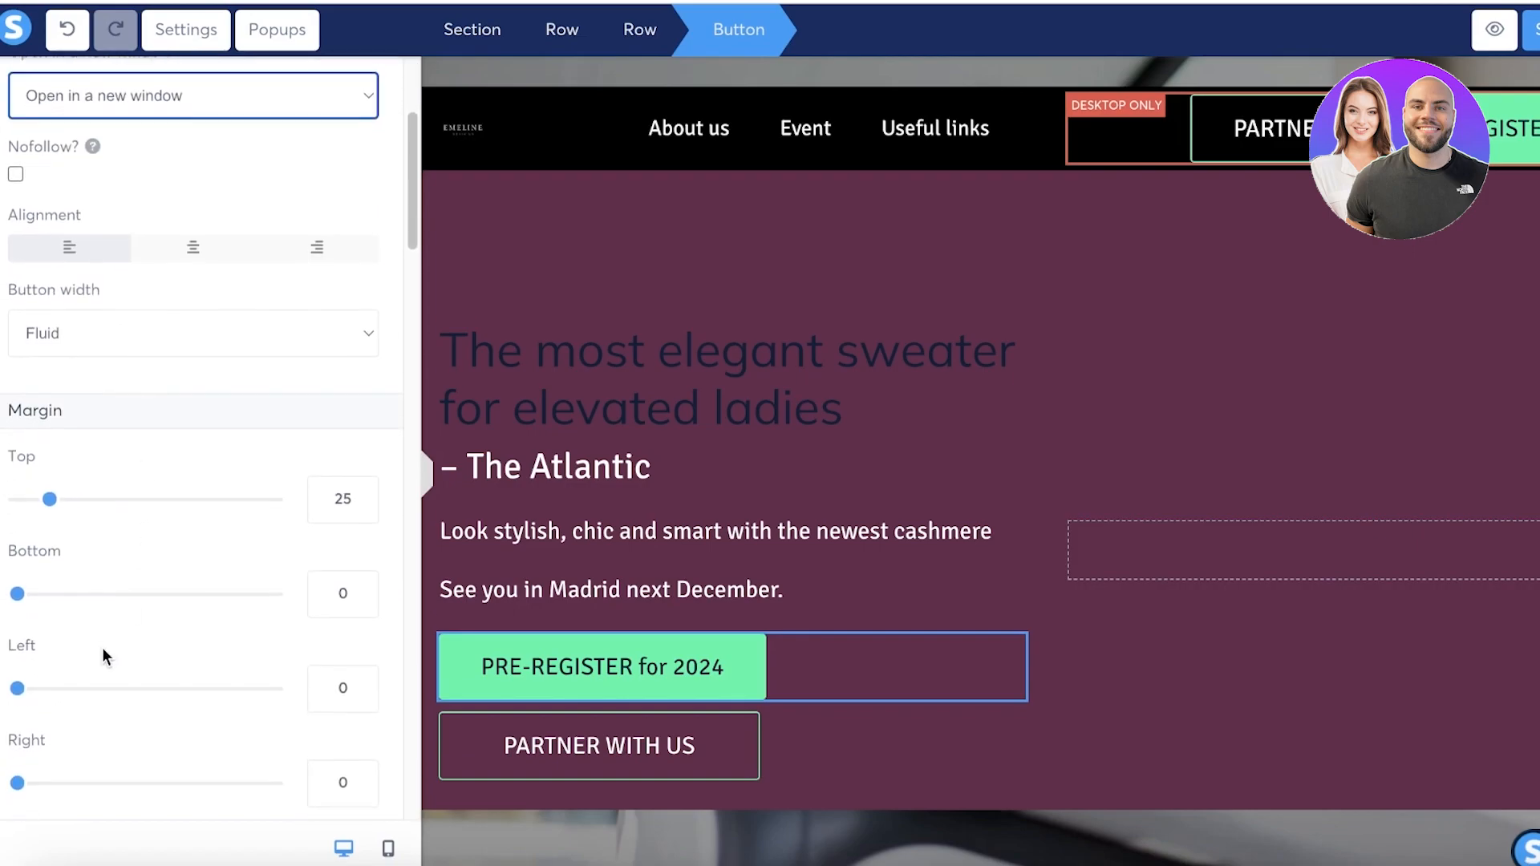
scroll(84, 705, down, 10)
scroll(50, 448, up, 5)
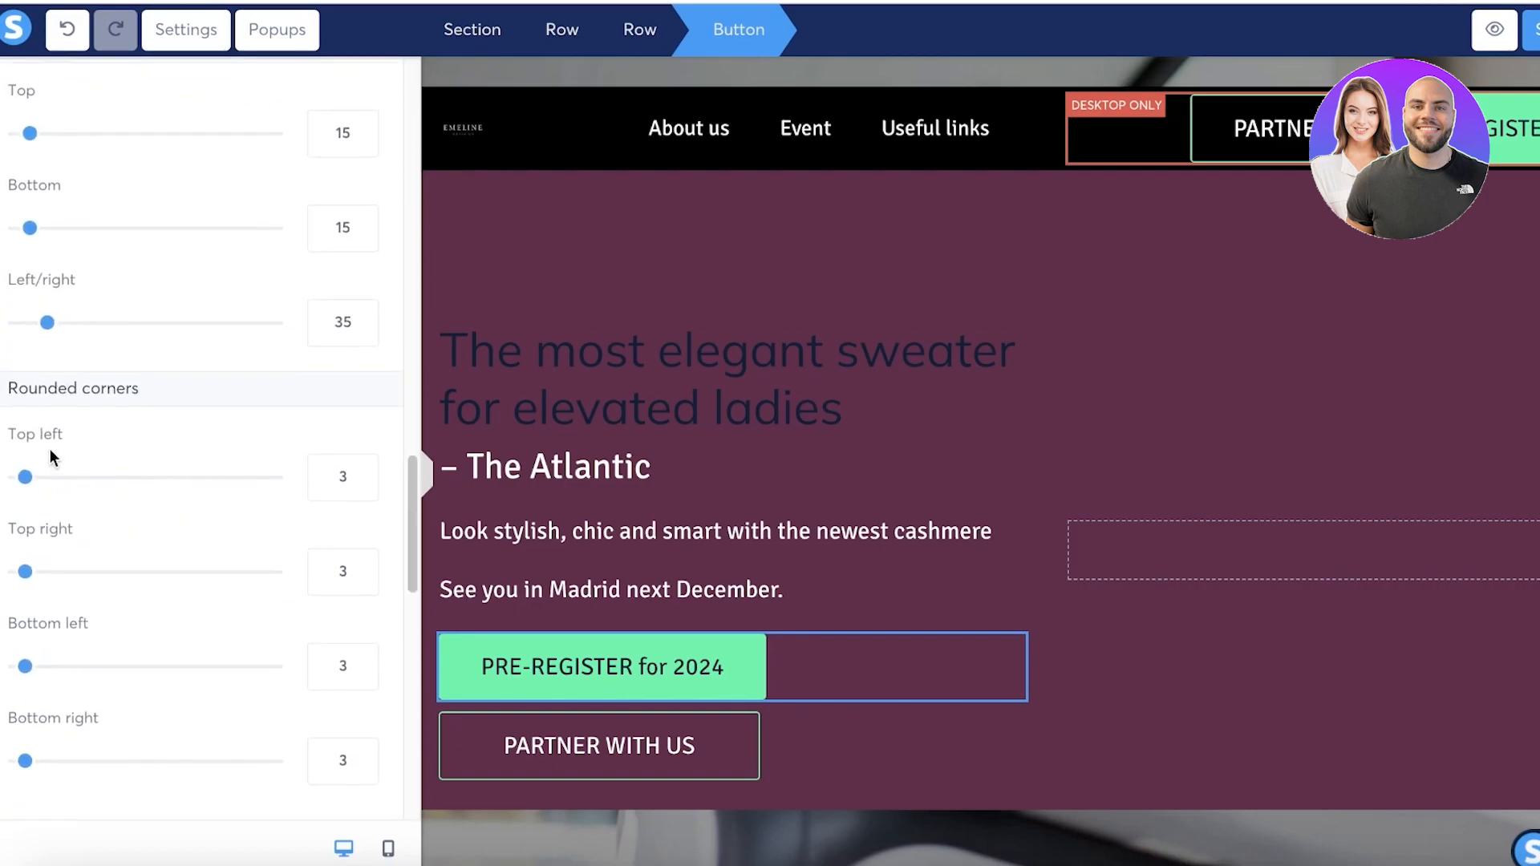
click(26, 231)
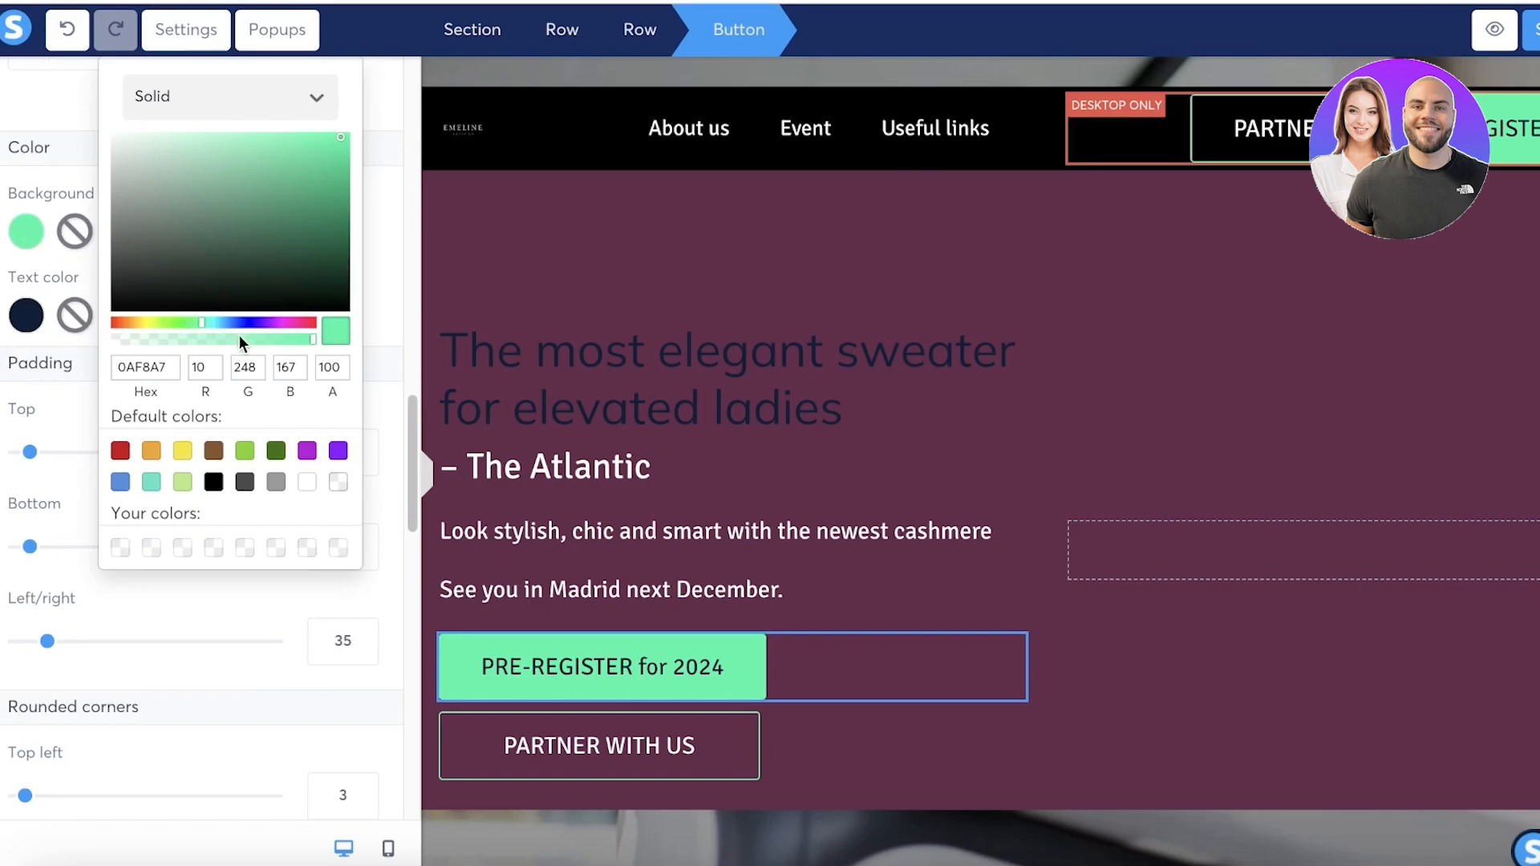
click(287, 321)
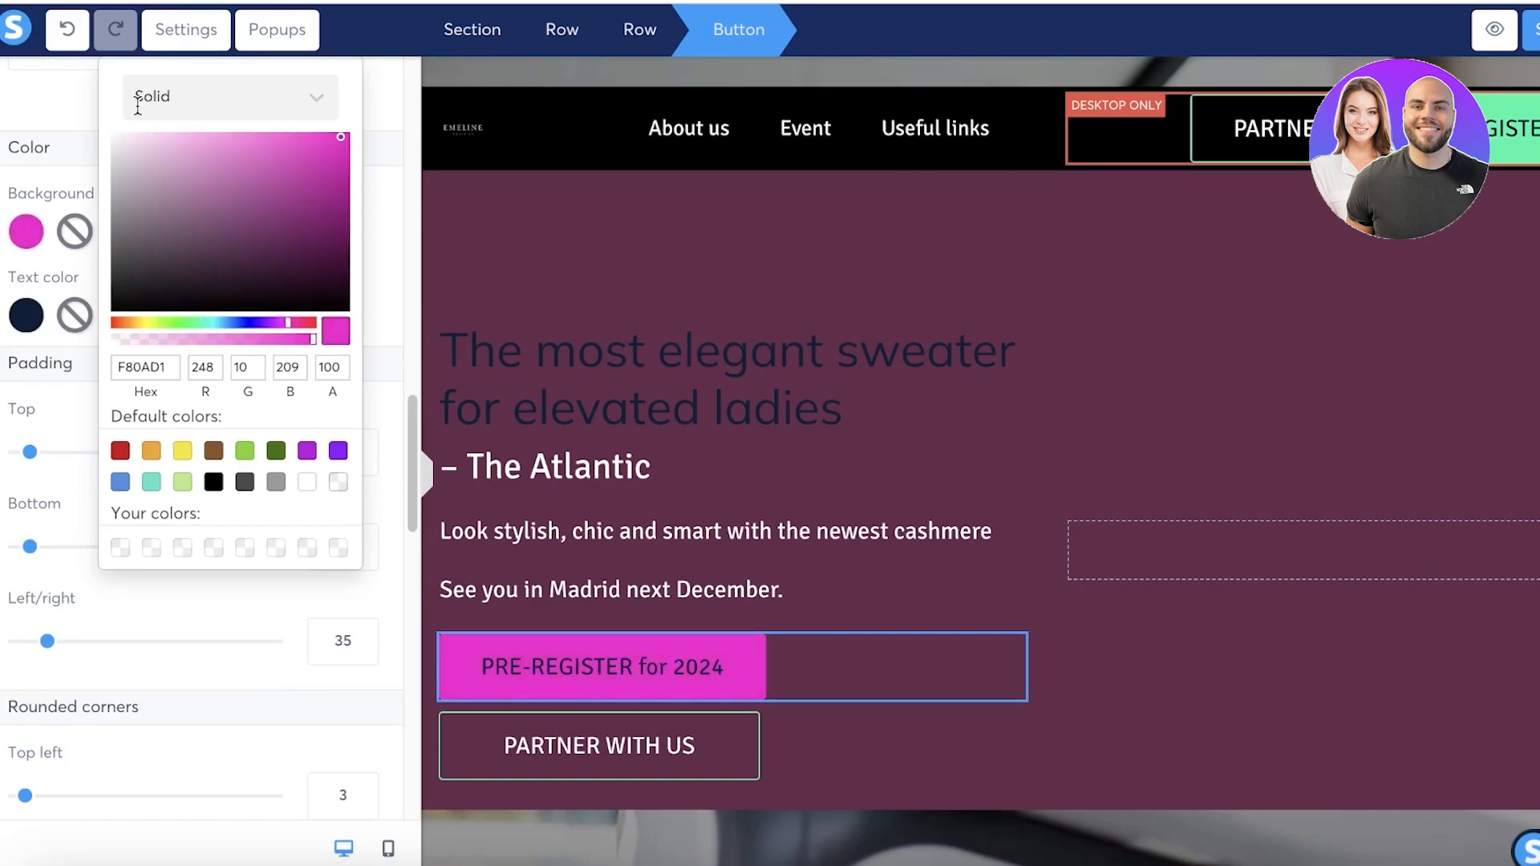
click(137, 133)
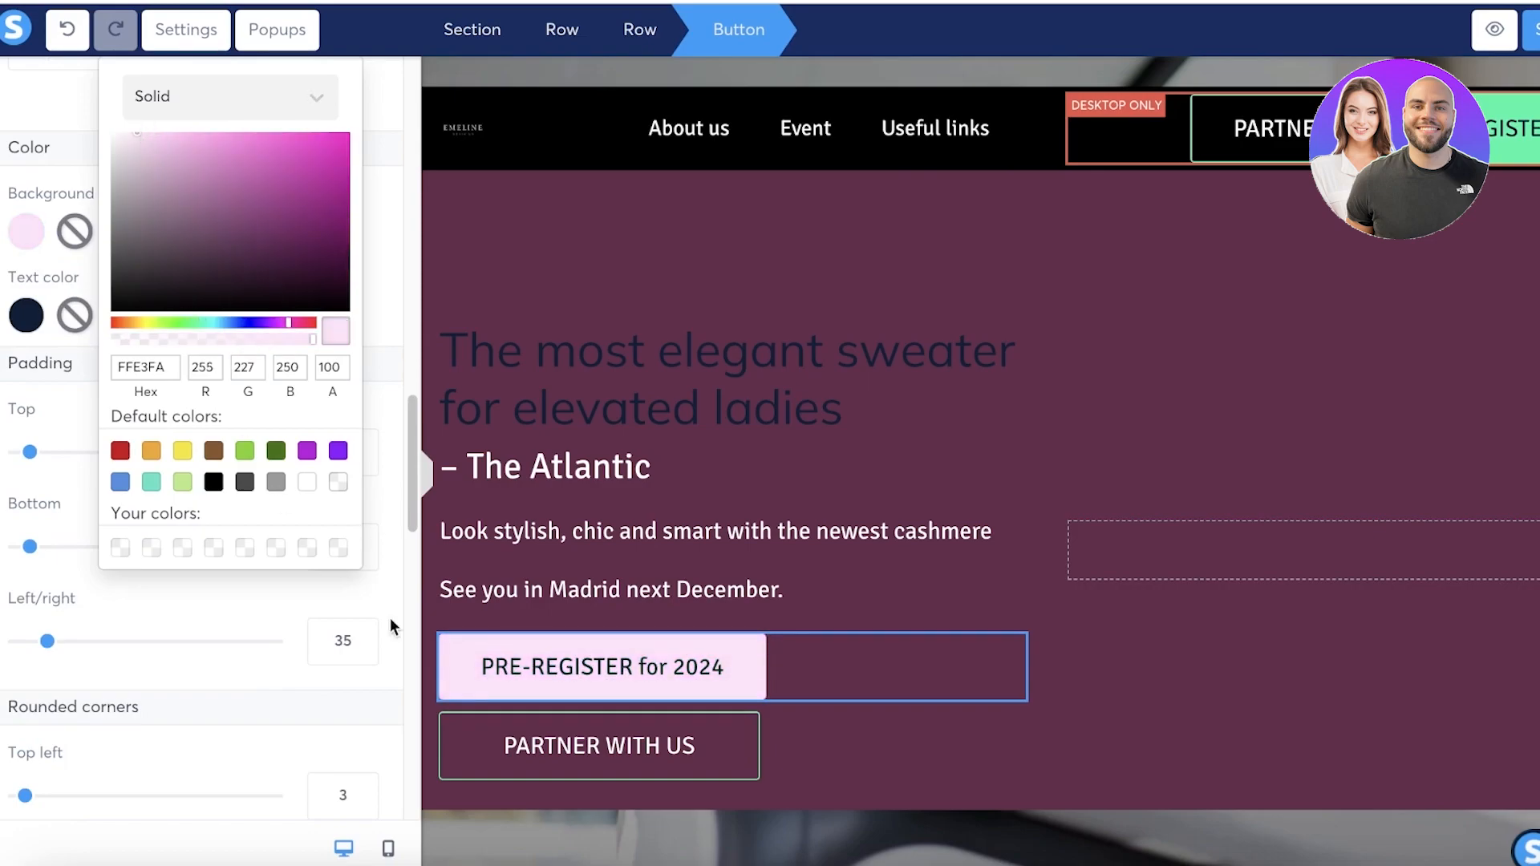
click(61, 451)
scroll(92, 401, down, 10)
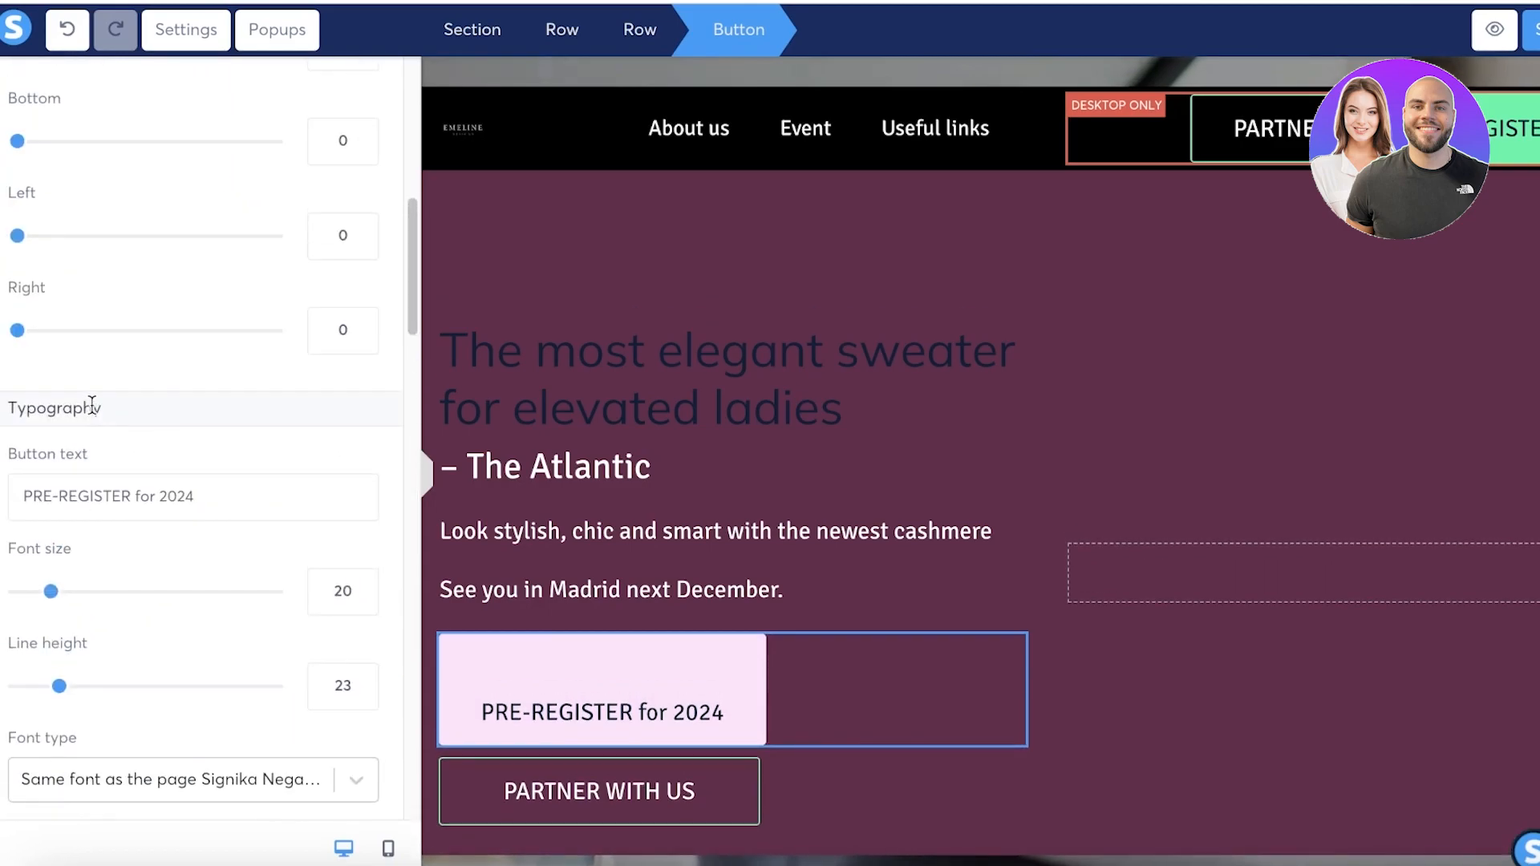
scroll(93, 403, down, 14)
click(39, 325)
drag(40, 325, 31, 320)
scroll(128, 296, up, 12)
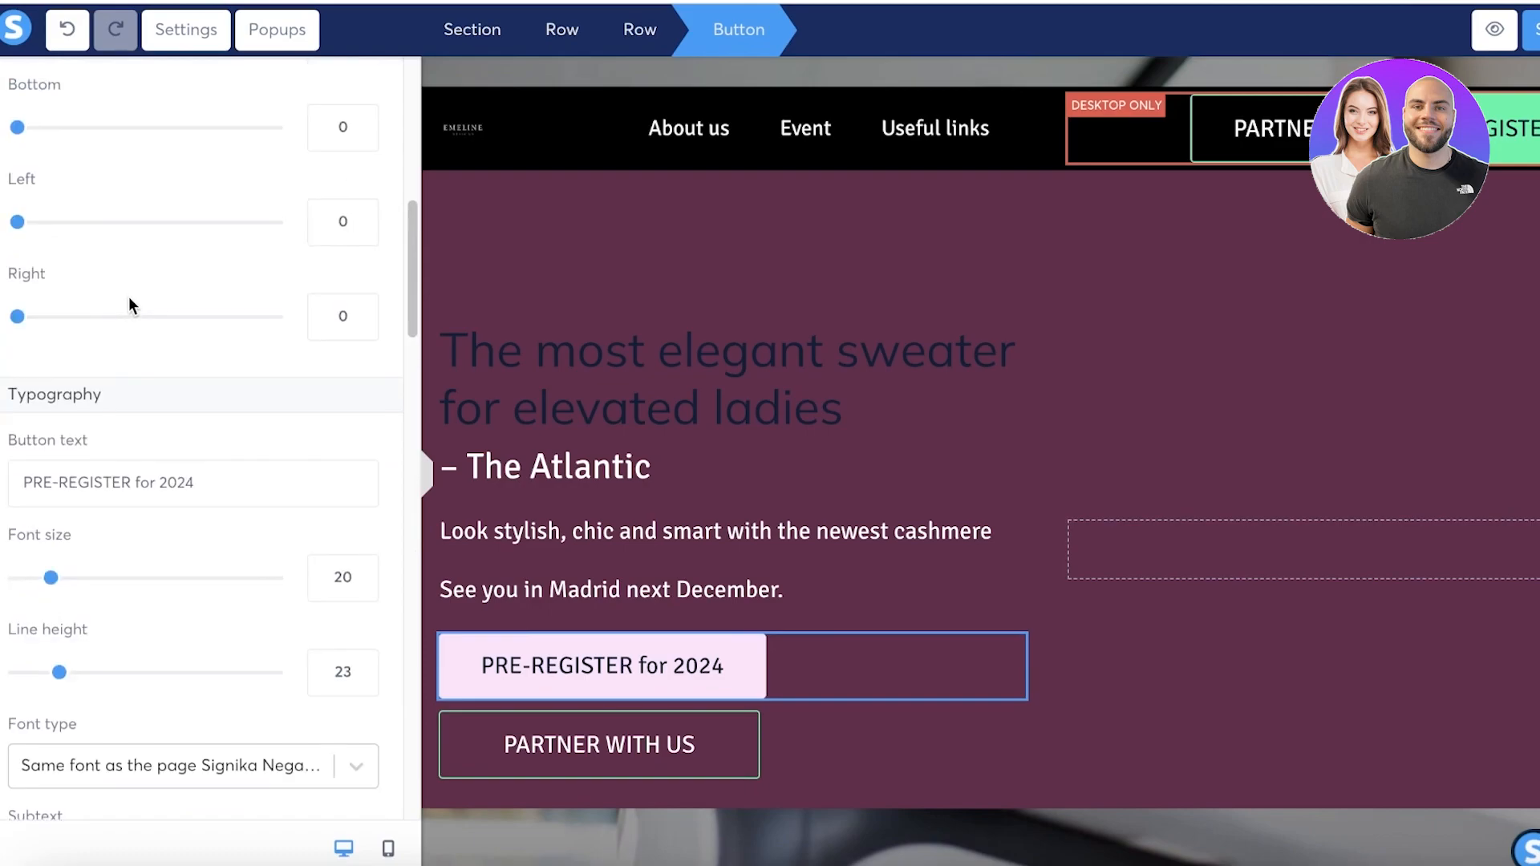
scroll(128, 296, up, 10)
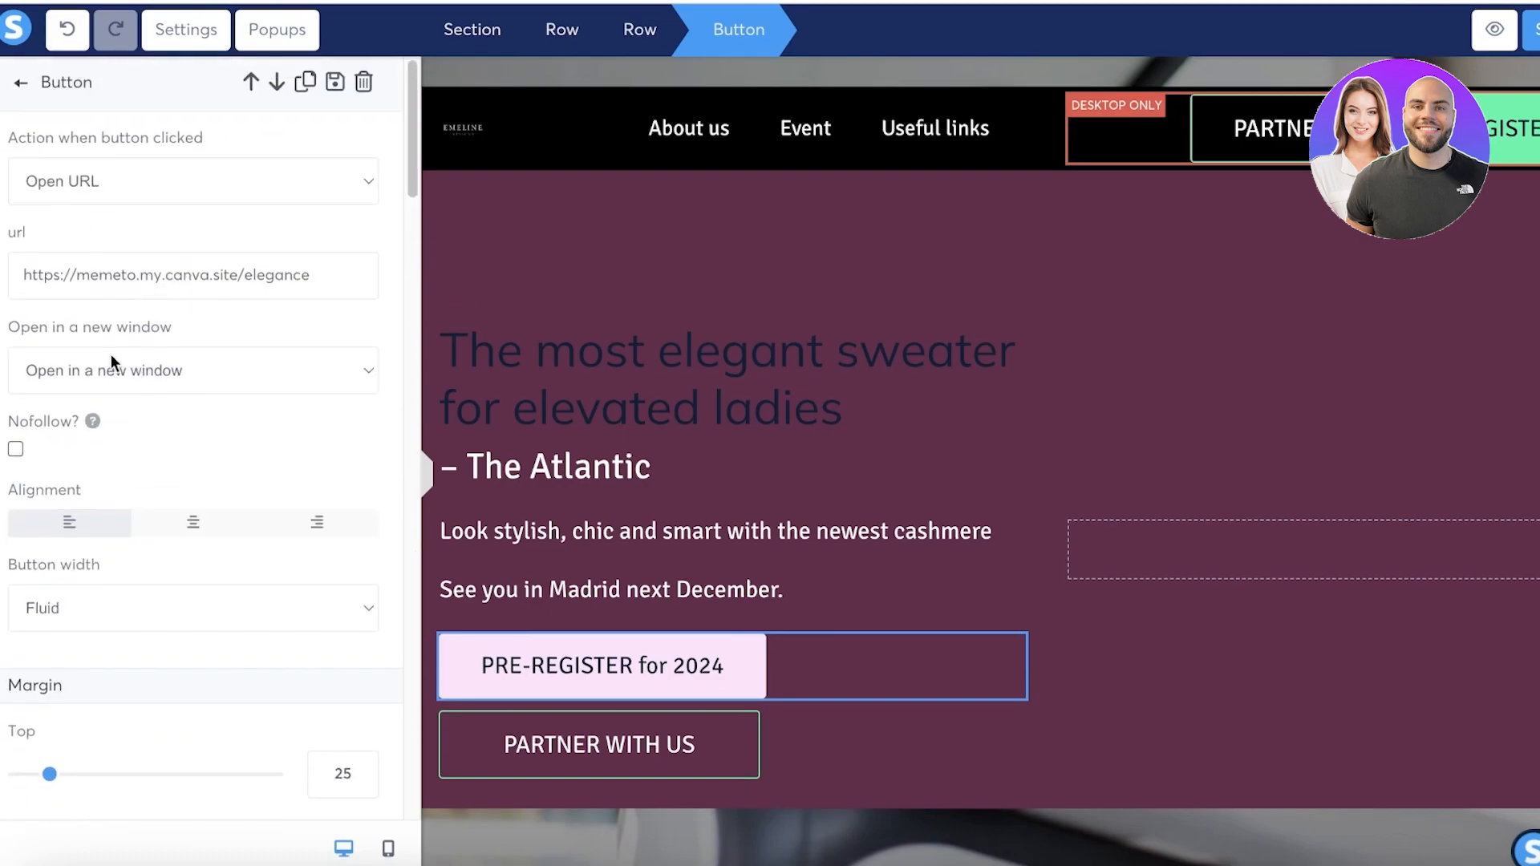
Step: Change the text of the PRE-REGISTER for 2024 hero button to "Shop Now"
click(571, 670)
click(571, 670)
scroll(133, 354, down, 5)
scroll(126, 405, down, 10)
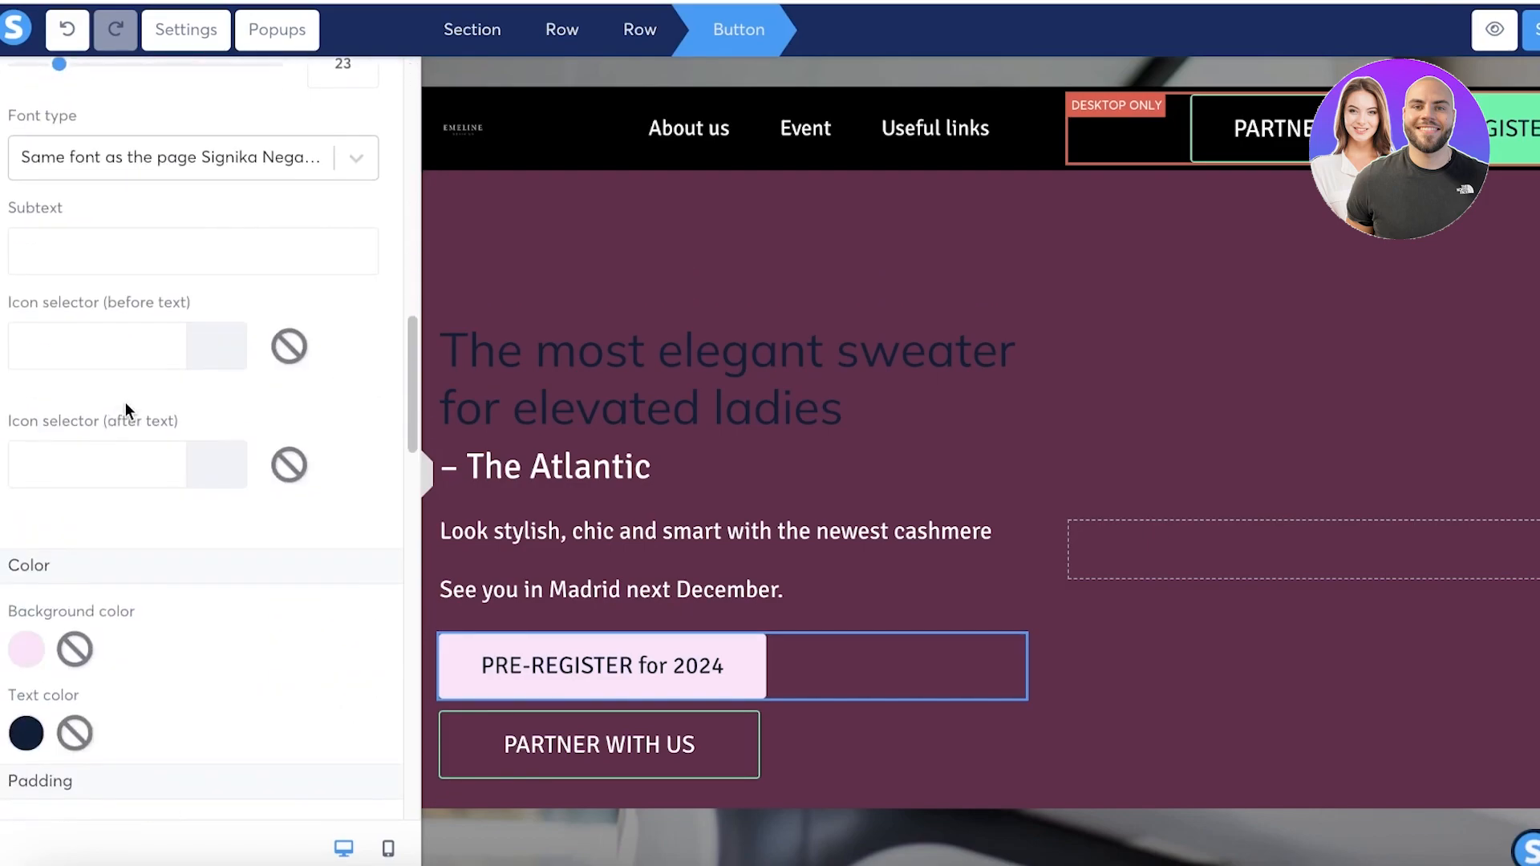
scroll(125, 405, up, 6)
double_click(101, 241)
triple_click(101, 242)
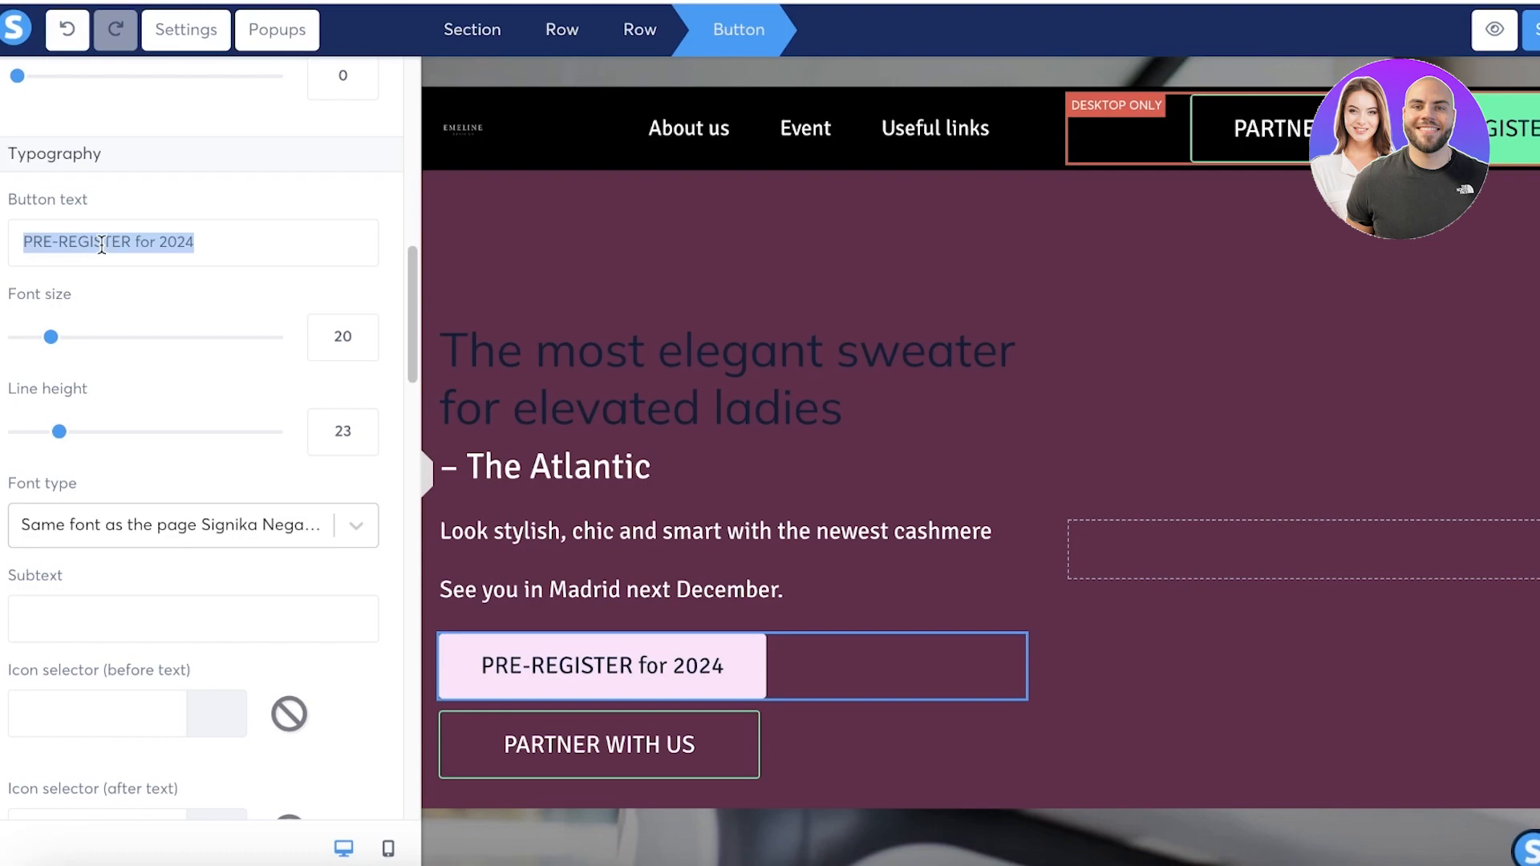
text(A)
key(BackSpace)
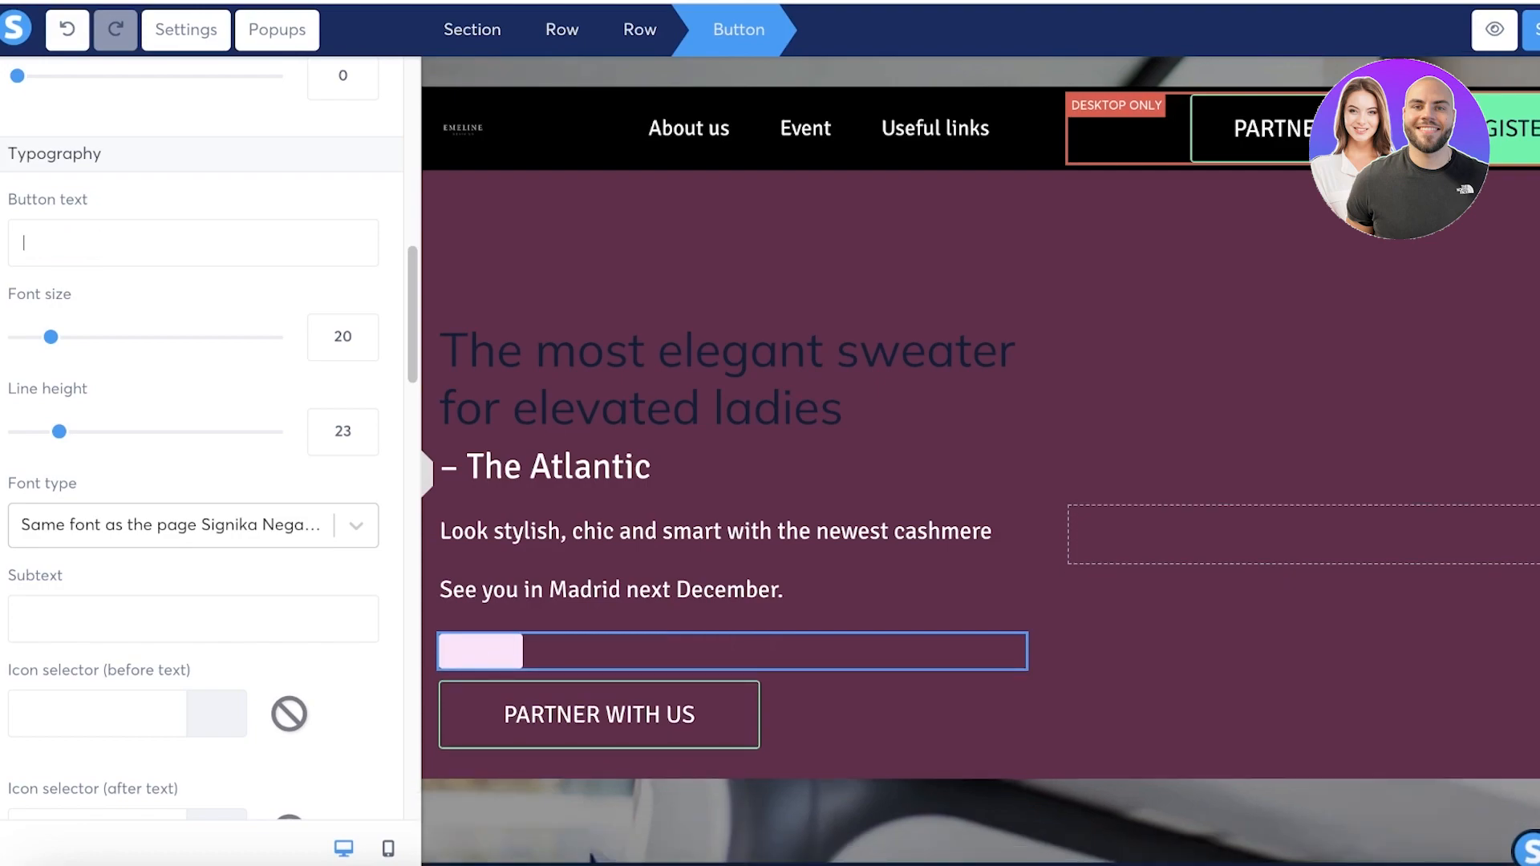
text(Shop N)
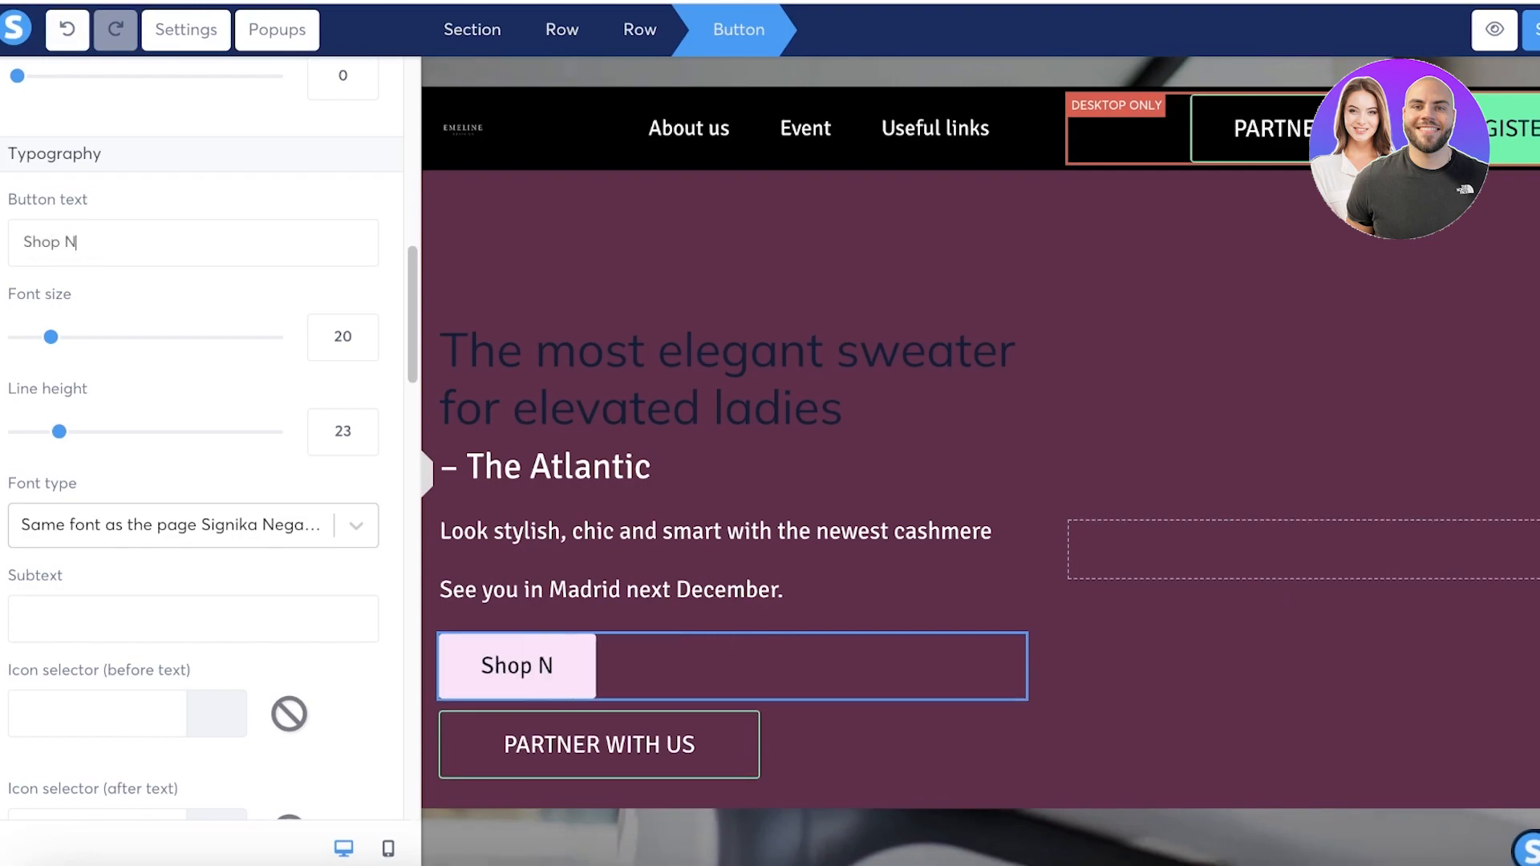
text(ow)
scroll(120, 587, down, 1)
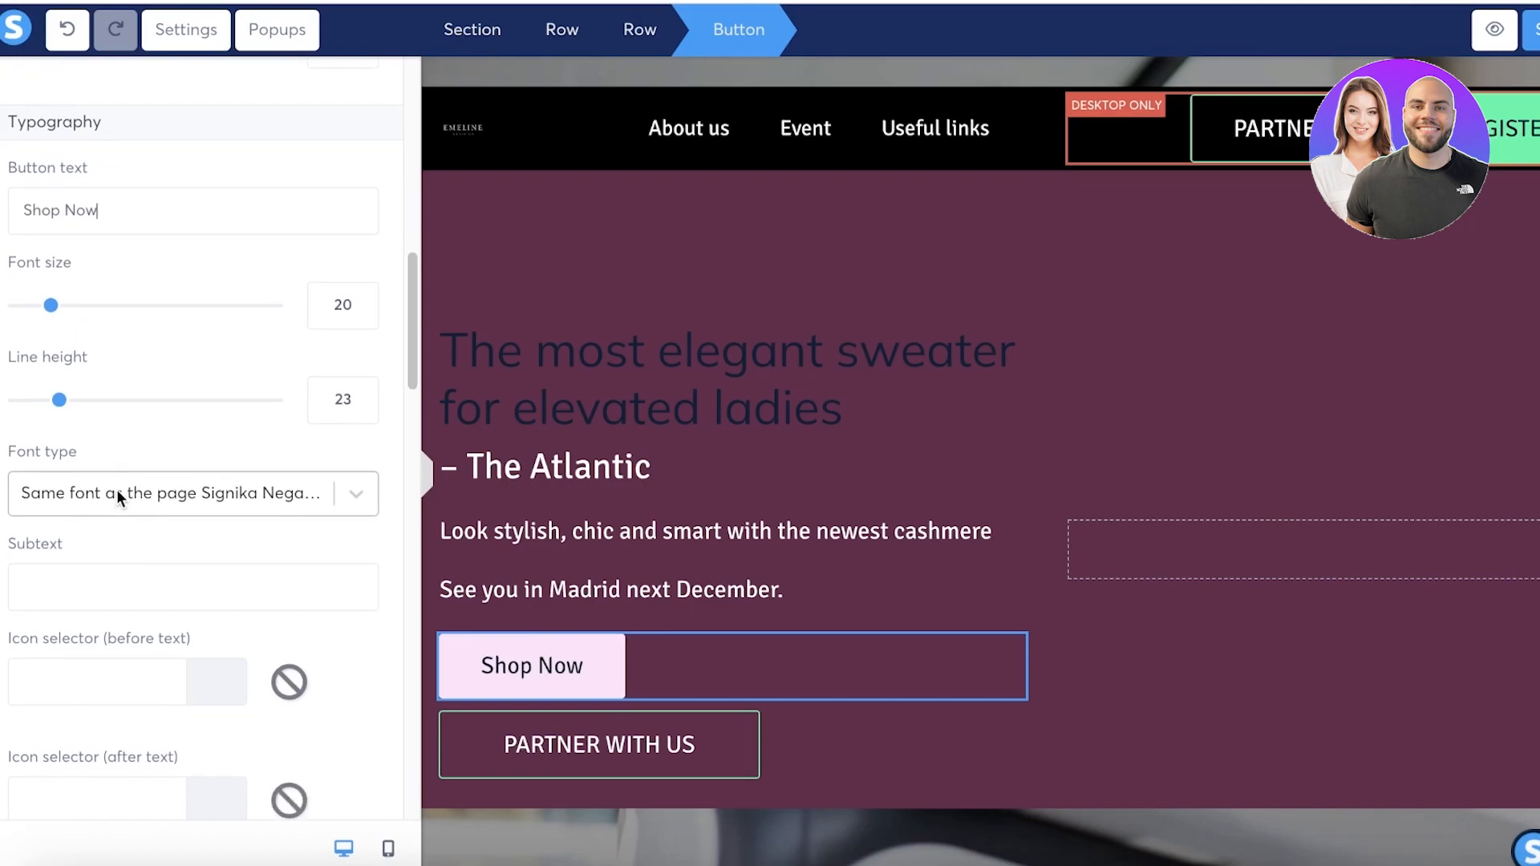
scroll(125, 502, down, 10)
Step: Delete the PARTNER WITH US button below the Shop Now button in the hero section
click(644, 757)
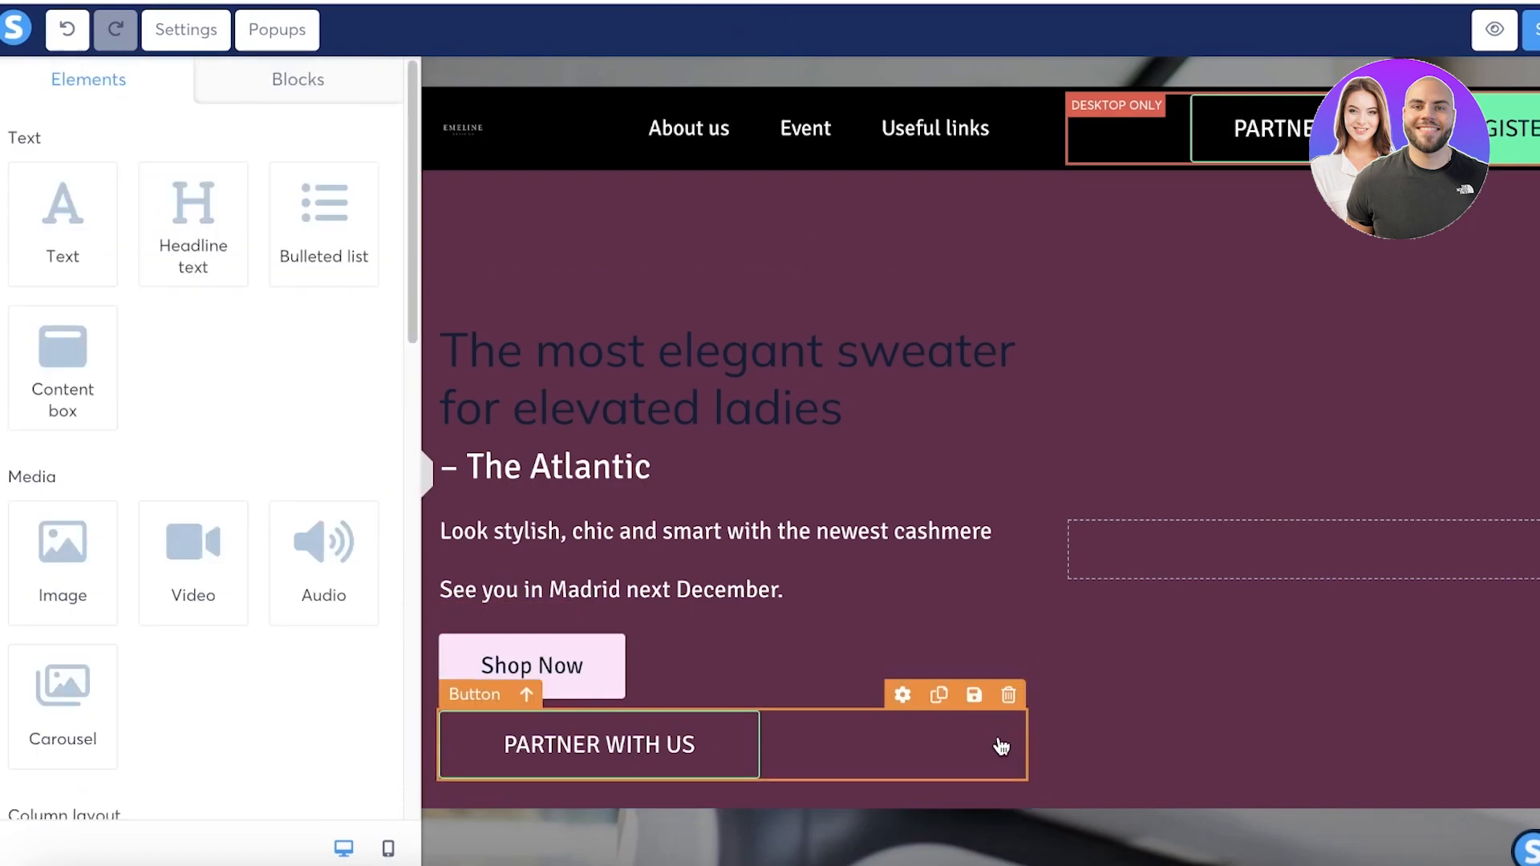
click(1008, 695)
click(1042, 126)
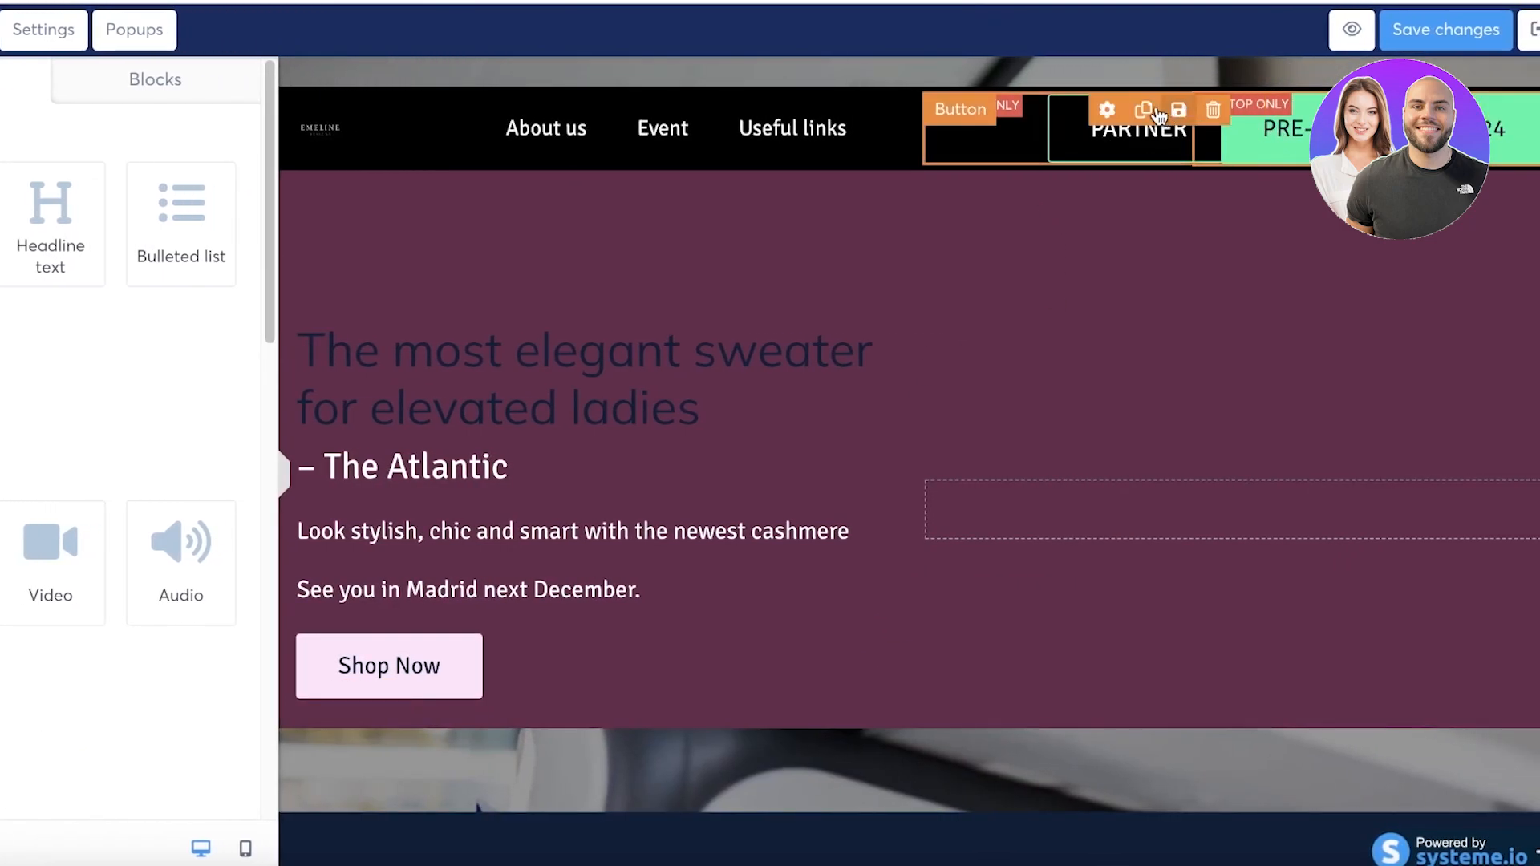
Step: Delete the PARTNER and PRE-REGISTER buttons from the page header
click(1213, 109)
click(898, 124)
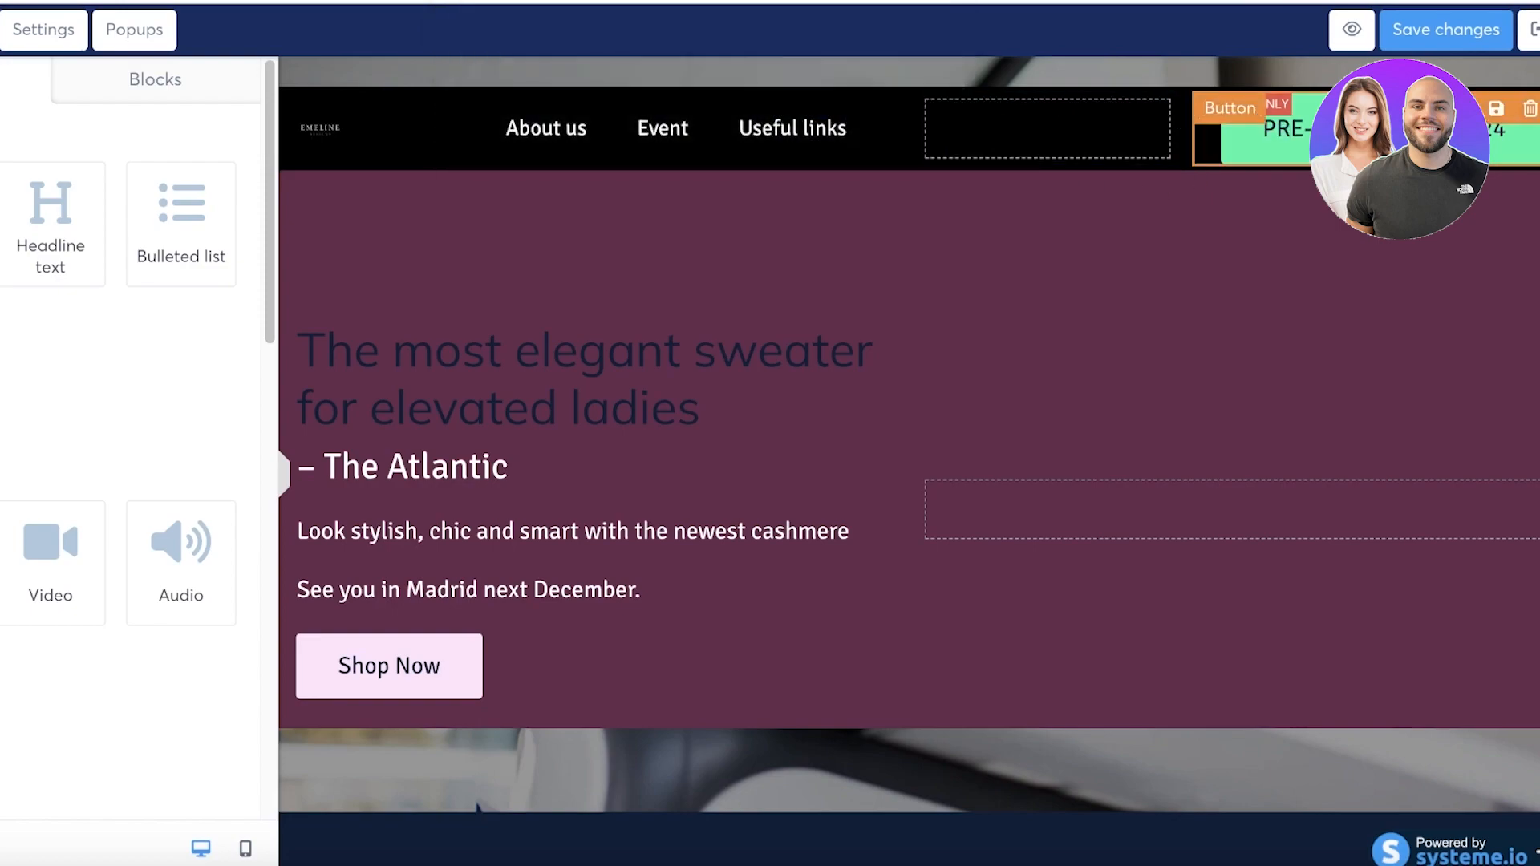
click(1530, 108)
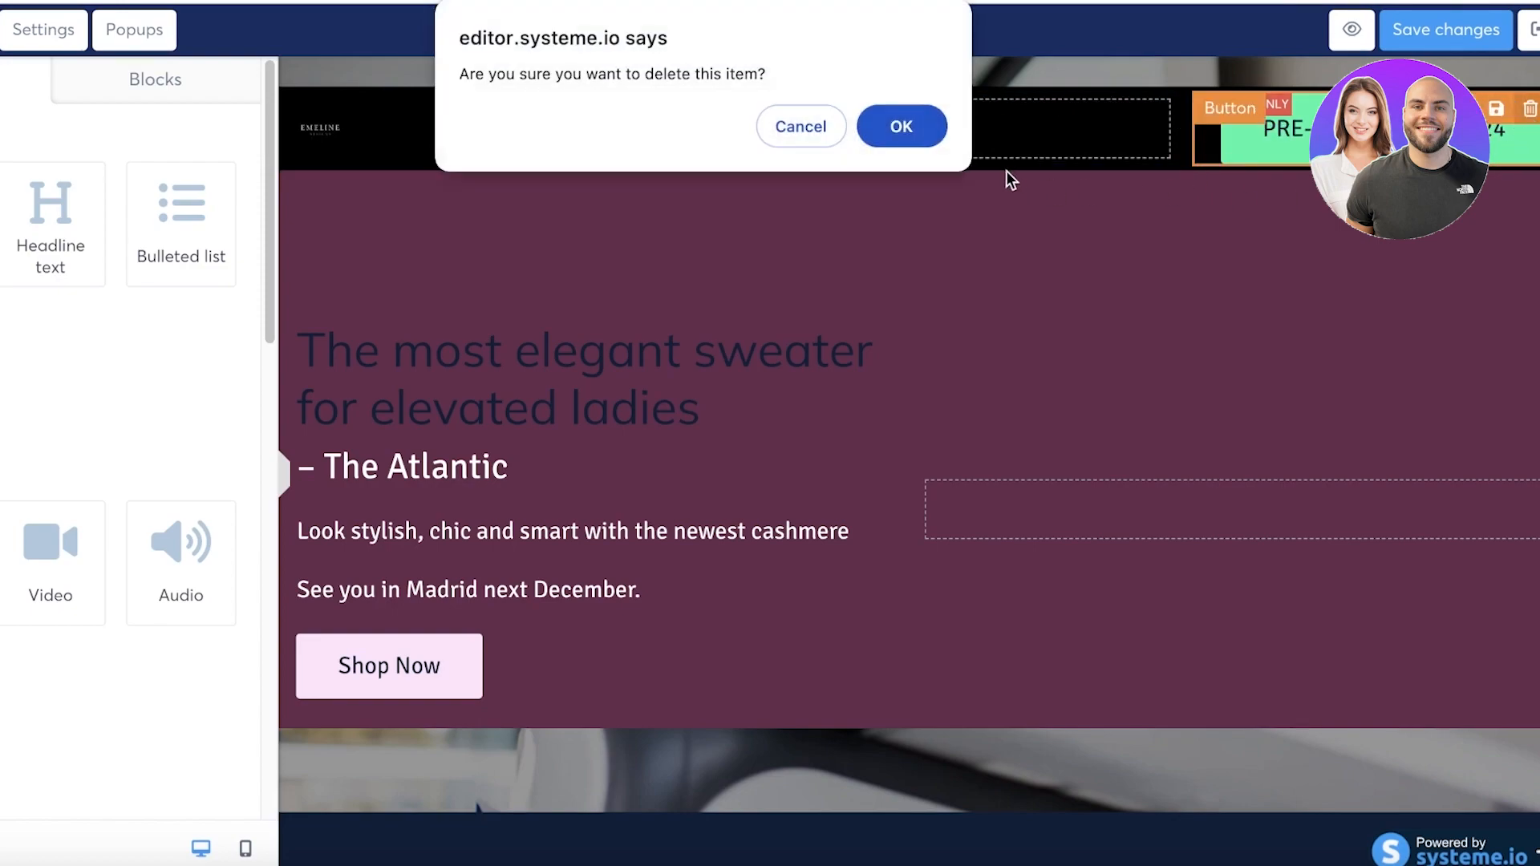
click(922, 135)
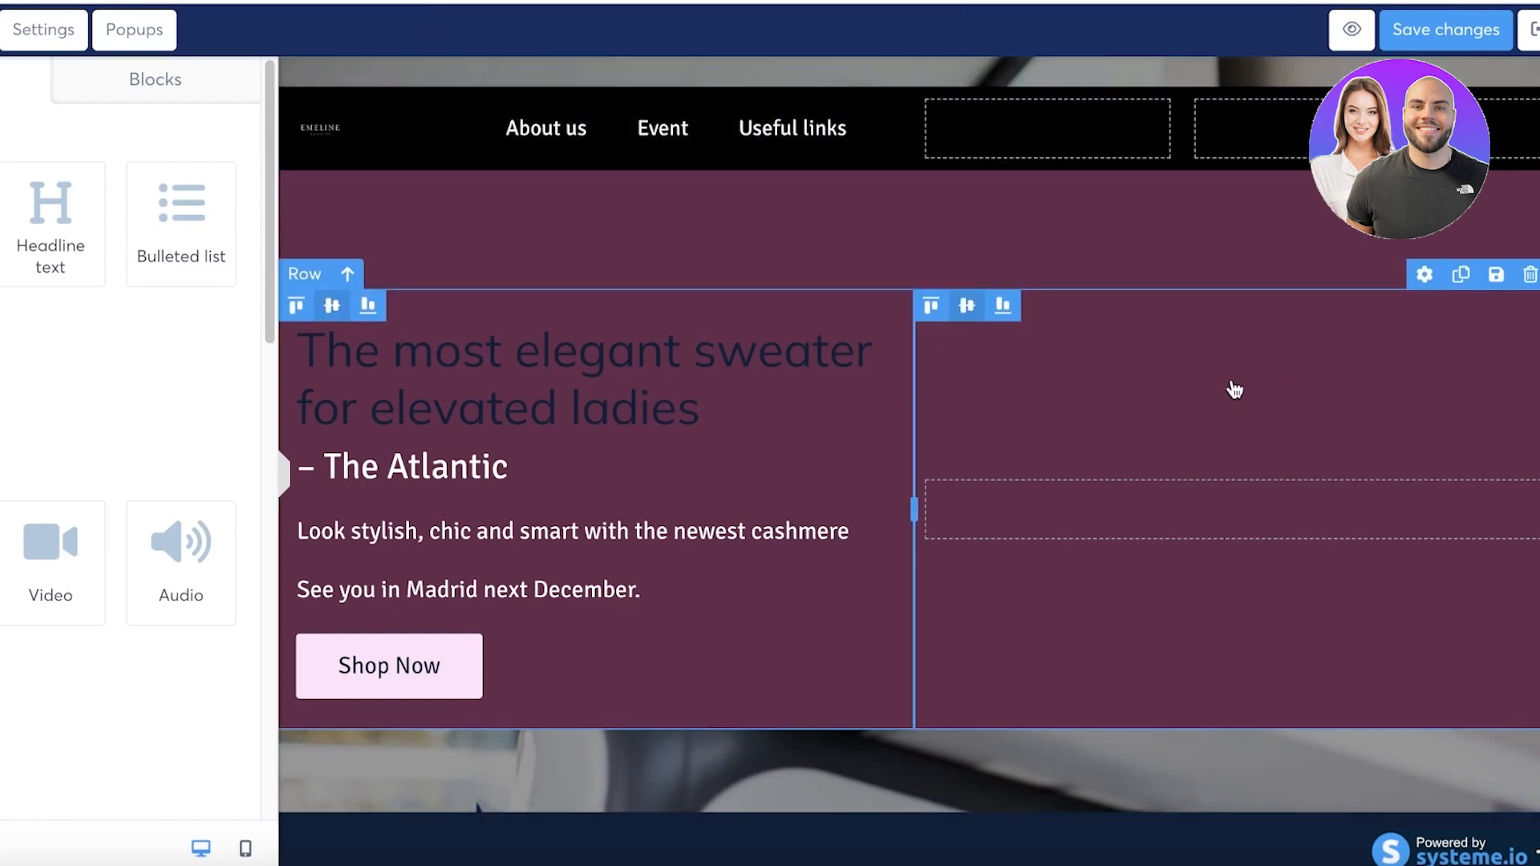
Step: Add an image element to the hero's empty column and insert the uploaded f560f0c1c8...aa1a.jpg photo of the woman in the sweater
drag(181, 393, 1309, 532)
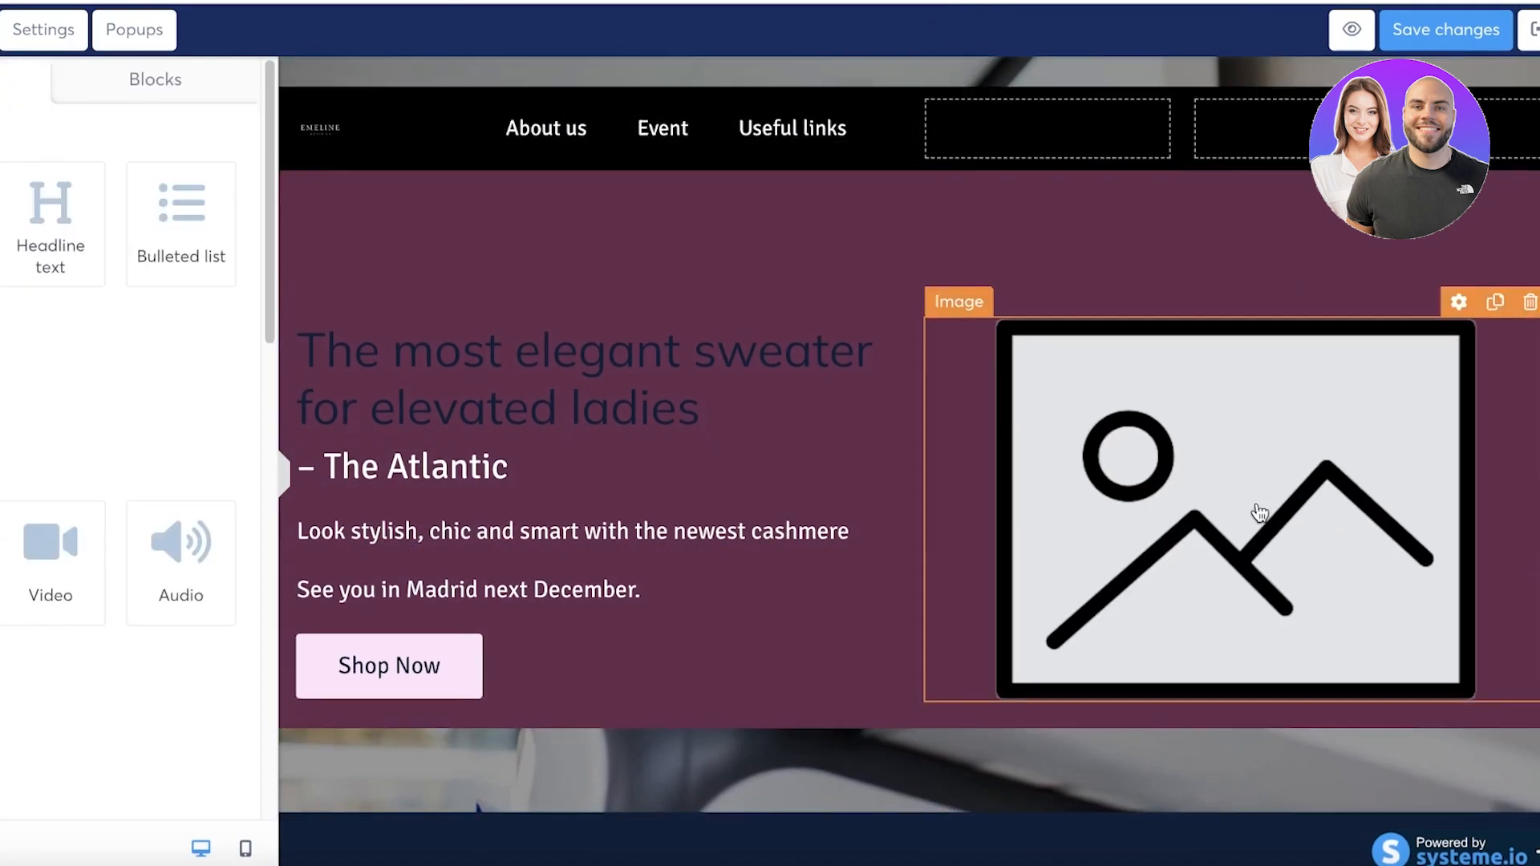
click(212, 181)
click(765, 183)
click(458, 321)
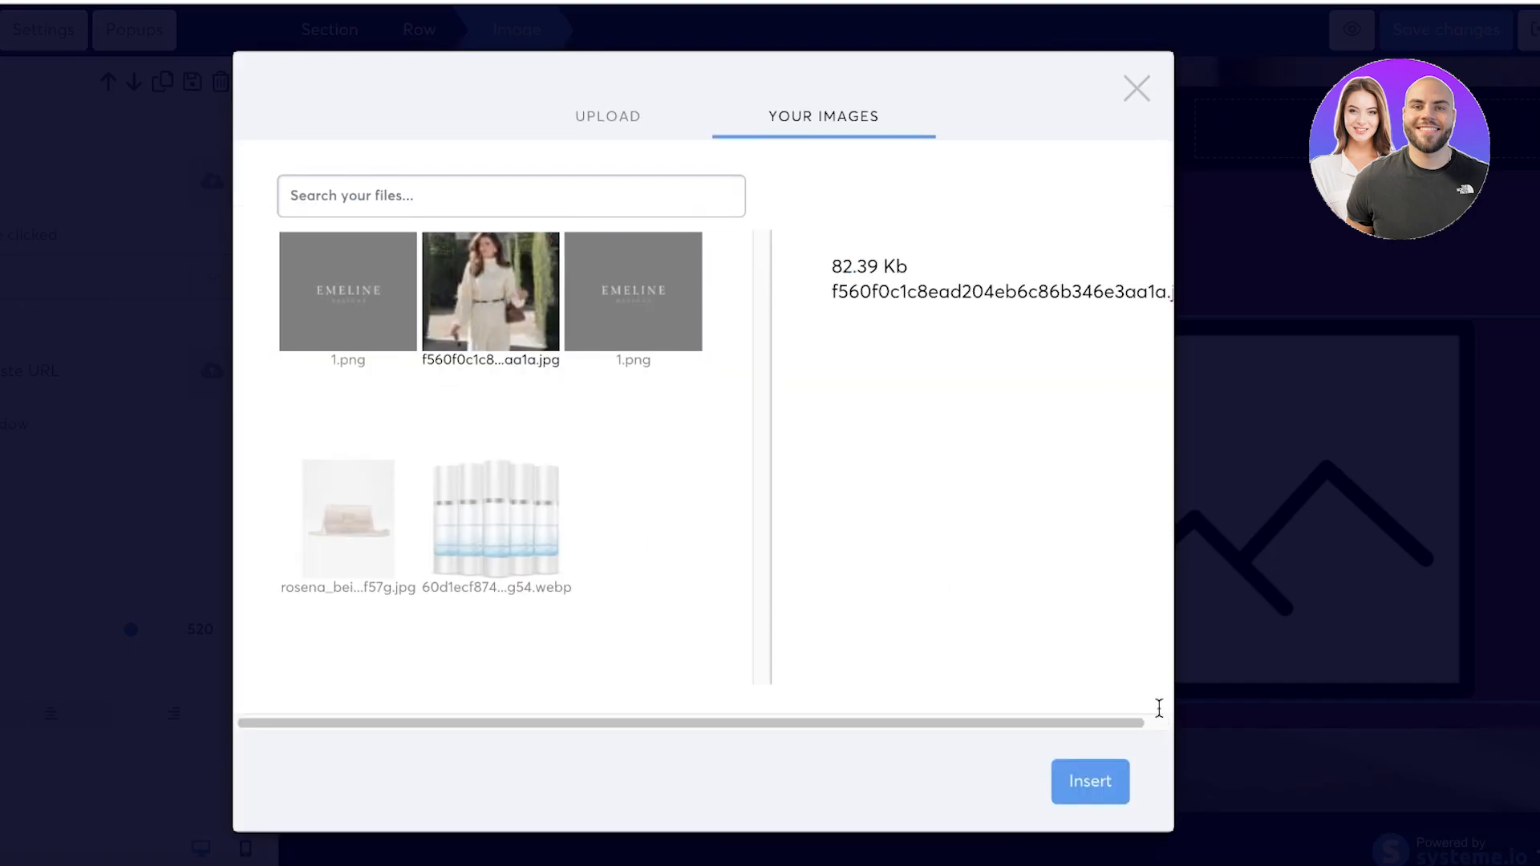
click(1090, 784)
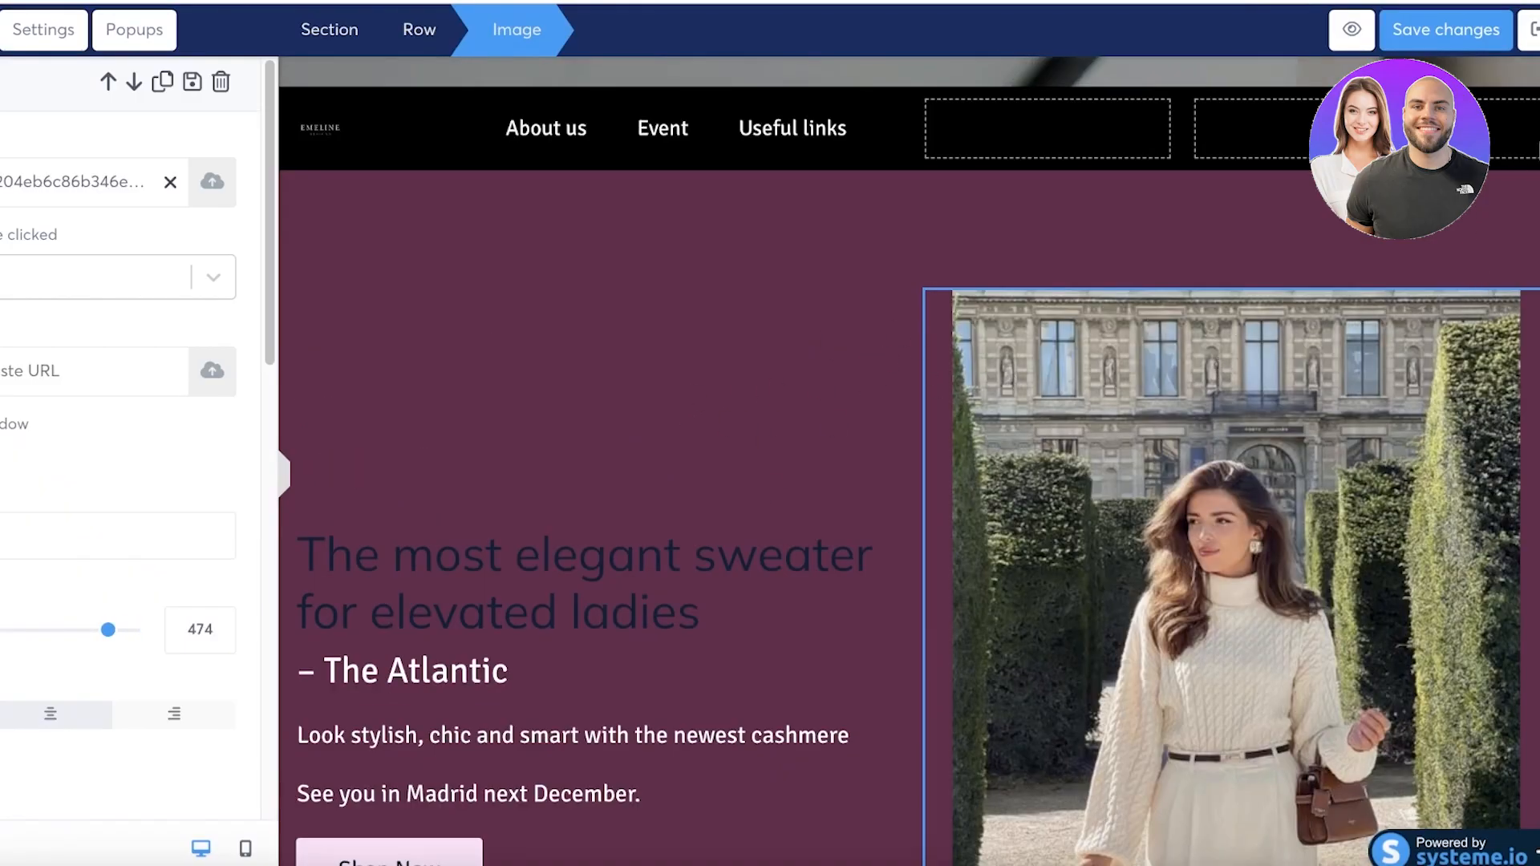
click(749, 217)
Step: Delete the statistics section showing female attendees, speakers and countries
scroll(770, 353, down, 15)
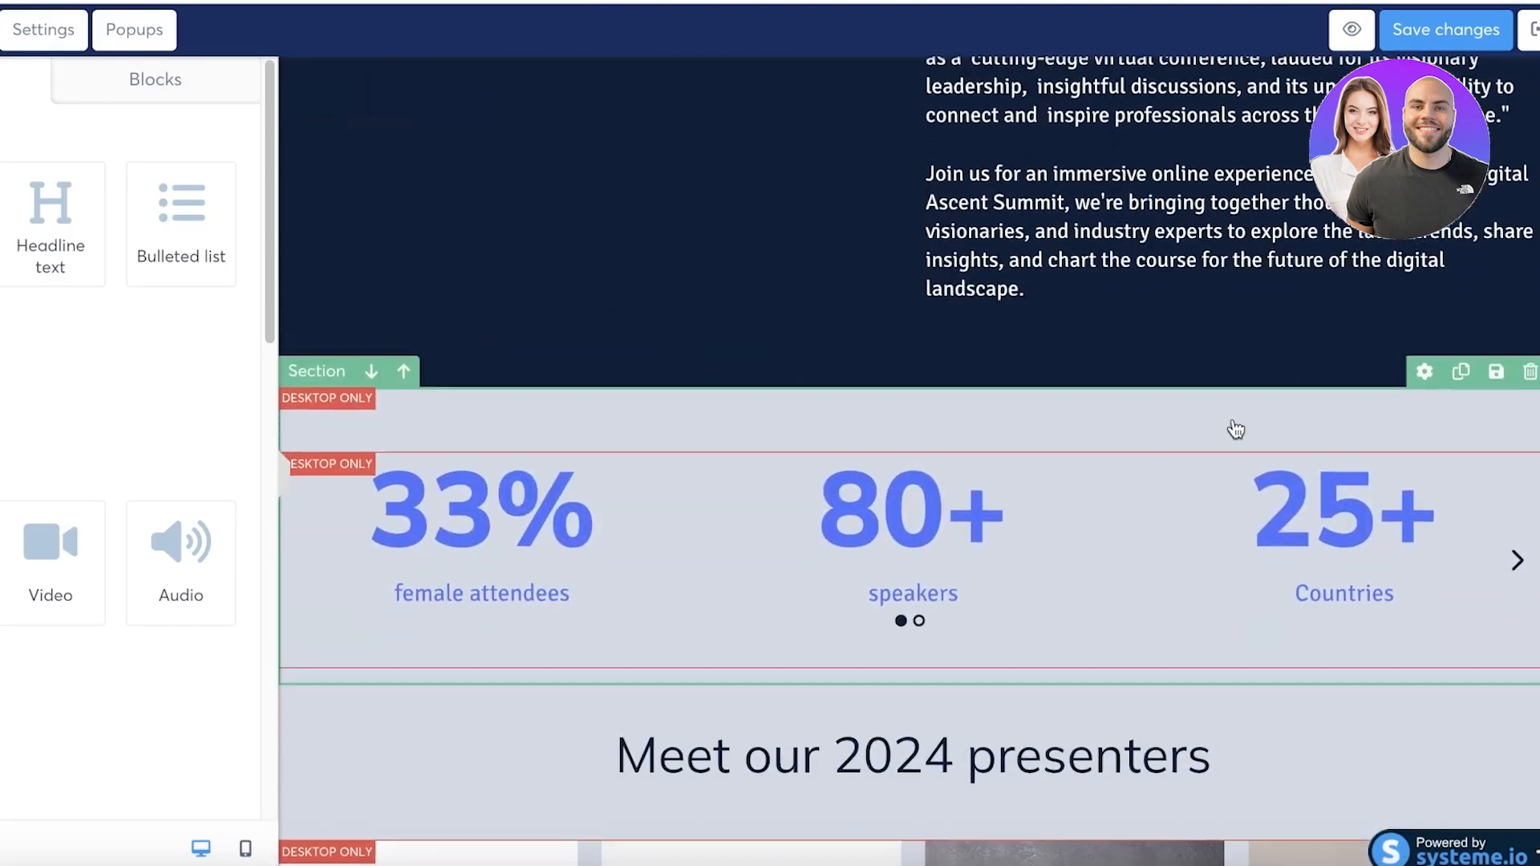
scroll(1240, 429, up, 6)
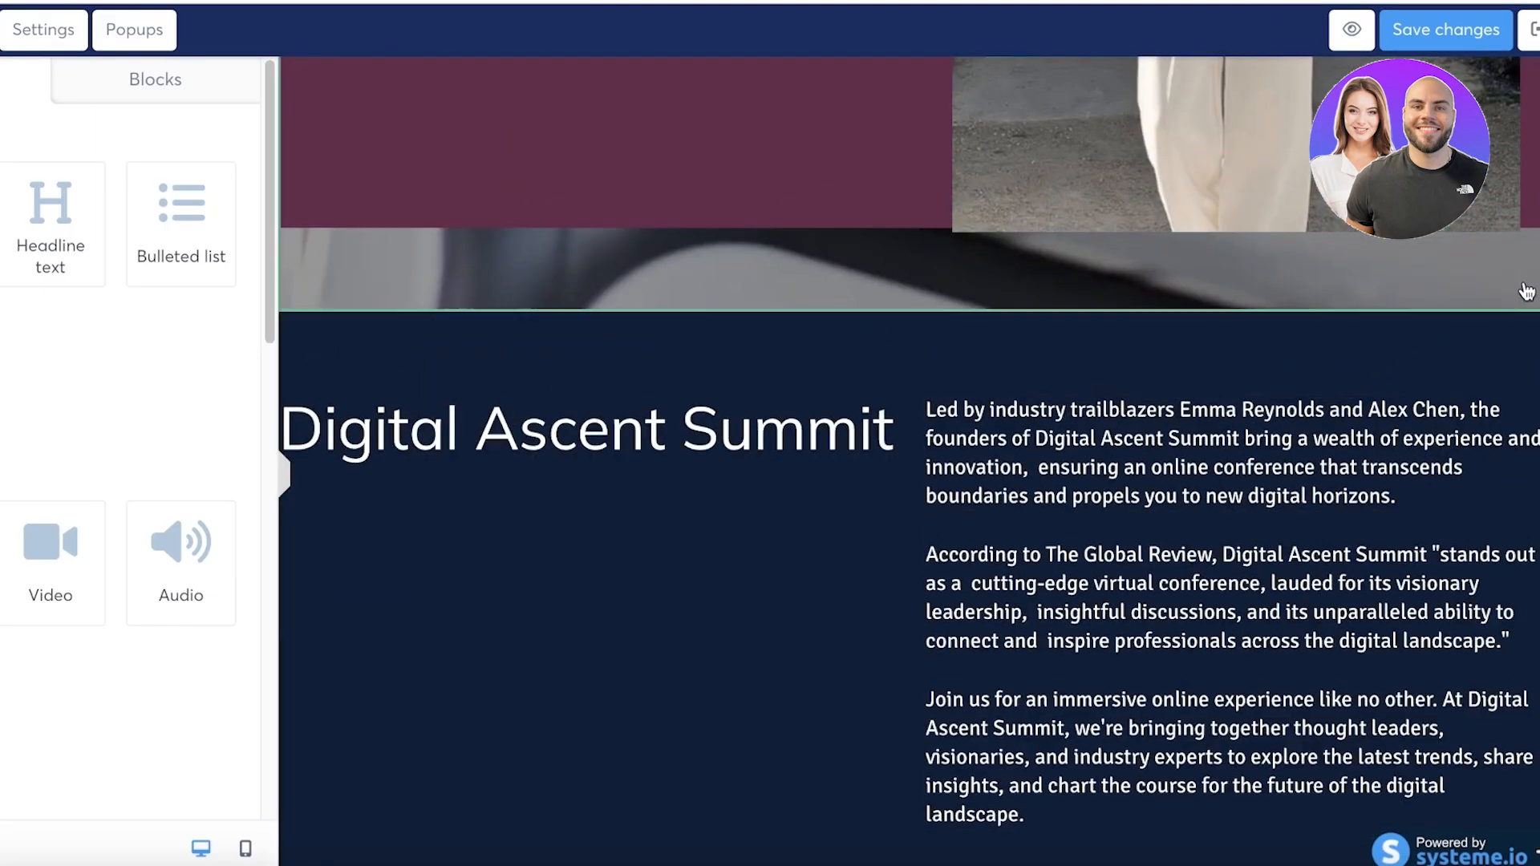
click(1293, 261)
scroll(1293, 261, up, 6)
scroll(1413, 595, up, 1)
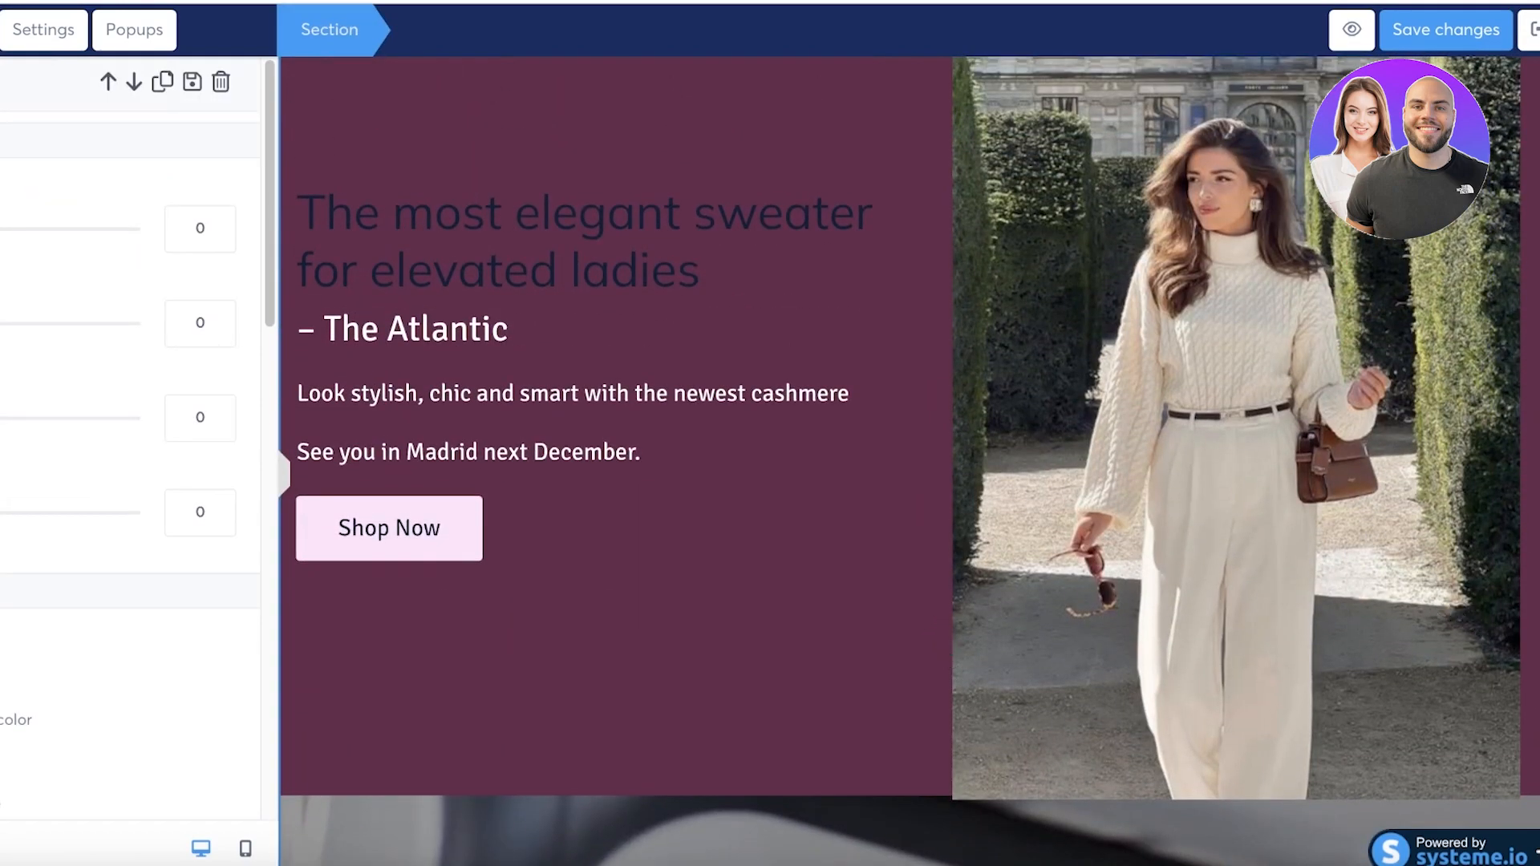
key(Escape)
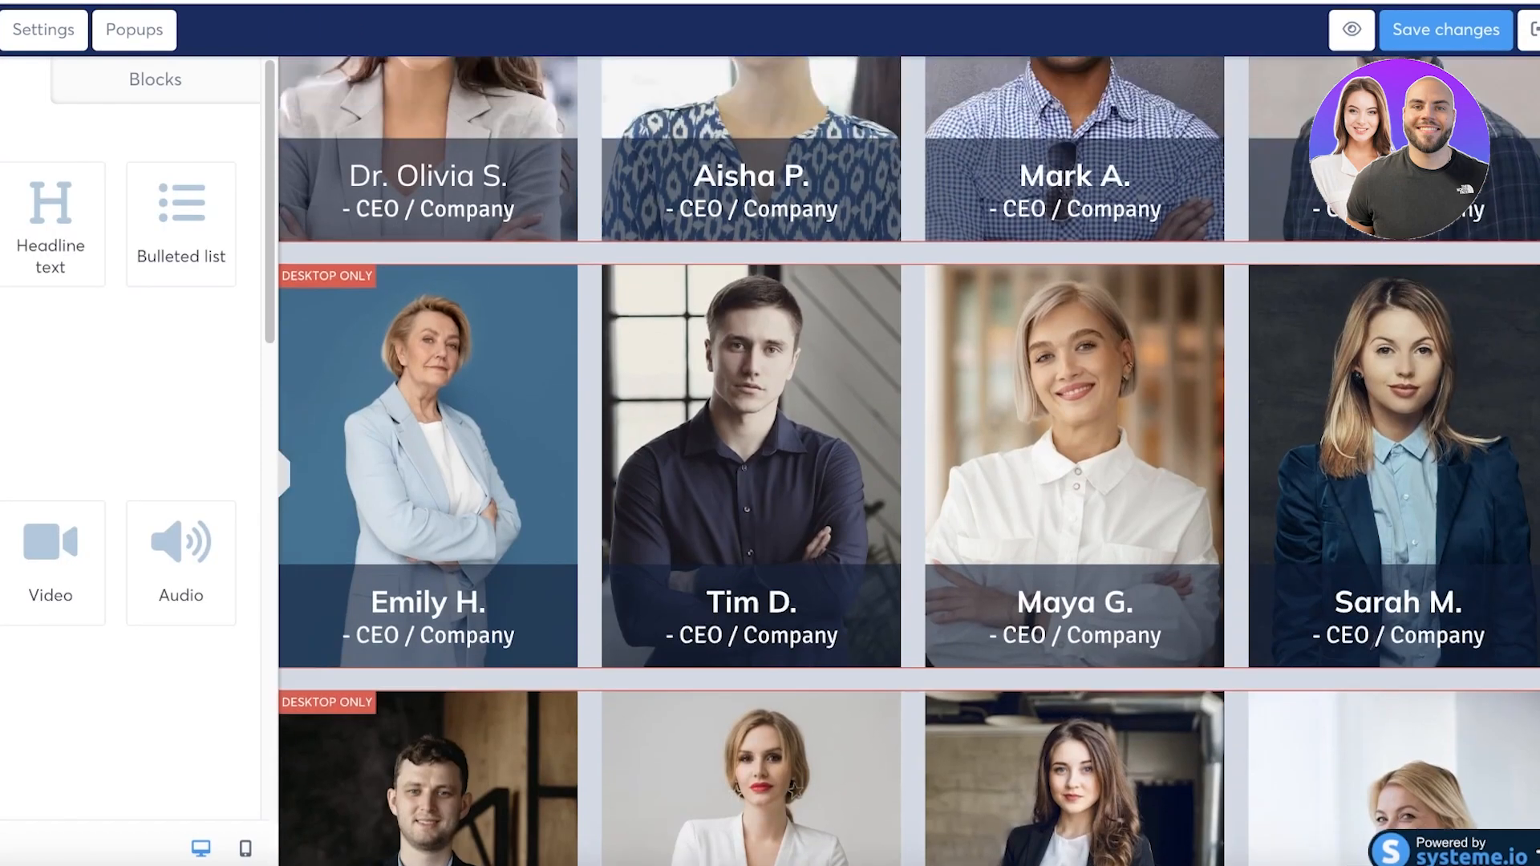
scroll(1196, 426, up, 5)
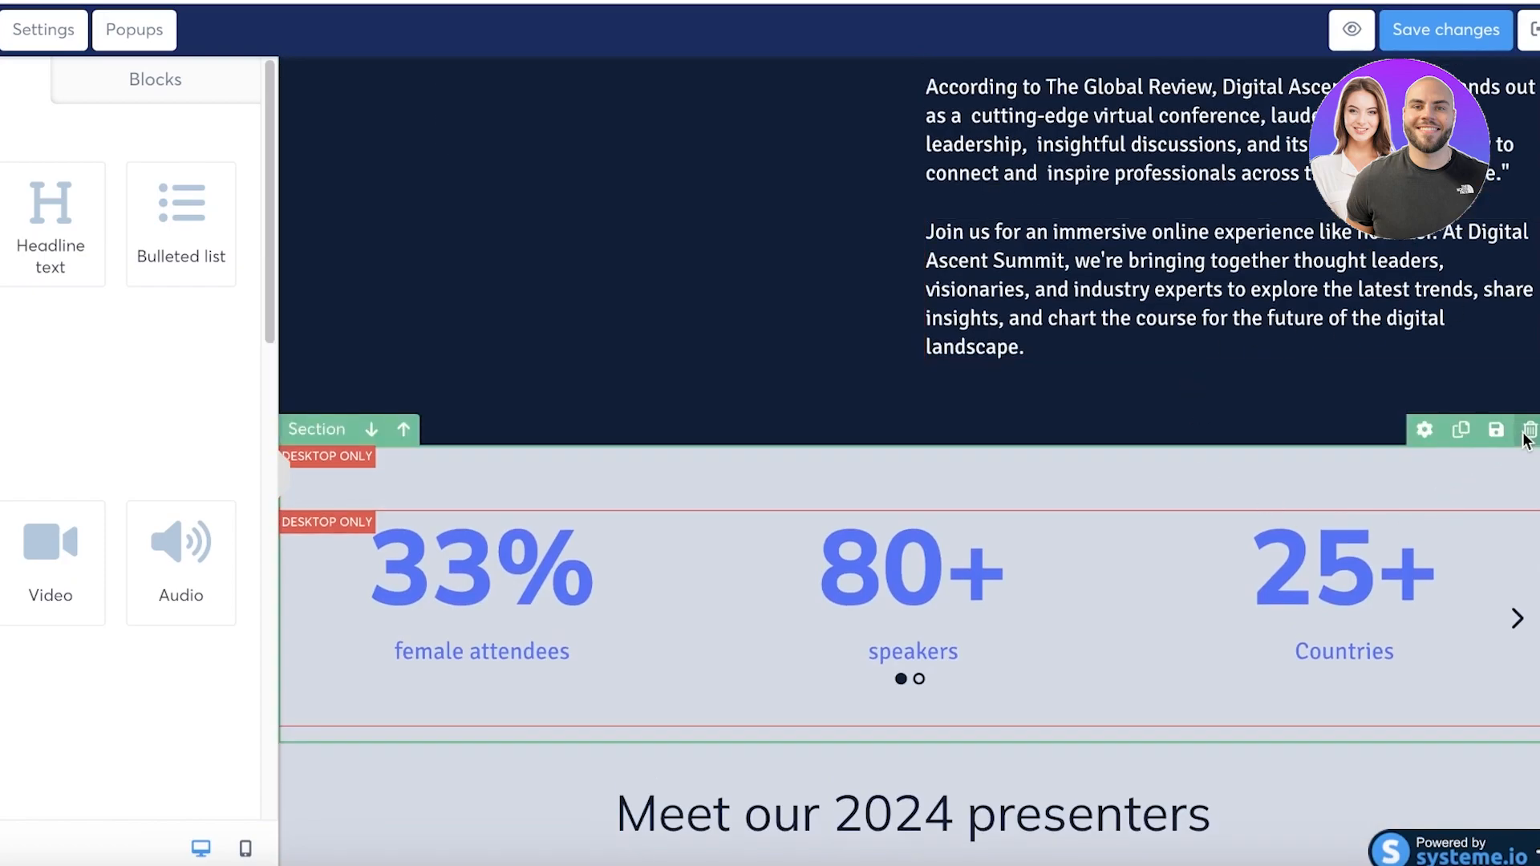
click(1528, 433)
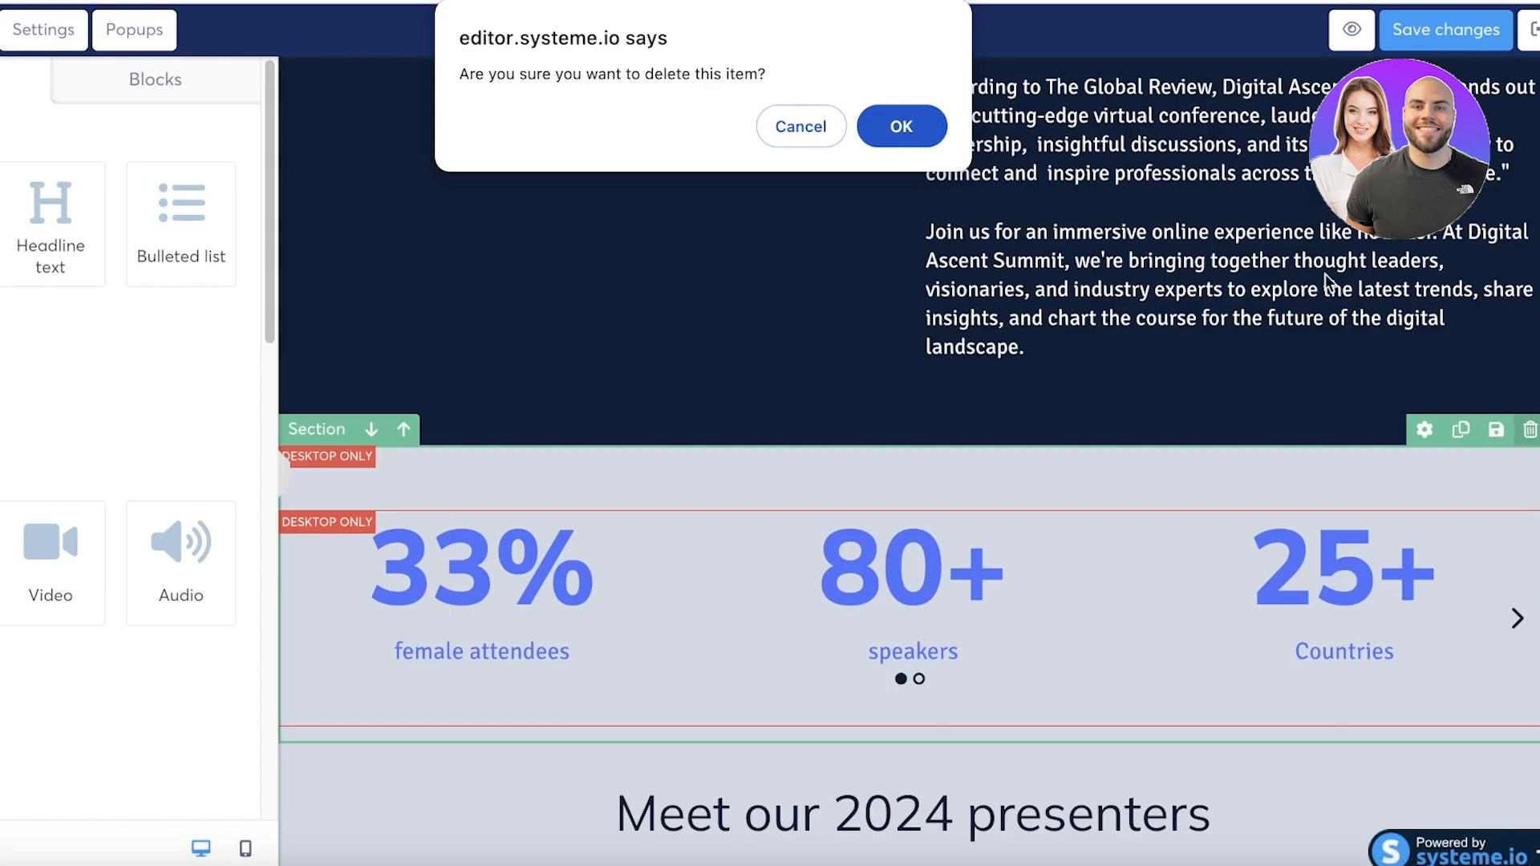
click(900, 125)
Step: Delete the Digital Ascent Summit description section and the "Meet our 2024 presenters" section
scroll(1283, 481, up, 8)
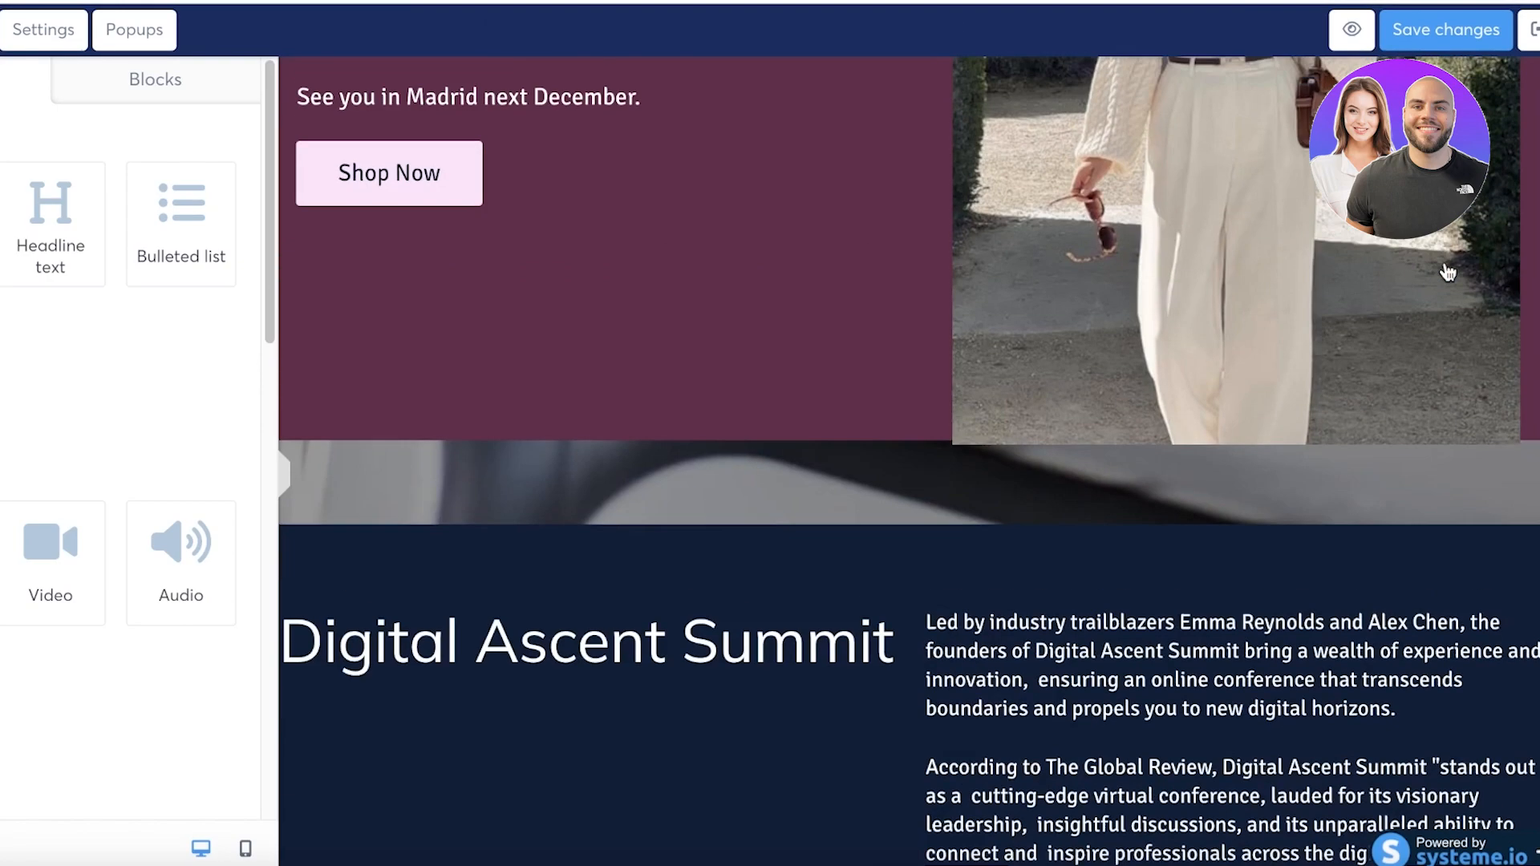
click(1529, 508)
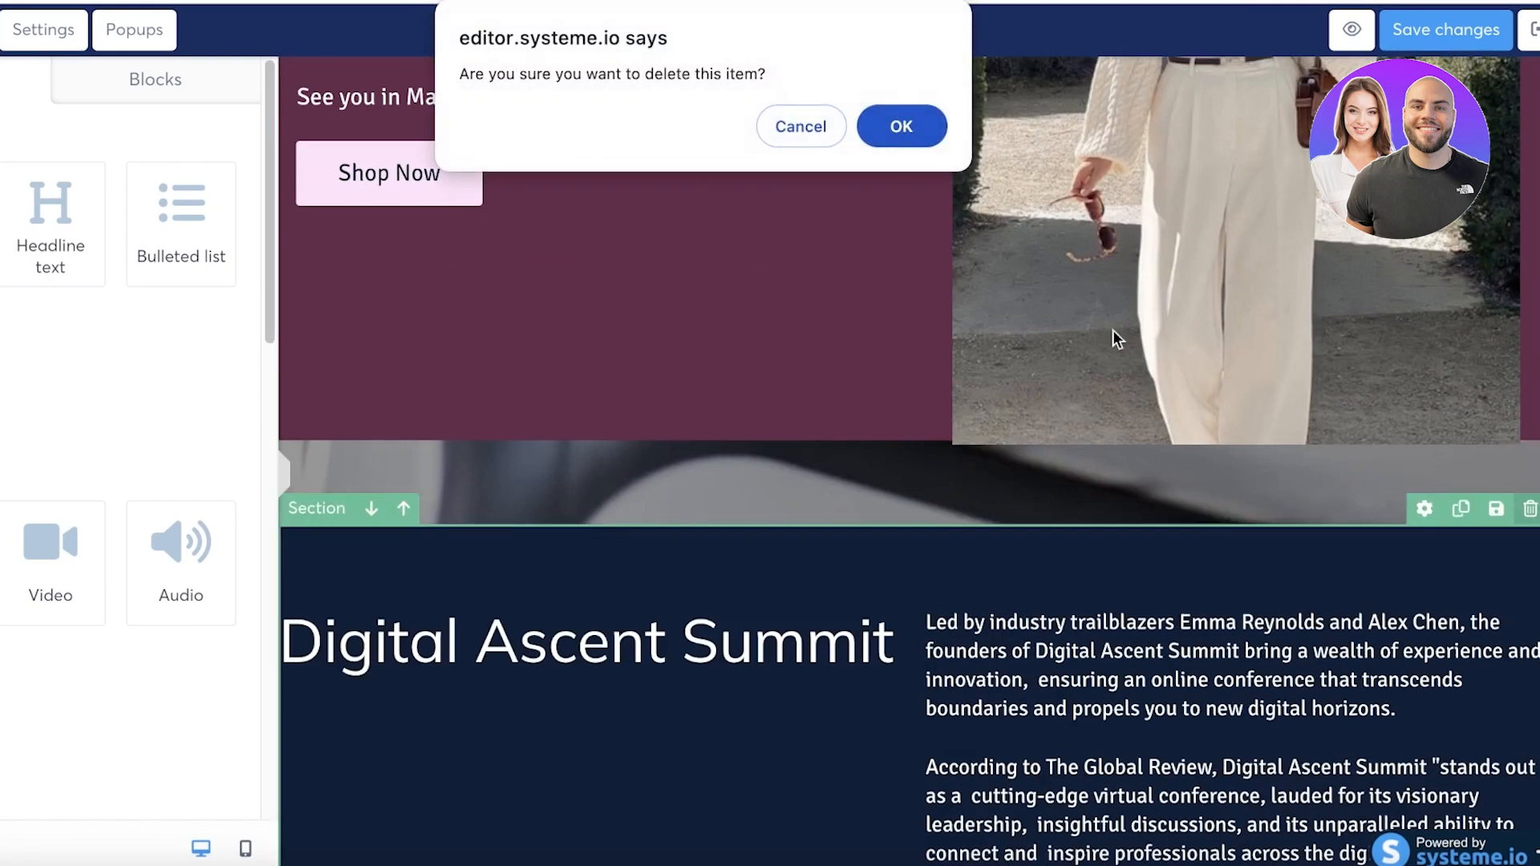
click(898, 123)
scroll(994, 276, down, 3)
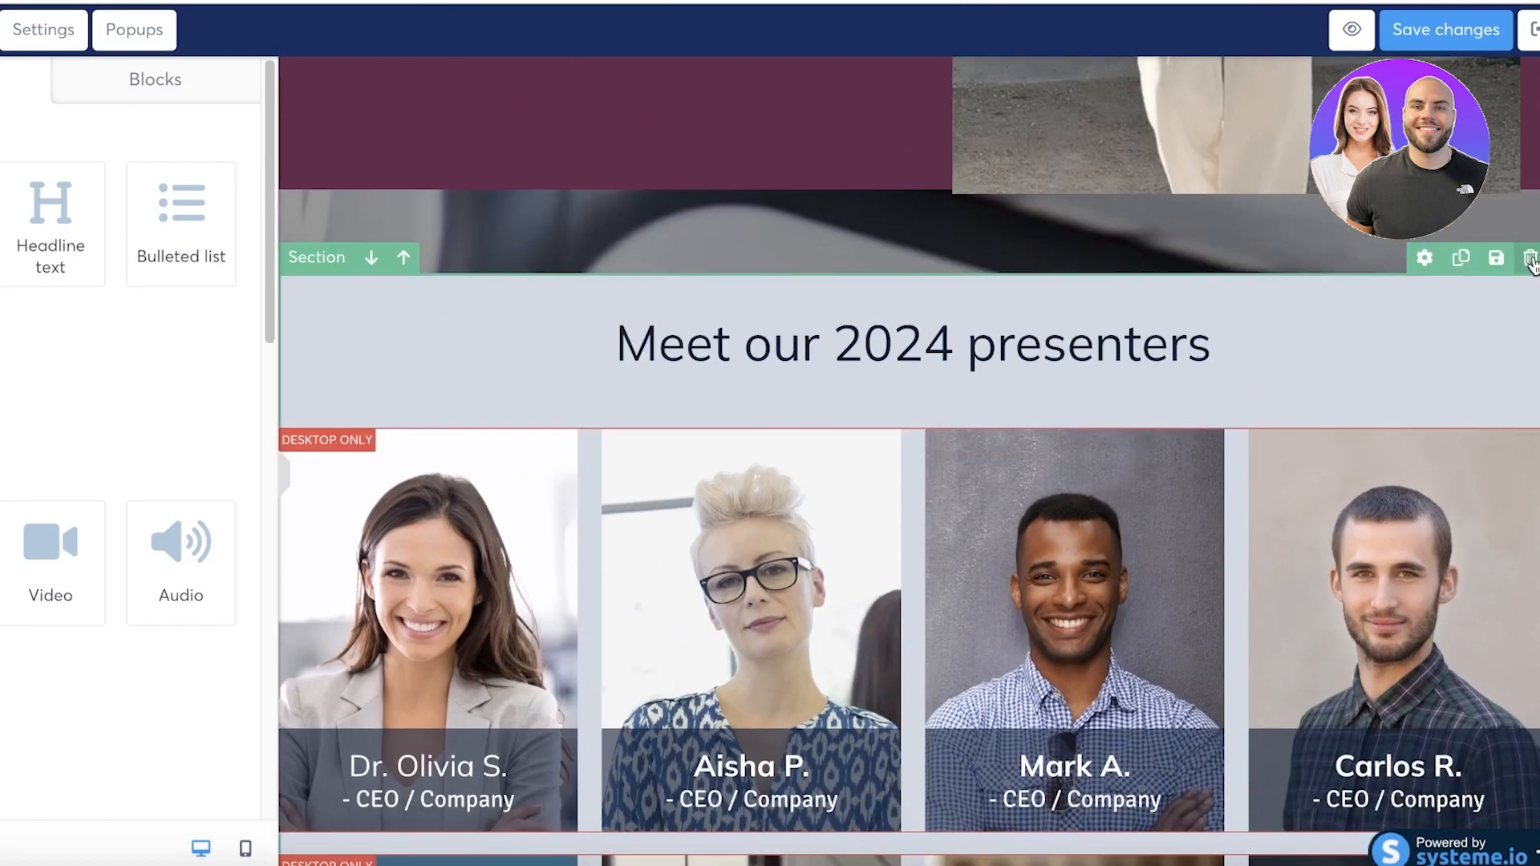
click(1529, 257)
click(901, 127)
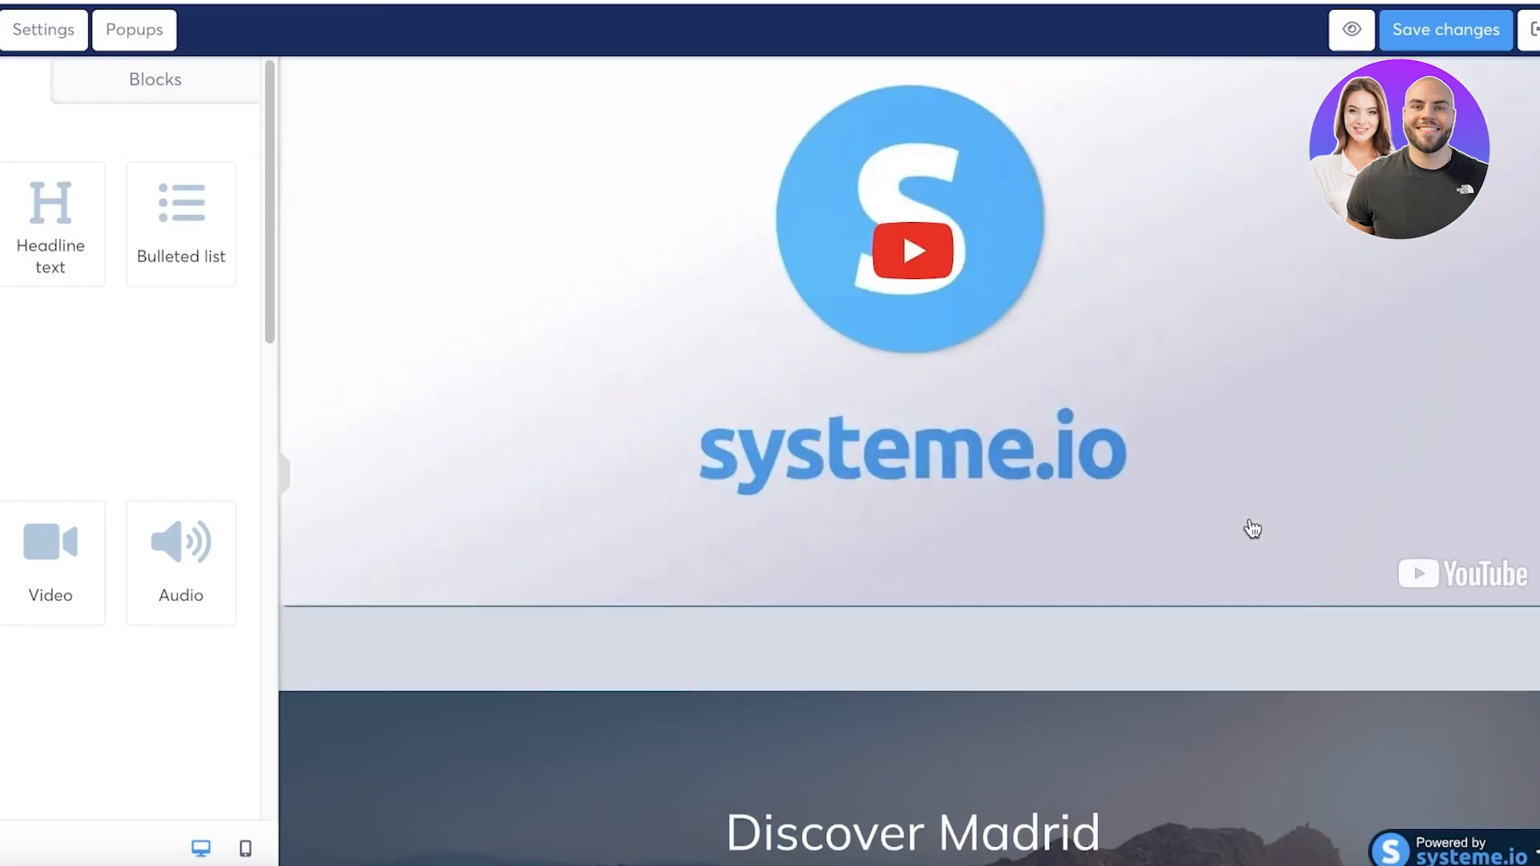
Step: Replace the "Watch the Digital Ascent Summit 2023 highlights" headline with "Look the the styles"
scroll(1252, 522, up, 1)
scroll(1253, 522, up, 8)
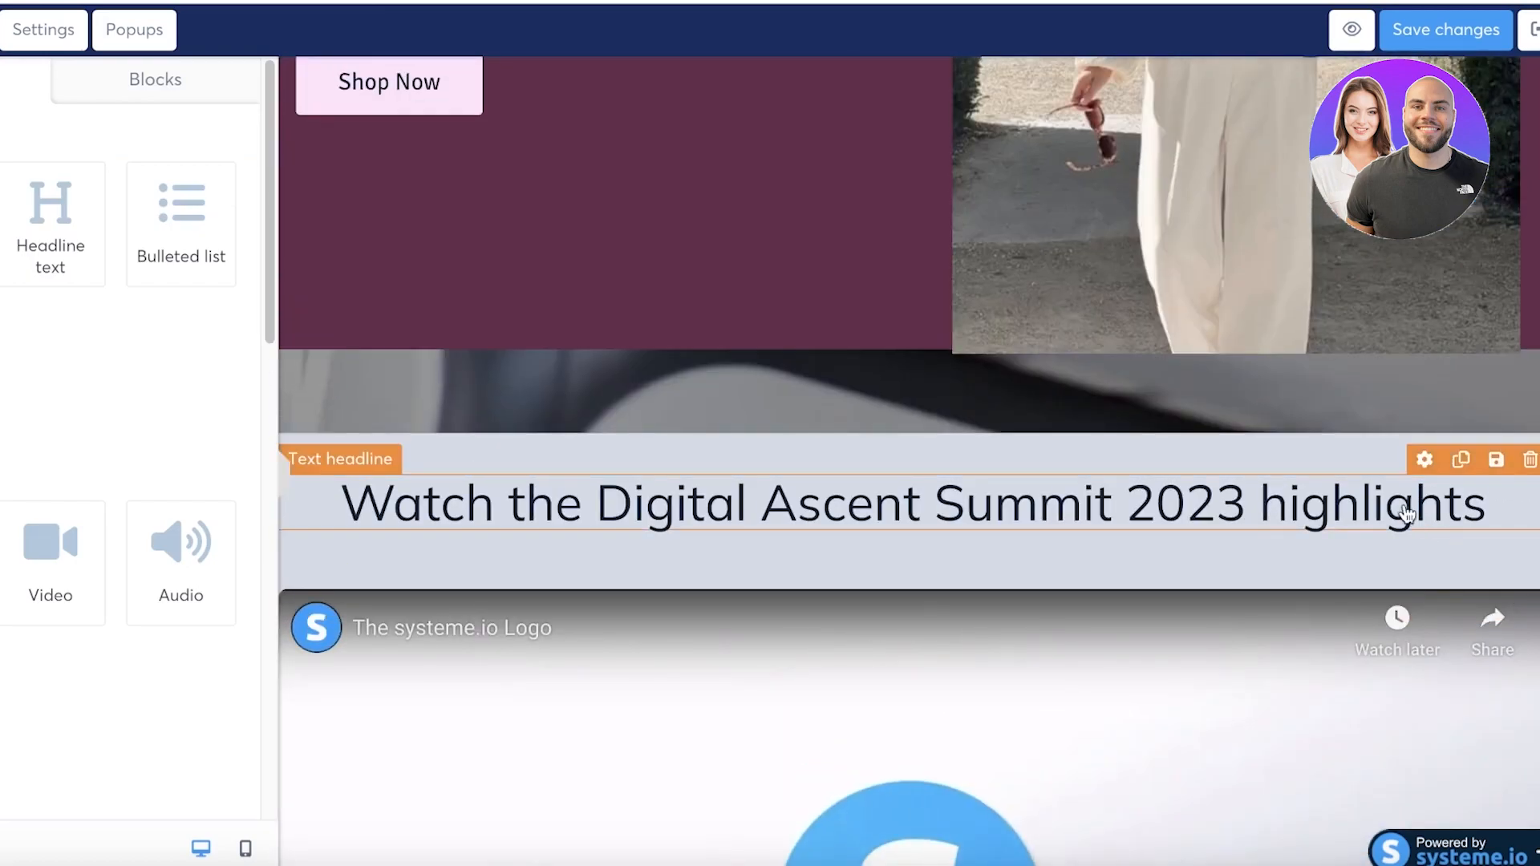
click(1105, 505)
key(ctrl+a)
key(BackSpace)
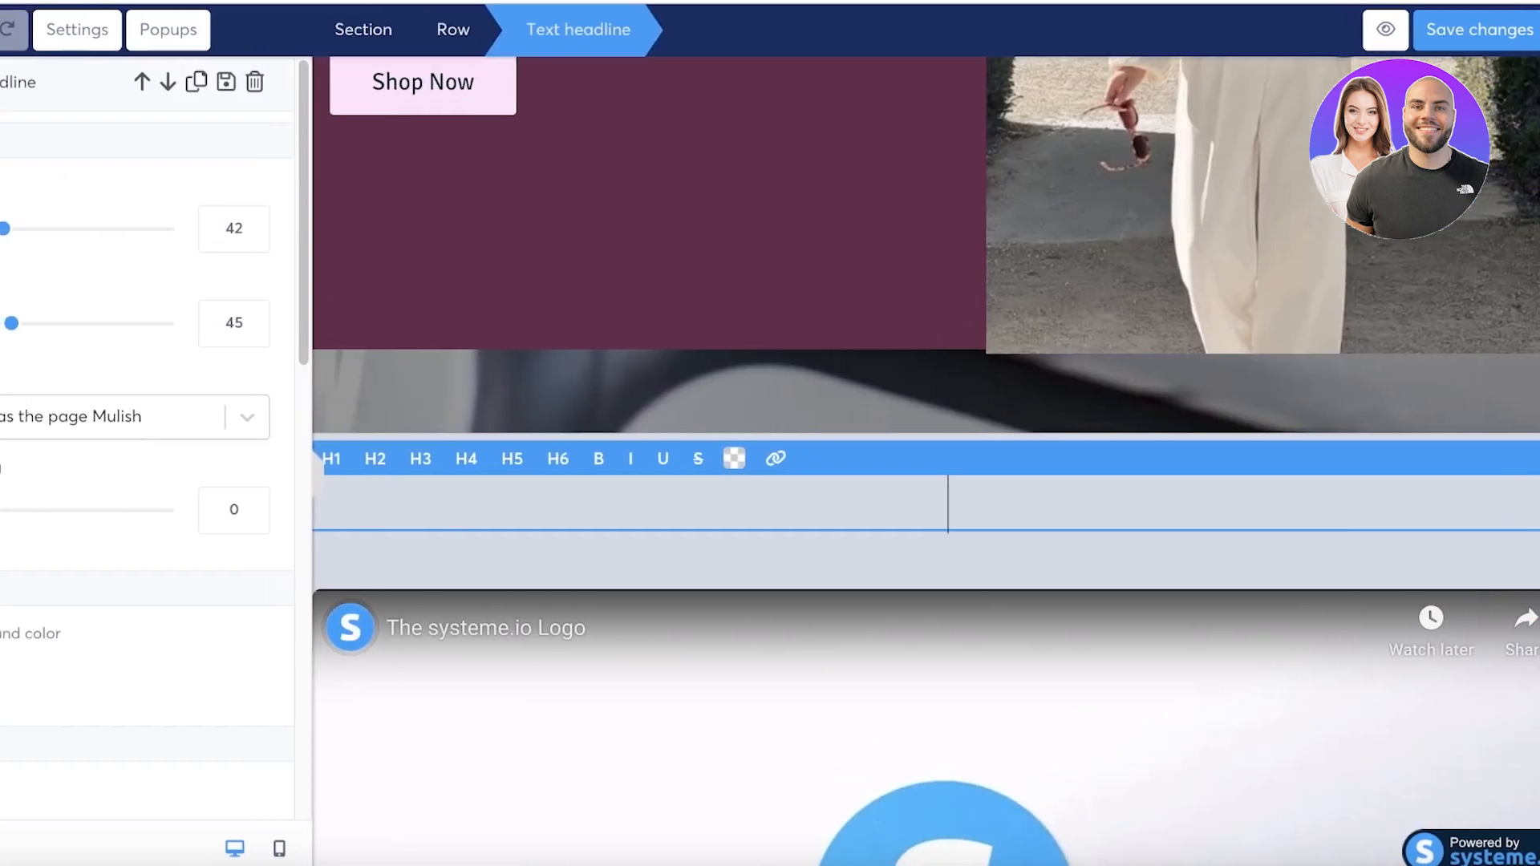
text(C)
key(BackSpace)
text(Lo)
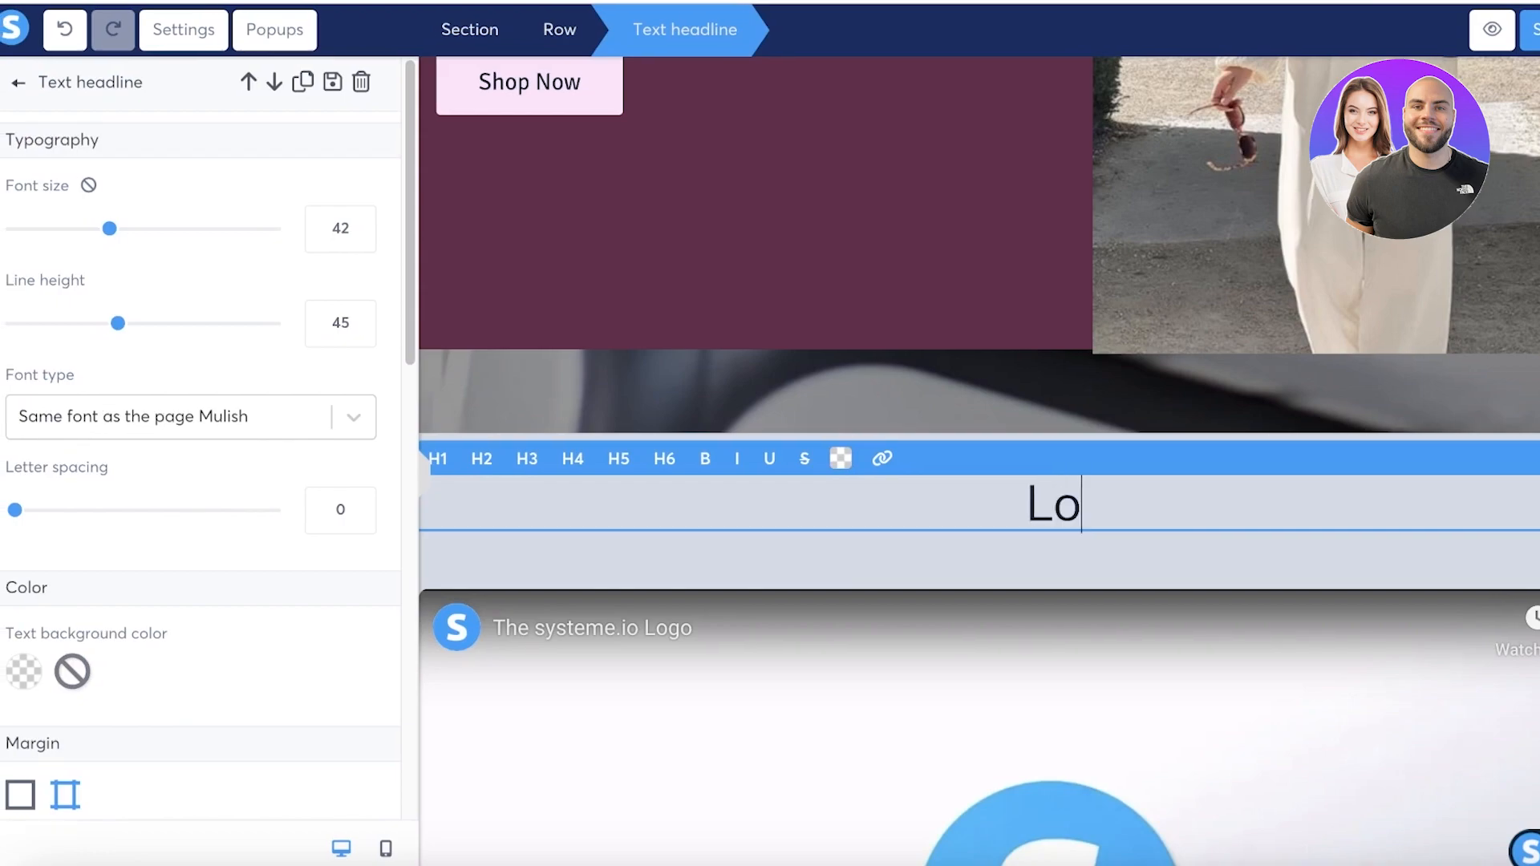
text(ok the the the styl)
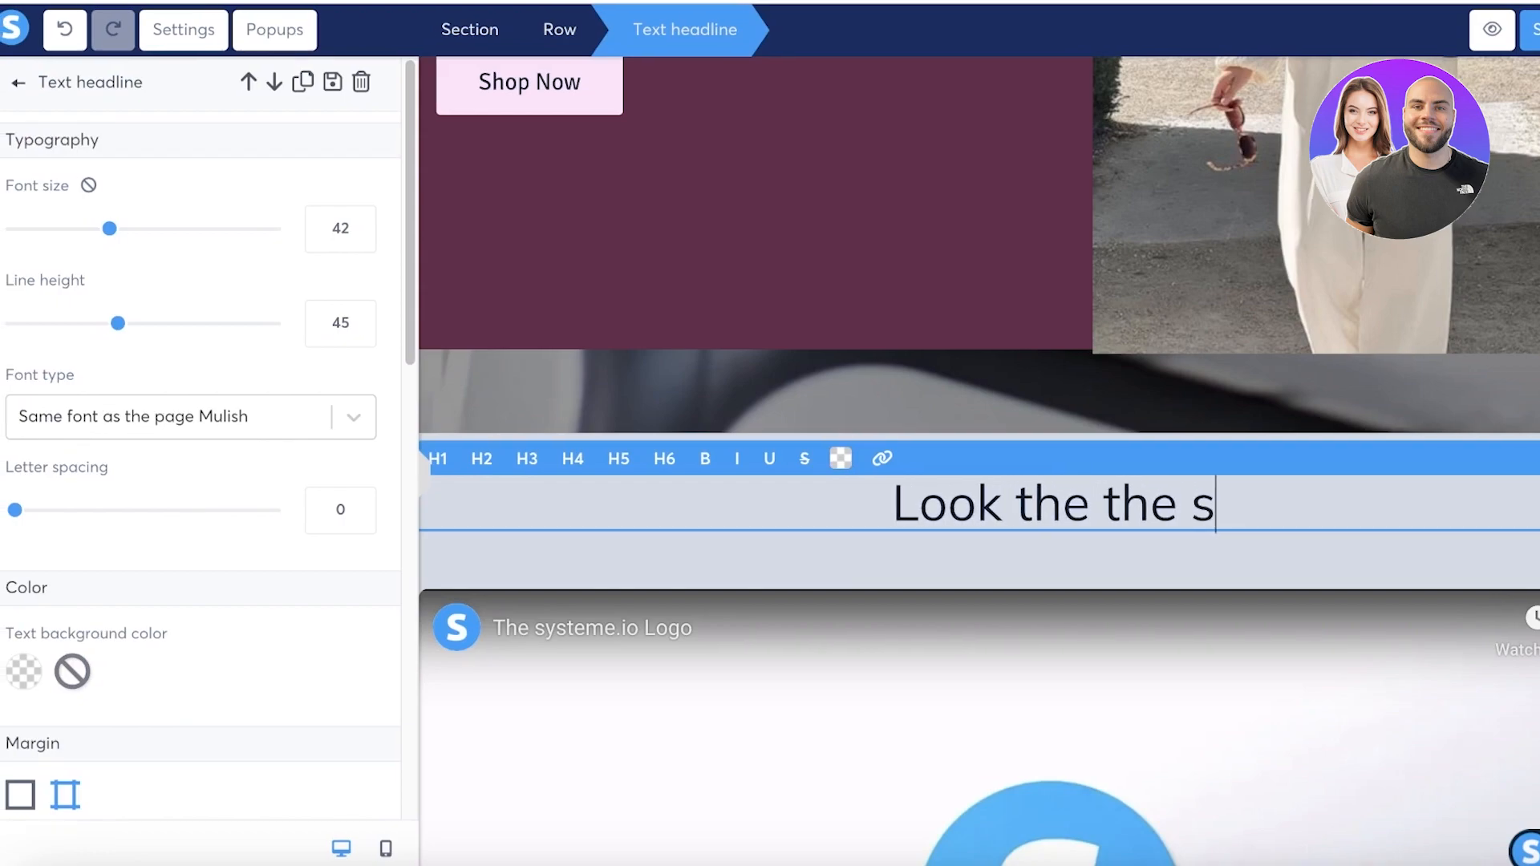
text(es)
click(1185, 726)
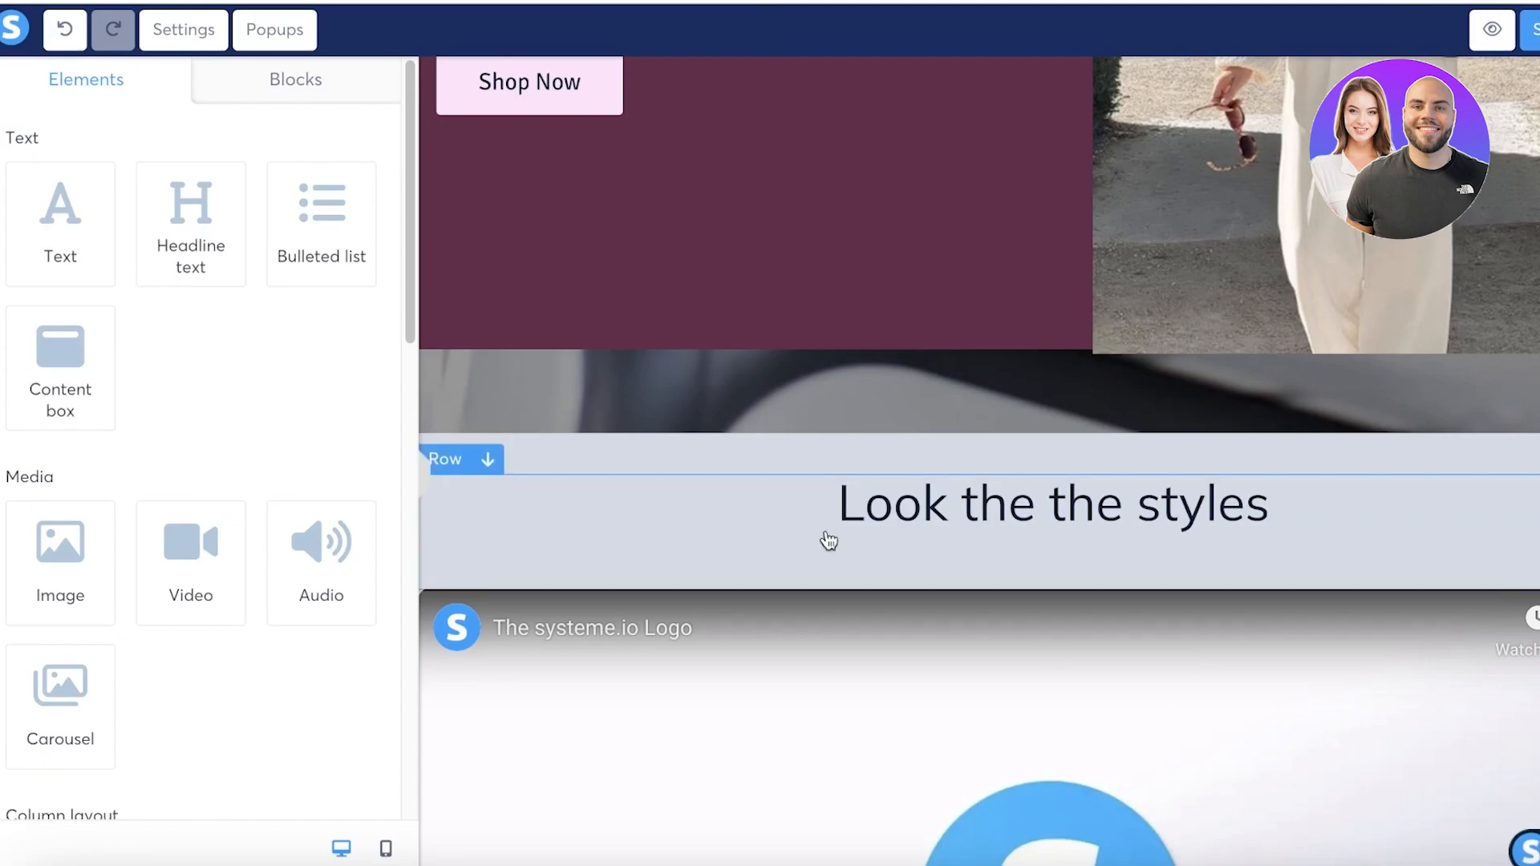
Step: Clear the direct-link URL of the video below the "Look the the styles" headline
scroll(826, 515, down, 4)
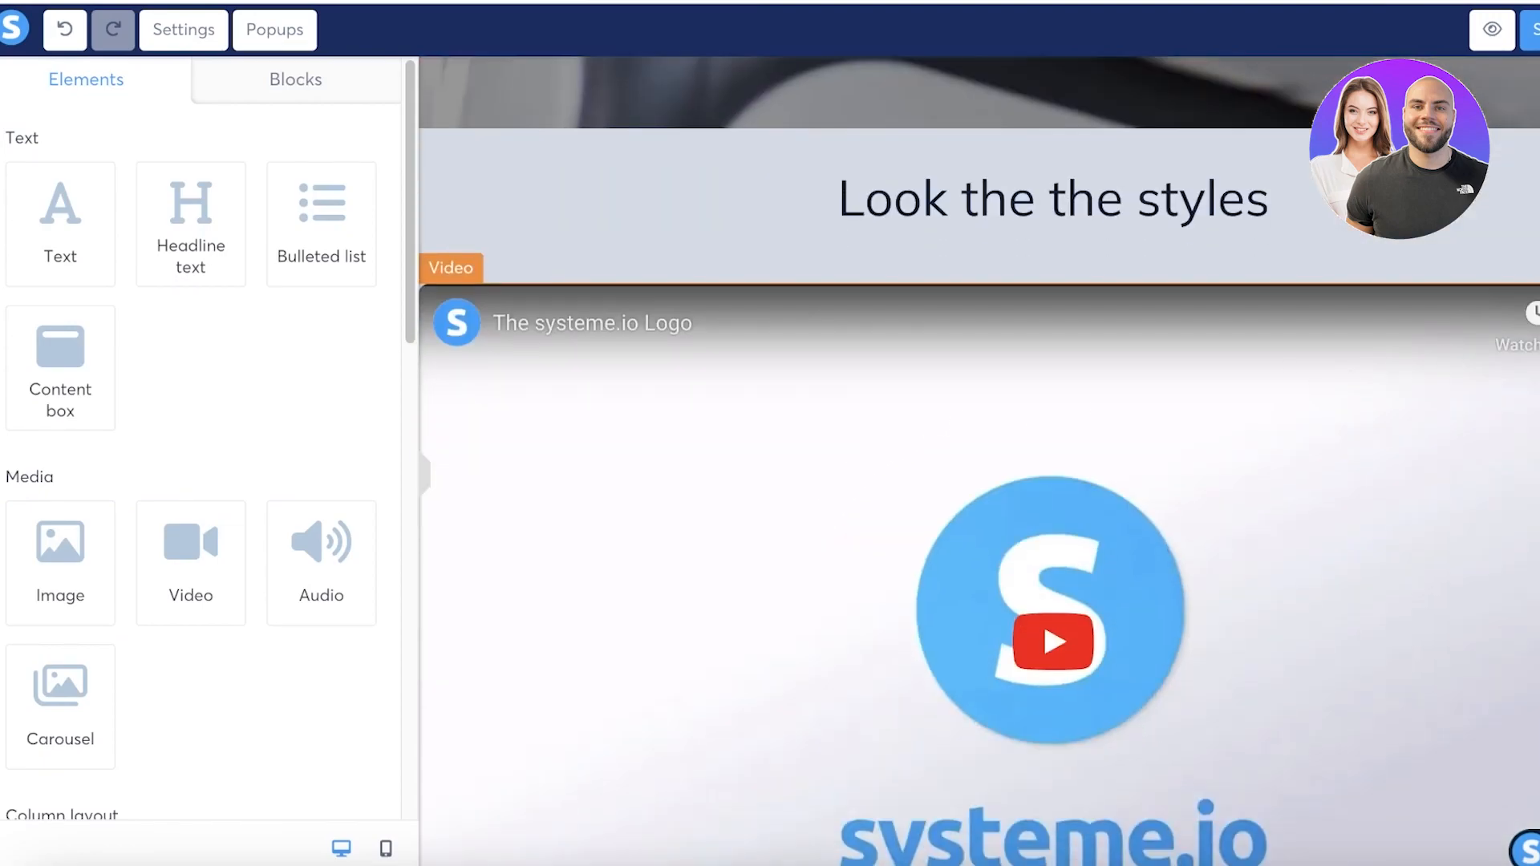
scroll(1084, 230, down, 2)
click(1084, 231)
key(ctrl+a)
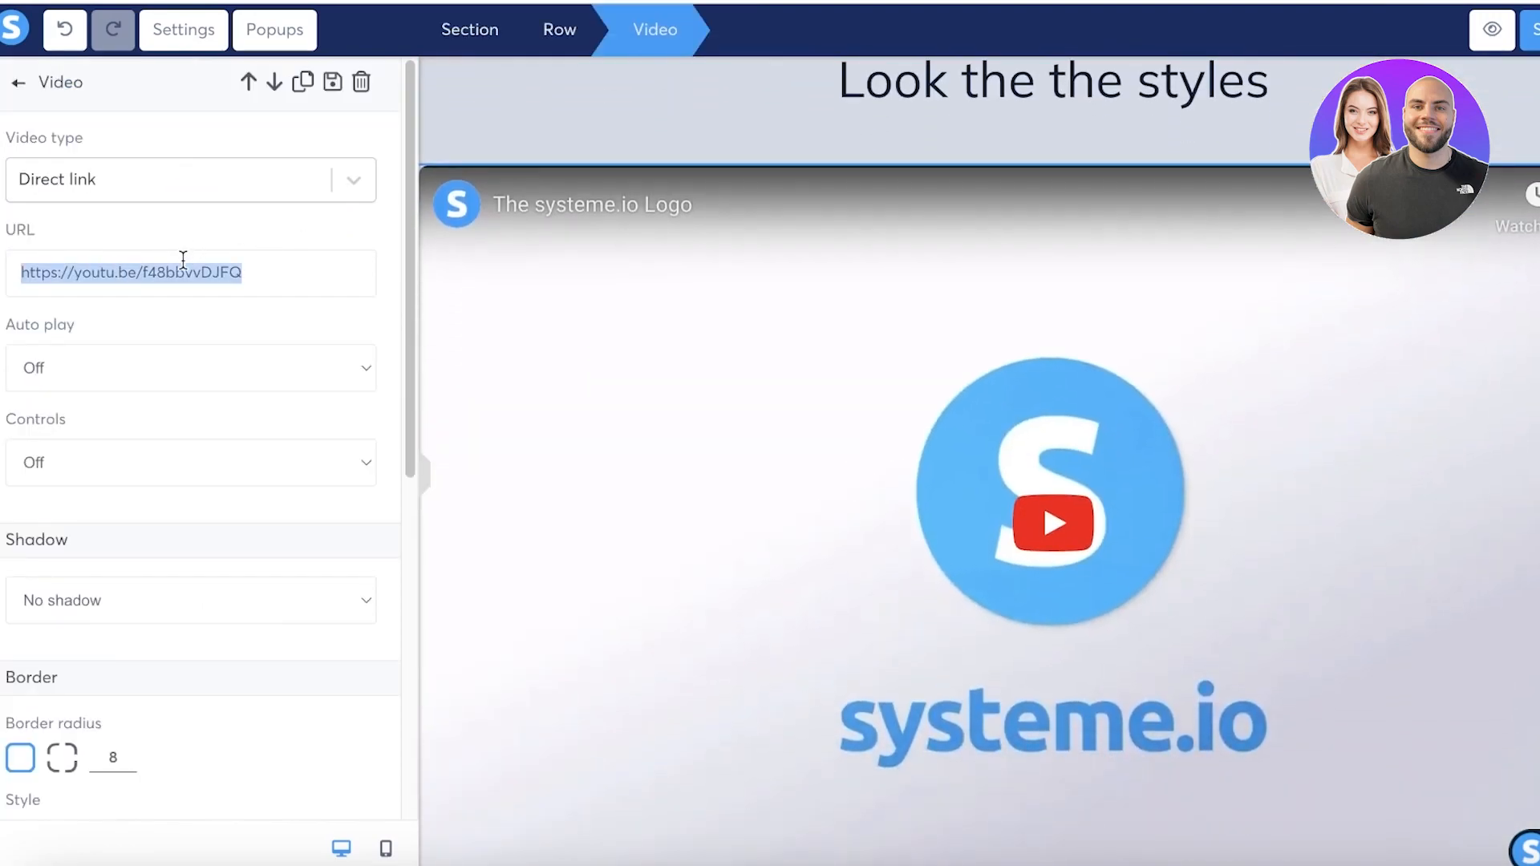
key(BackSpace)
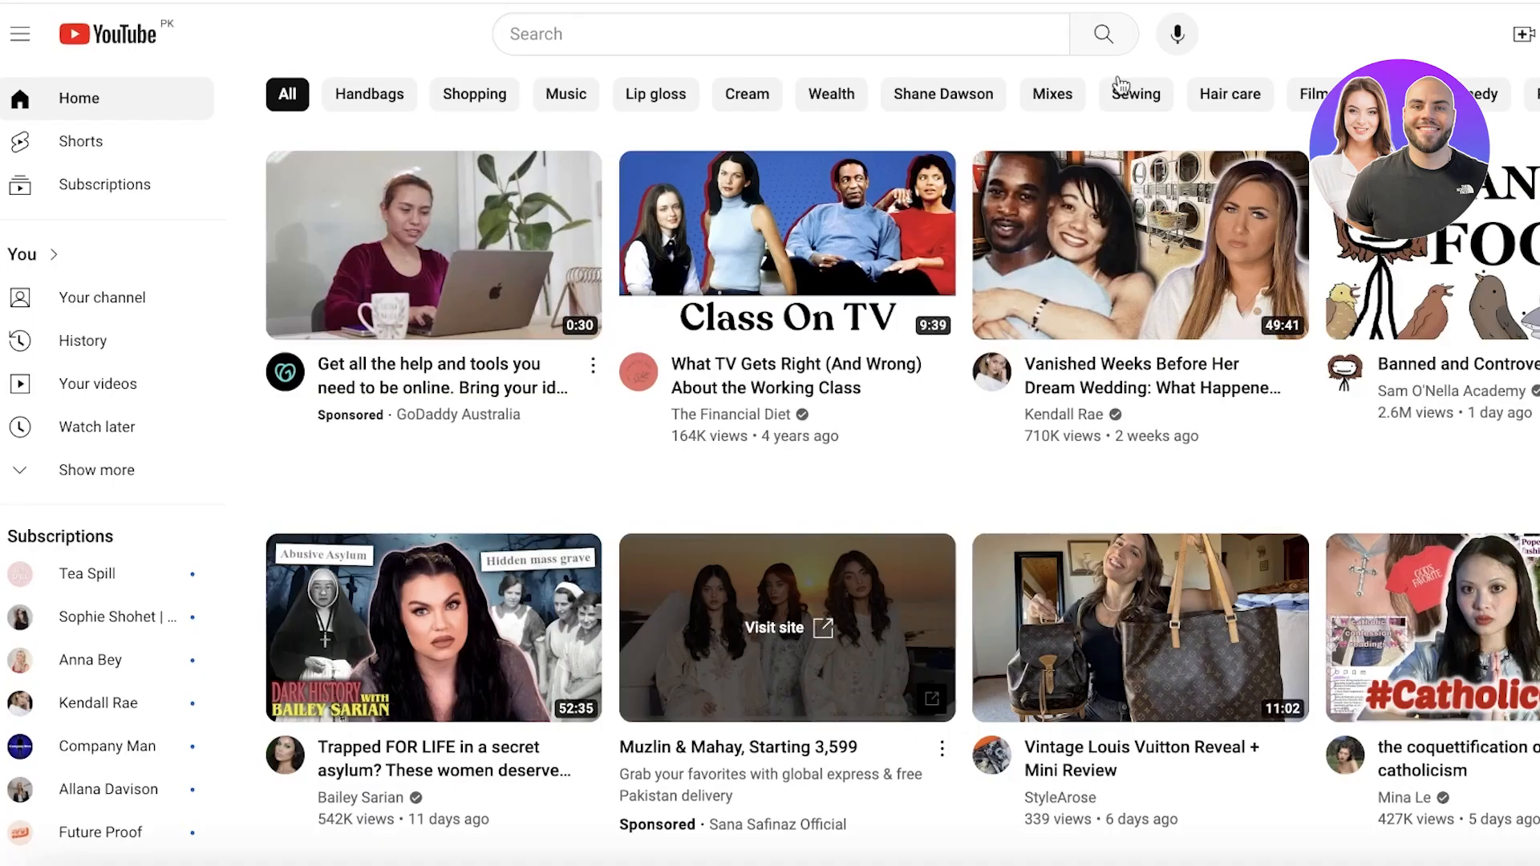
scroll(1134, 370, down, 4)
scroll(1134, 370, down, 1)
click(1134, 370)
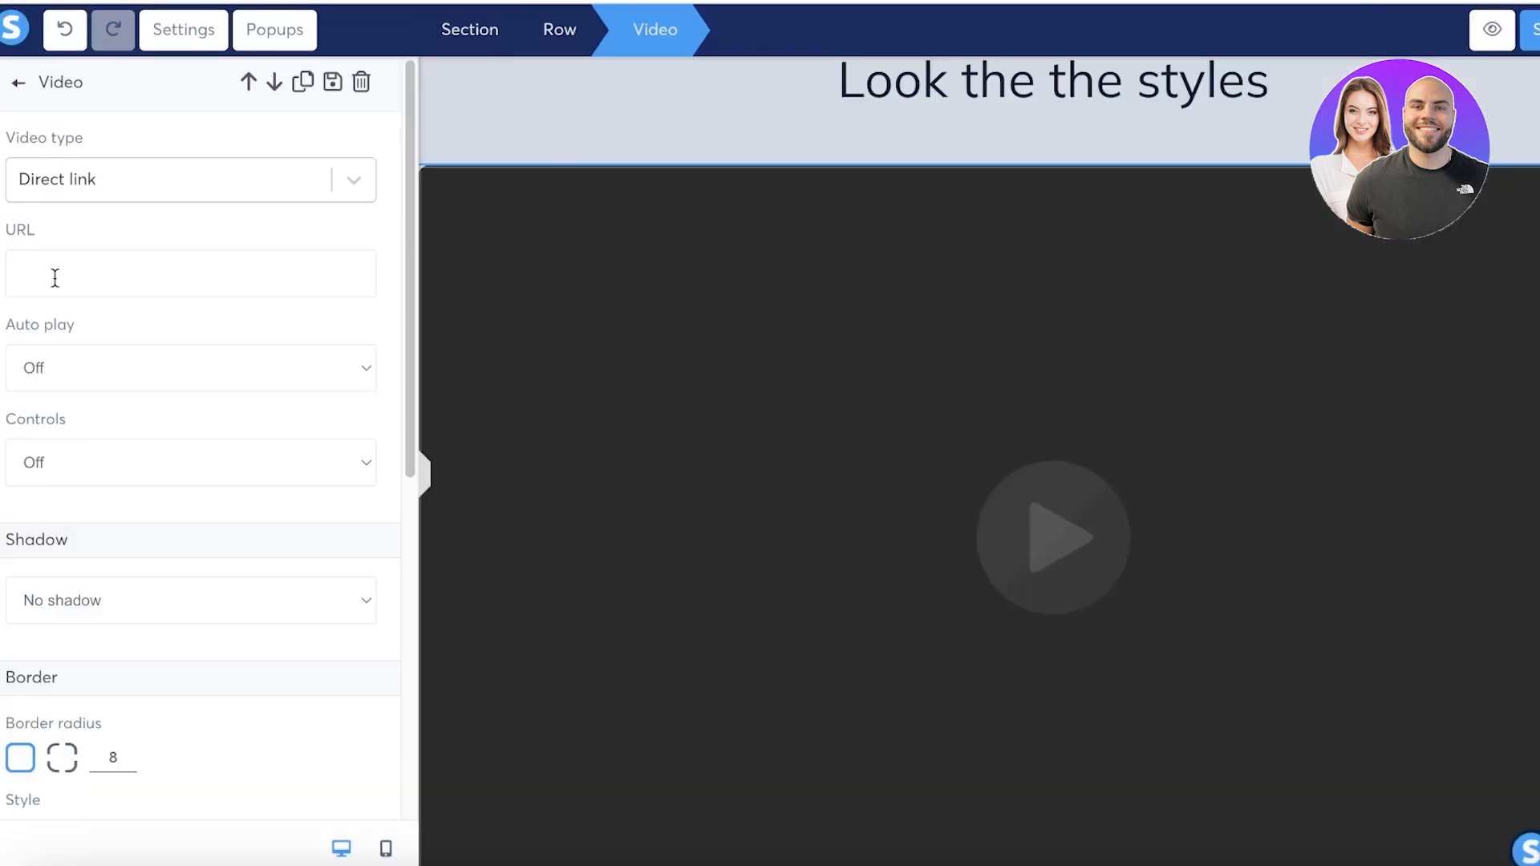
text(https://www.youtube.com/watch?v=C1XQFJ1RYRk)
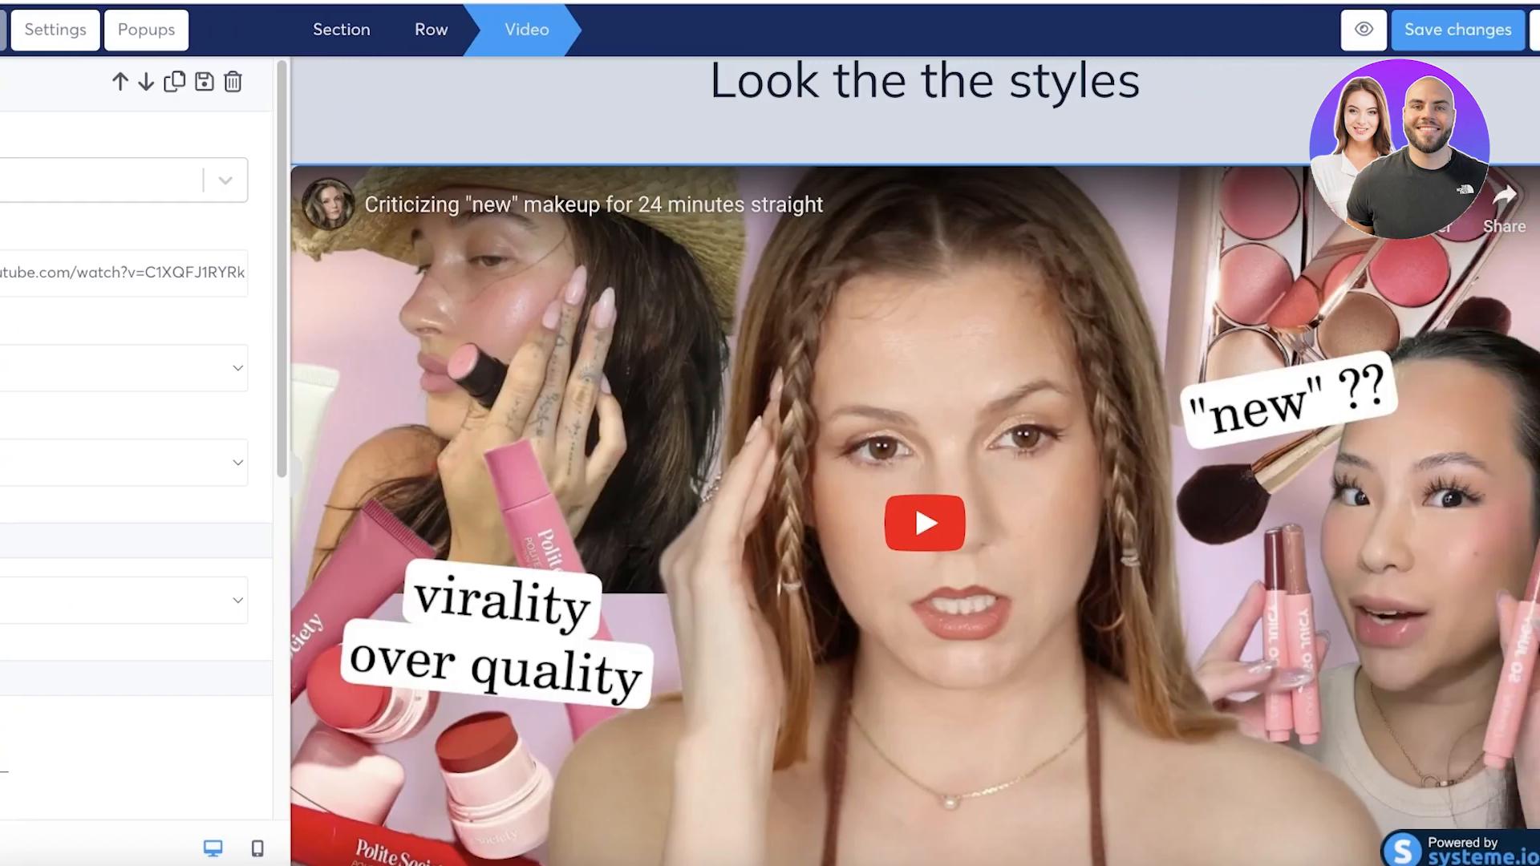
click(18, 83)
Step: Delete the "Discover Madrid" row between the video and the newsletter subscription form
scroll(523, 376, down, 7)
scroll(367, 376, down, 15)
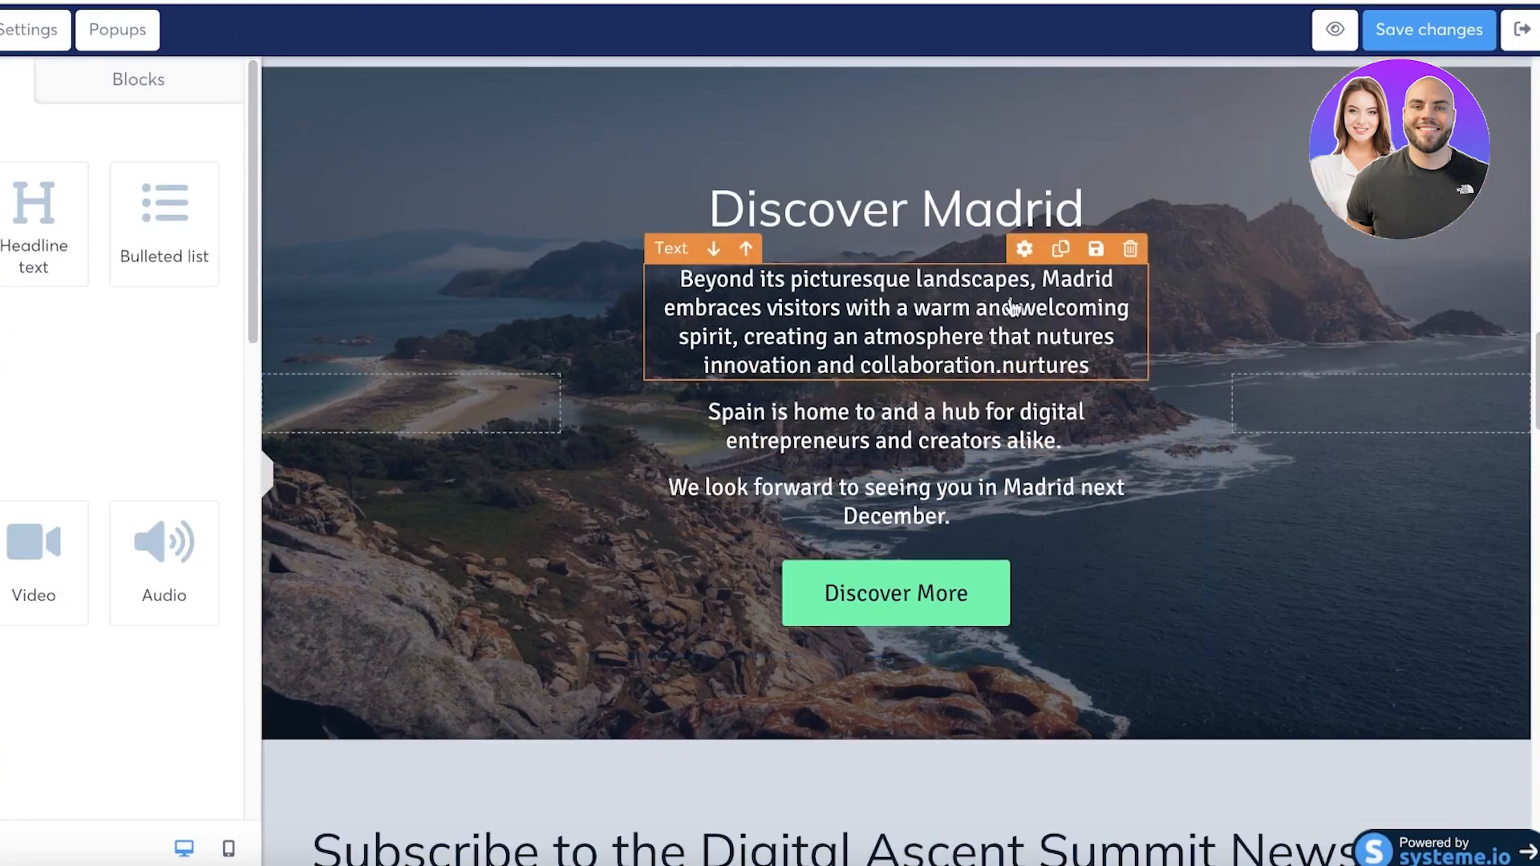
scroll(1350, 395, up, 20)
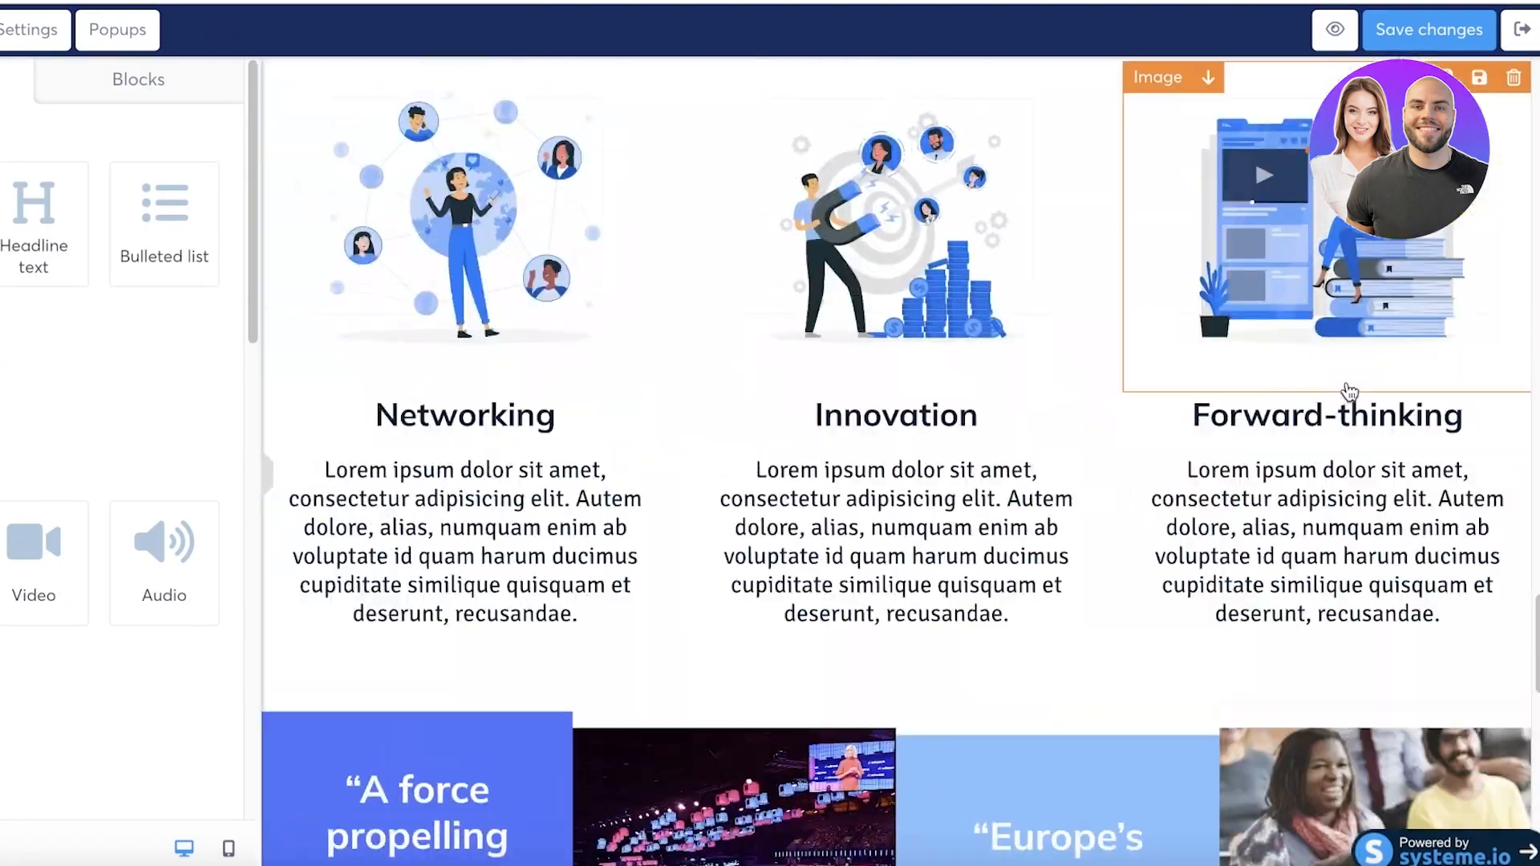
scroll(1281, 346, down, 15)
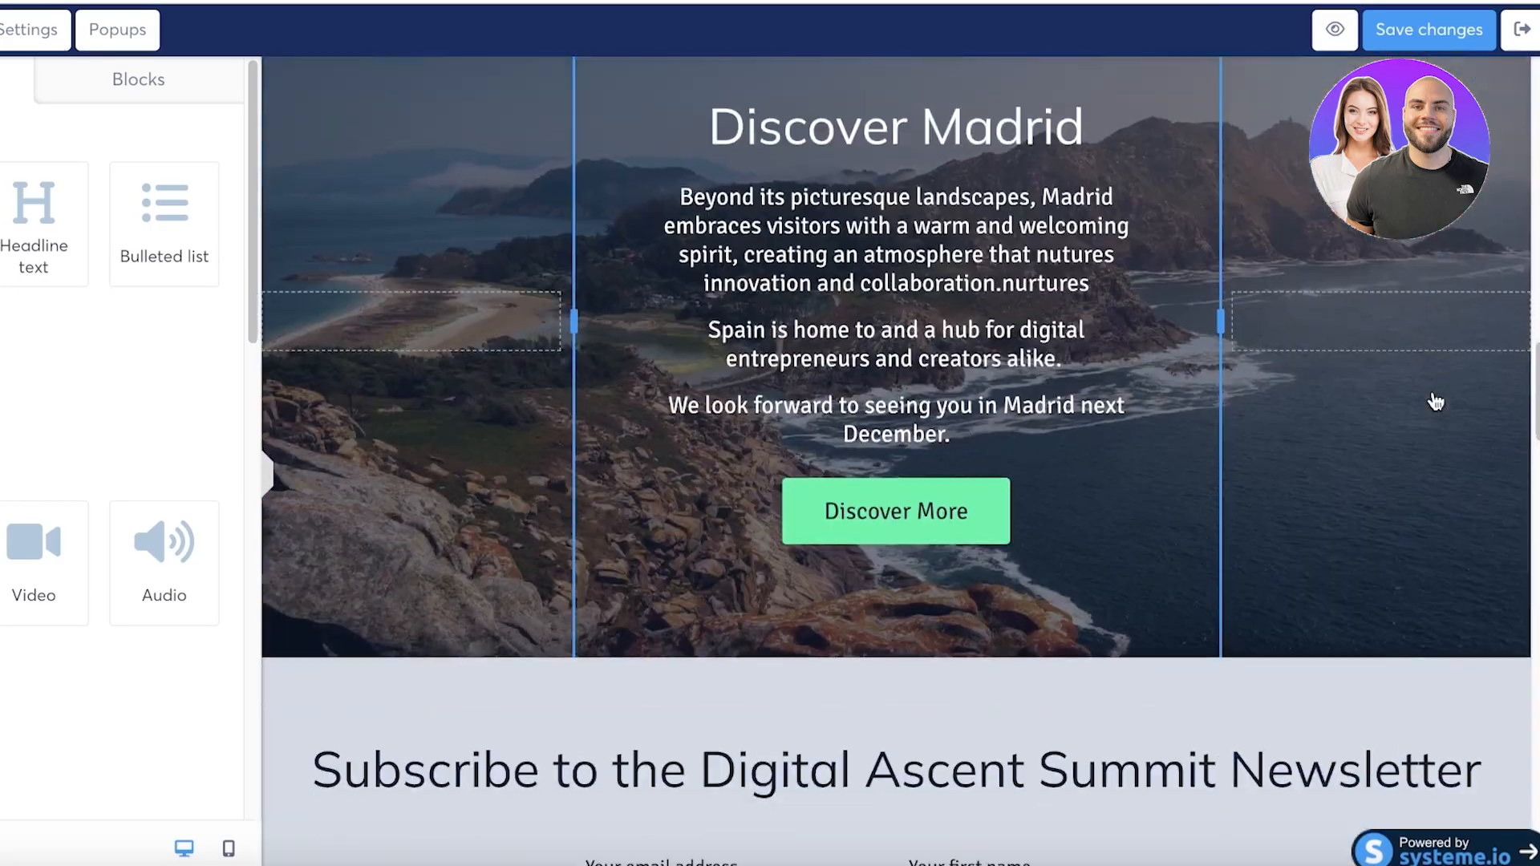
scroll(1433, 399, up, 4)
click(1507, 273)
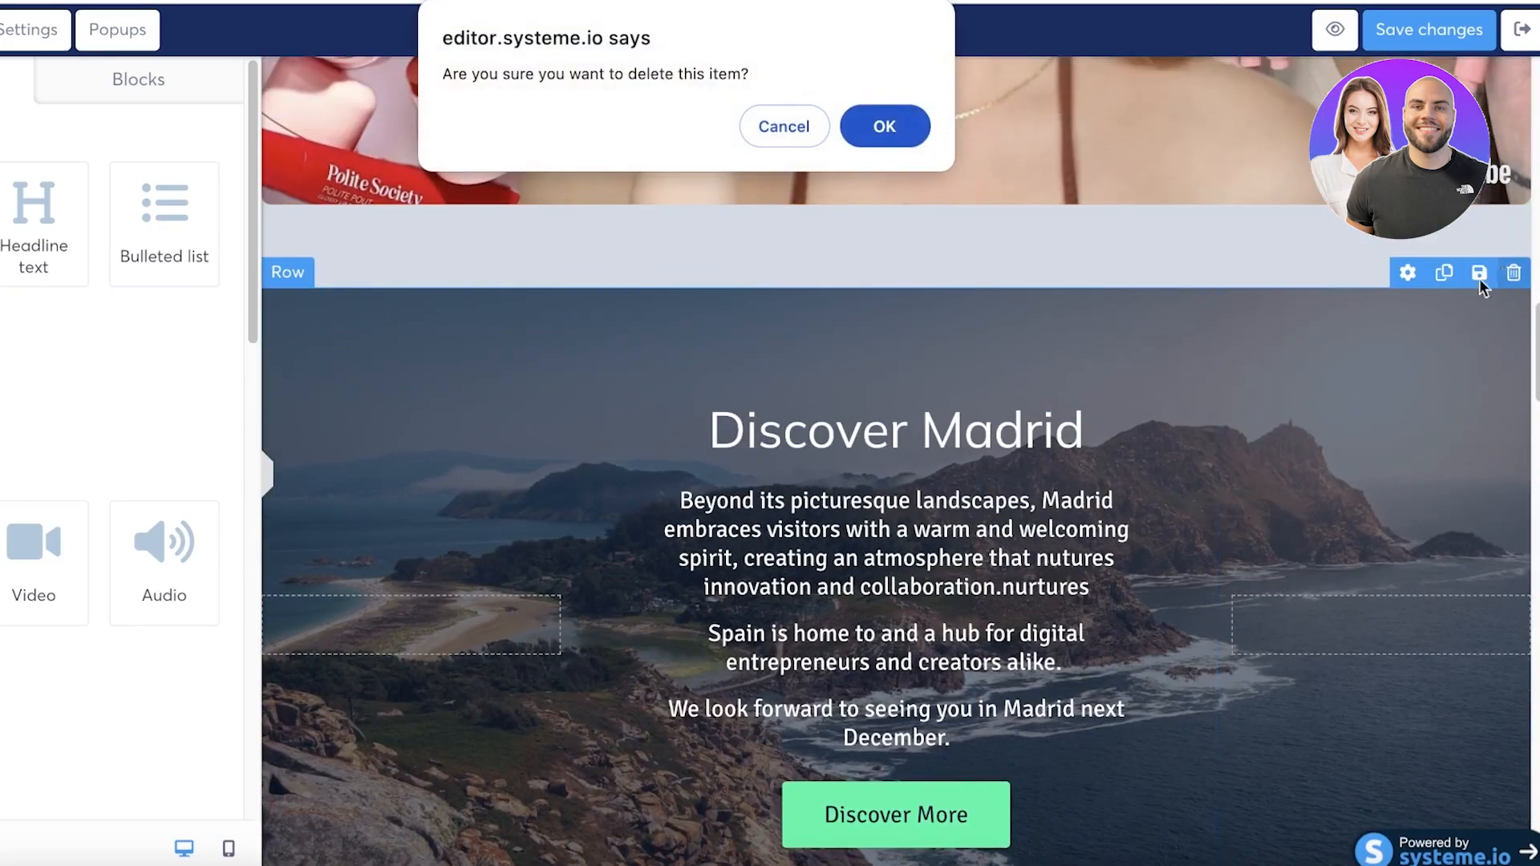
click(885, 126)
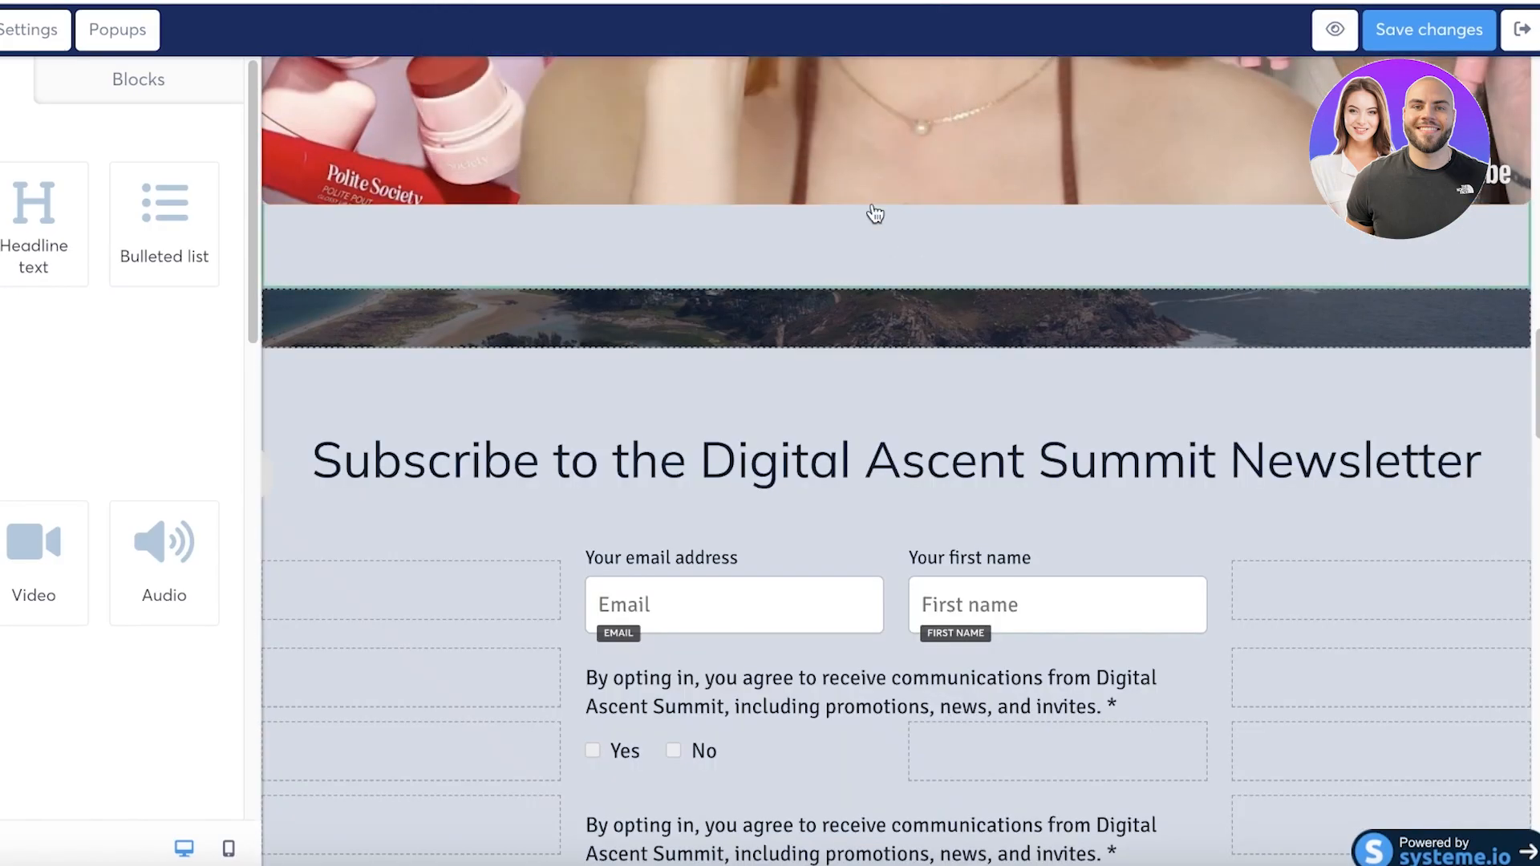
Step: Save the changes made to the squeeze page
scroll(878, 240, up, 10)
scroll(880, 252, up, 10)
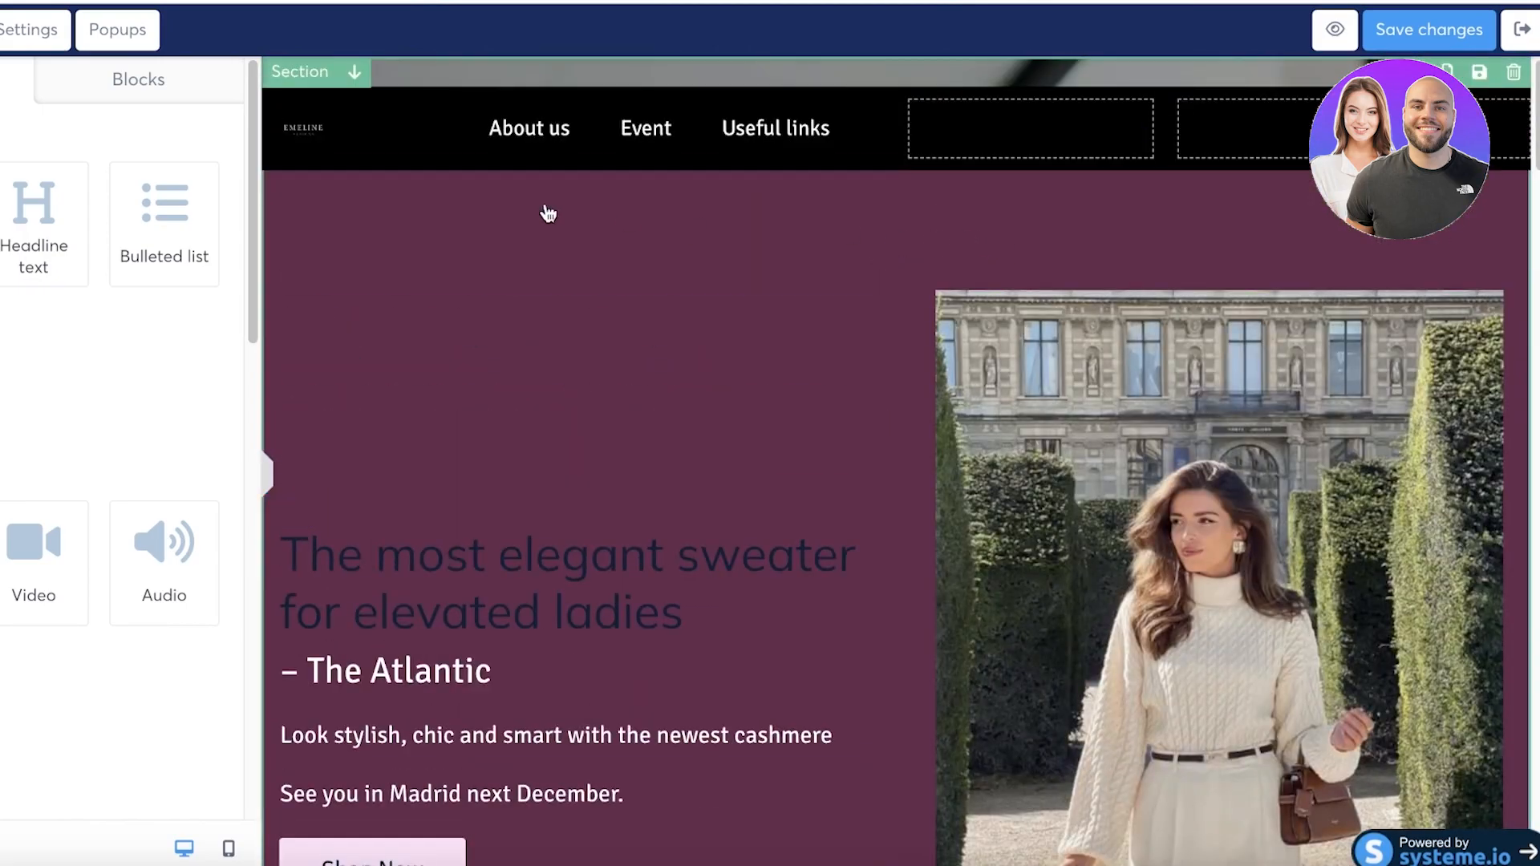
scroll(141, 133, down, 1)
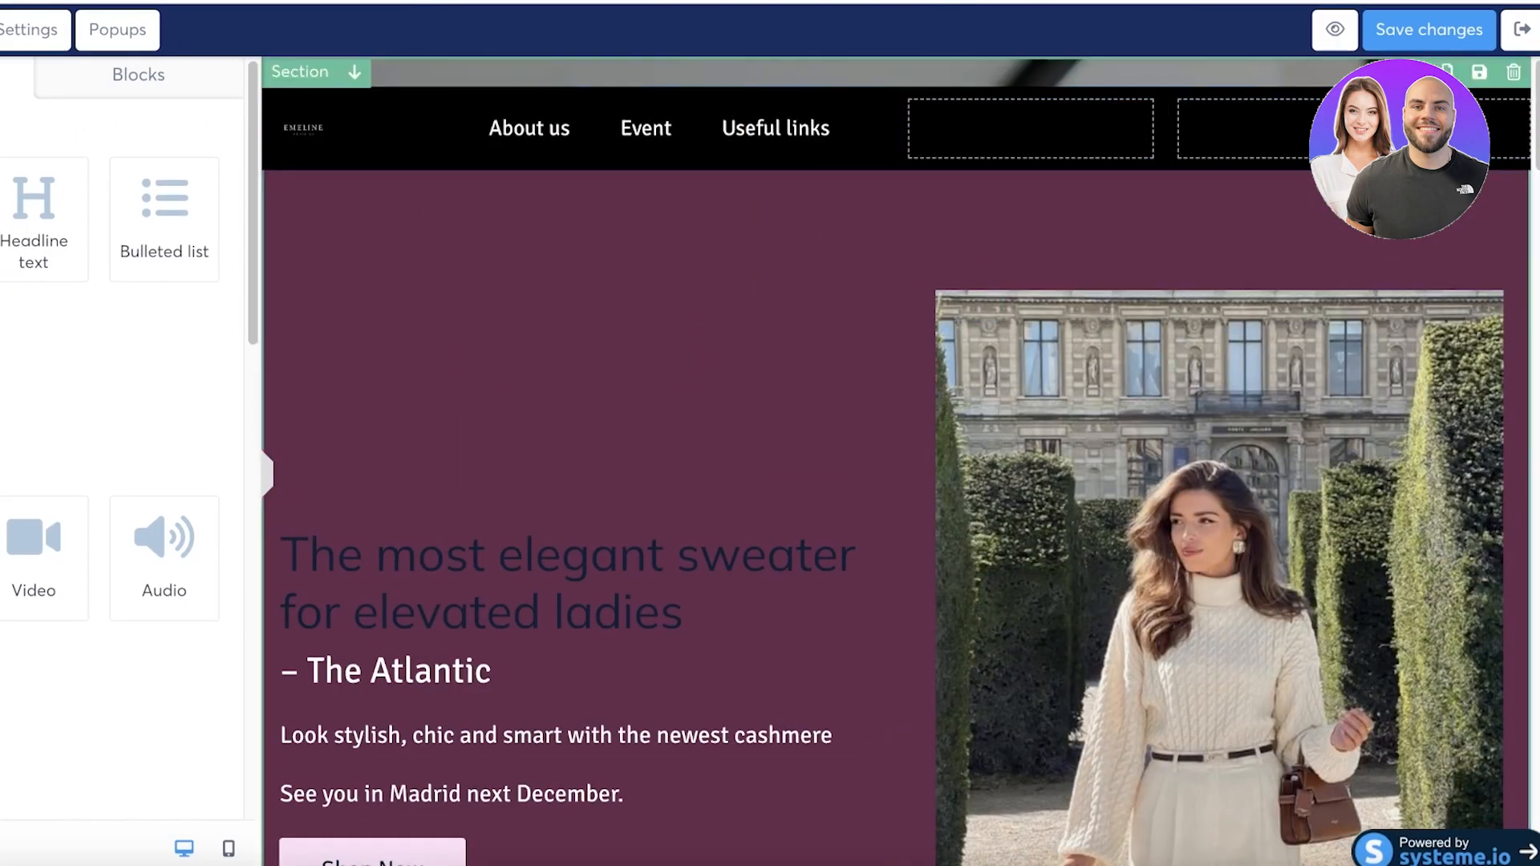
click(1482, 31)
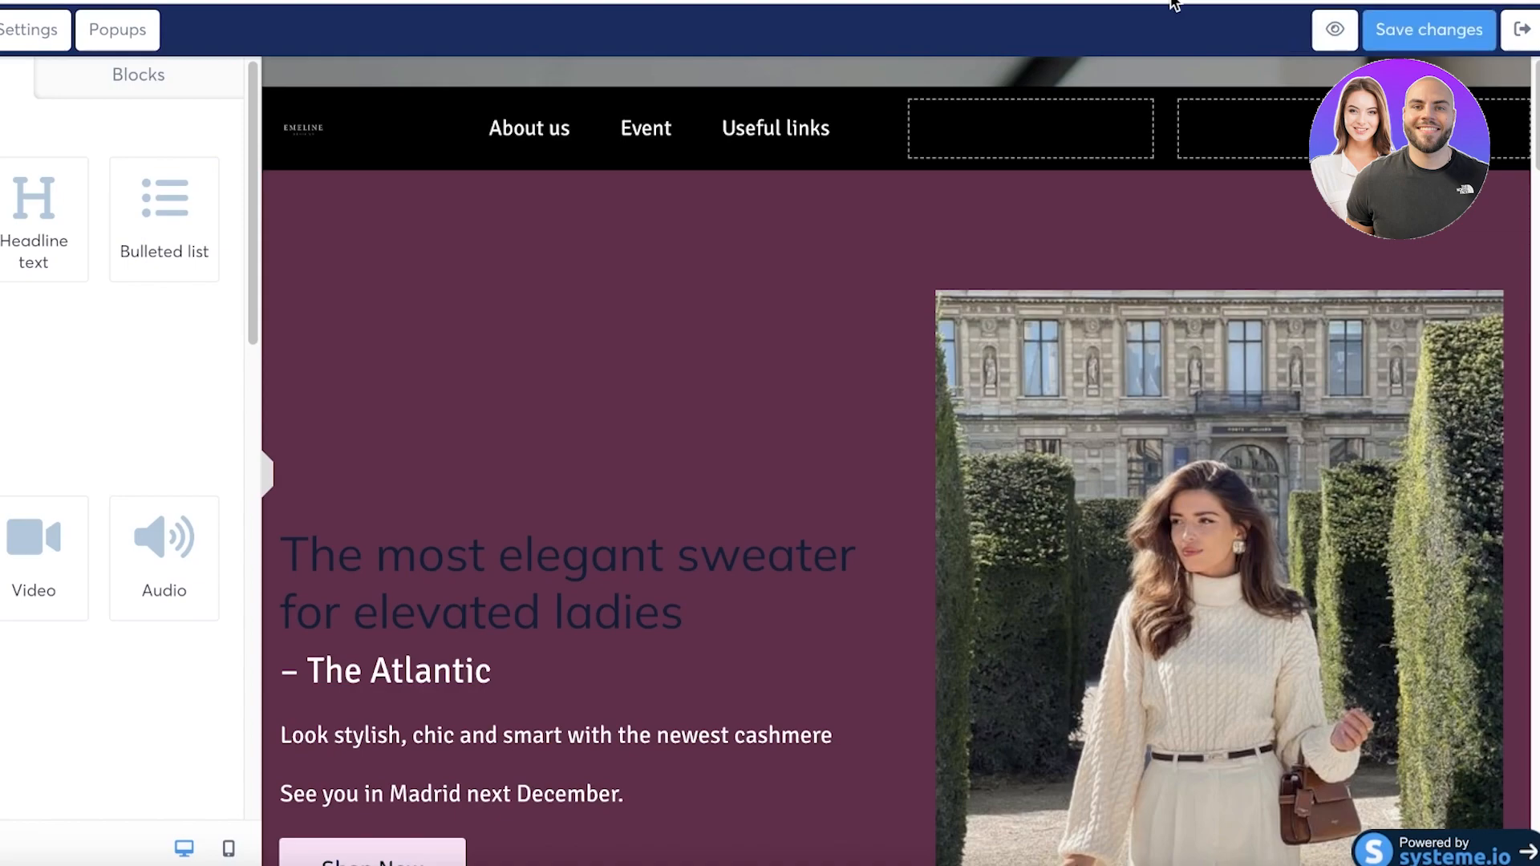
Step: Preview the squeeze page from the header down through its sections and return to the editor
click(1337, 32)
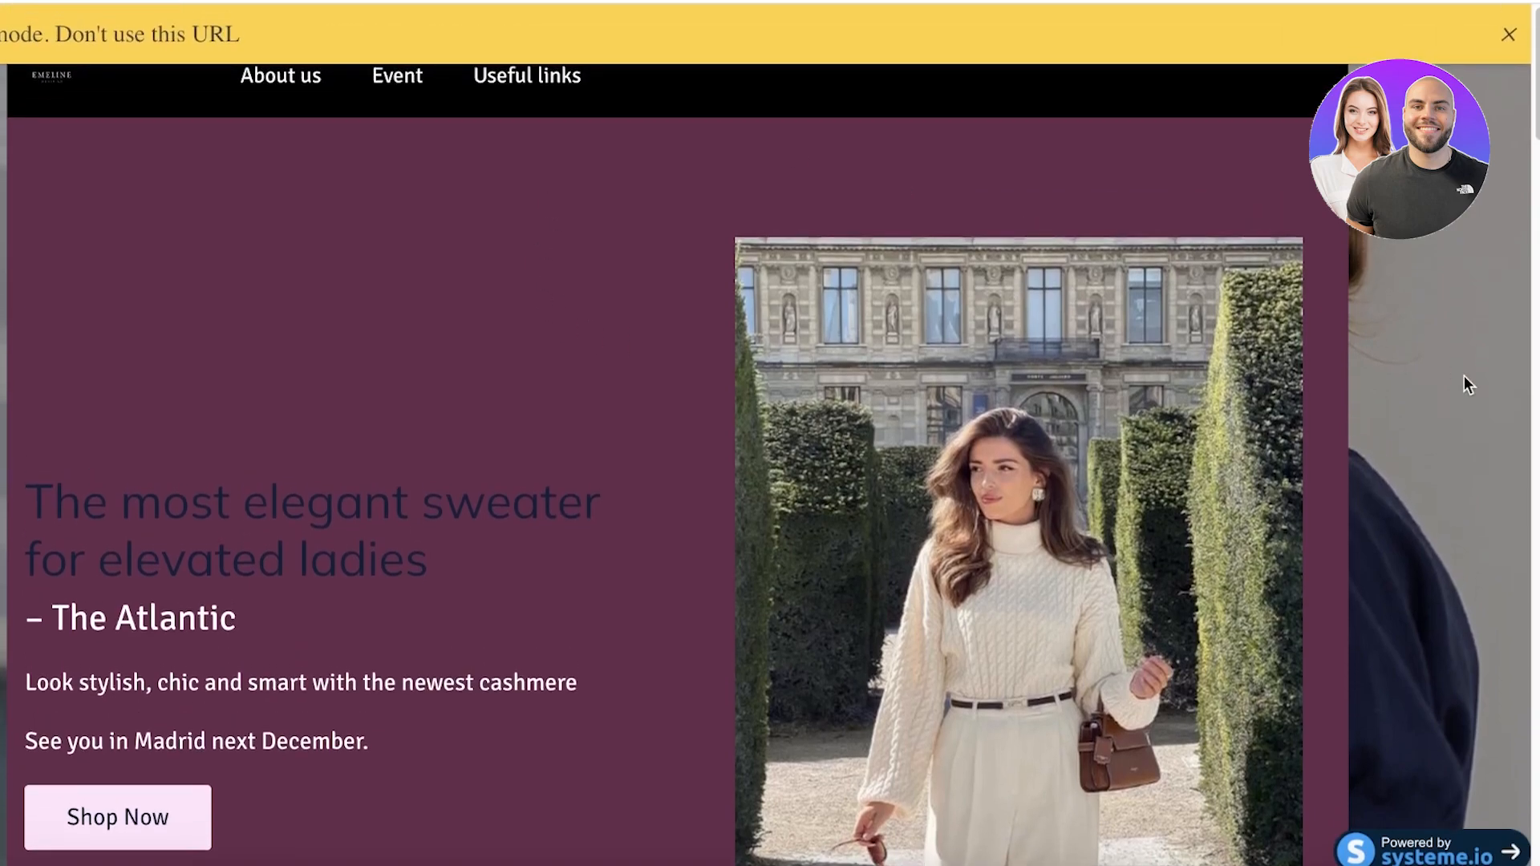
scroll(1485, 408, down, 15)
scroll(811, 368, up, 15)
click(401, 1)
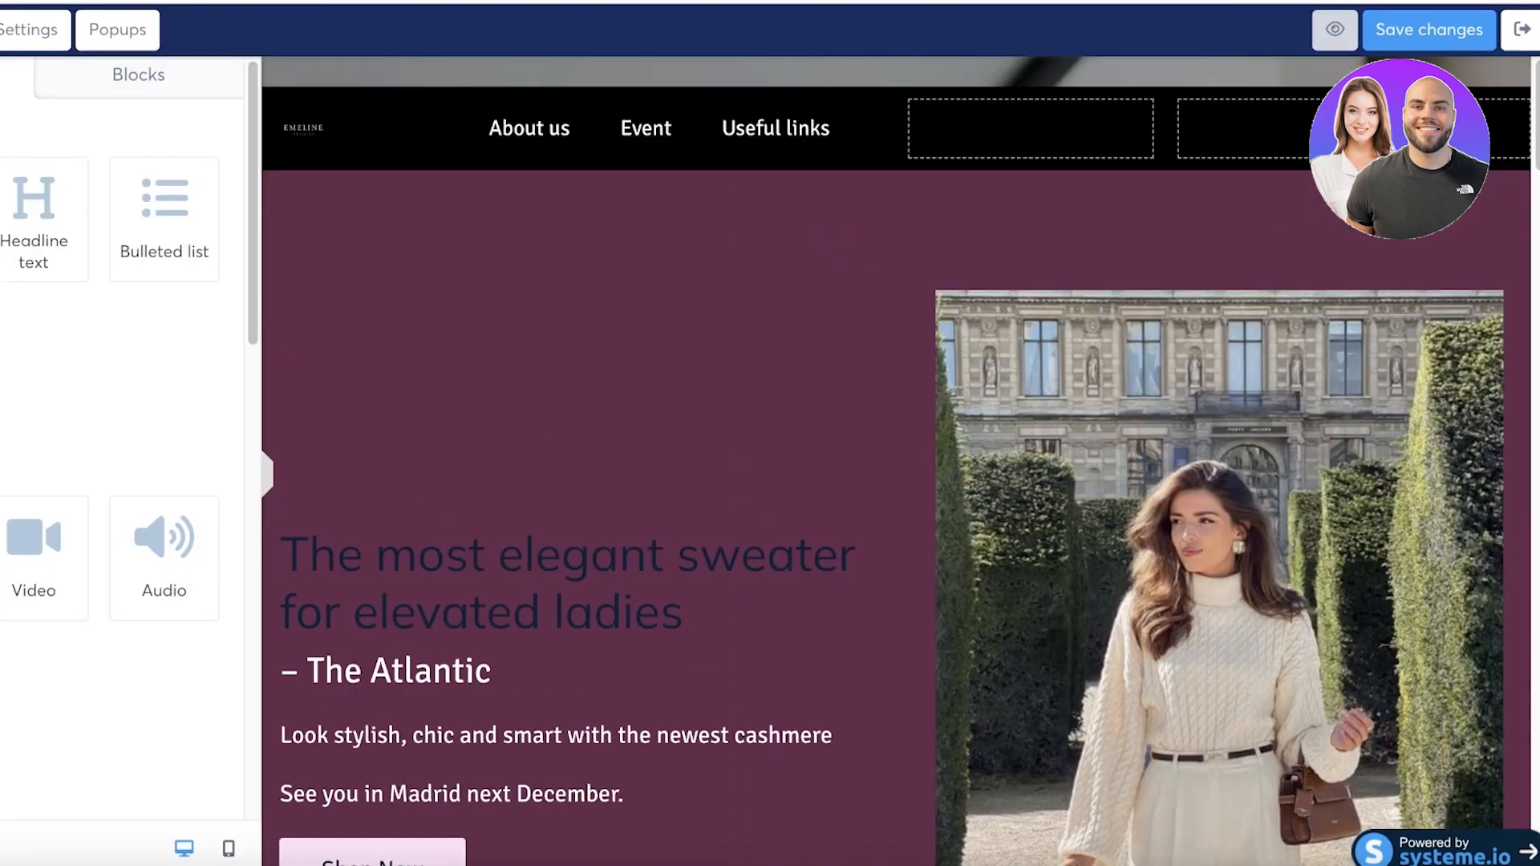
Step: Set the background colour of the hero section with the sweater headline to 6B7E97 and save the page
click(267, 479)
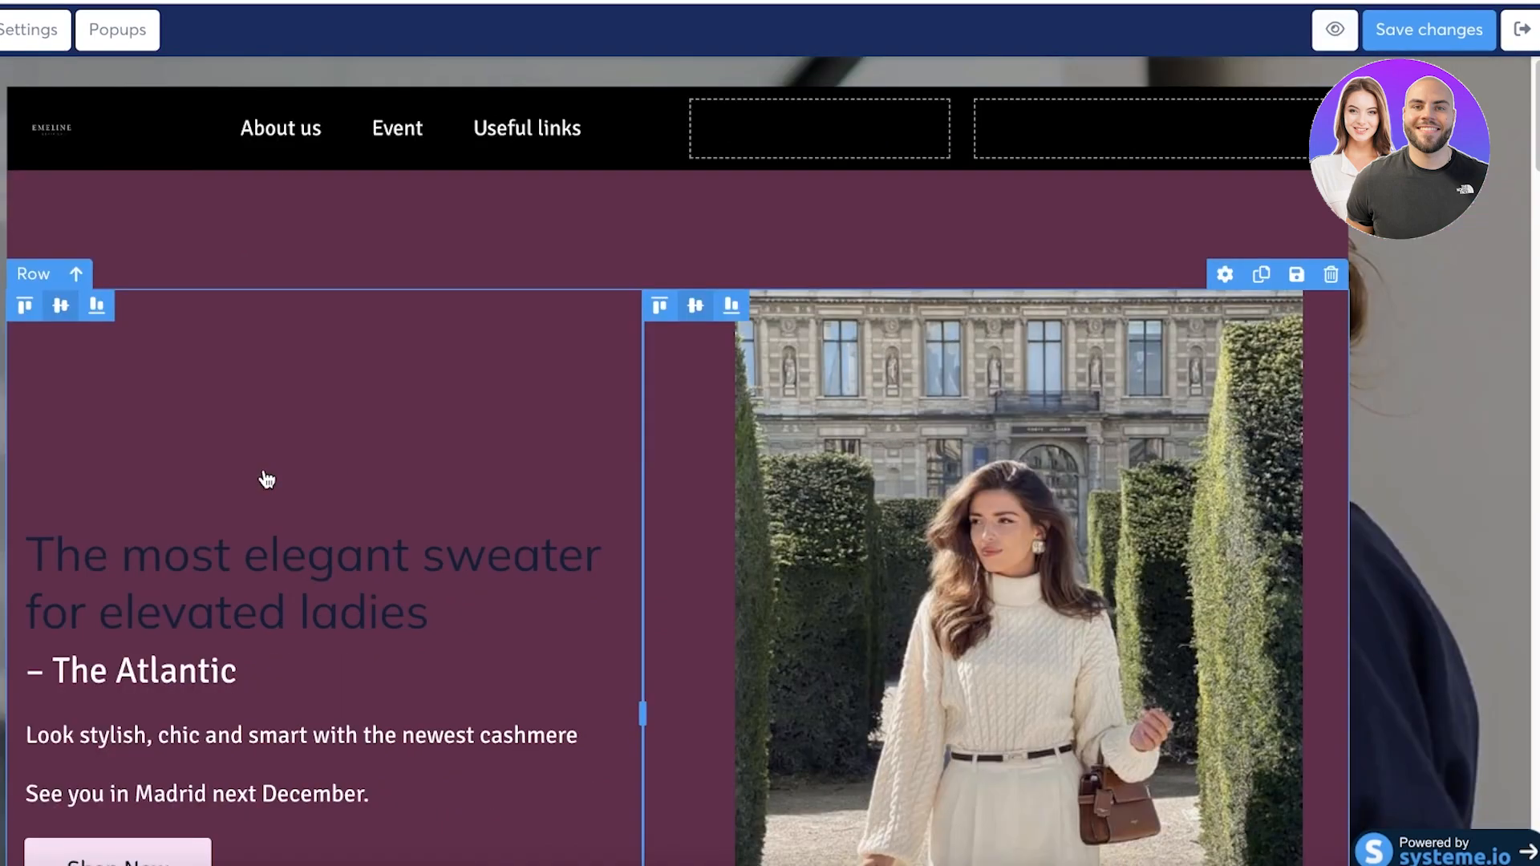
click(13, 433)
scroll(64, 361, down, 1)
click(13, 628)
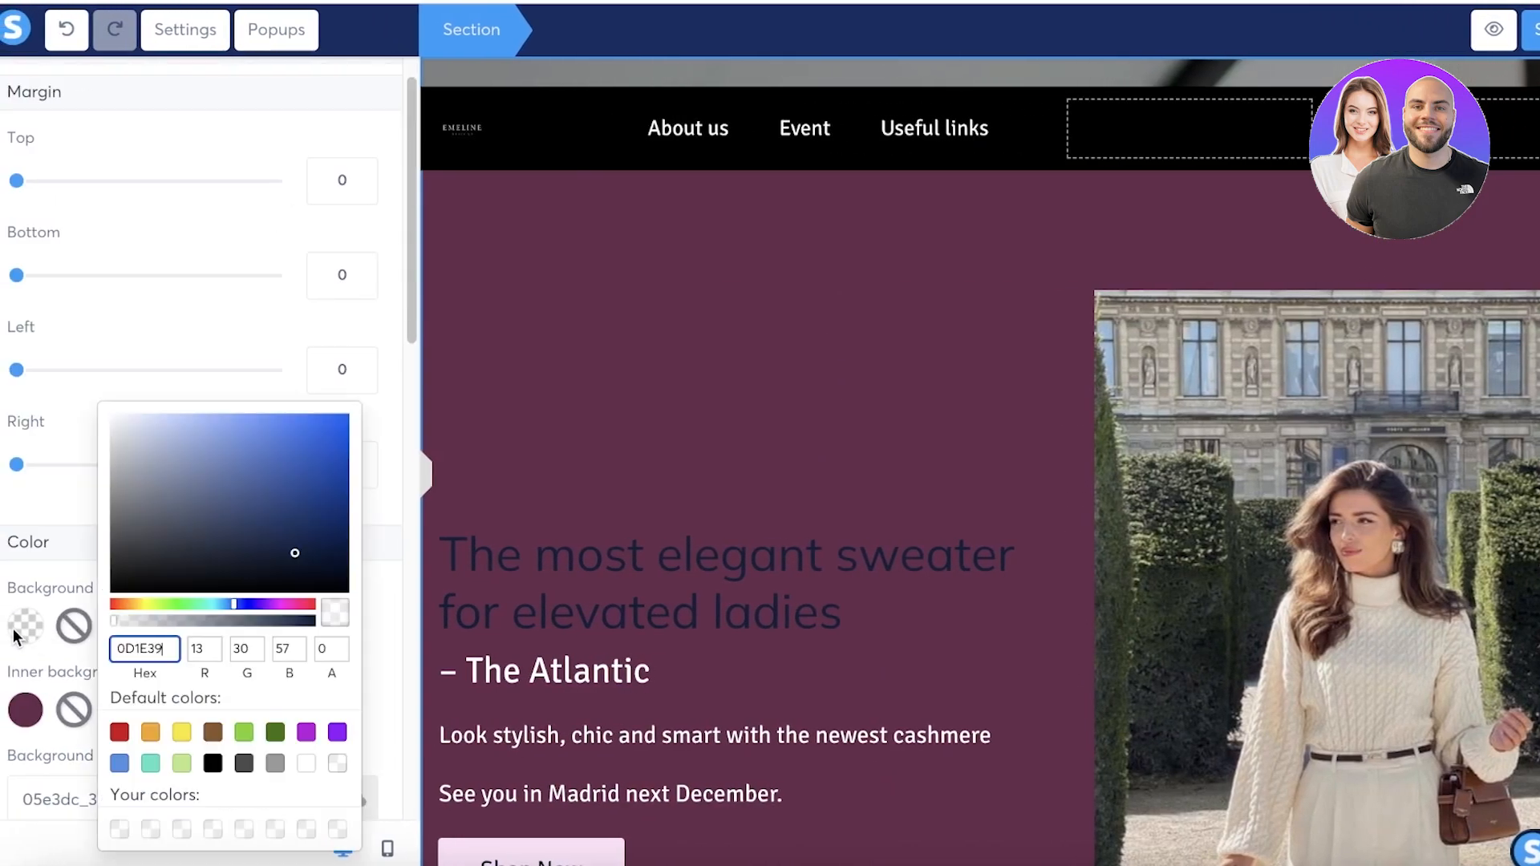
drag(162, 558, 230, 452)
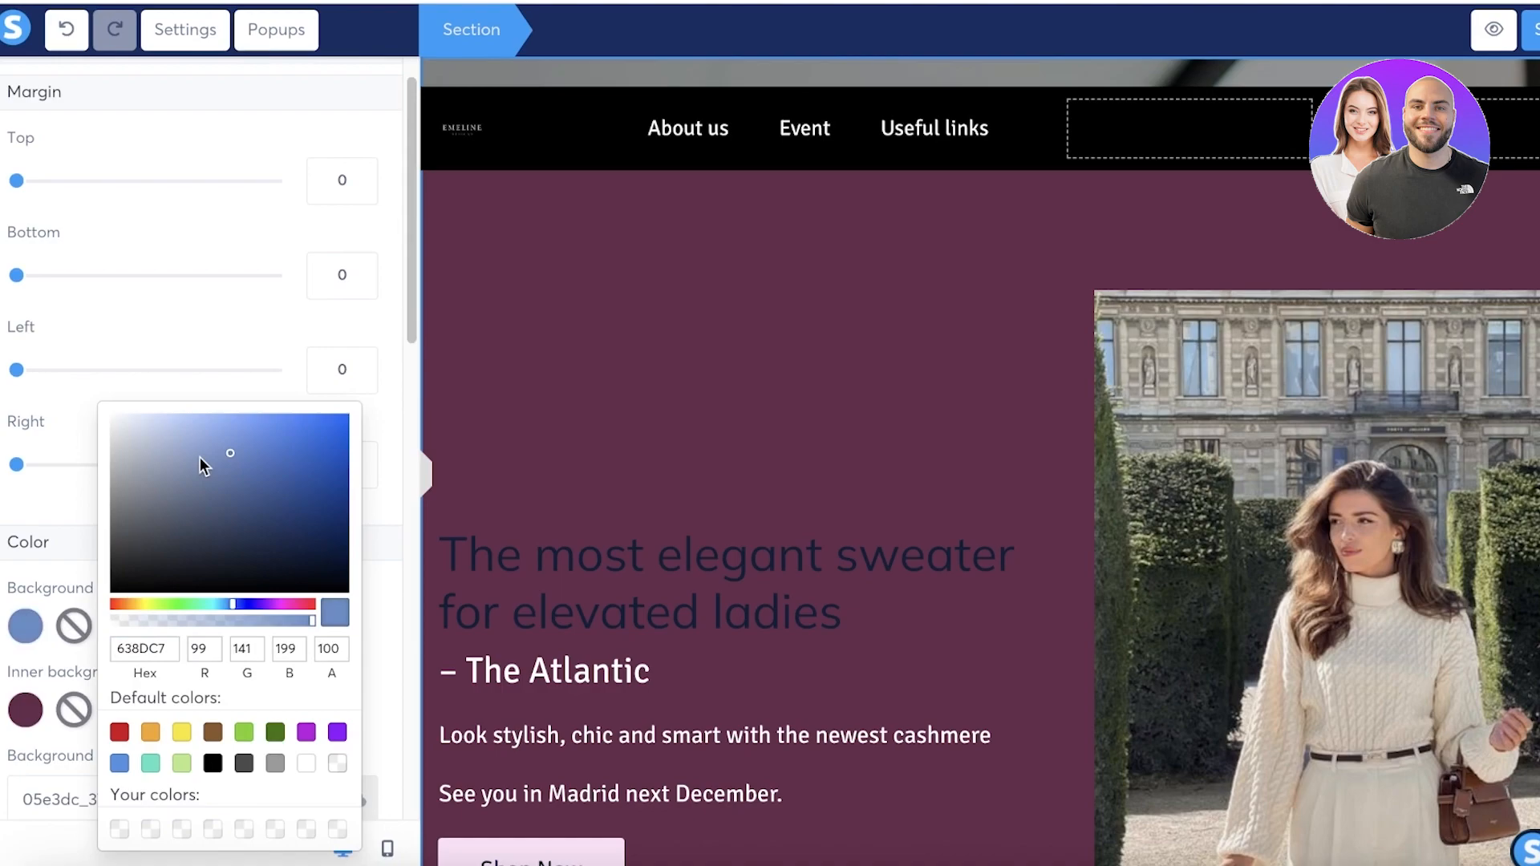
click(202, 510)
drag(190, 499, 190, 486)
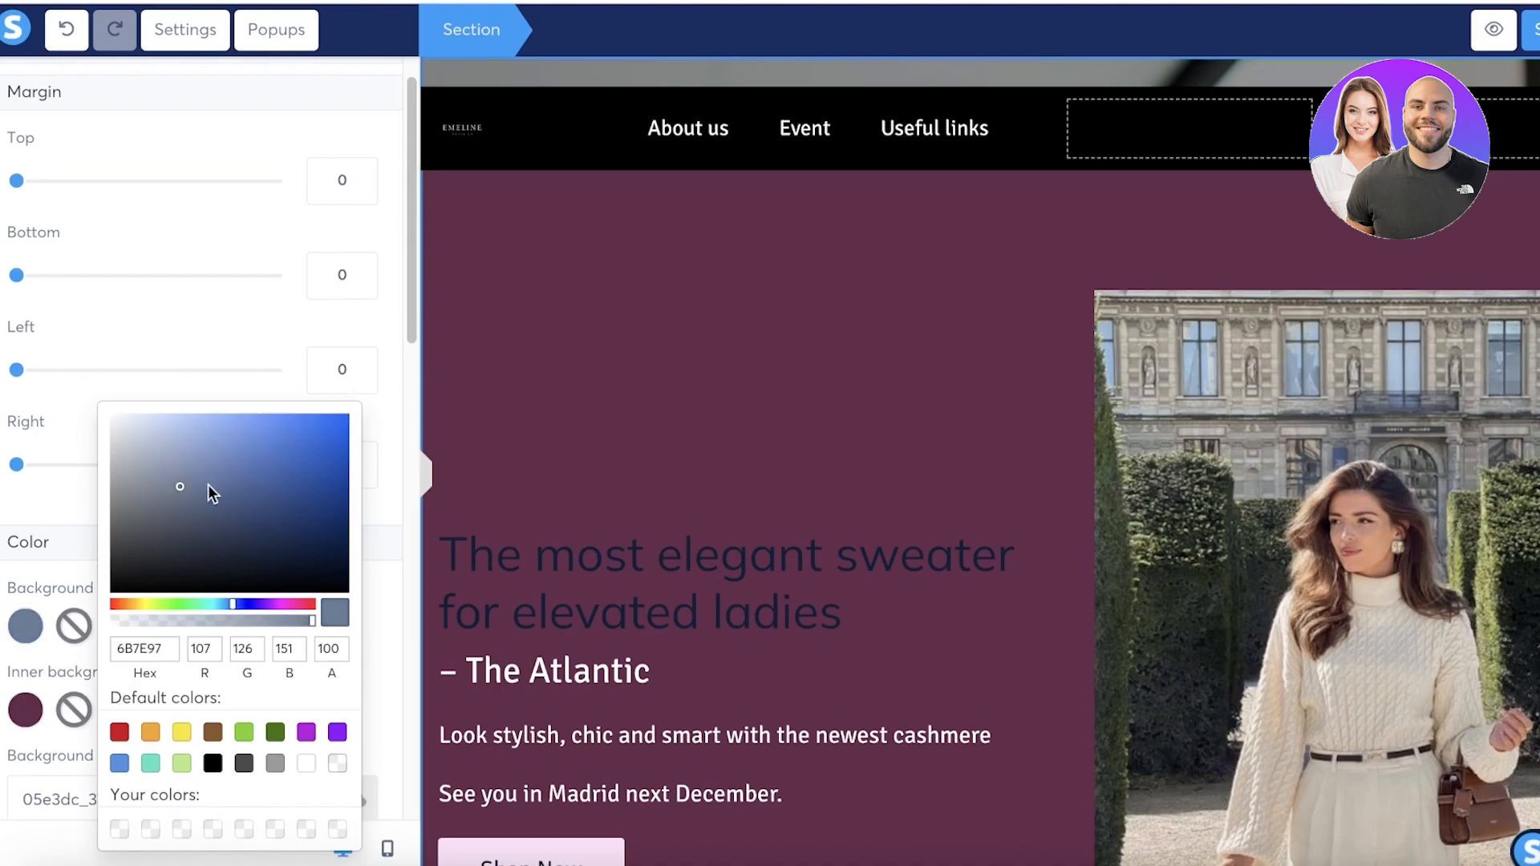
click(524, 392)
click(426, 473)
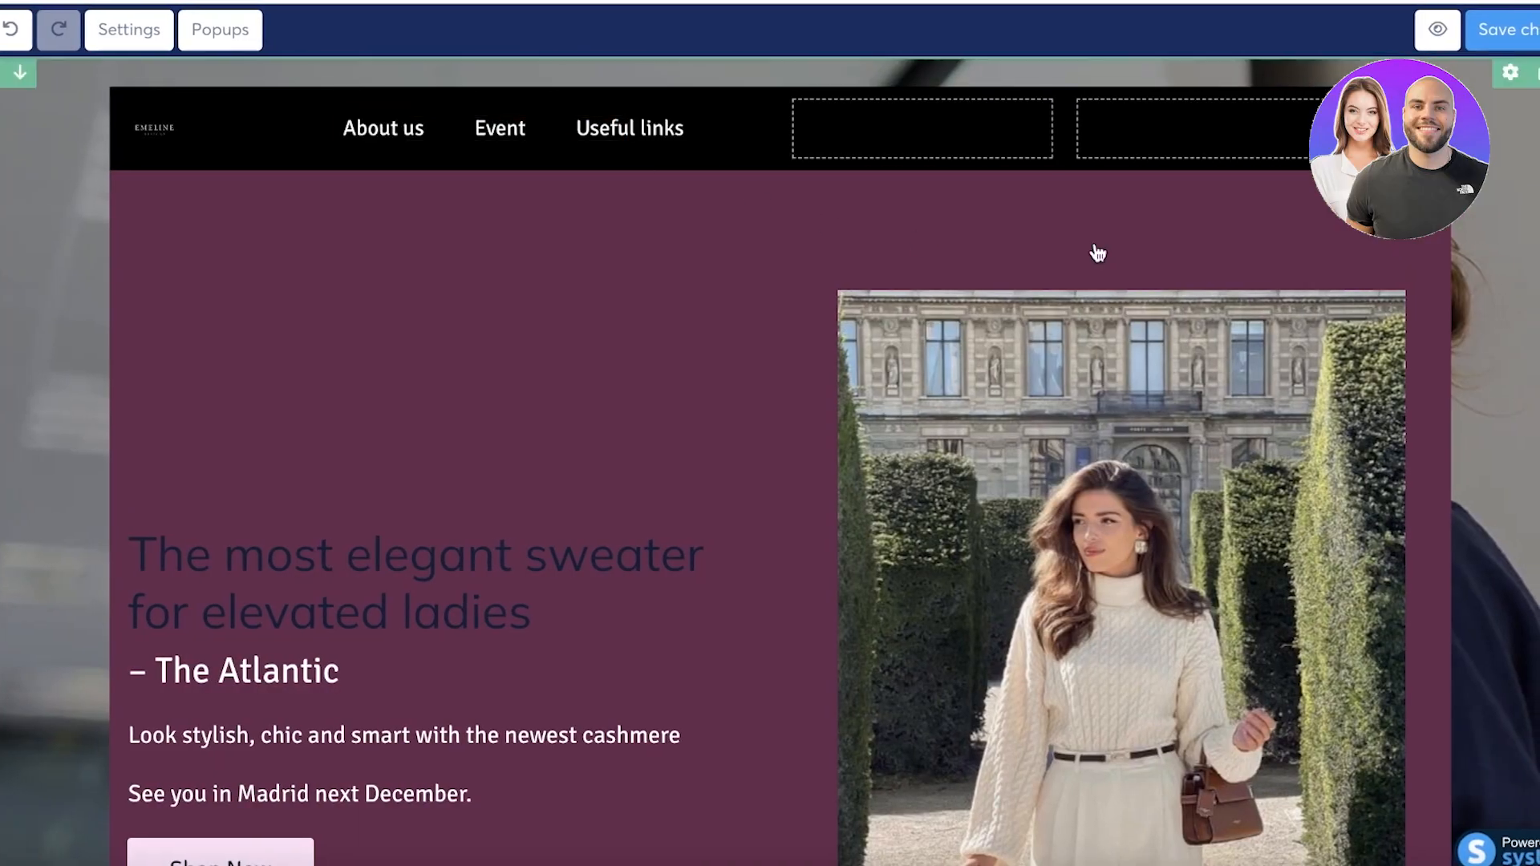
scroll(1097, 254, down, 1)
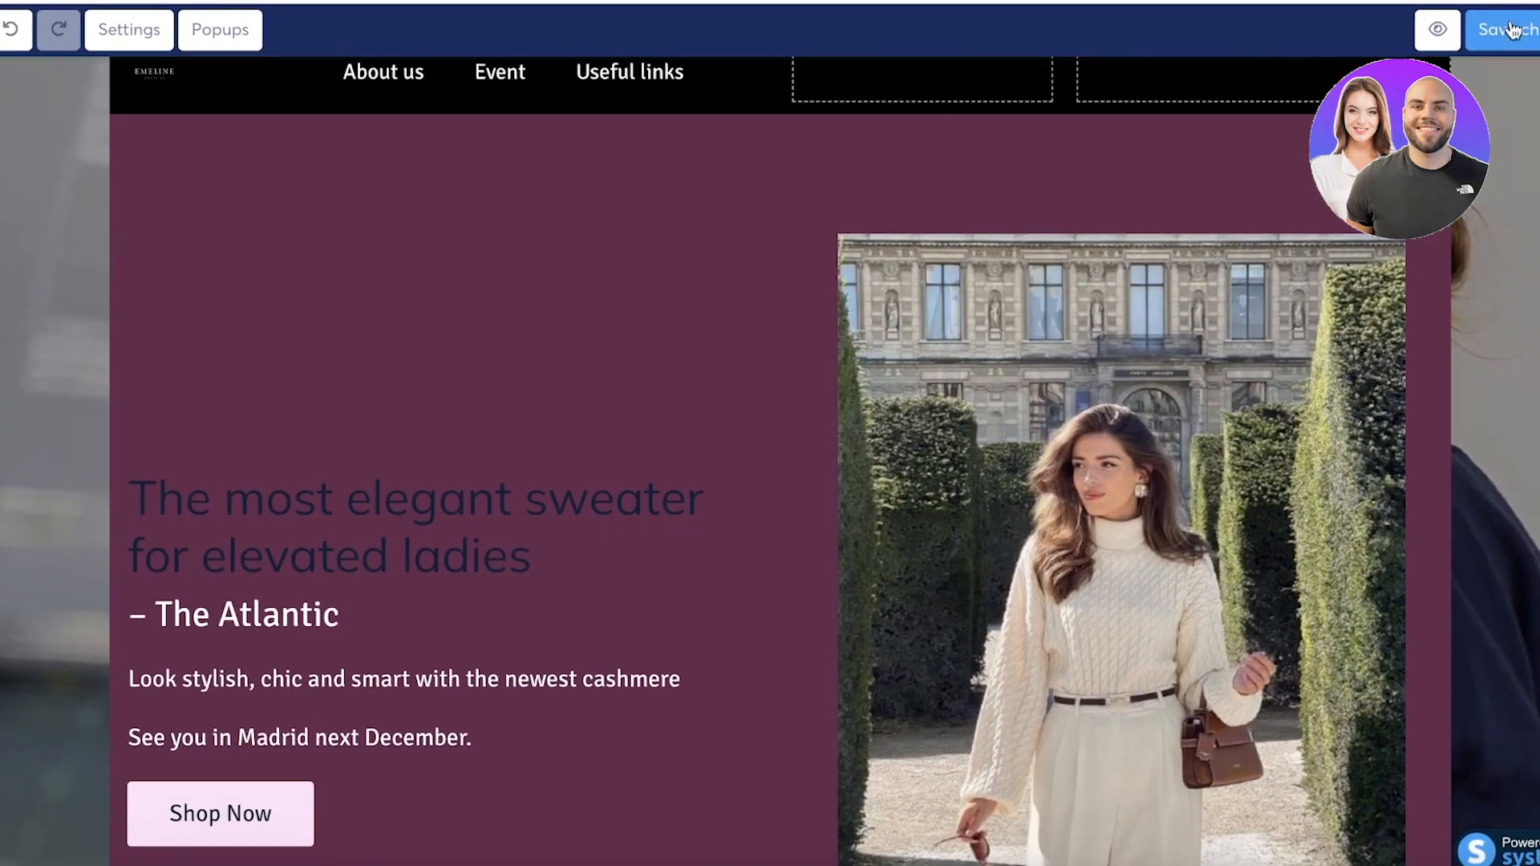
click(1502, 32)
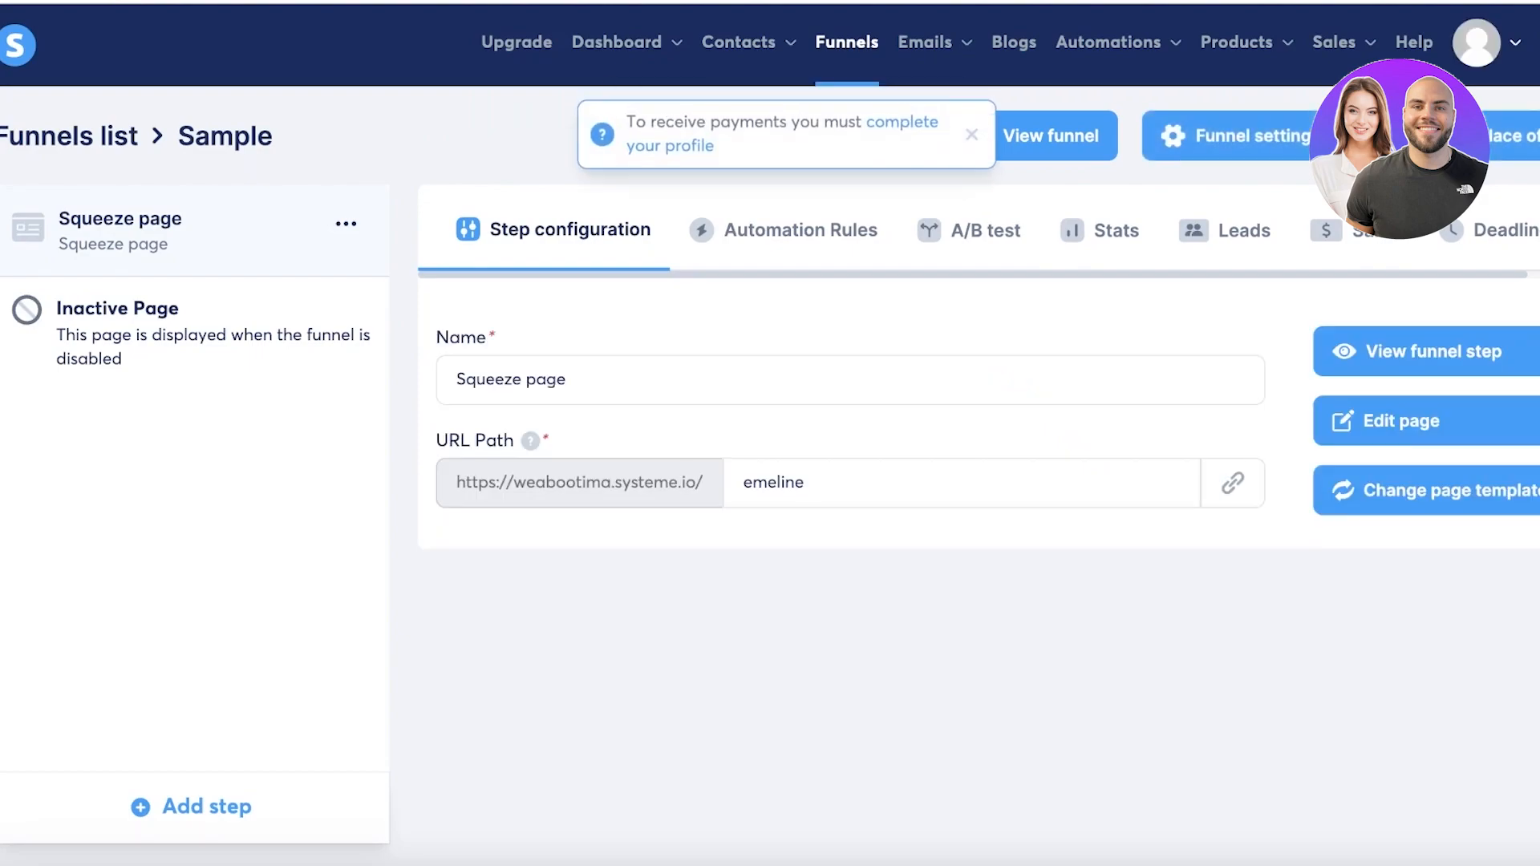
Step: Review the live squeeze page through its "emeline" URL path link, and return to the systeme.io dashboard
click(1233, 483)
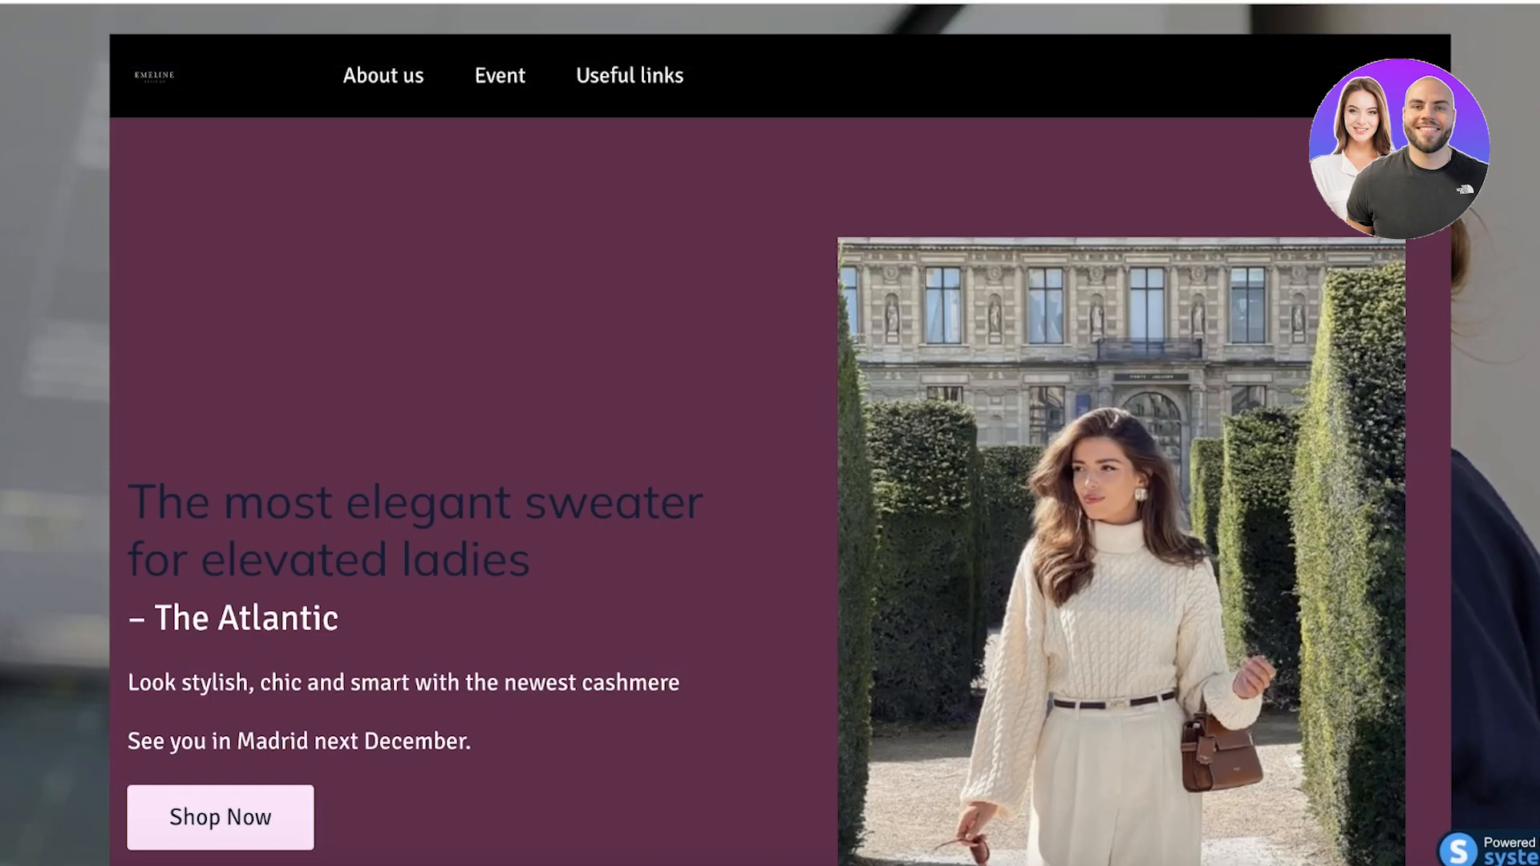
scroll(892, 315, down, 15)
scroll(816, 377, up, 8)
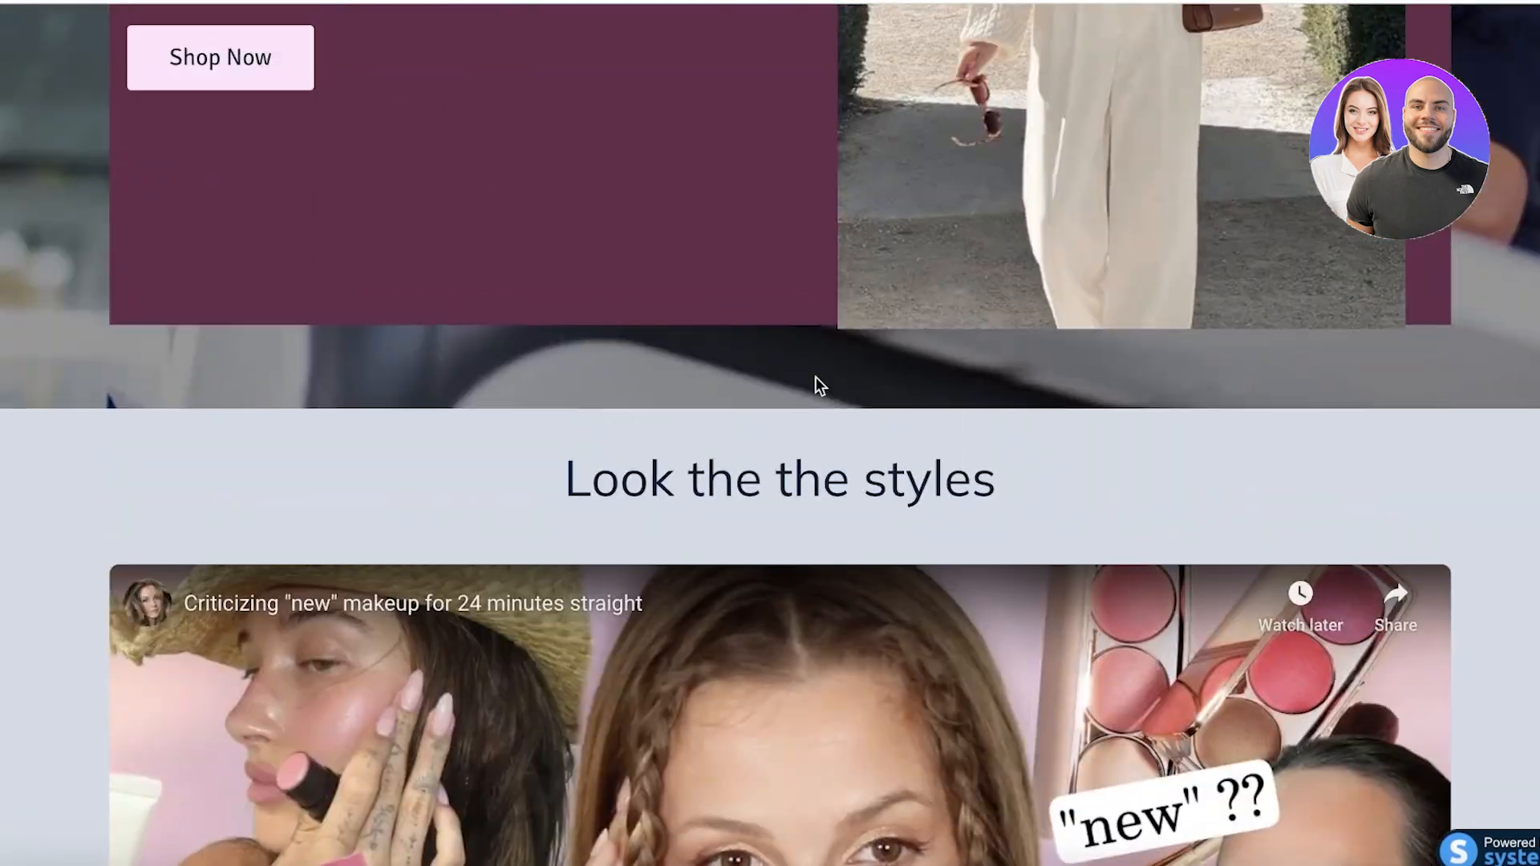
scroll(816, 377, up, 5)
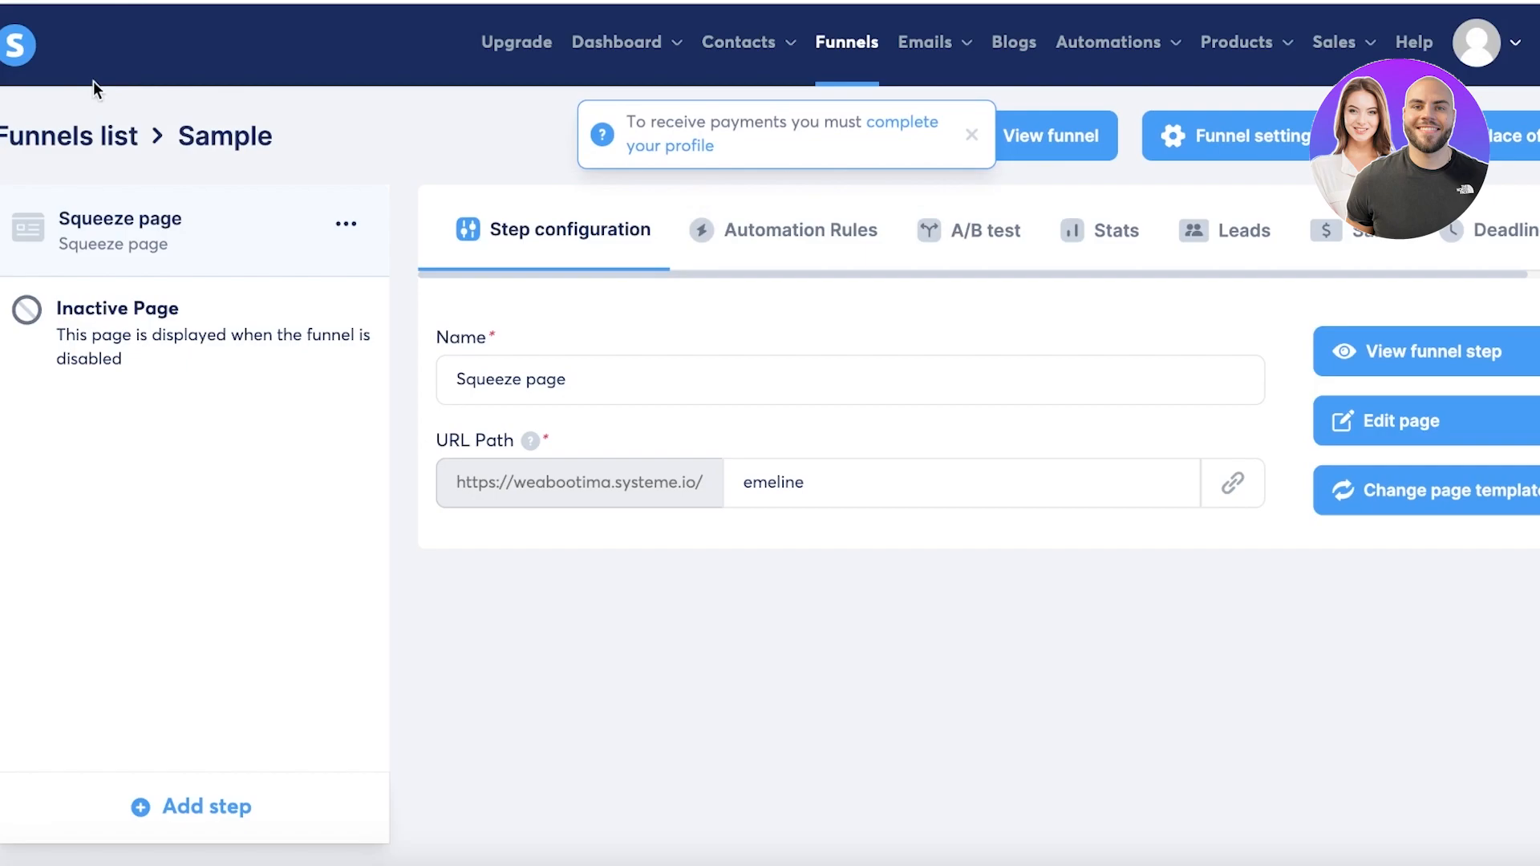
click(16, 48)
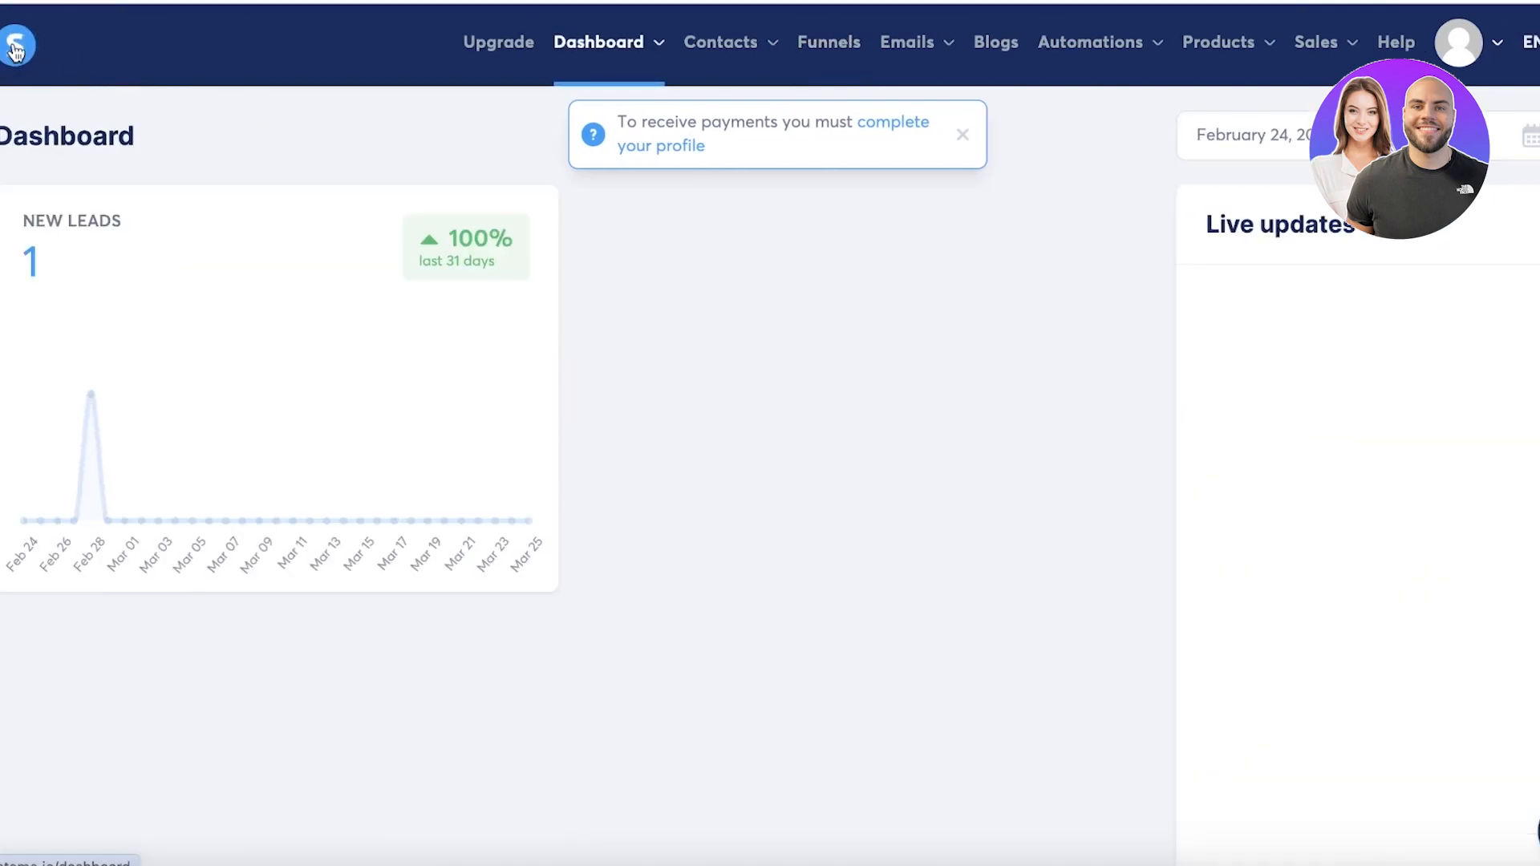